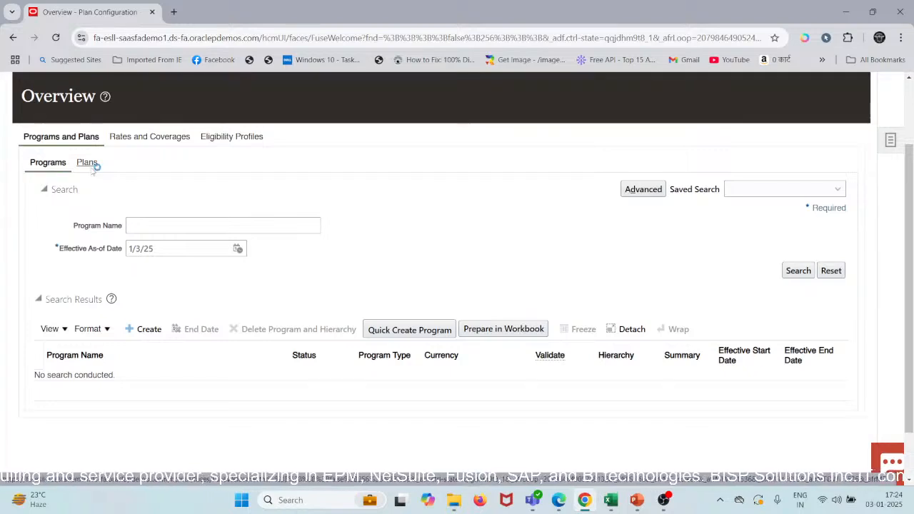
Step: Switch from programs to benefit plans and look through the list of related benefits configuration tasks
left_click(88, 165)
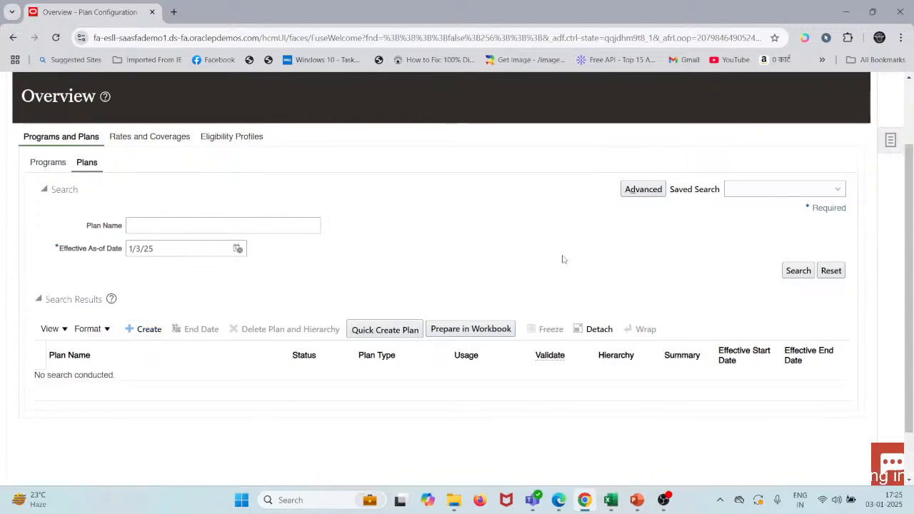
scroll(563, 257, "up", 1)
left_click(890, 206)
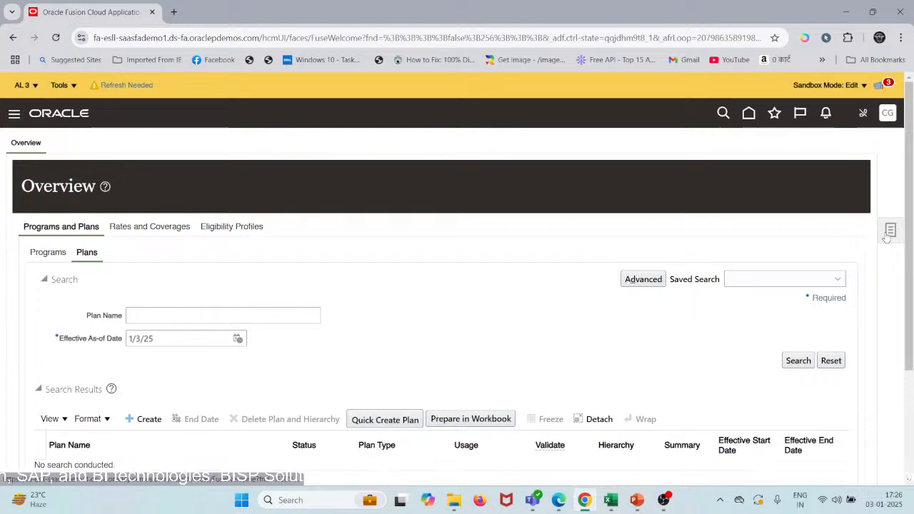
left_click(889, 232)
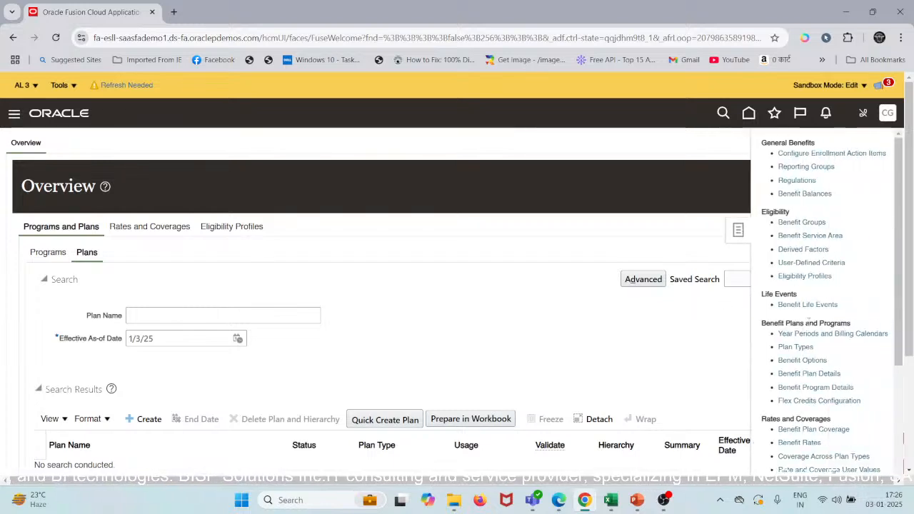
scroll(809, 319, "down", 10)
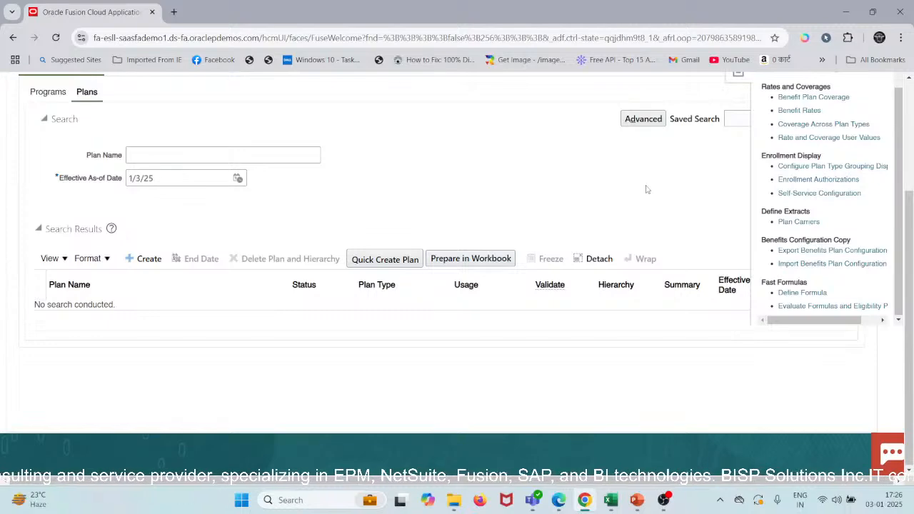
scroll(647, 190, "up", 2)
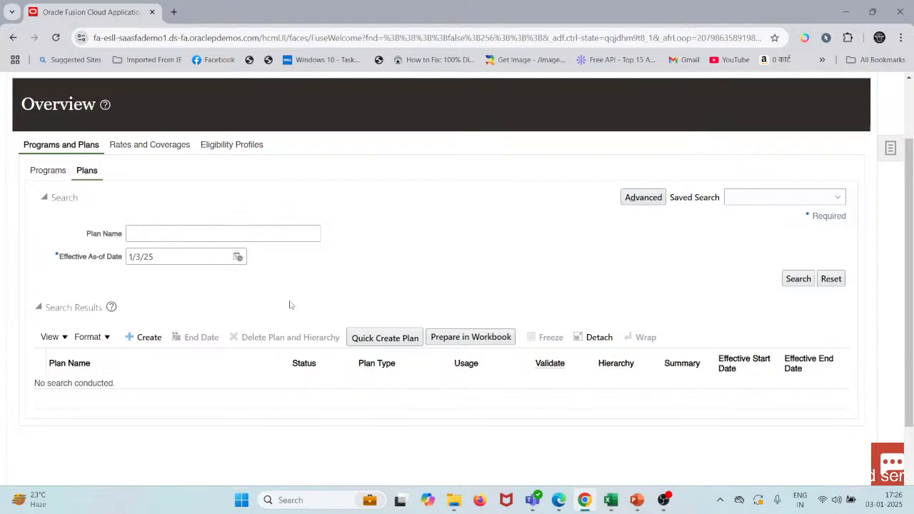
scroll(290, 304, "down", 1)
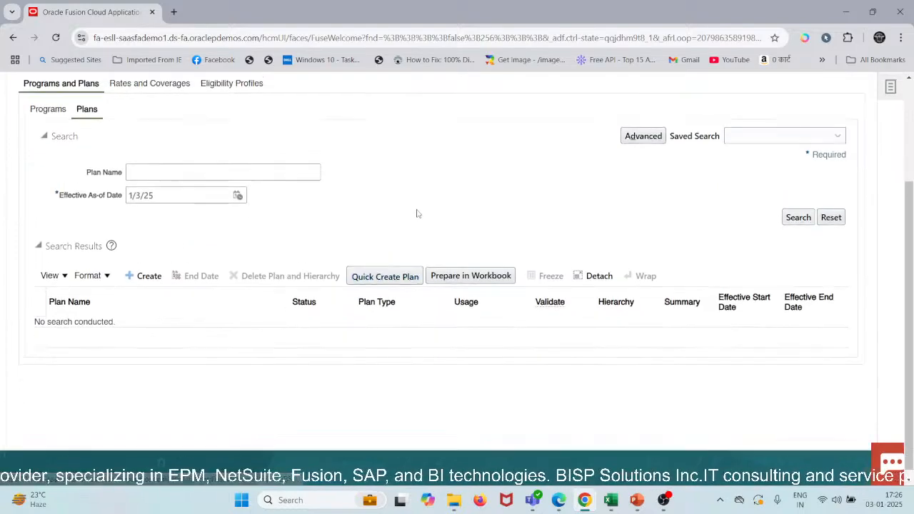
scroll(418, 214, "up", 1)
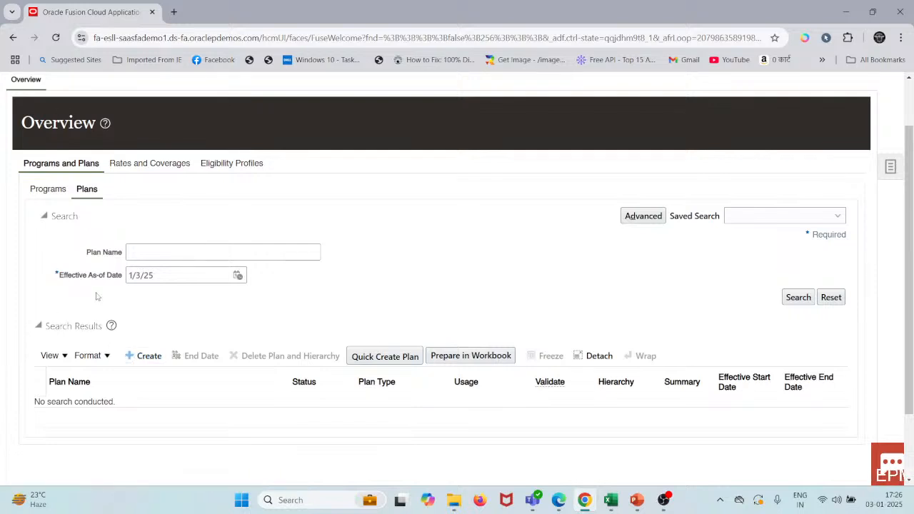
Step: Start a new plan with Quick Create Plan and look over the sections of its form
left_click(376, 357)
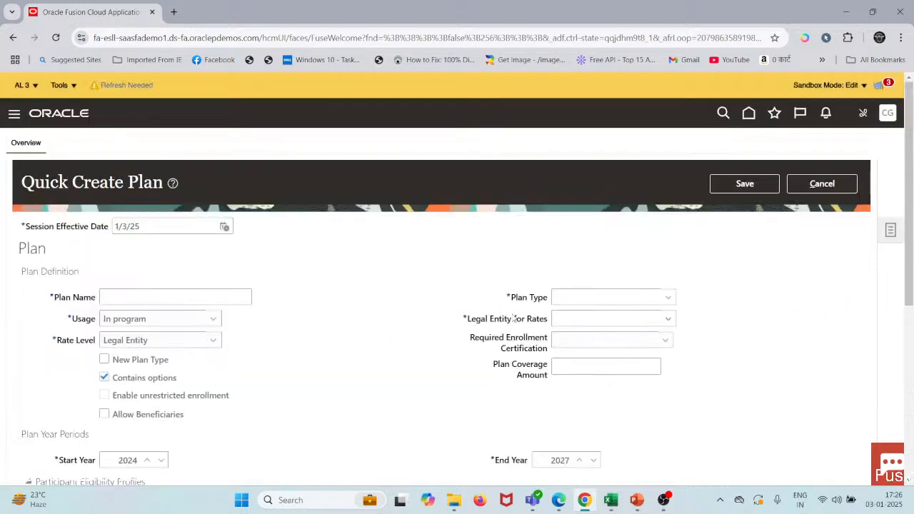
scroll(513, 318, "down", 3)
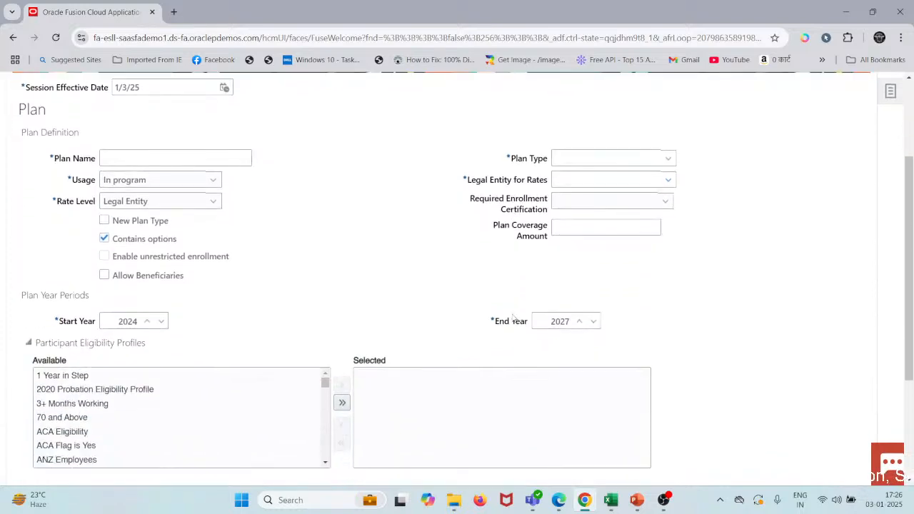
scroll(513, 319, "down", 3)
scroll(513, 318, "up", 4)
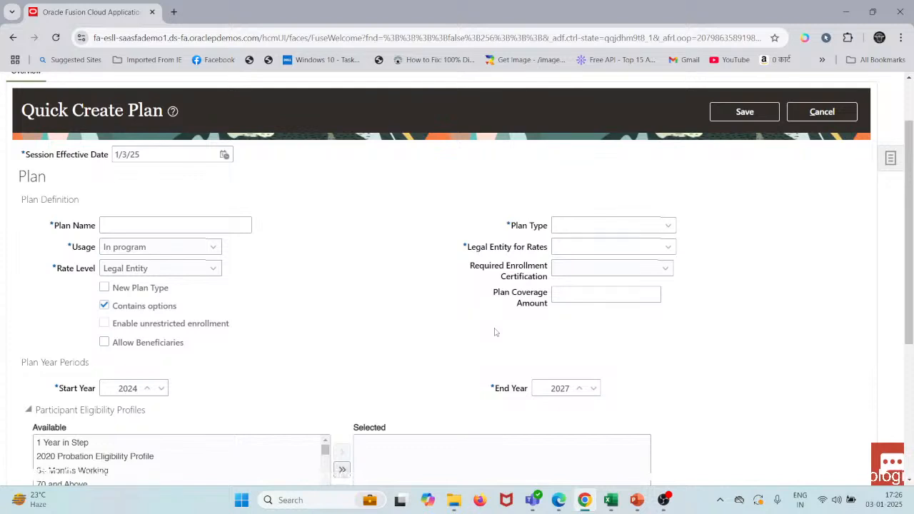
scroll(400, 354, "up", 2)
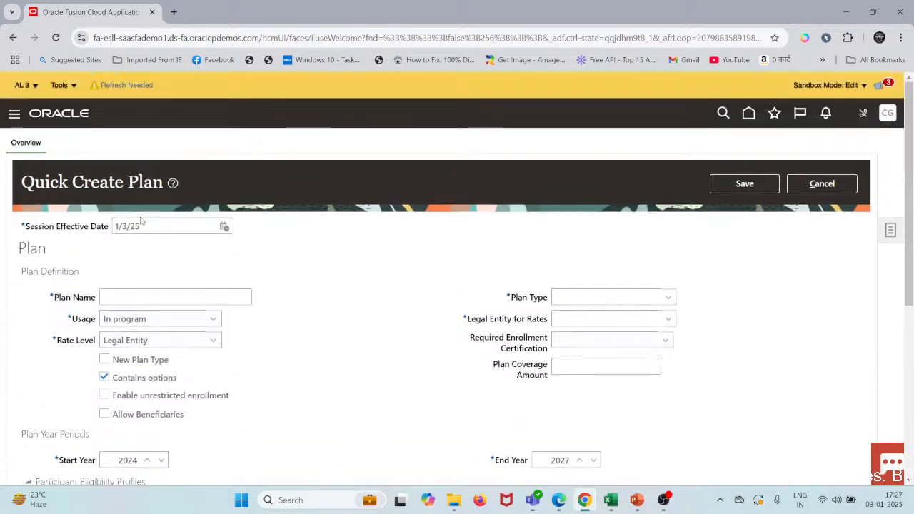
Step: Set the session effective date to 1/1/20 and accept the loss of unsaved changes
left_click_drag(145, 223, 122, 231)
type("1/1")
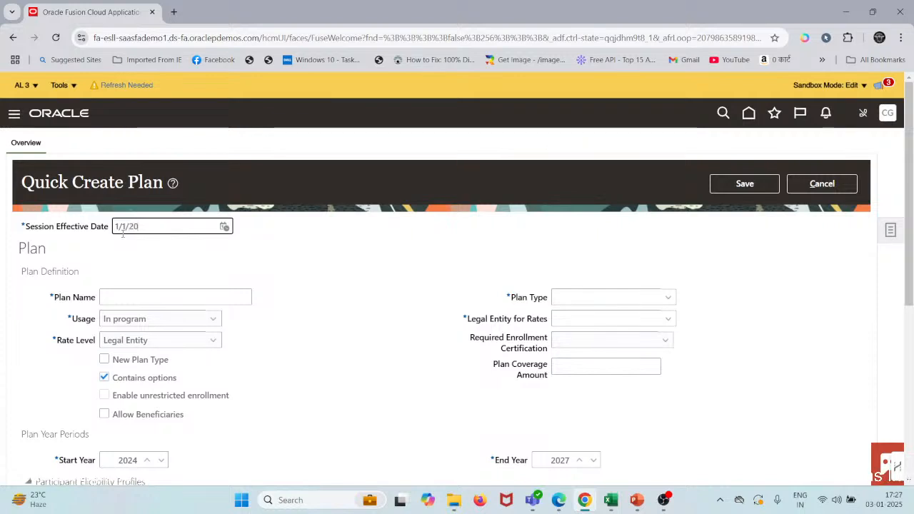
left_click(310, 273)
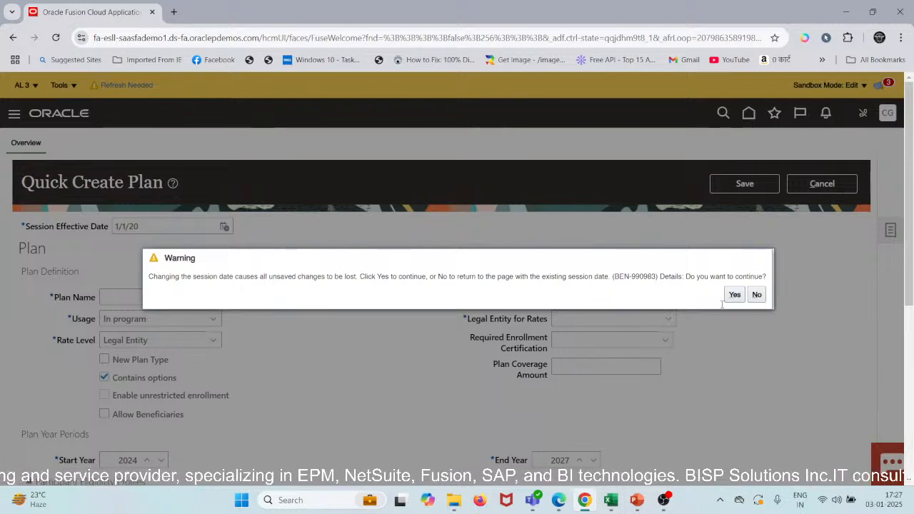
left_click(734, 295)
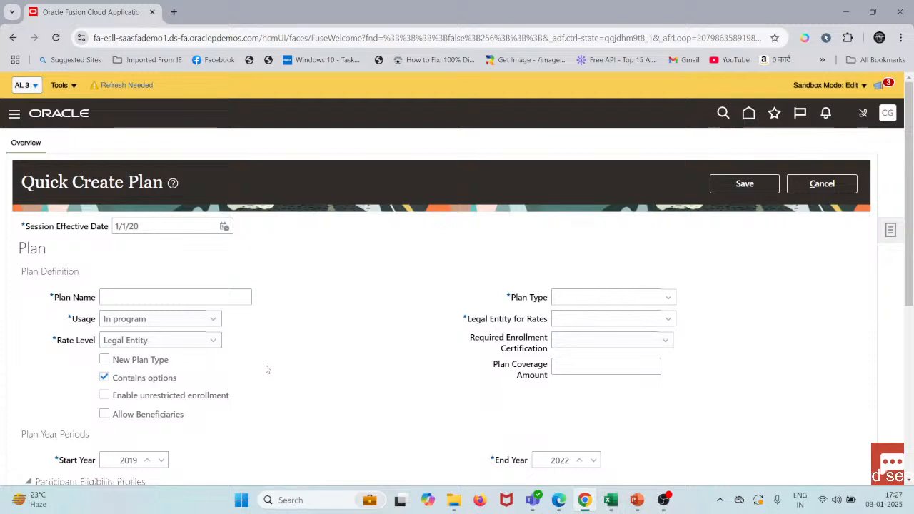
Step: Name the plan Health Insurance and keep its usage as In program
left_click(174, 298)
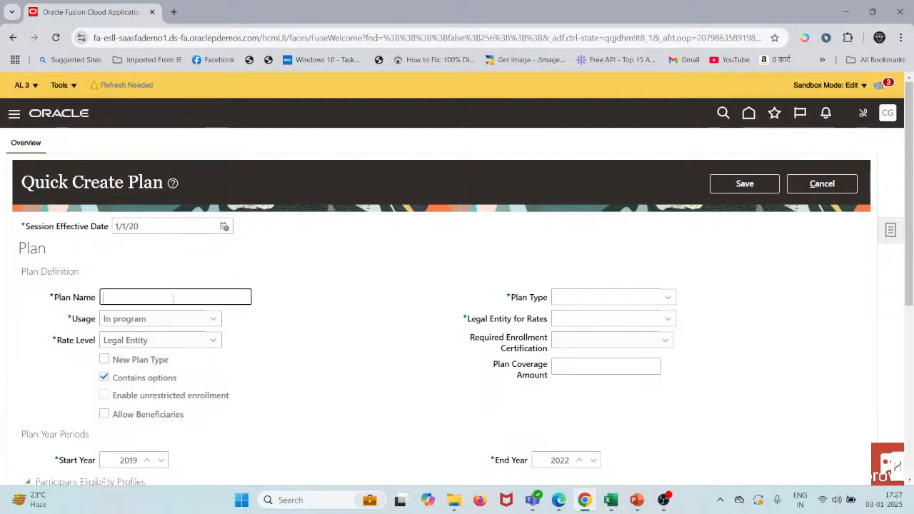
type("Health I")
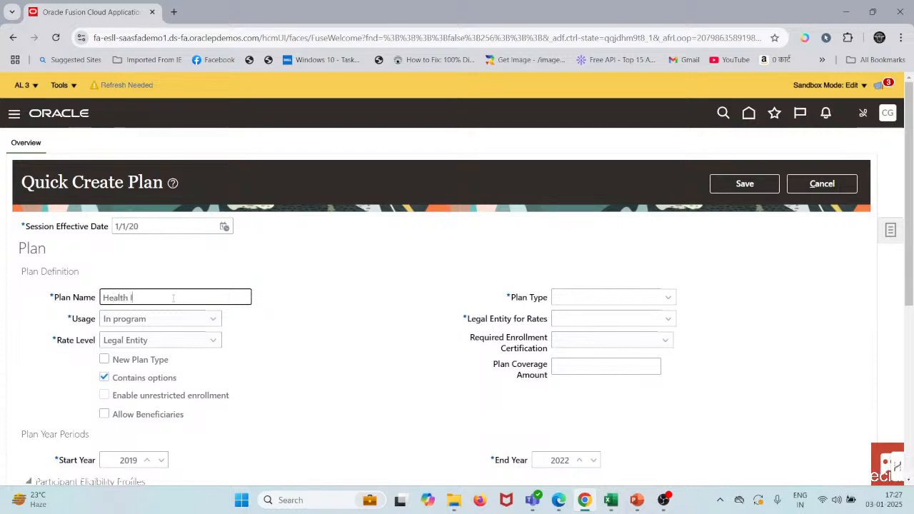
type("nsurance")
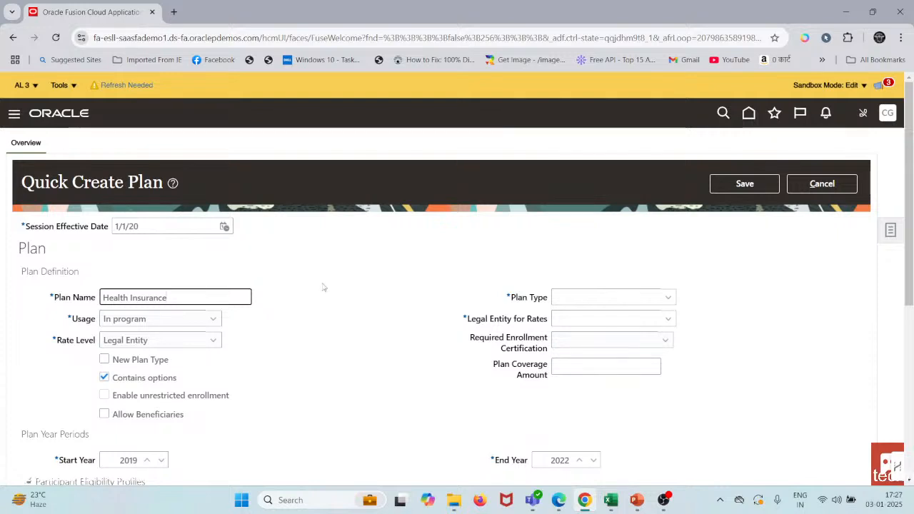
left_click(205, 322)
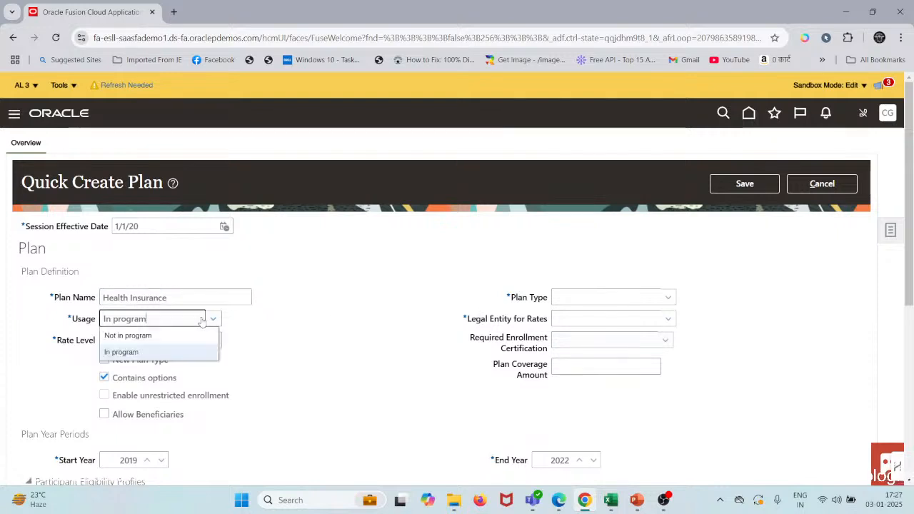
left_click(376, 355)
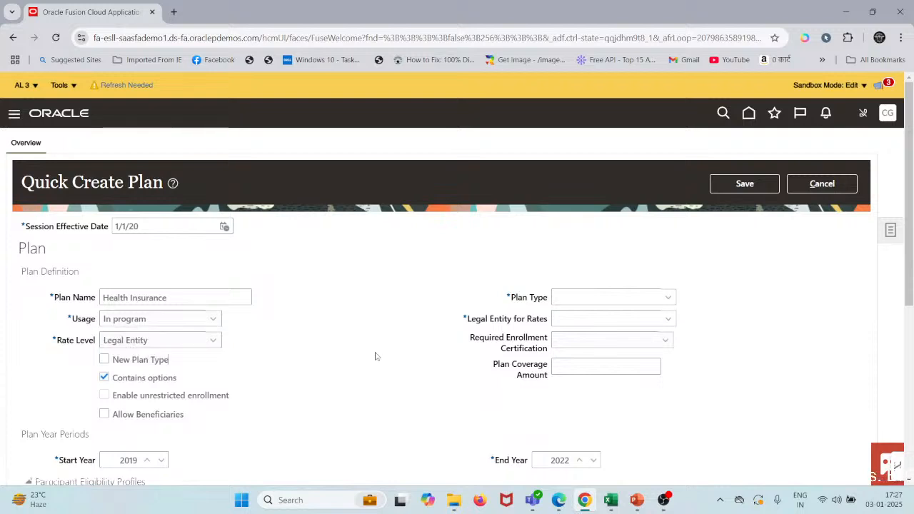
left_click(194, 321)
left_click(195, 321)
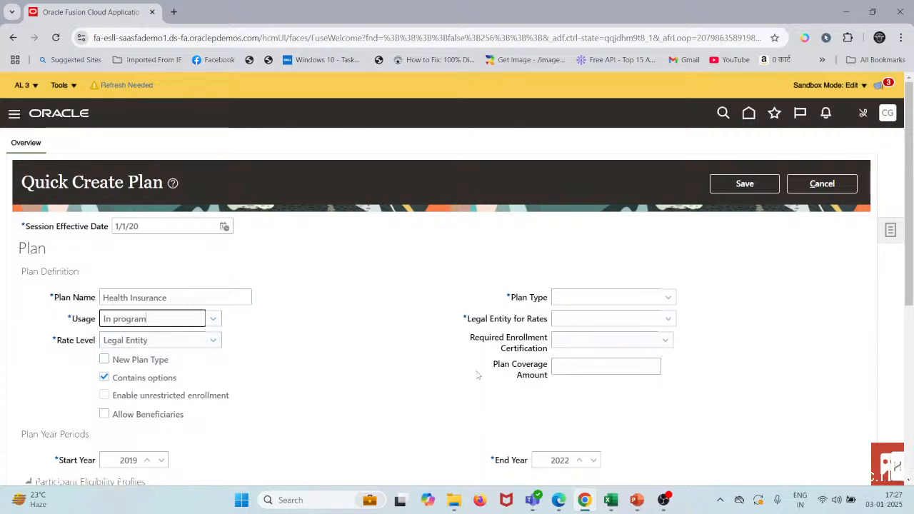
Step: Choose Canada Dental as the plan type
scroll(477, 374, "down", 3)
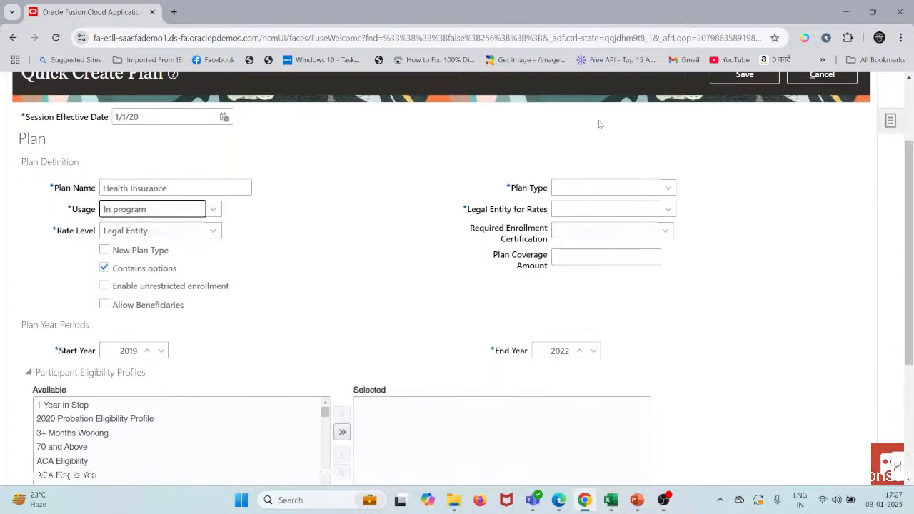
left_click(583, 185)
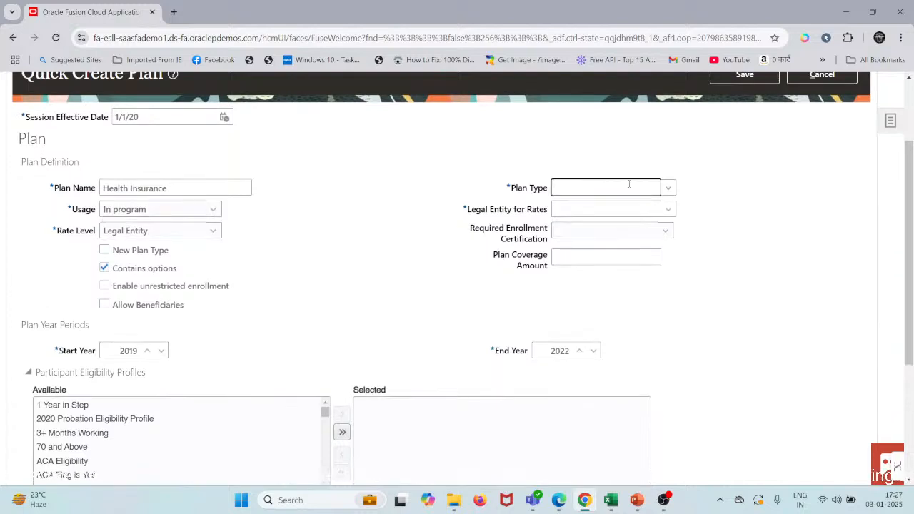
left_click(668, 189)
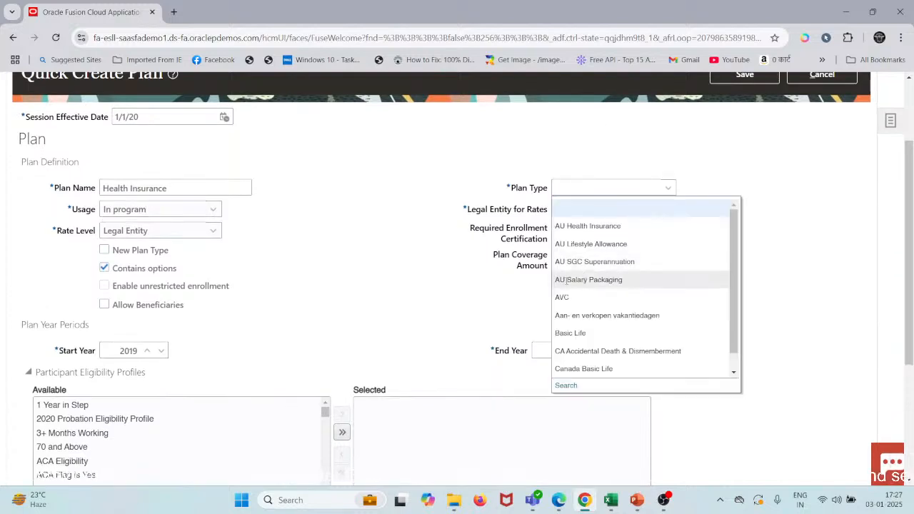
scroll(596, 349, "down", 4)
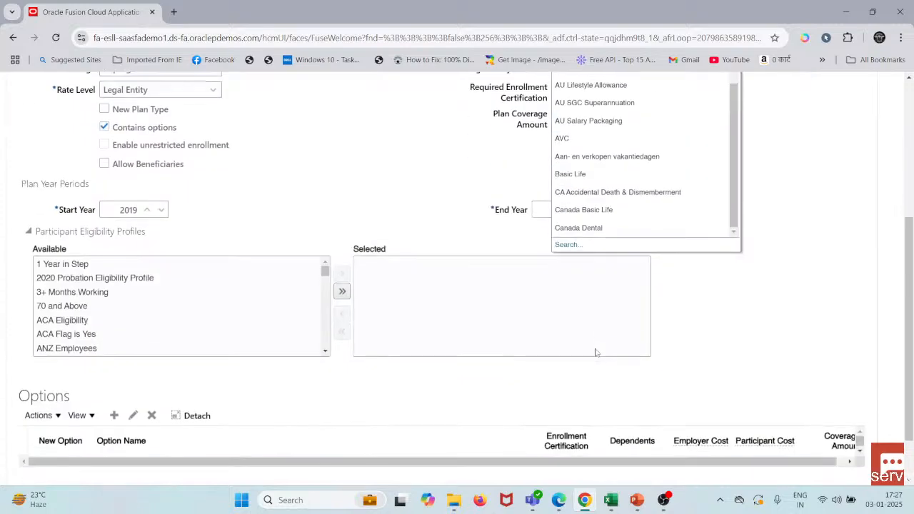
left_click(575, 228)
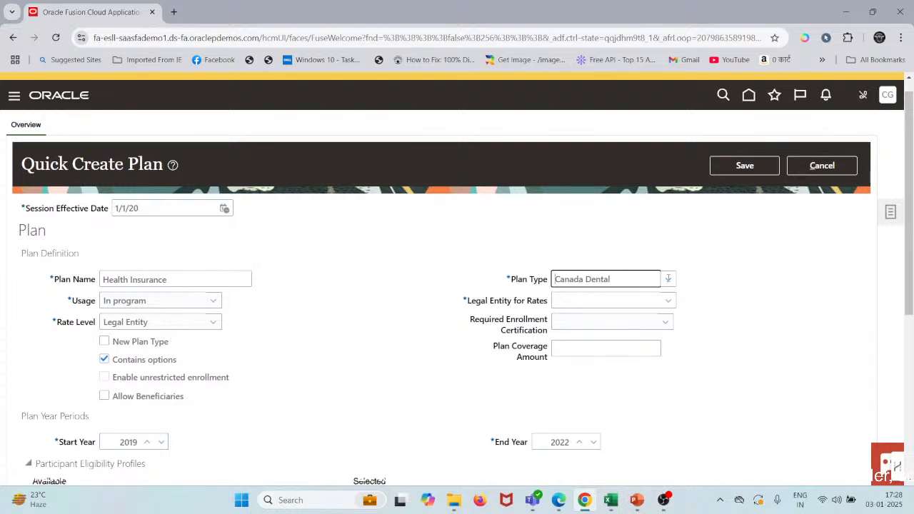
Step: Search the plan types for Health insurance 01 and set Health Insurance 01 as the plan type
left_click(668, 278)
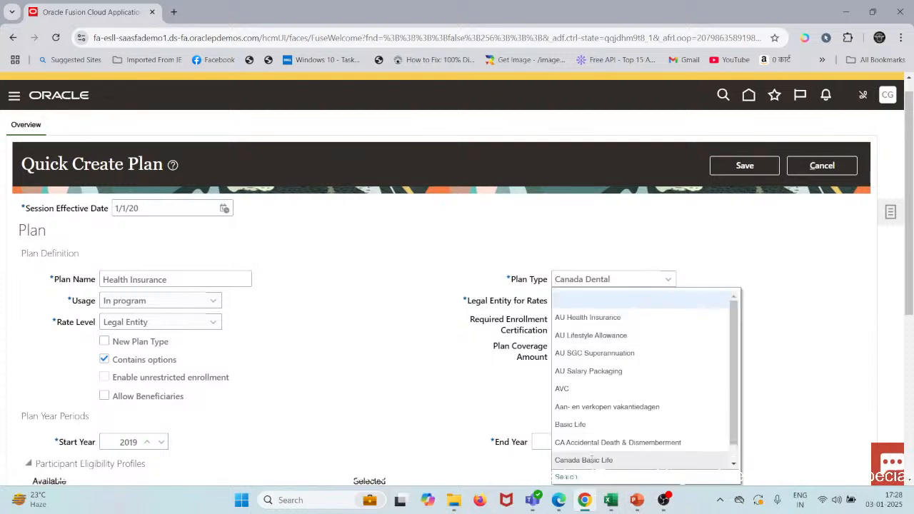
left_click(564, 478)
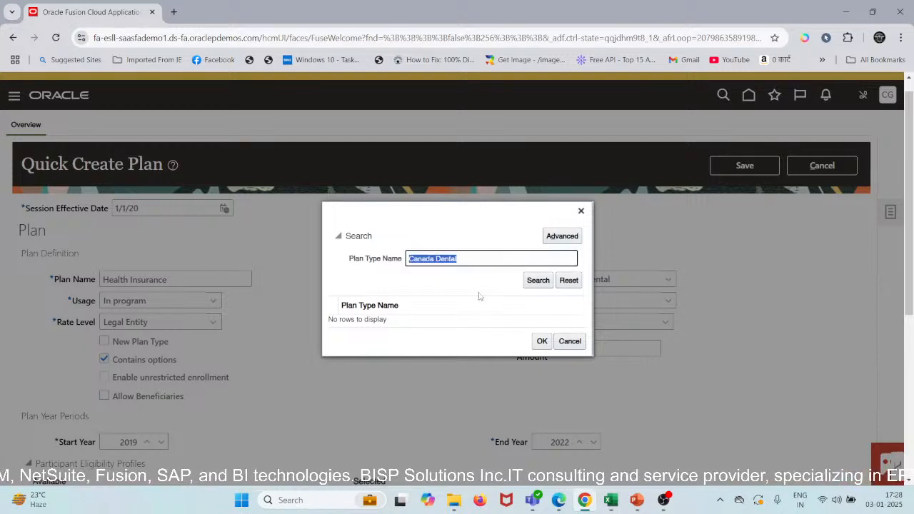
type("Hea")
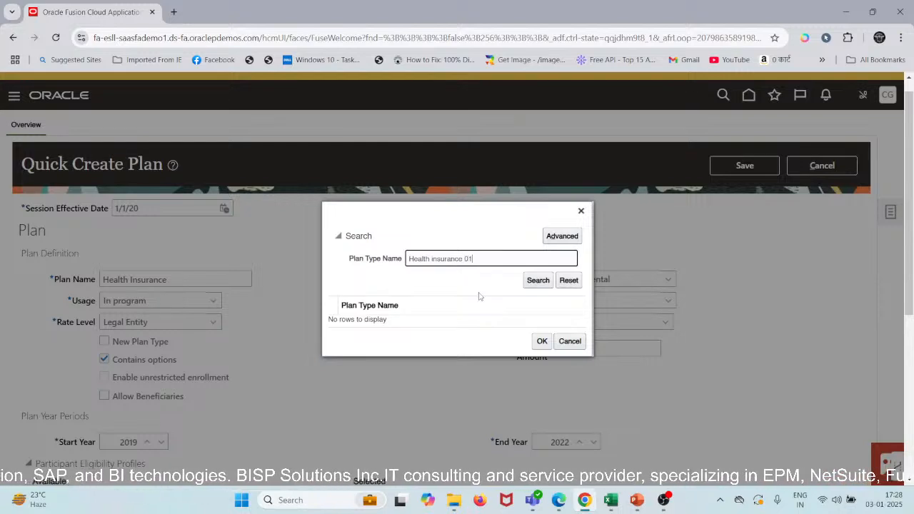
type("lth insurance 01")
key("Tab")
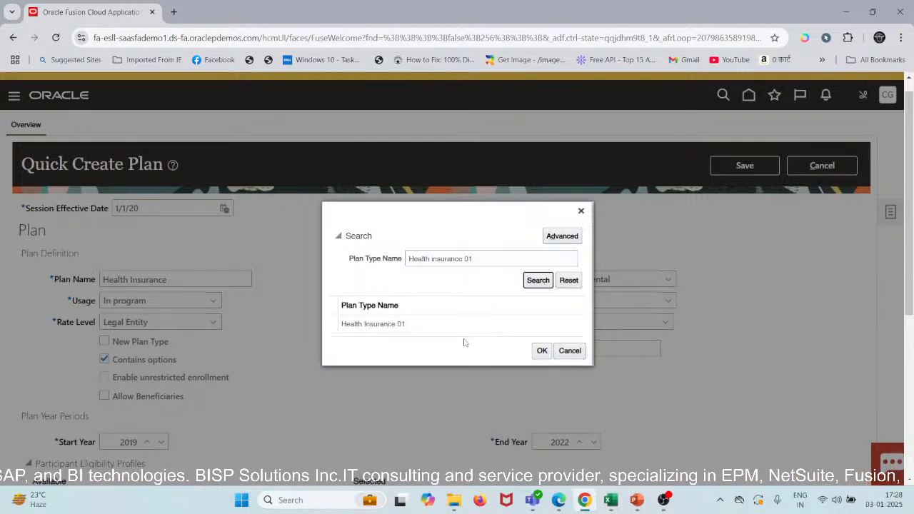
left_click(446, 323)
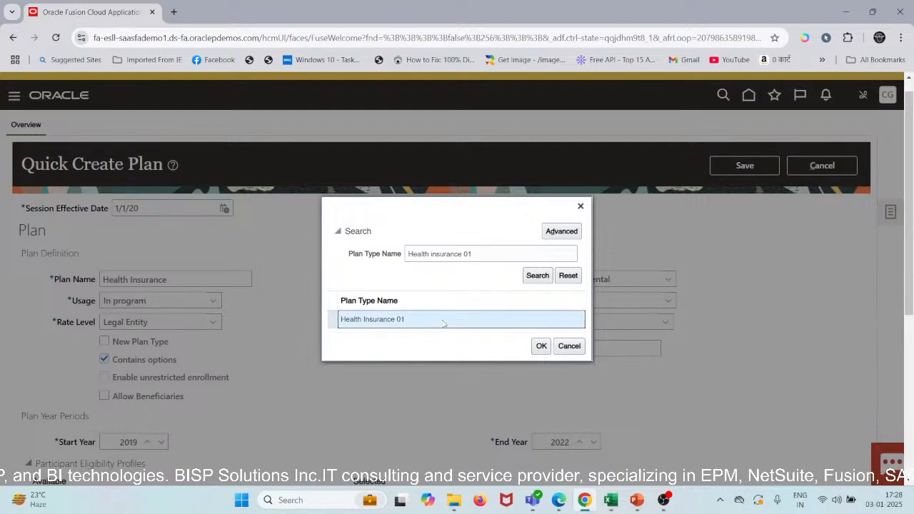
left_click(540, 346)
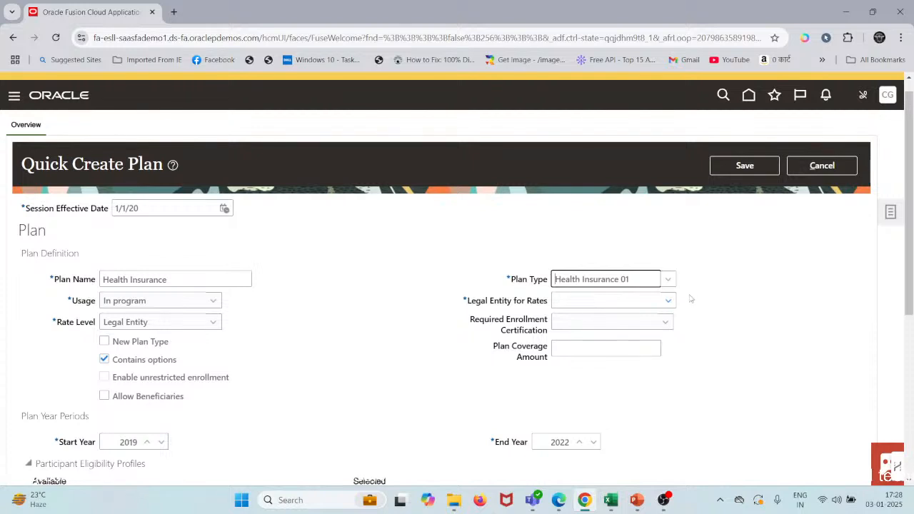
Step: Search the legal employers for Us1 and set US1 Legal Entity as the plan's legal entity for rates
left_click(561, 301)
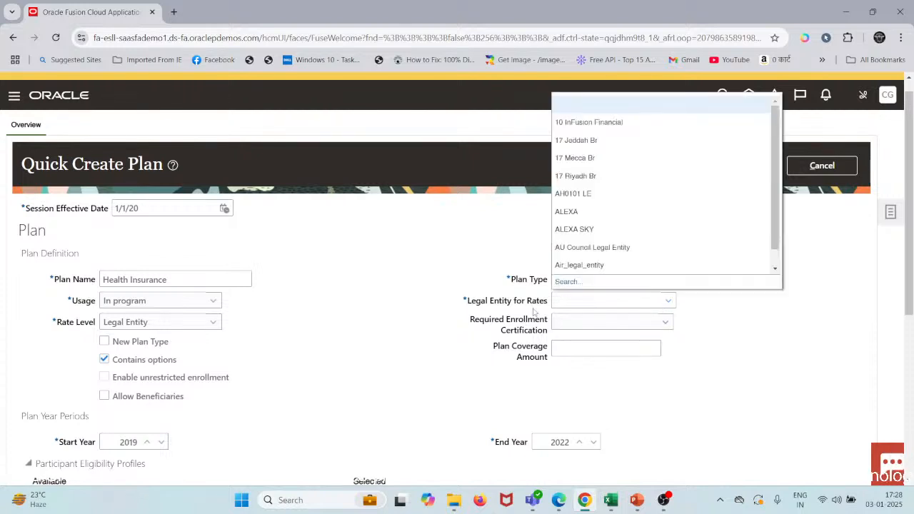
left_click(573, 284)
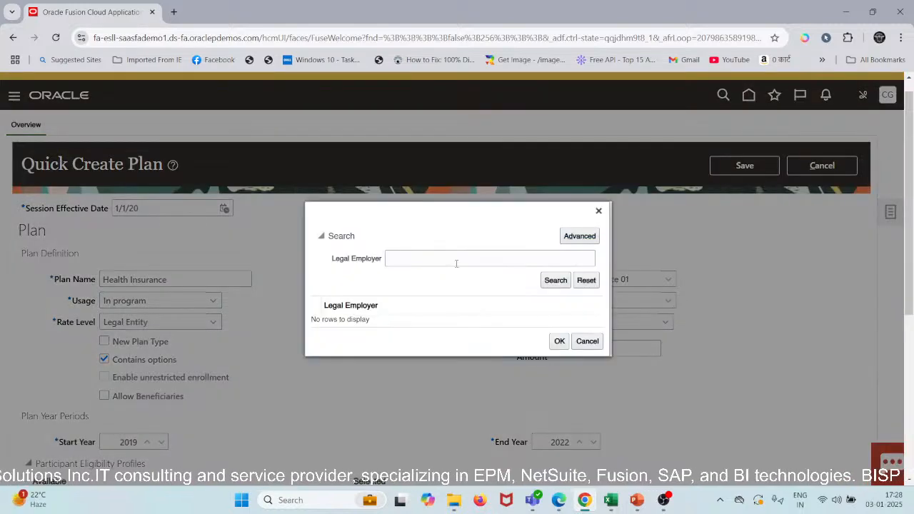
left_click(453, 262)
type("U")
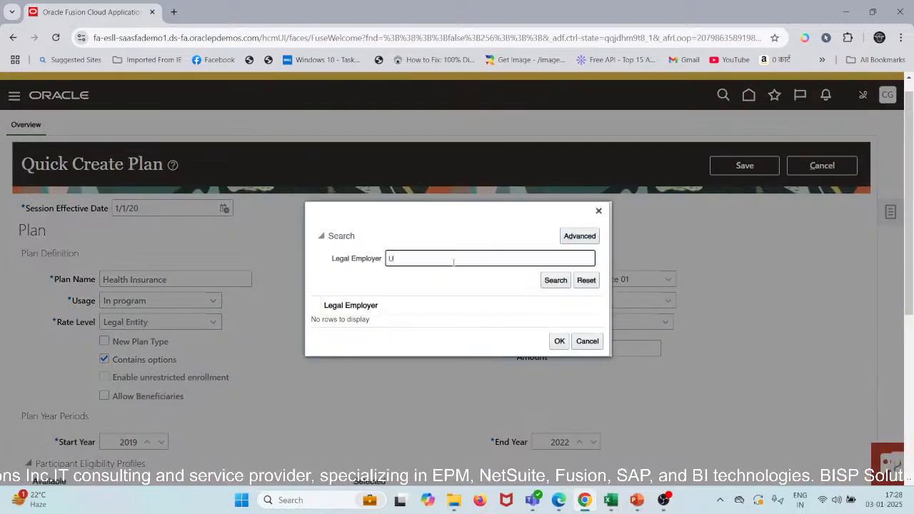
type("s1")
key("Return")
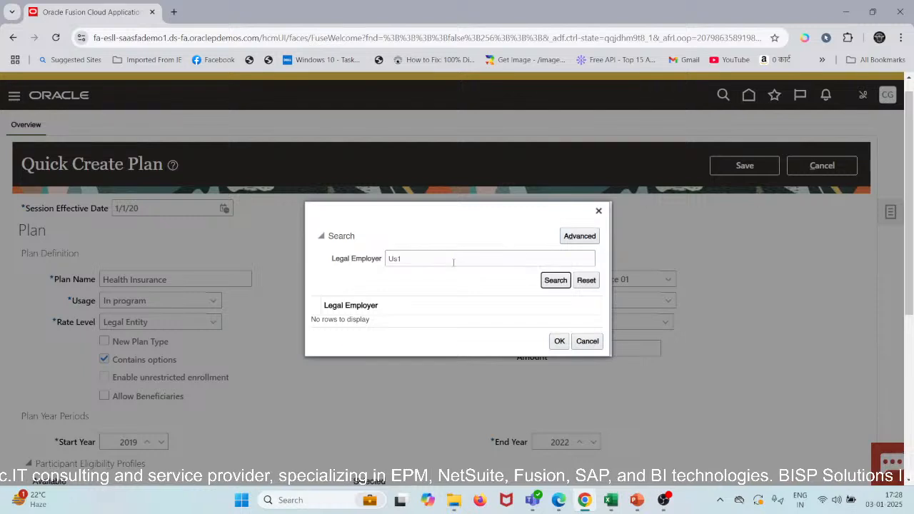
left_click(499, 324)
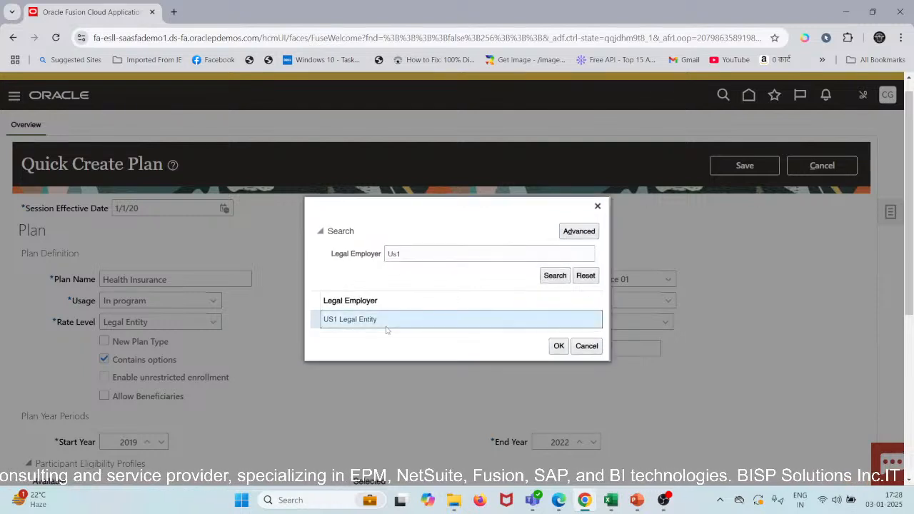
left_click(561, 349)
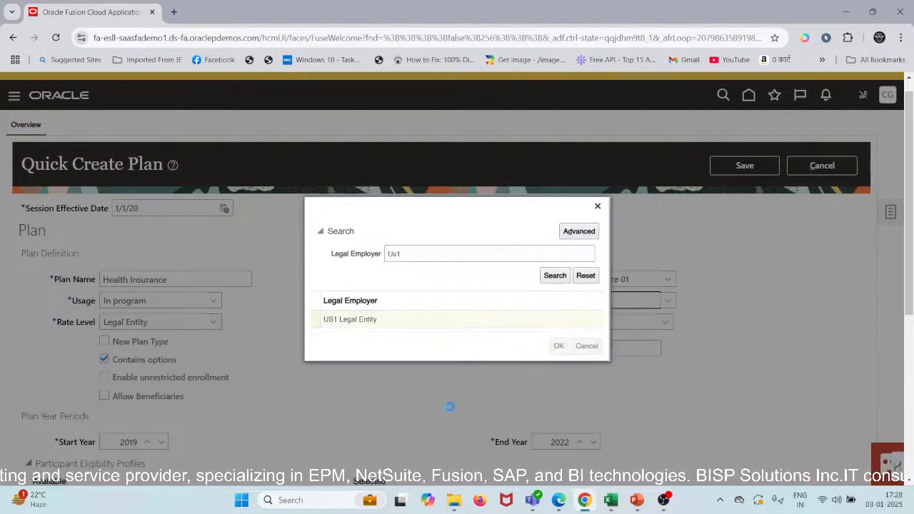
Step: Set the end year of the plan year periods to 2035
scroll(449, 411, "down", 2)
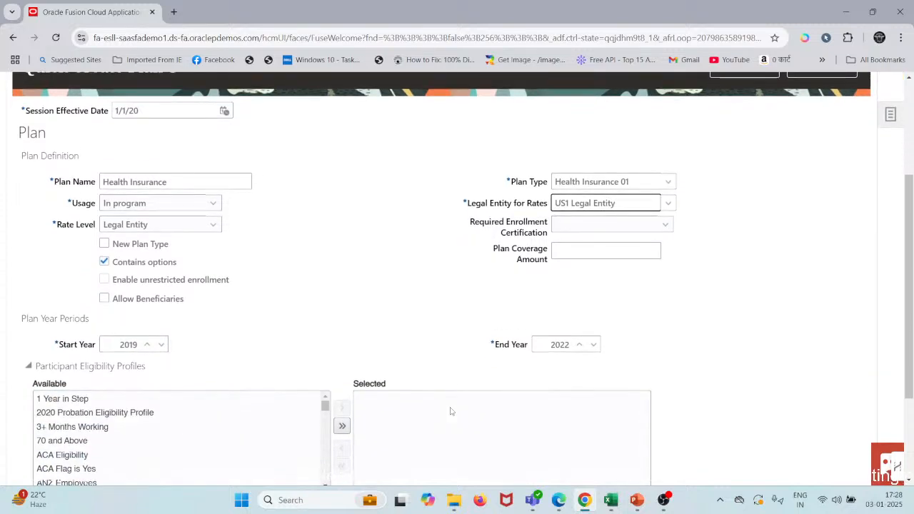
scroll(449, 412, "down", 1)
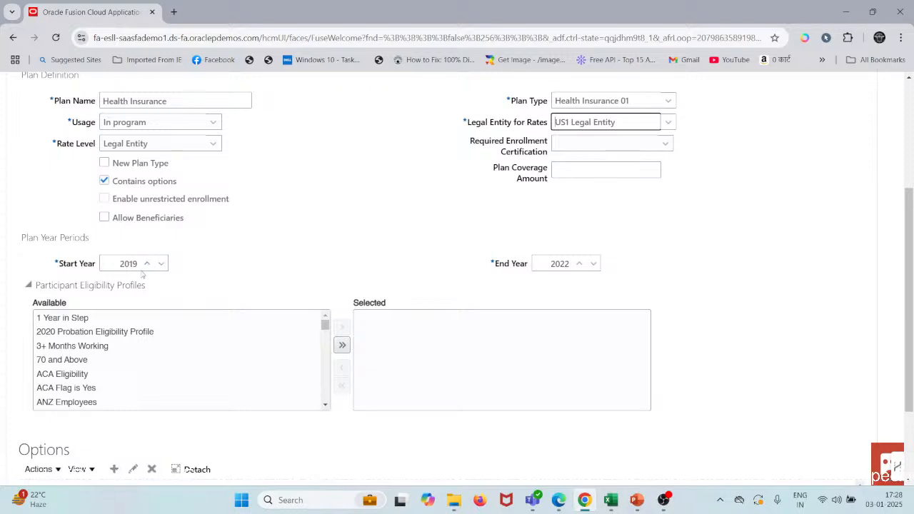
left_click(576, 268)
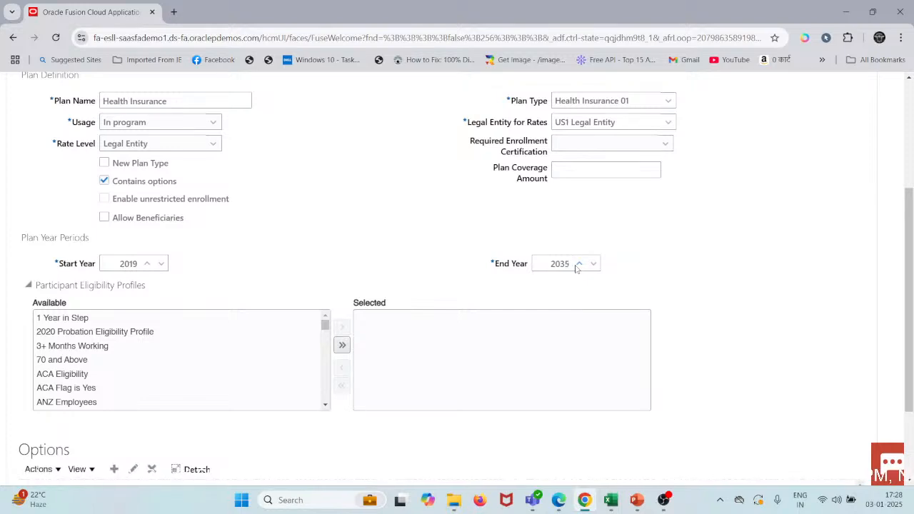
Step: Look through the available participant eligibility profiles for one that fits the health insurance plan
scroll(424, 280, "down", 1)
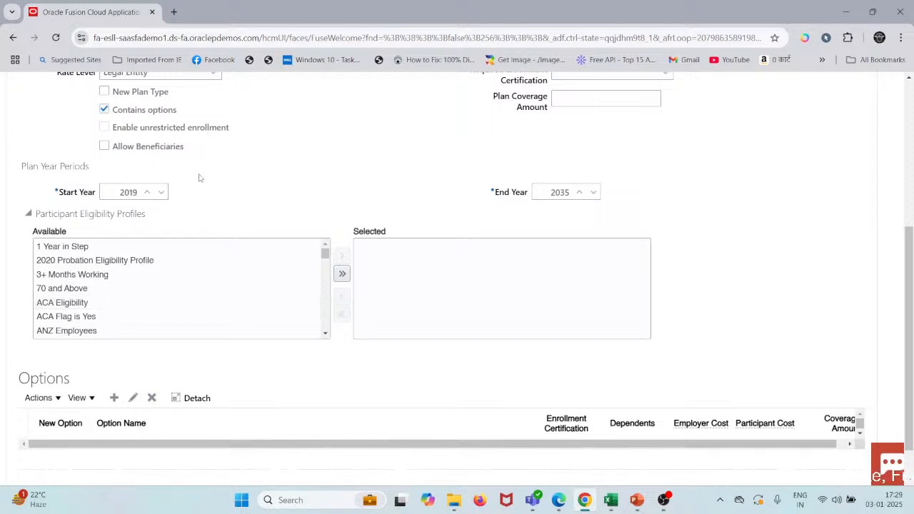
scroll(200, 178, "down", 1)
scroll(145, 236, "down", 1)
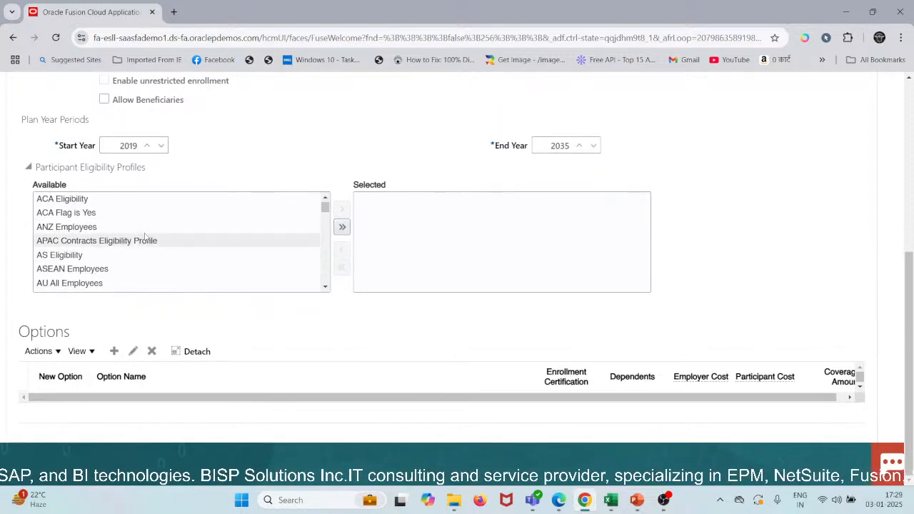
scroll(145, 236, "down", 6)
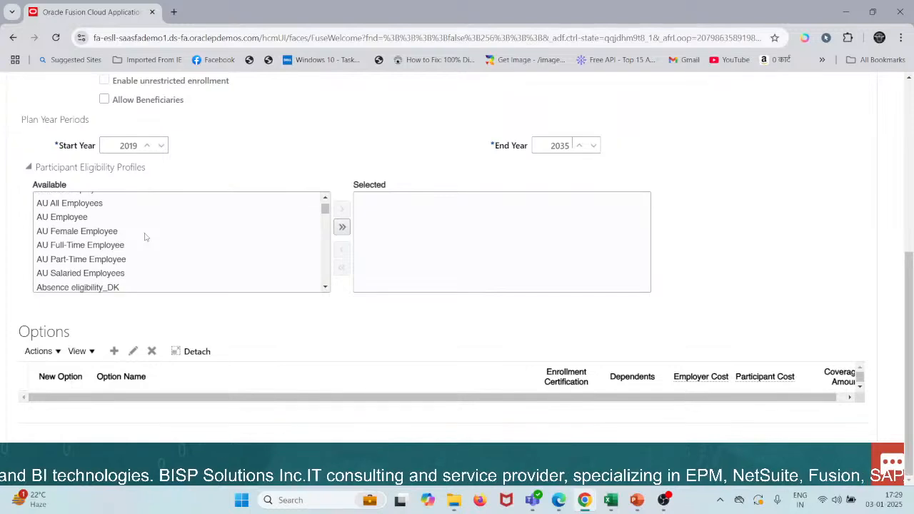
scroll(145, 236, "down", 5)
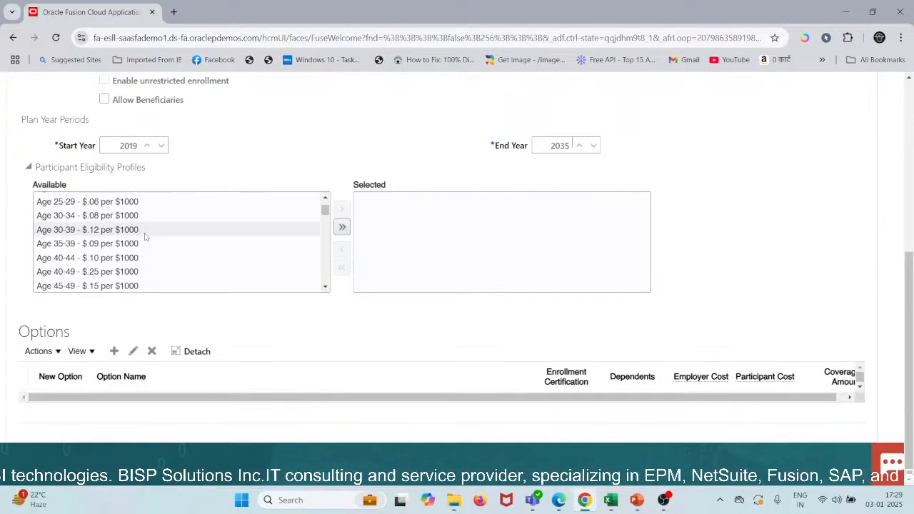
scroll(145, 236, "down", 4)
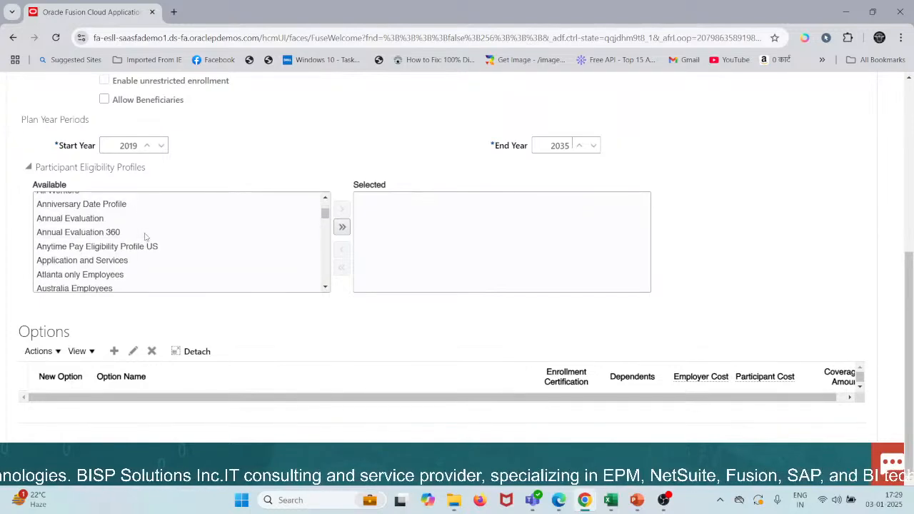
scroll(145, 236, "up", 2)
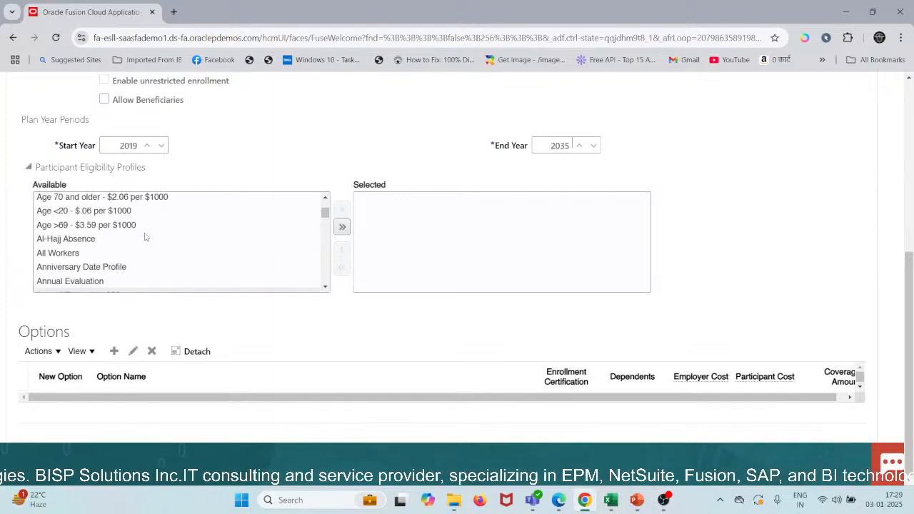
scroll(145, 236, "down", 4)
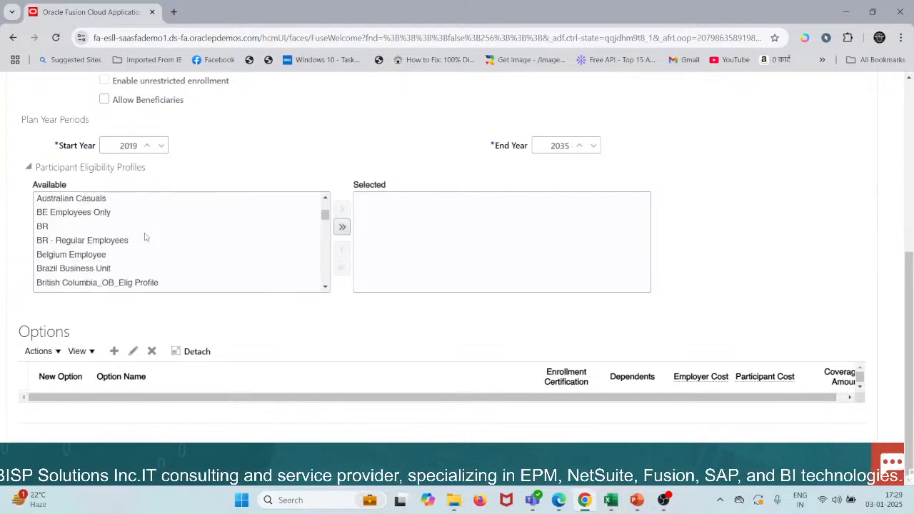
scroll(145, 236, "down", 6)
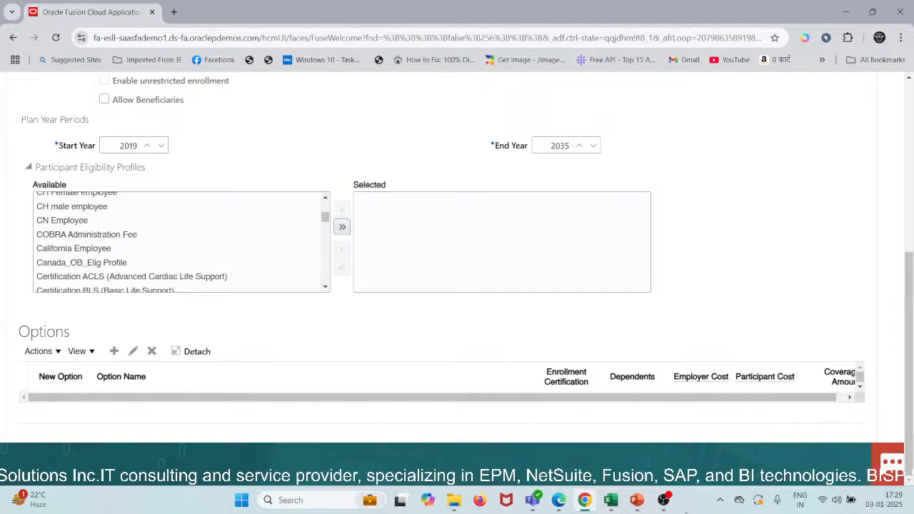
Step: Check the eligibility profile name in the Scenario workbook in Excel, then return to the Quick Create Plan page
mouse_move(612, 510)
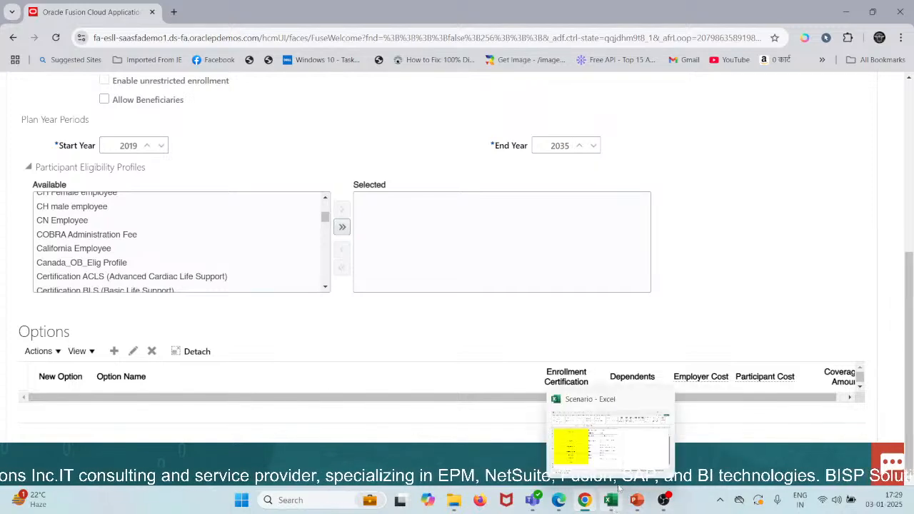
mouse_move(637, 500)
left_click(618, 448)
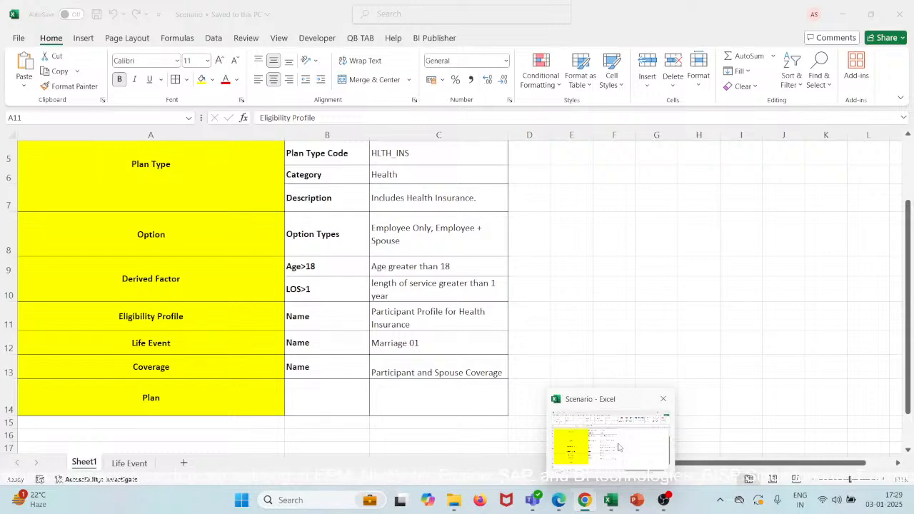
left_click(618, 447)
Step: Look through the available participant eligibility profiles for Participant Profile for Health Insurance, and start adding an option to the plan
scroll(178, 287, "down", 12)
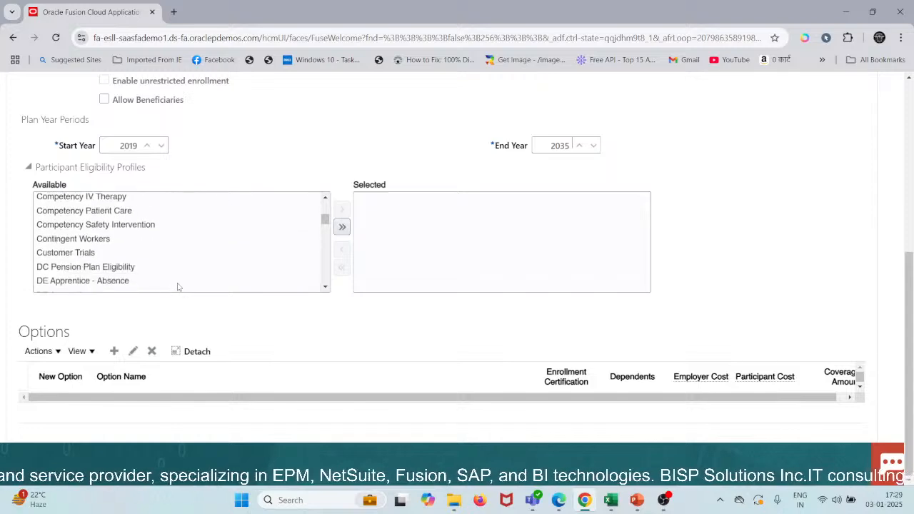
scroll(178, 287, "down", 6)
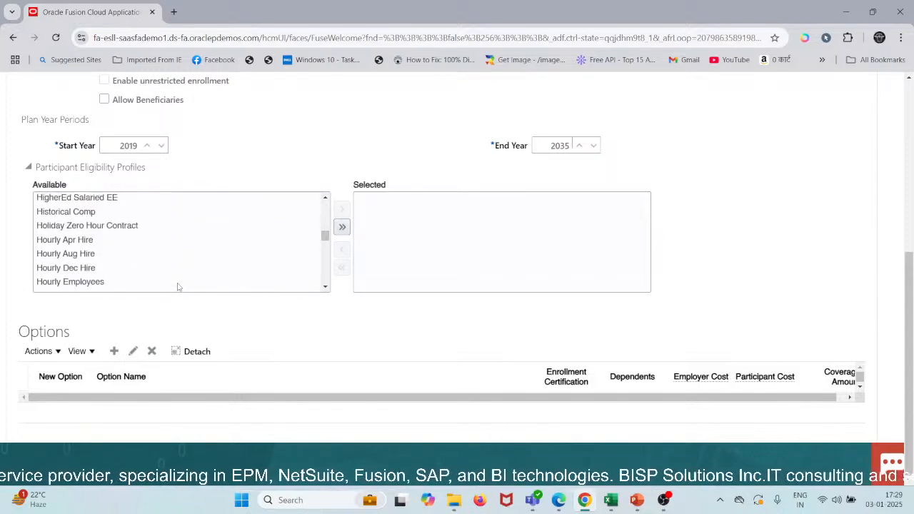
scroll(178, 287, "down", 5)
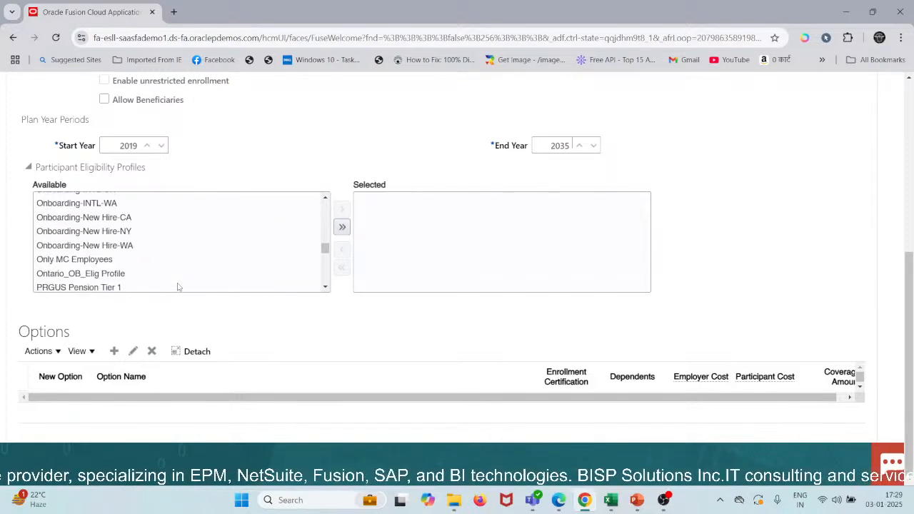
scroll(179, 287, "down", 5)
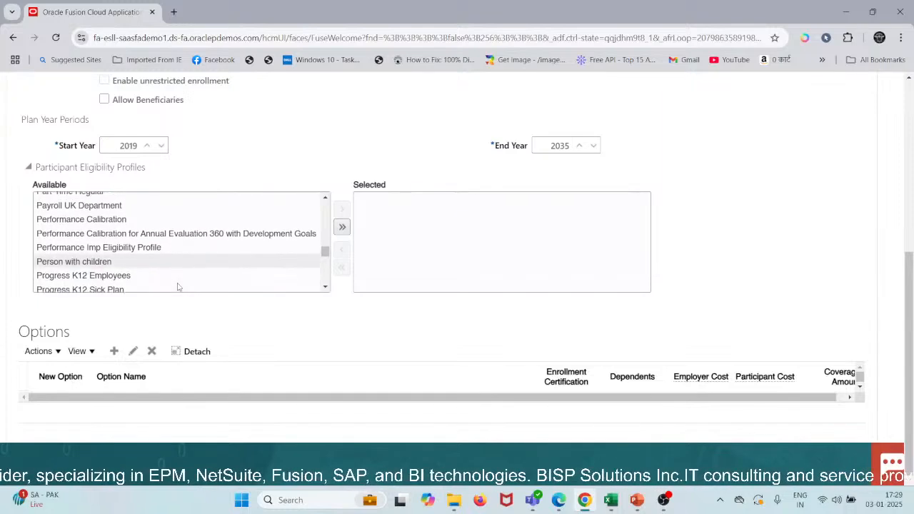
scroll(179, 287, "up", 3)
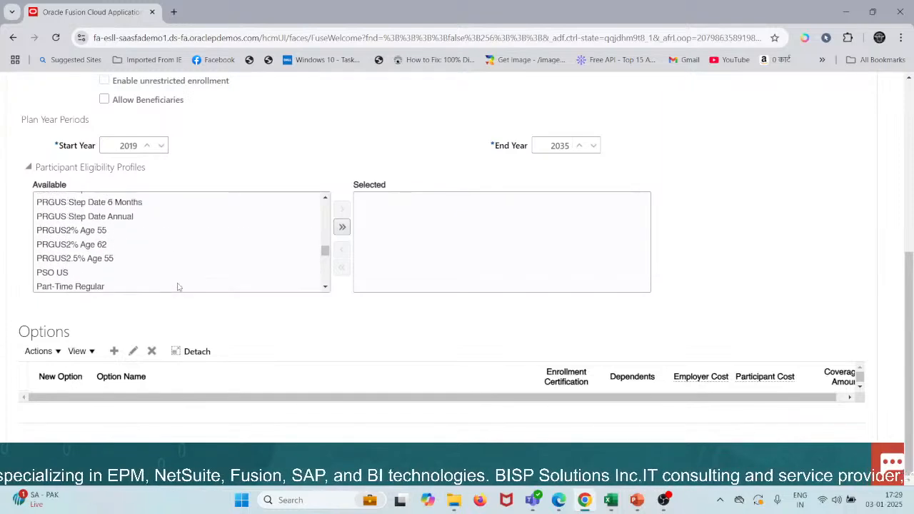
scroll(178, 287, "up", 2)
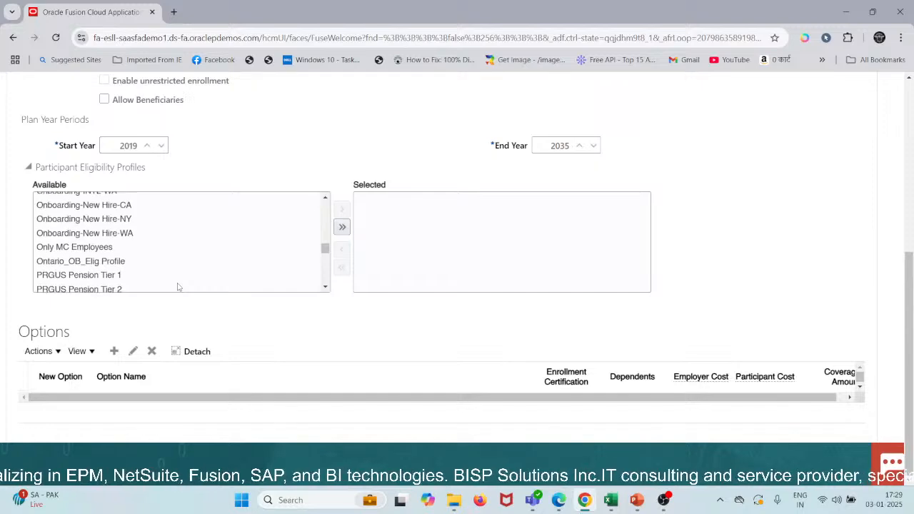
scroll(178, 287, "down", 6)
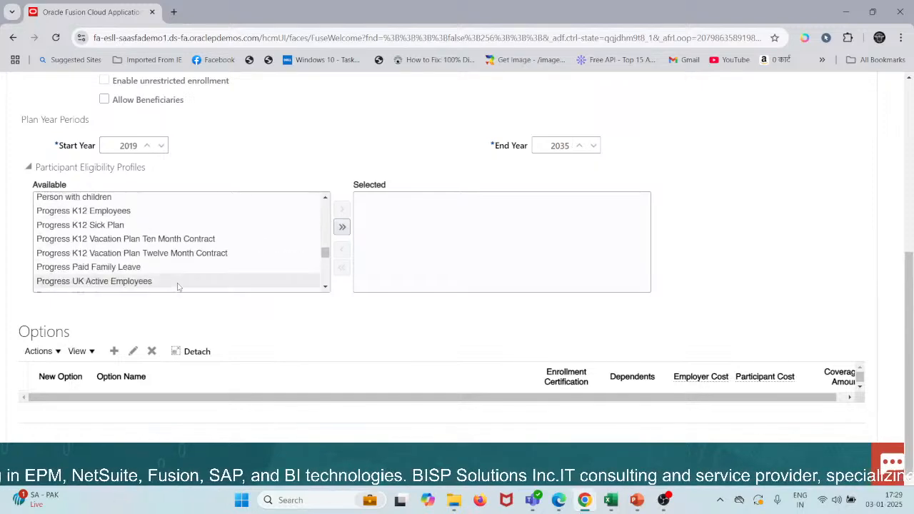
scroll(178, 286, "down", 12)
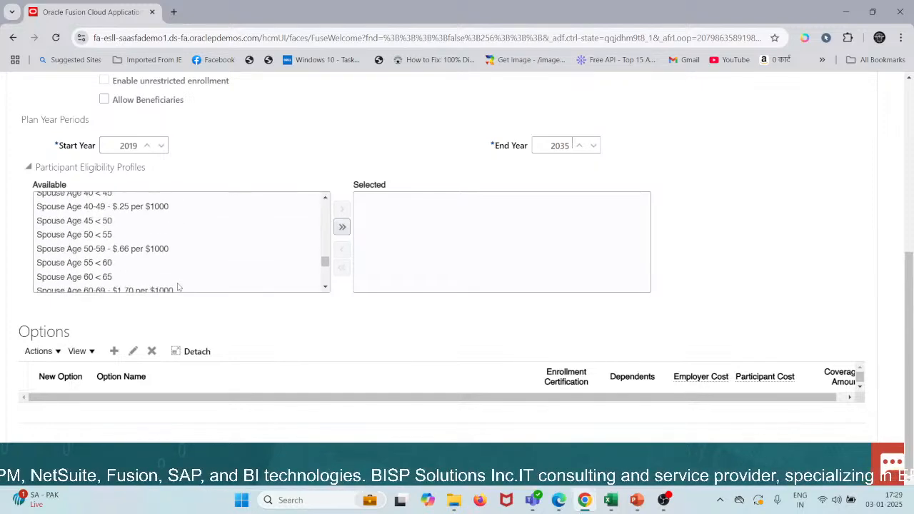
scroll(178, 286, "down", 5)
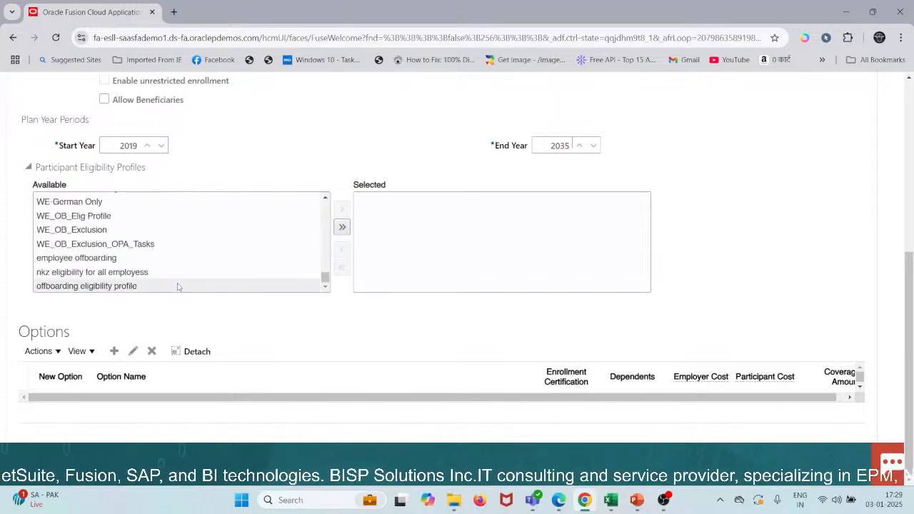
scroll(178, 286, "up", 20)
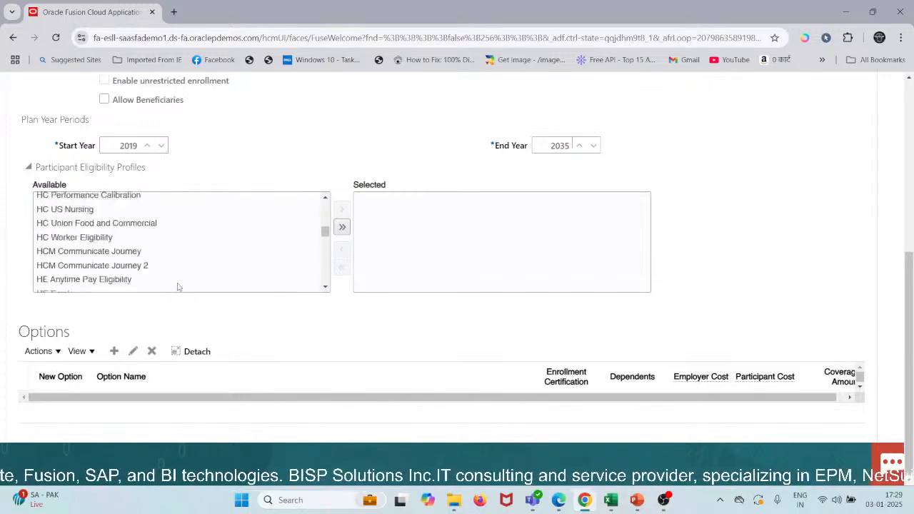
scroll(178, 286, "up", 5)
scroll(178, 287, "up", 8)
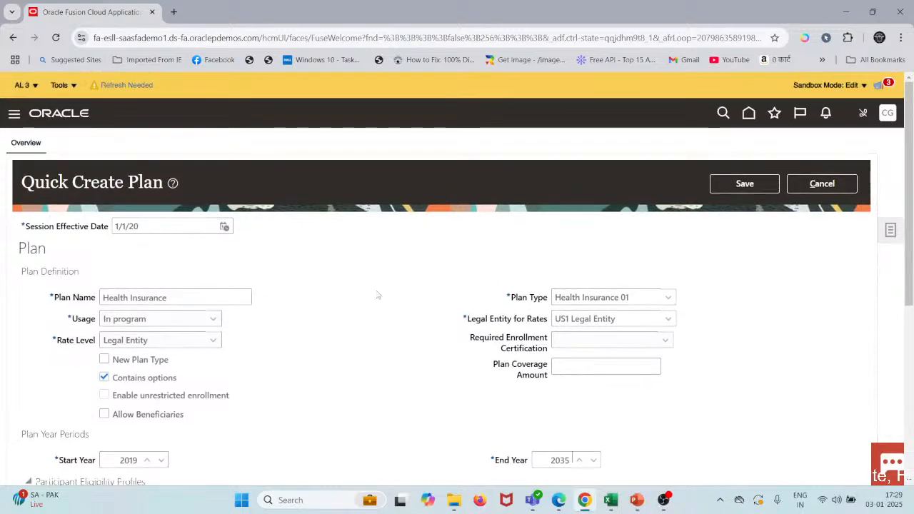
scroll(377, 292, "down", 3)
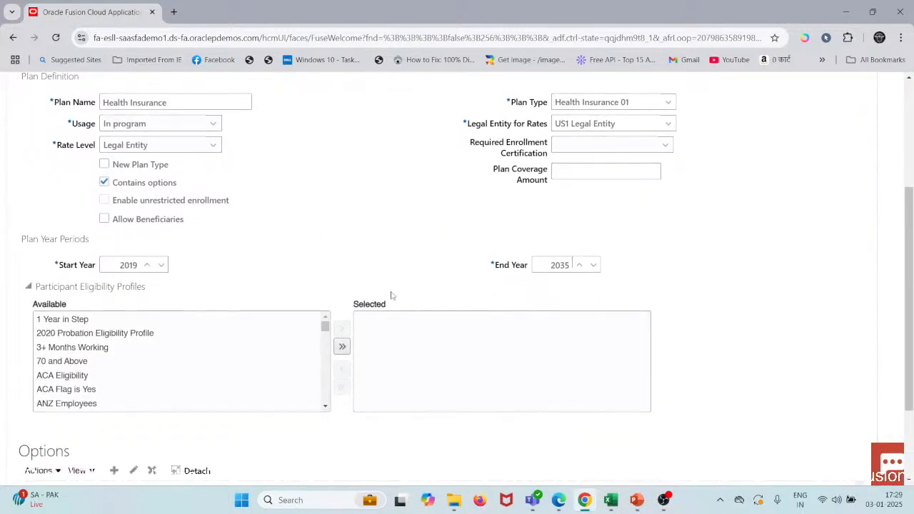
scroll(439, 232, "down", 2)
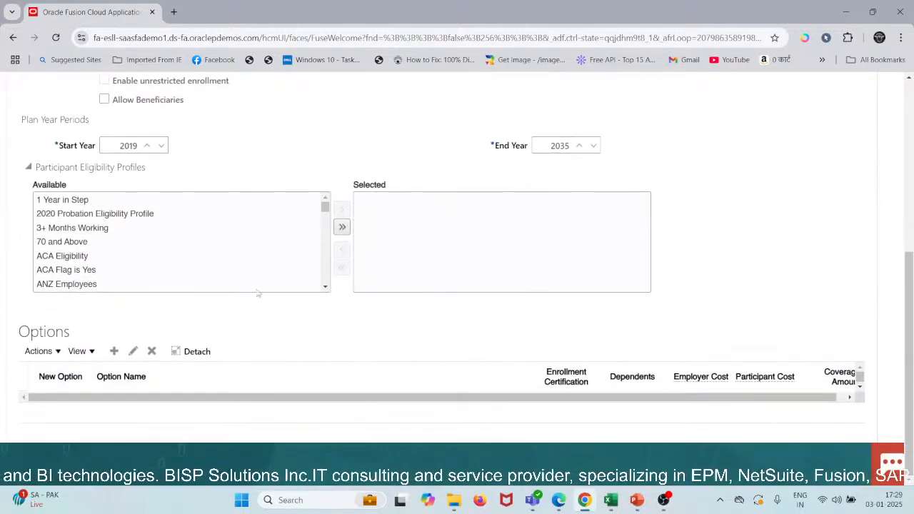
scroll(214, 259, "down", 2)
scroll(216, 260, "up", 2)
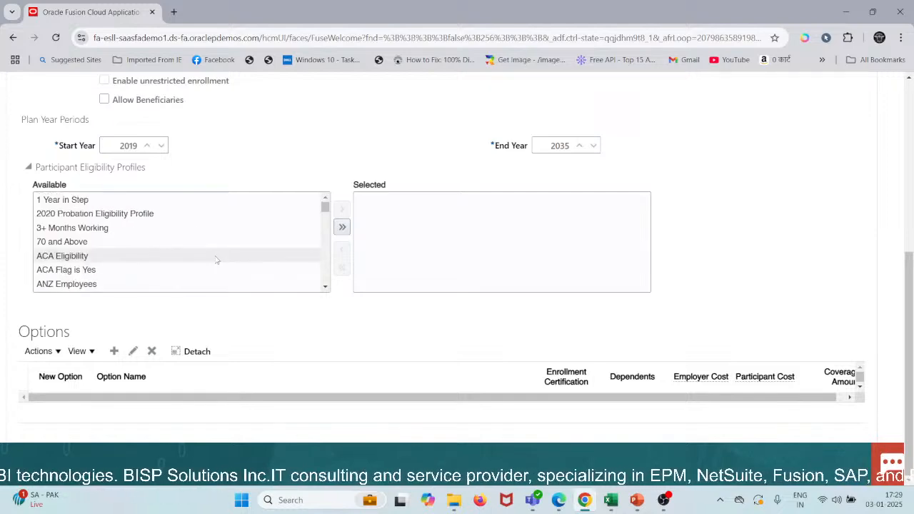
scroll(152, 257, "down", 10)
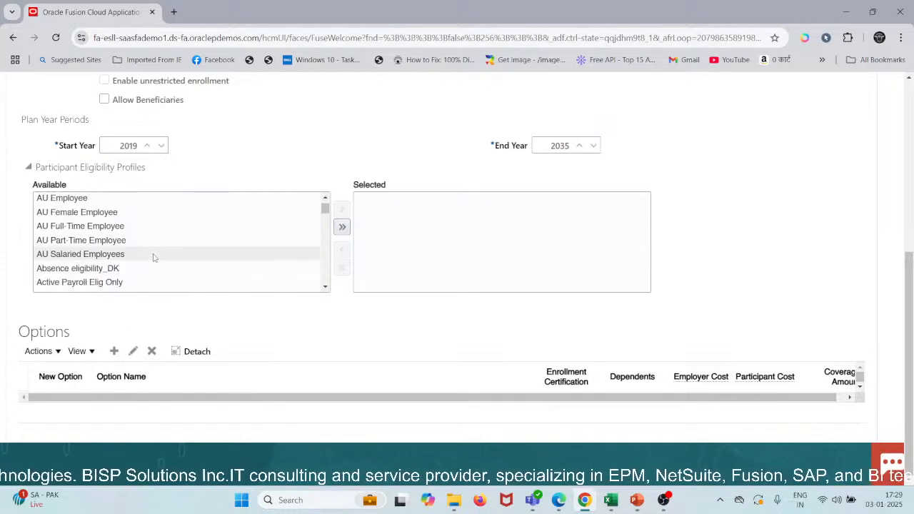
scroll(153, 258, "down", 15)
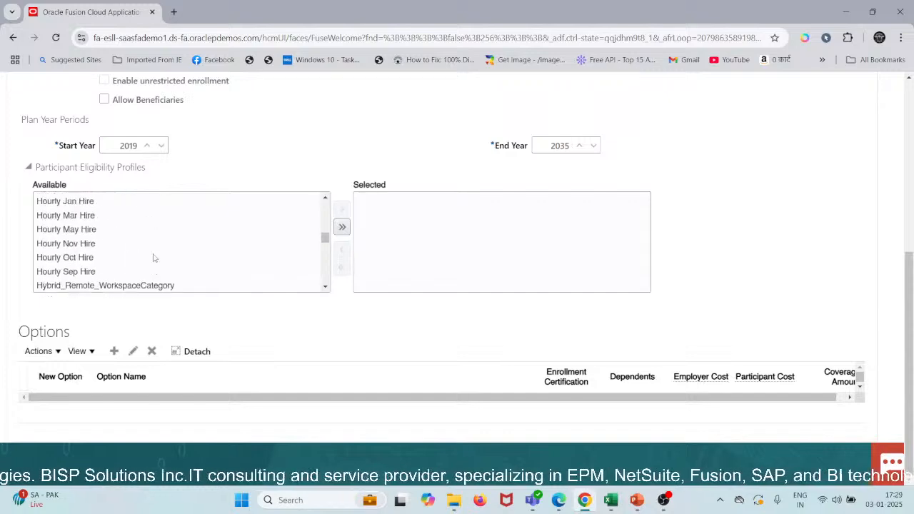
scroll(153, 257, "down", 12)
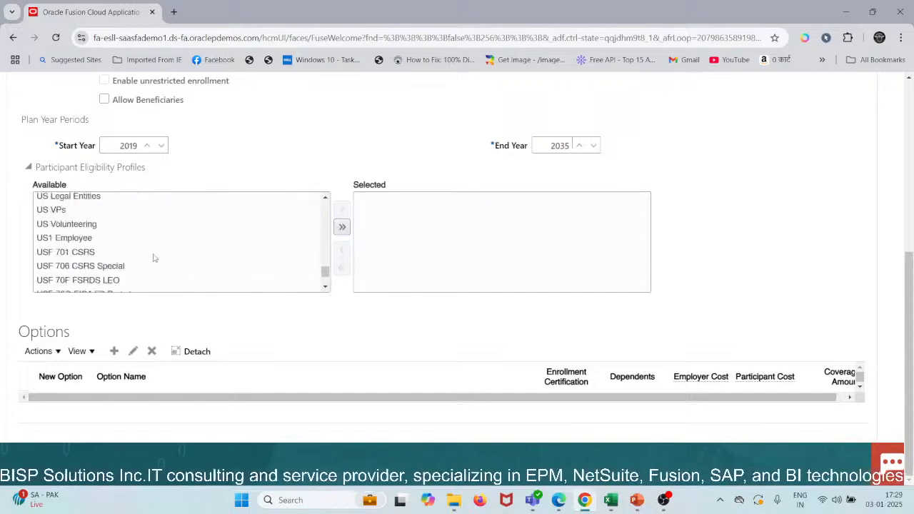
scroll(152, 258, "up", 12)
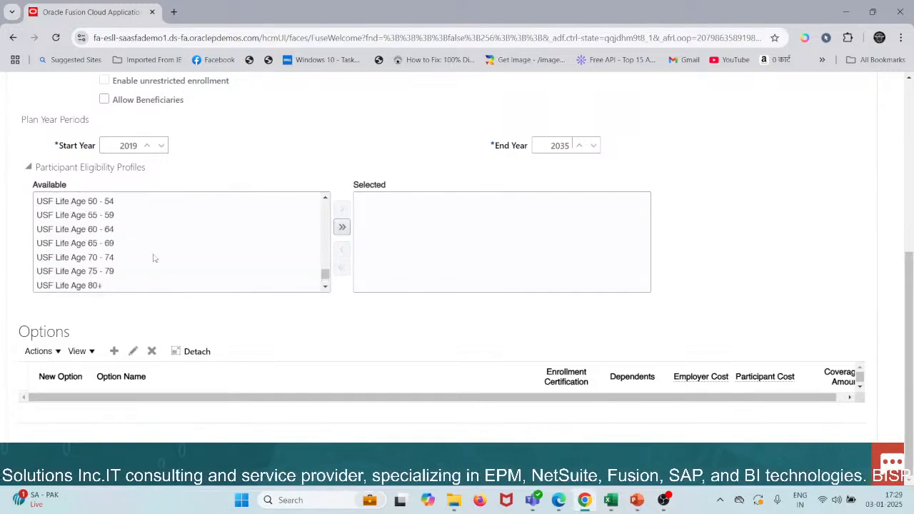
scroll(153, 258, "up", 8)
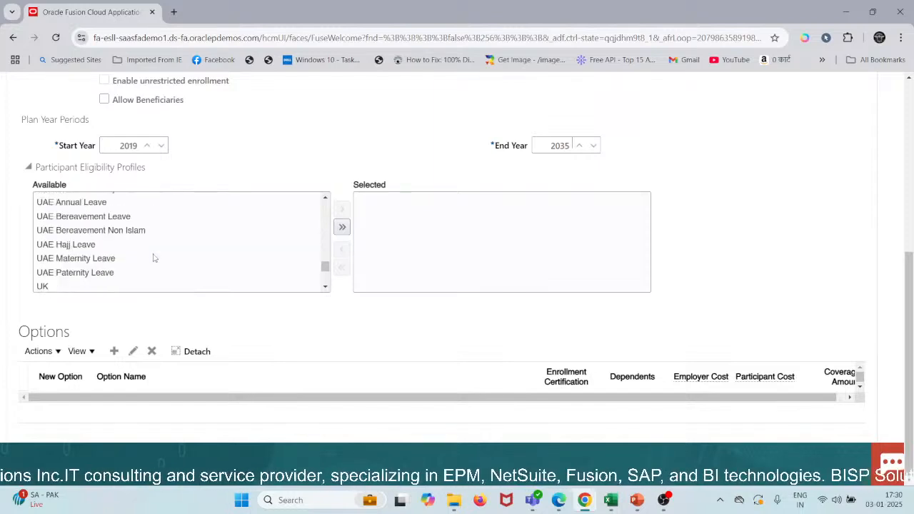
left_click(114, 350)
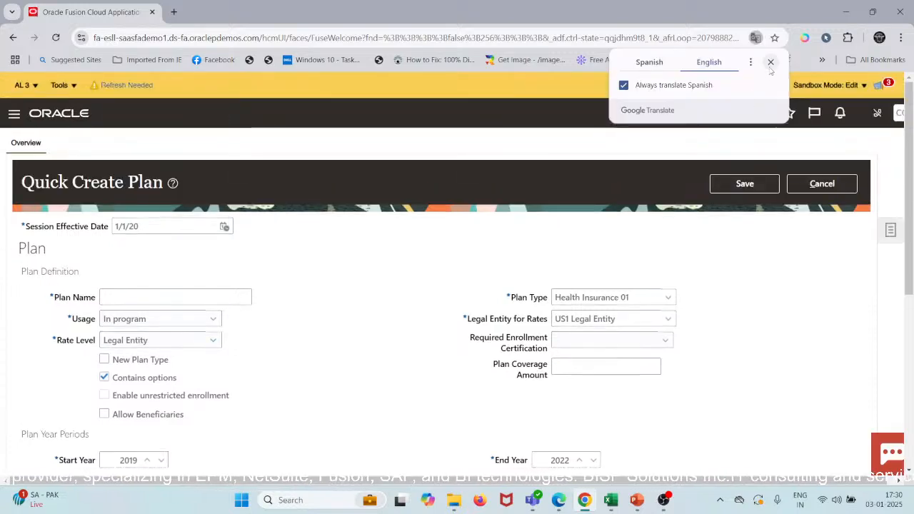
Step: Enter Health Insurance as the plan name in the blank plan definition
left_click(178, 299)
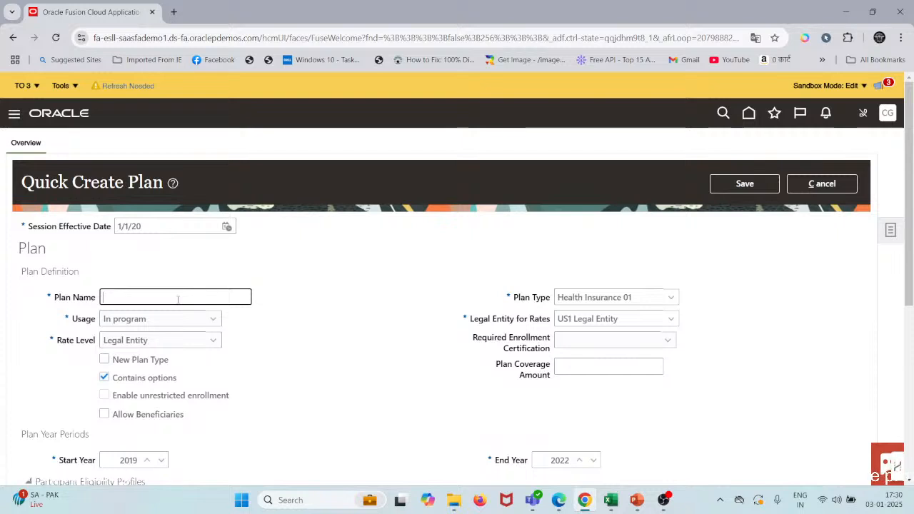
type("Health Insura")
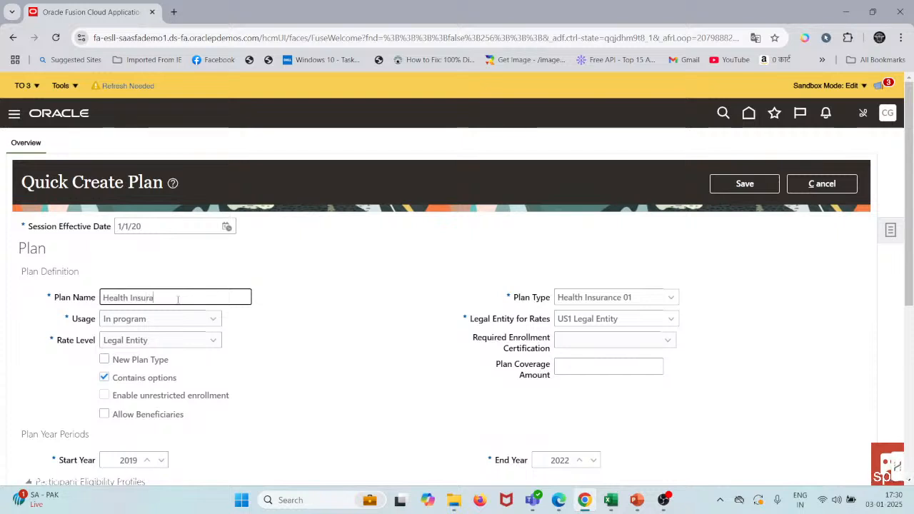
type("nce")
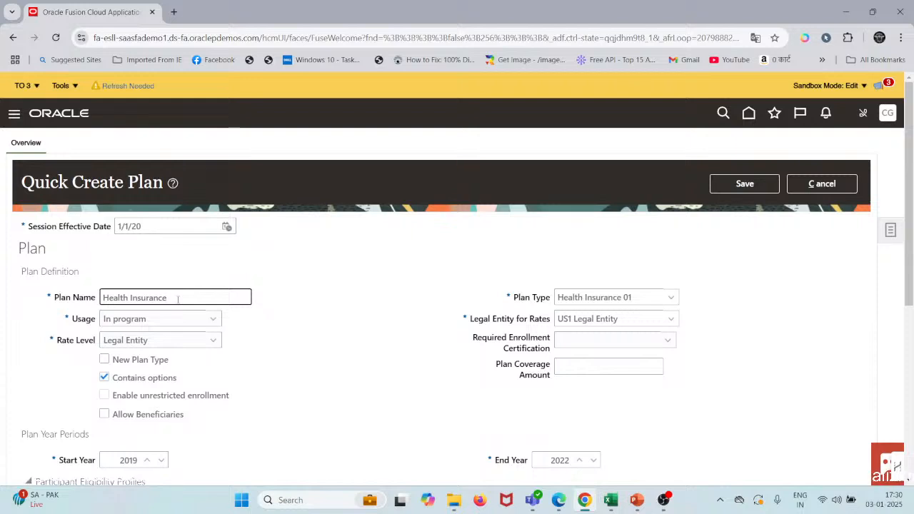
Step: Replace the plan name with Medical Insurance
key("ctrl+a")
type("Me")
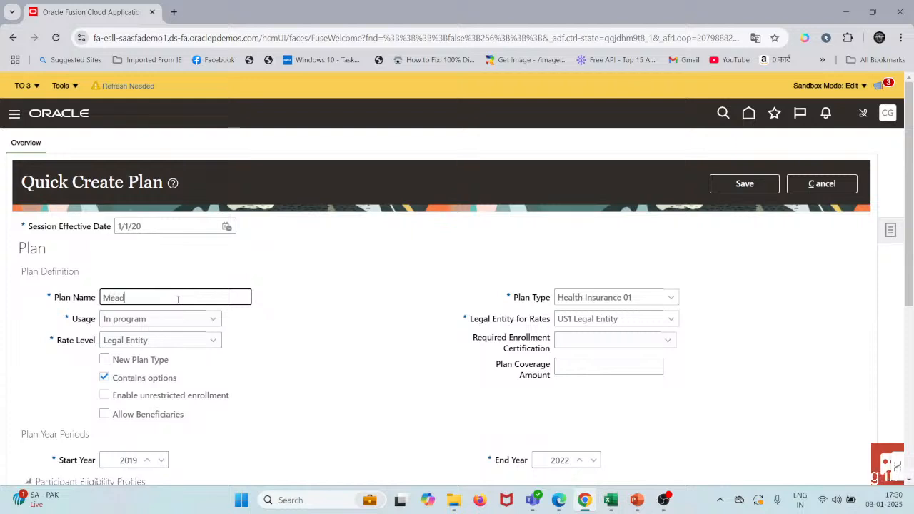
type("adical Insurance")
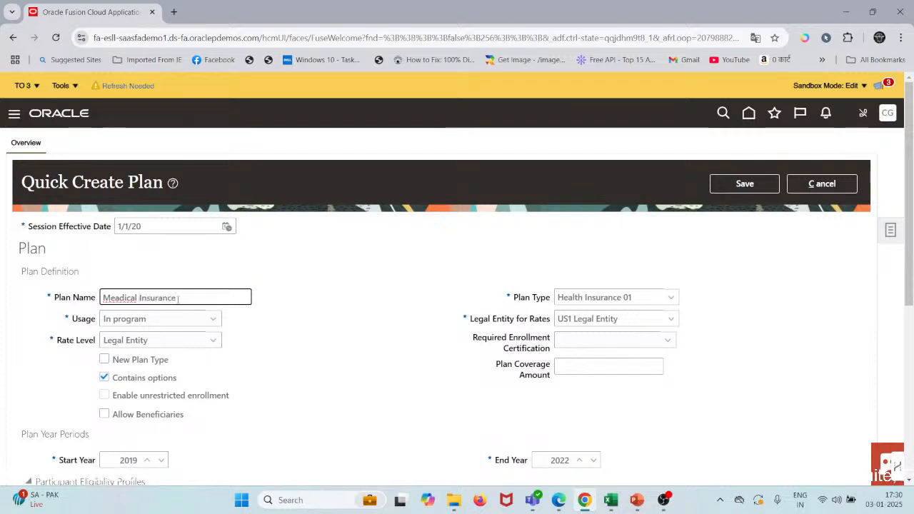
key("Left")
key("Left")
key("Left")
key("Left")
key("Left")
key("Left")
key("BackSpace")
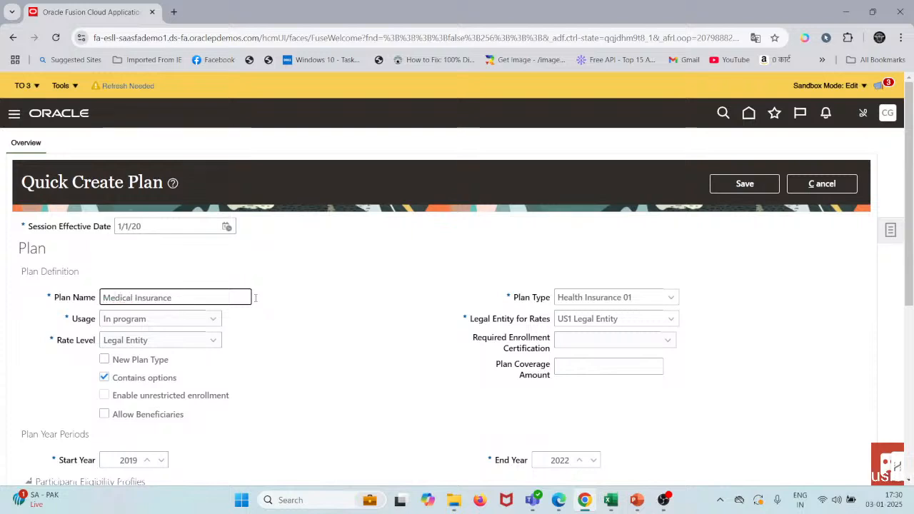
left_click(269, 310)
Step: Add an option row to the plan and check its available option names, keeping the blank choice
scroll(270, 310, "down", 1)
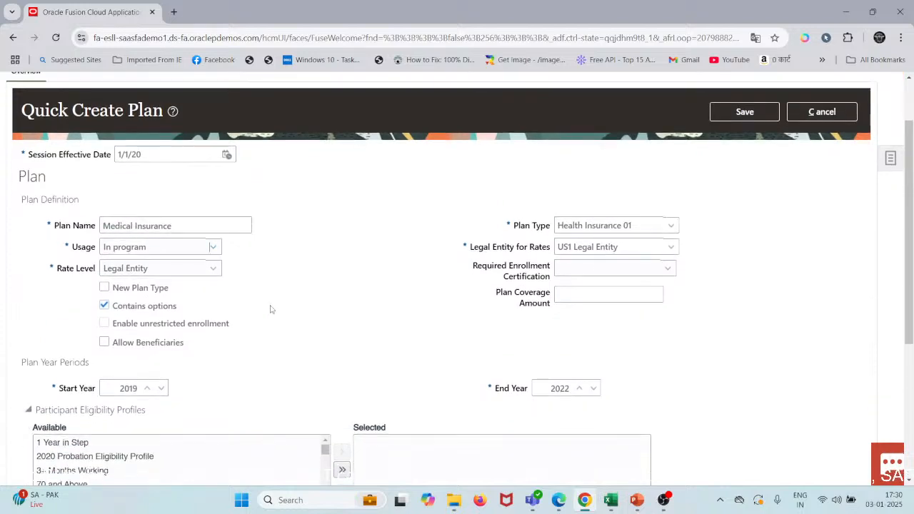
scroll(208, 322, "down", 3)
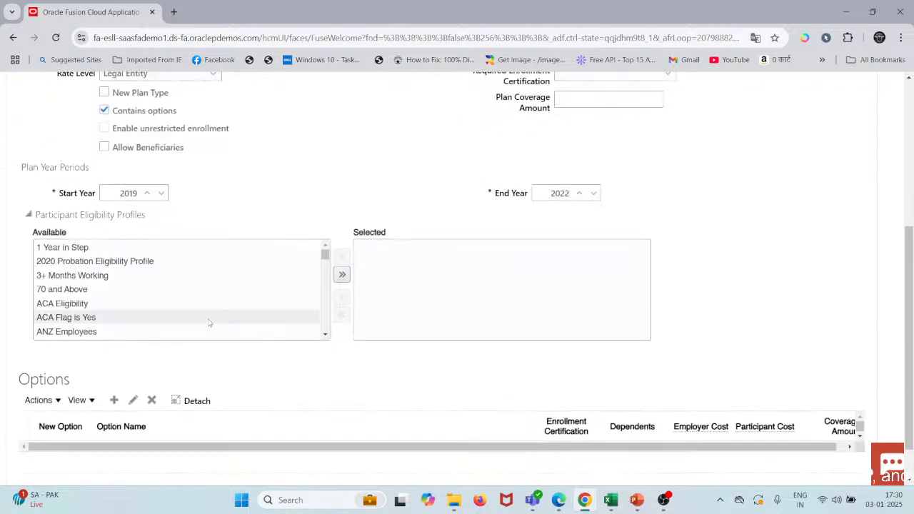
left_click(115, 402)
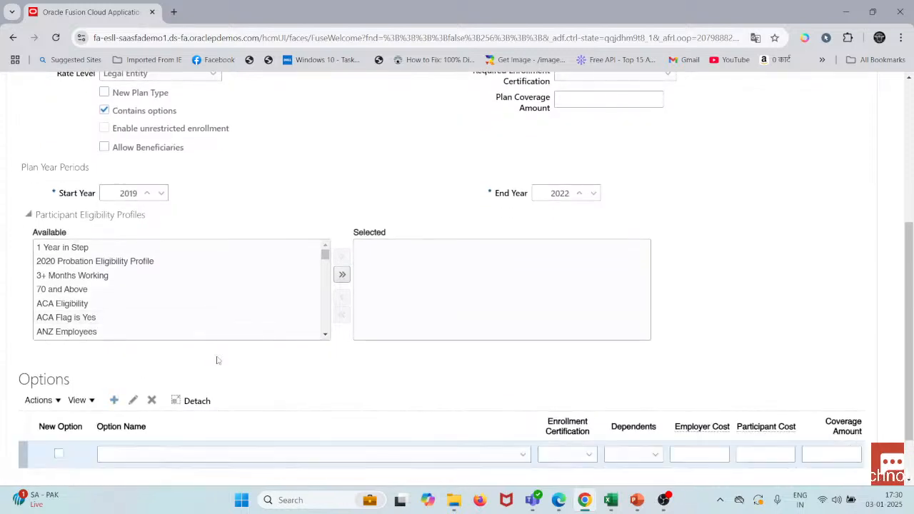
scroll(218, 360, "down", 1)
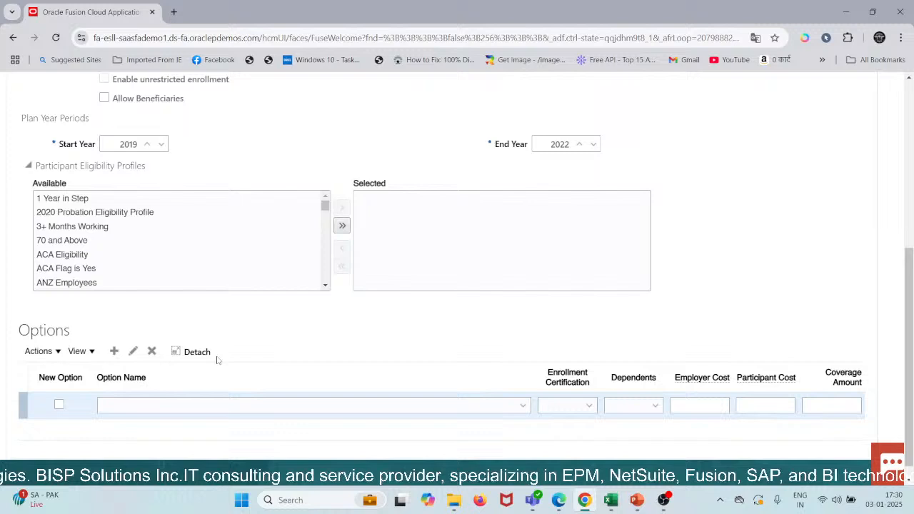
left_click(216, 405)
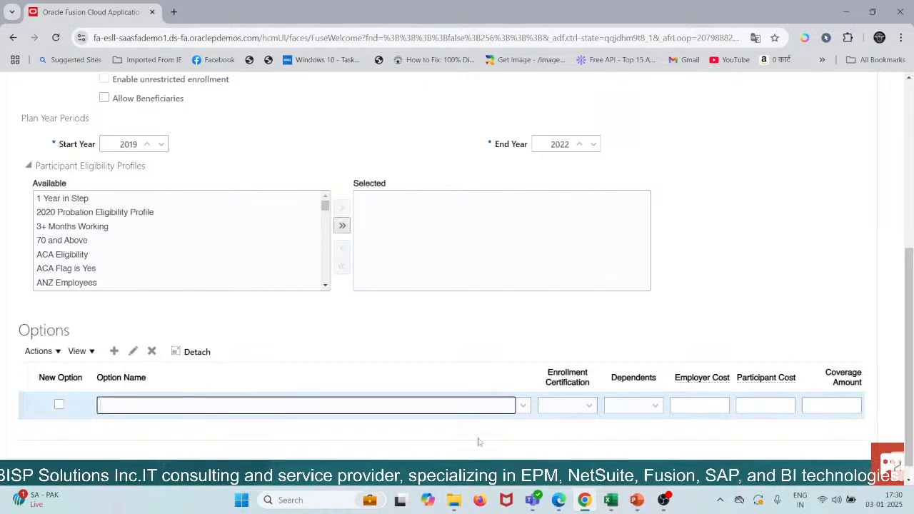
left_click(518, 410)
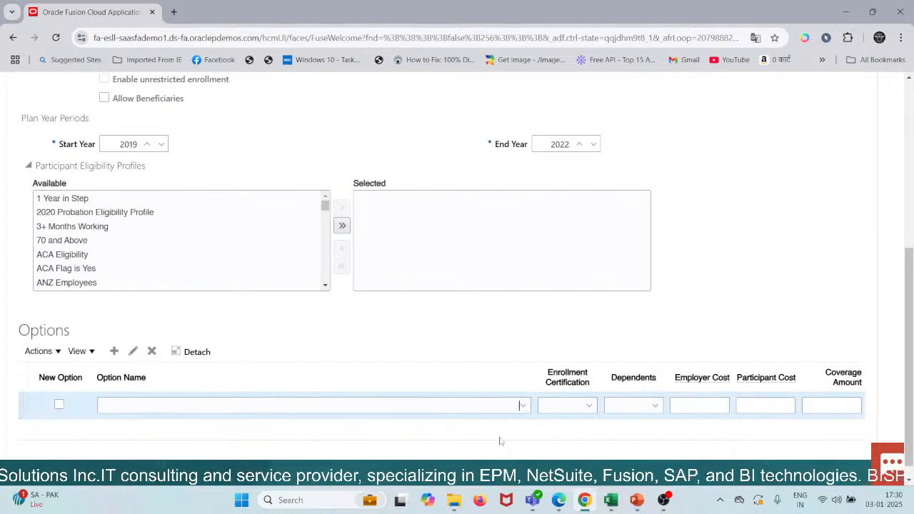
left_click(523, 406)
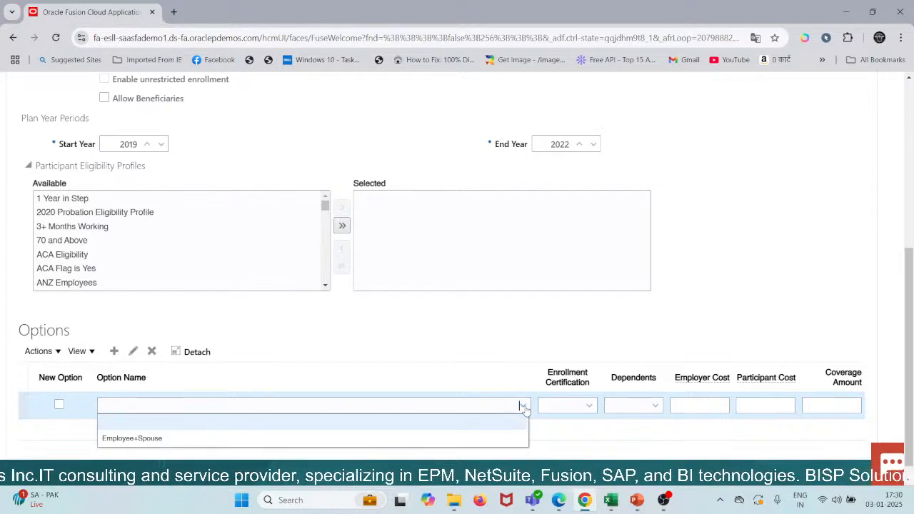
left_click(243, 422)
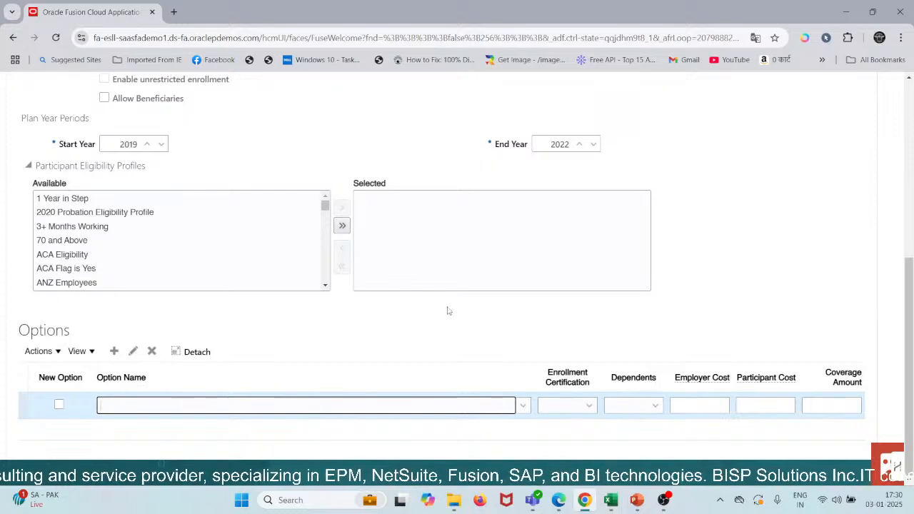
scroll(448, 310, "down", 1)
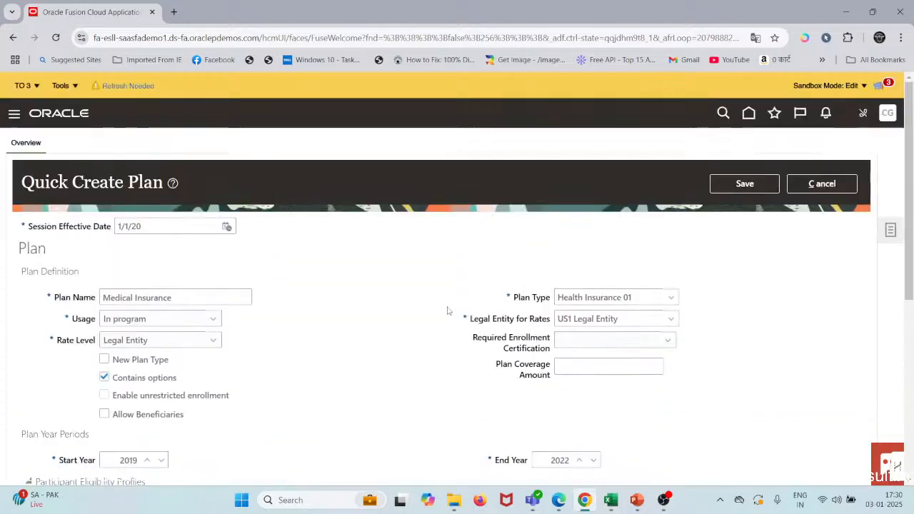
Step: Try to choose Employee+Spouse as the option name in the plan's option row
left_click(525, 388)
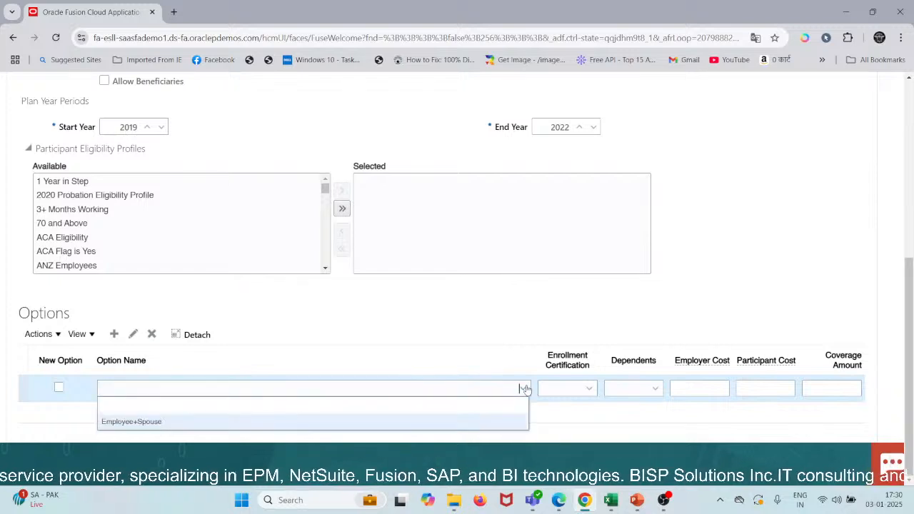
left_click(139, 410)
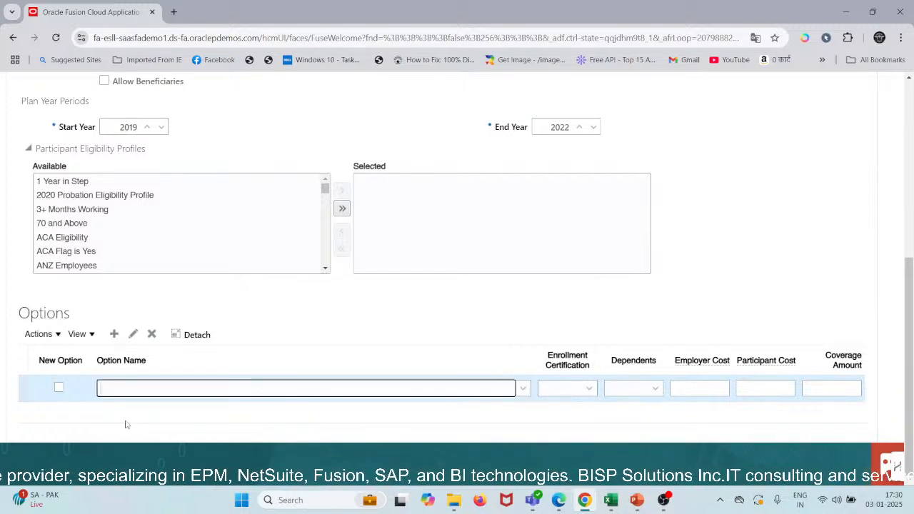
left_click(523, 388)
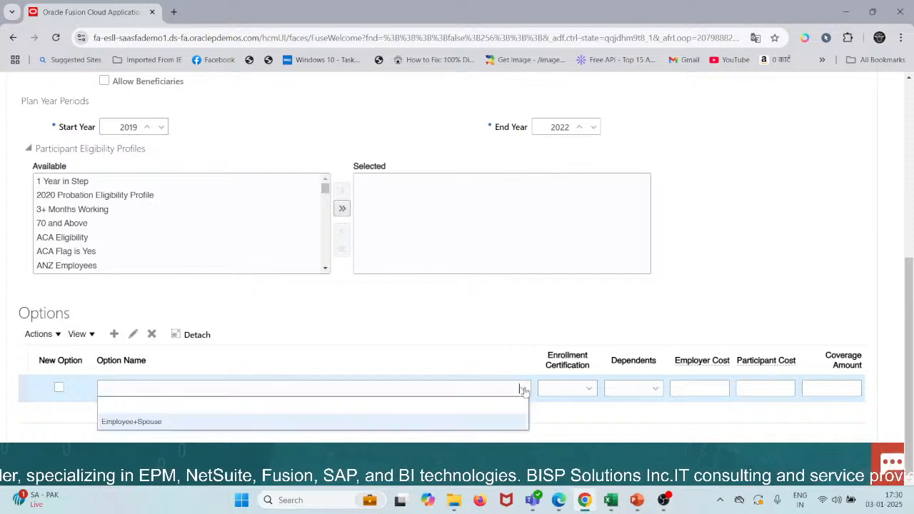
double_click(129, 425)
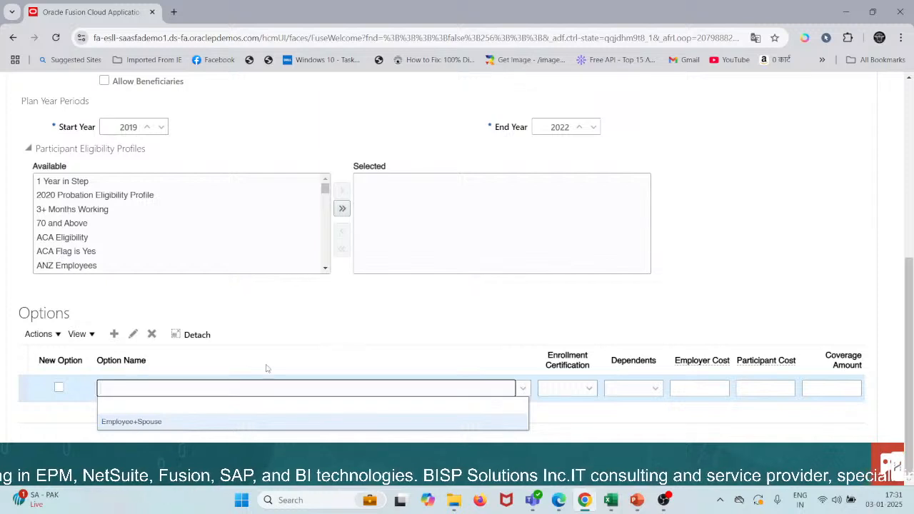
left_click(144, 424)
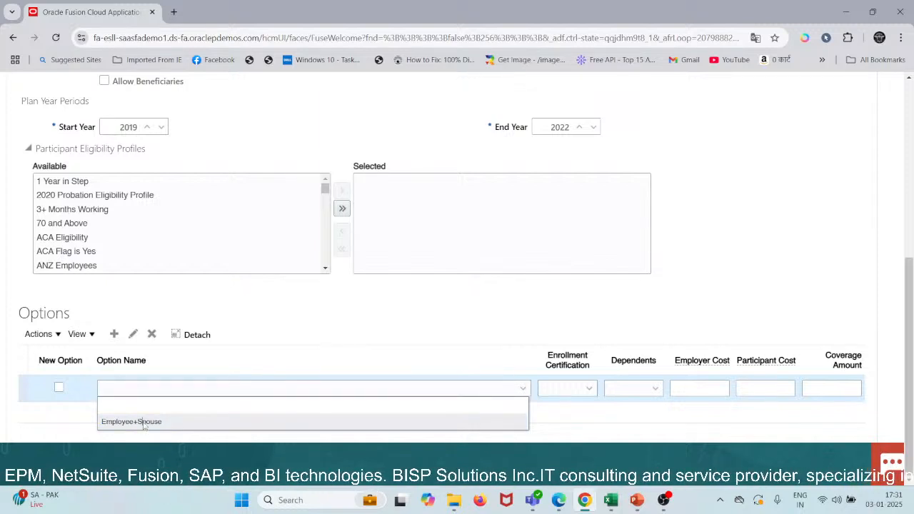
left_click(123, 391)
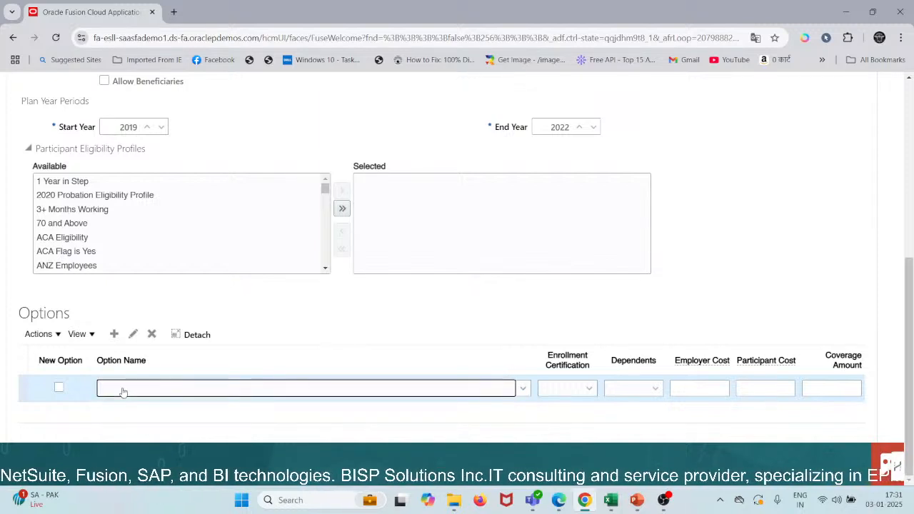
left_click(523, 388)
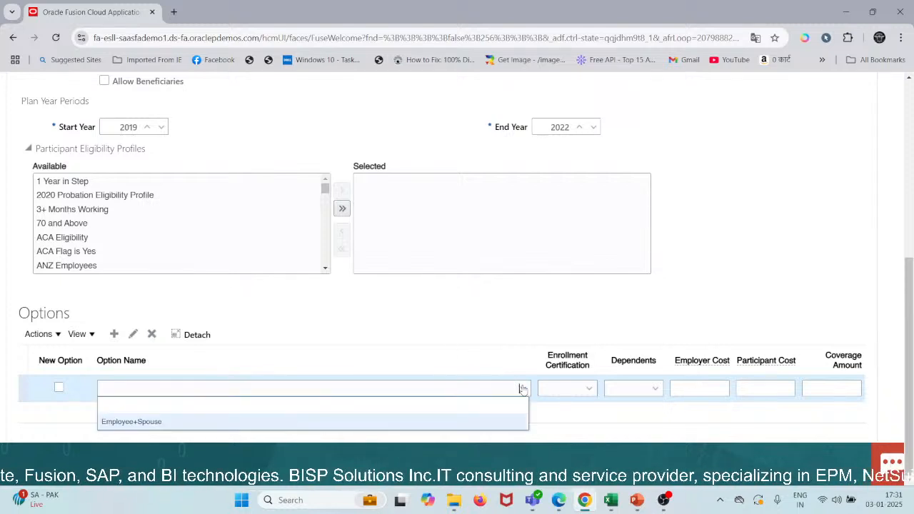
left_click(378, 426)
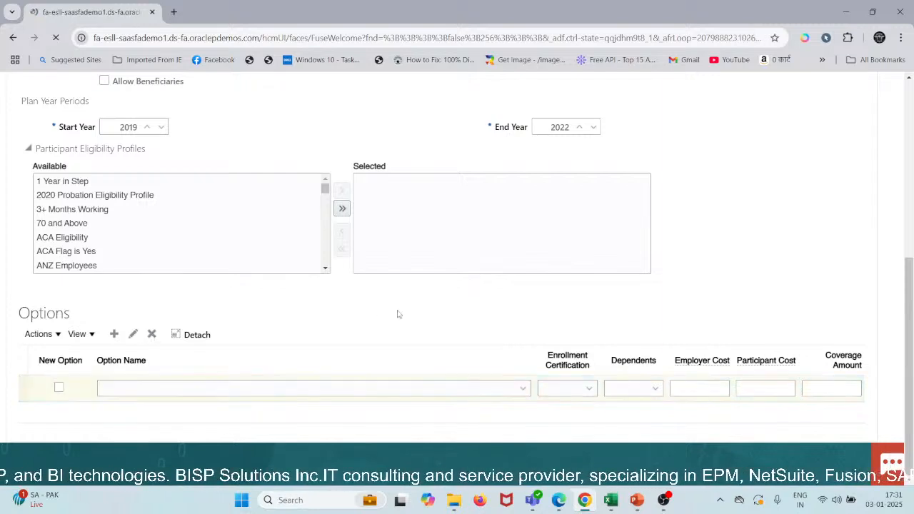
Step: Dismiss the translation prompt and cancel the Quick Create Plan form to return to the plans overview
left_click(286, 328)
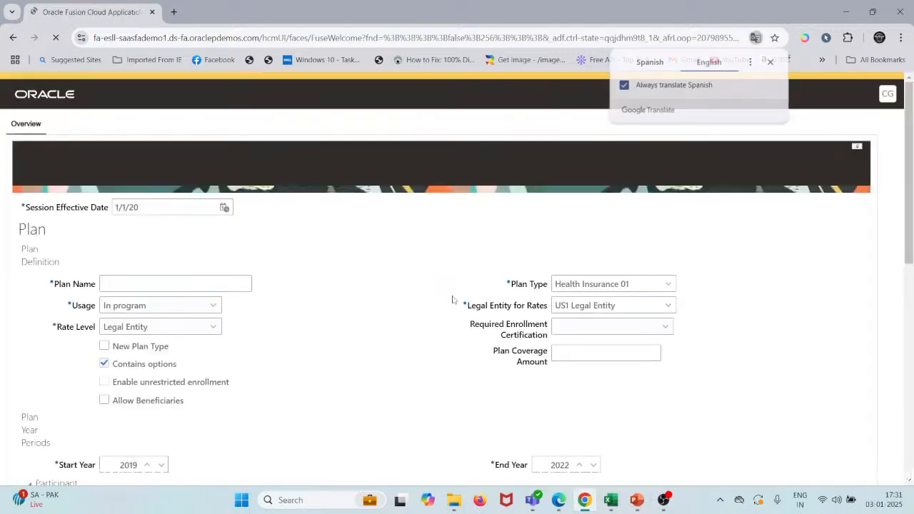
left_click(770, 62)
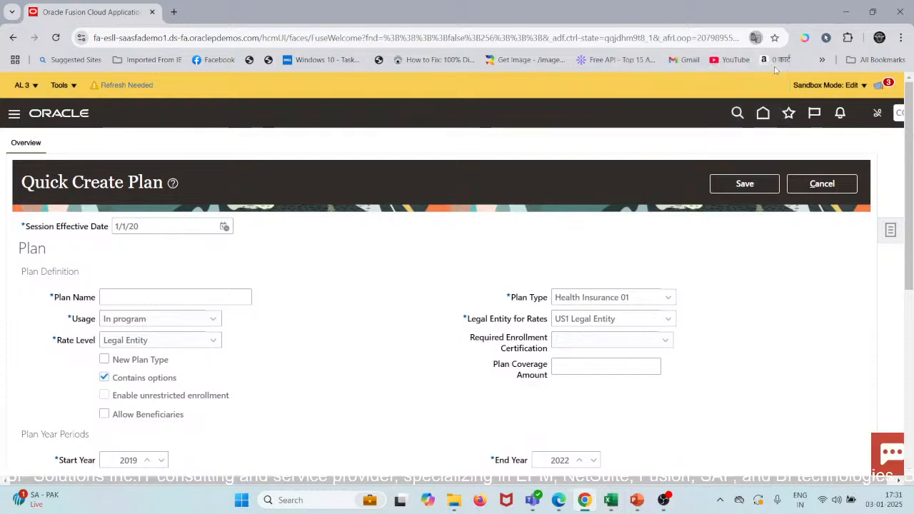
left_click(129, 302)
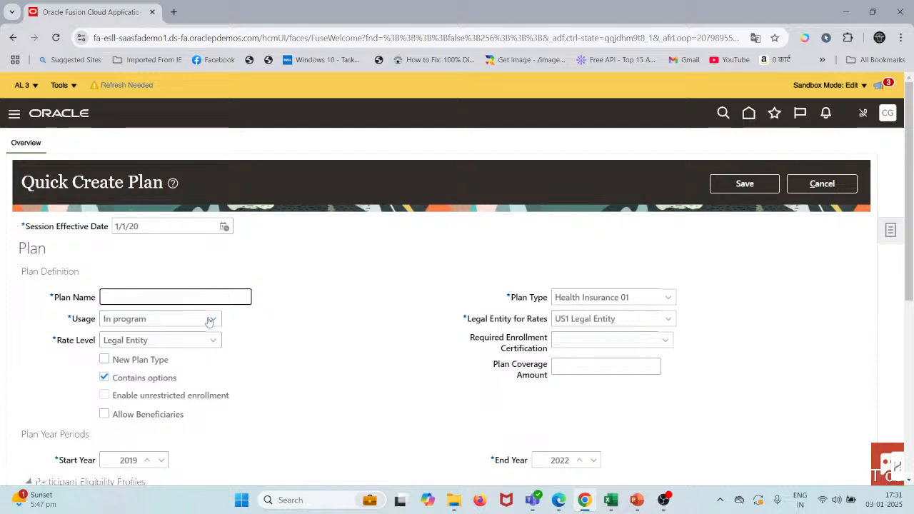
left_click(842, 184)
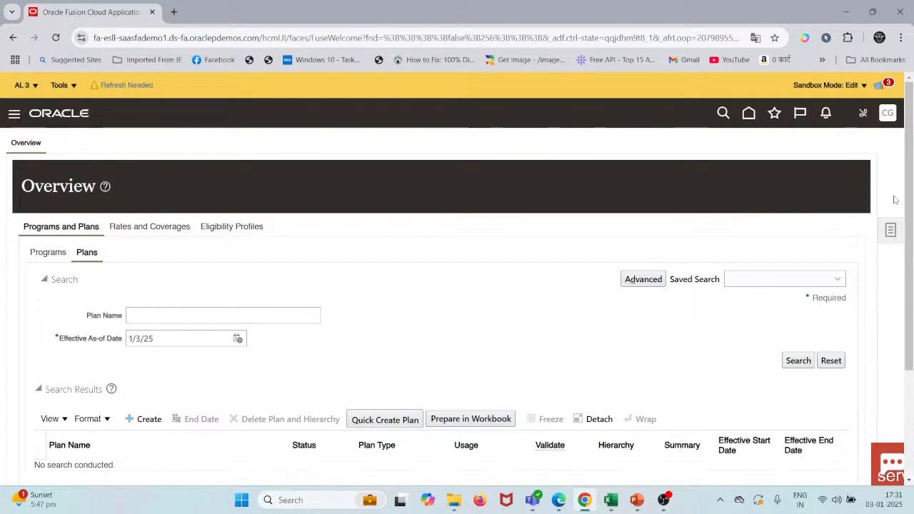
Step: Display the Eligibility Profiles search, then switch to the Scenario workbook in Excel and copy the profile name from cell C11
left_click(890, 230)
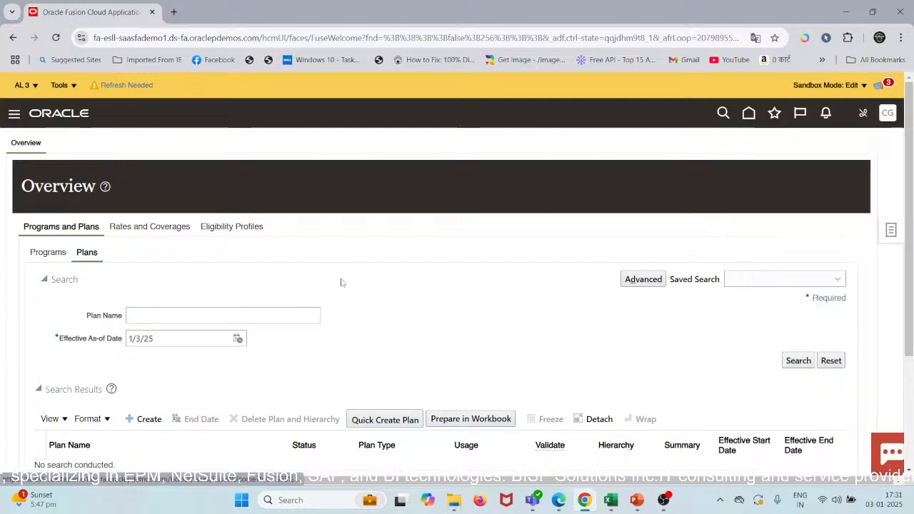
scroll(273, 281, "down", 1)
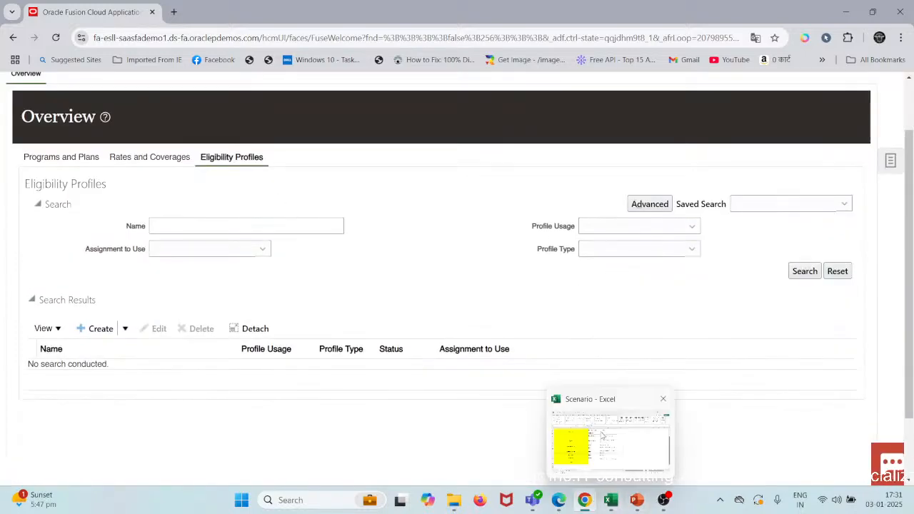
left_click(611, 500)
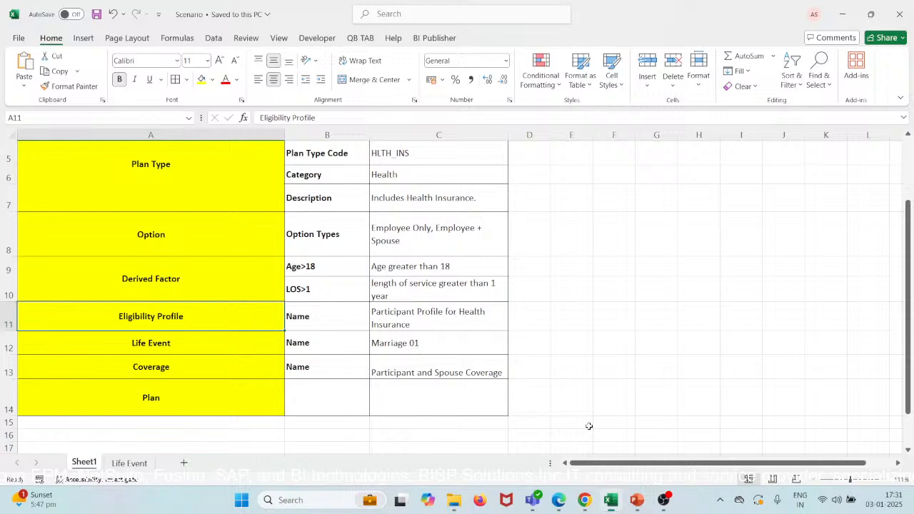
double_click(449, 311)
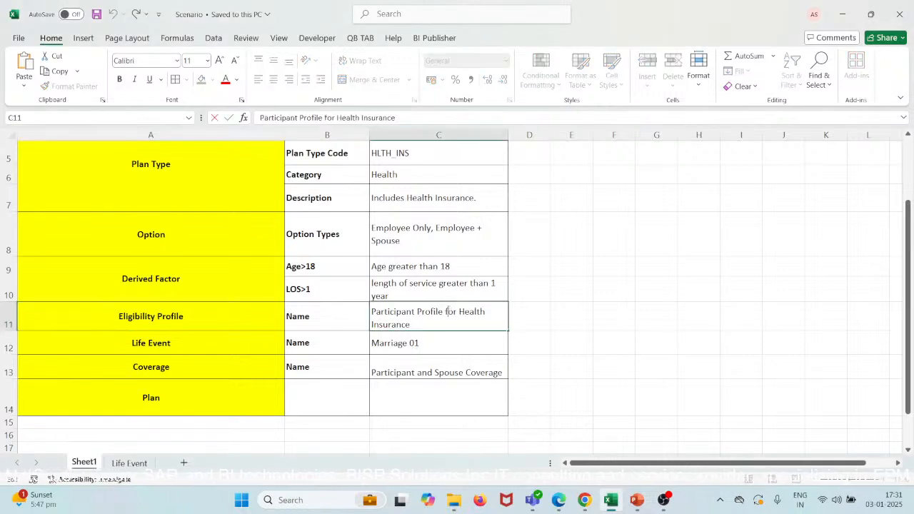
key("ctrl+a")
key("ctrl+c")
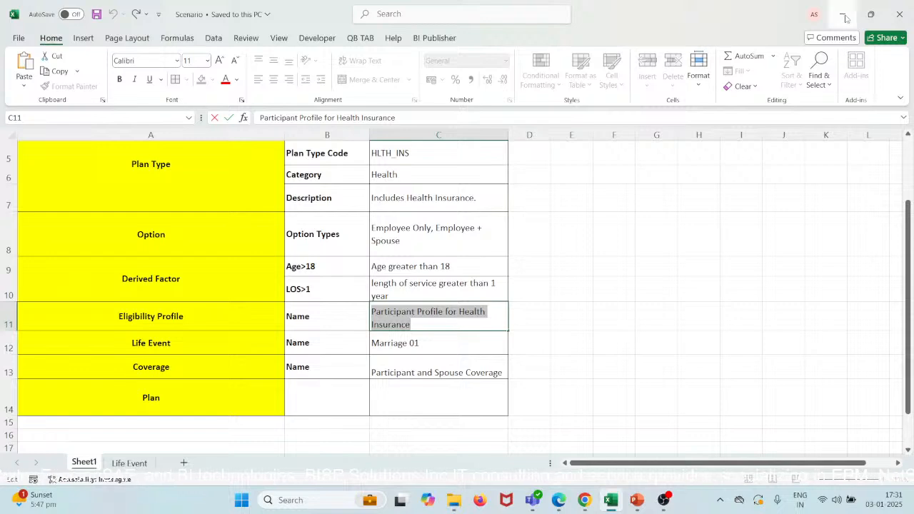
Step: Return to Oracle Fusion in the browser and search the eligibility profiles for Participant Profile for Health Insurance
left_click(842, 14)
left_click(297, 225)
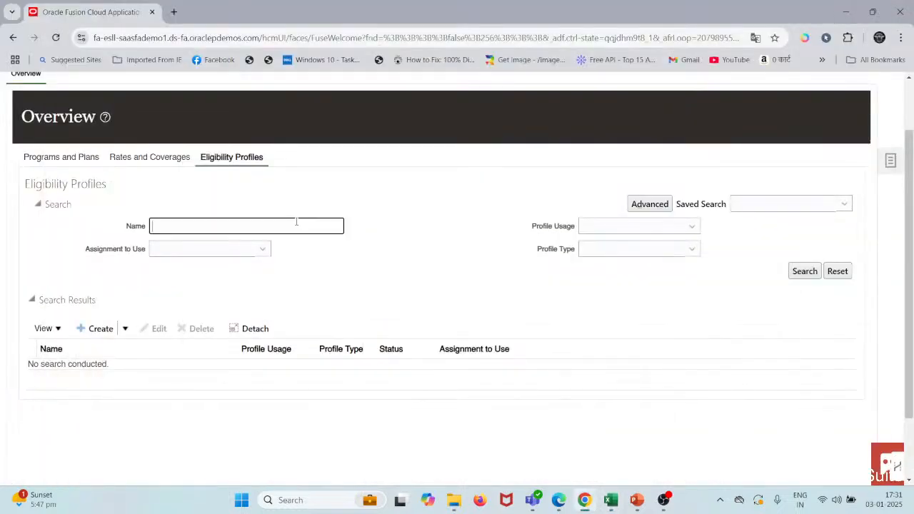
key("ctrl+v")
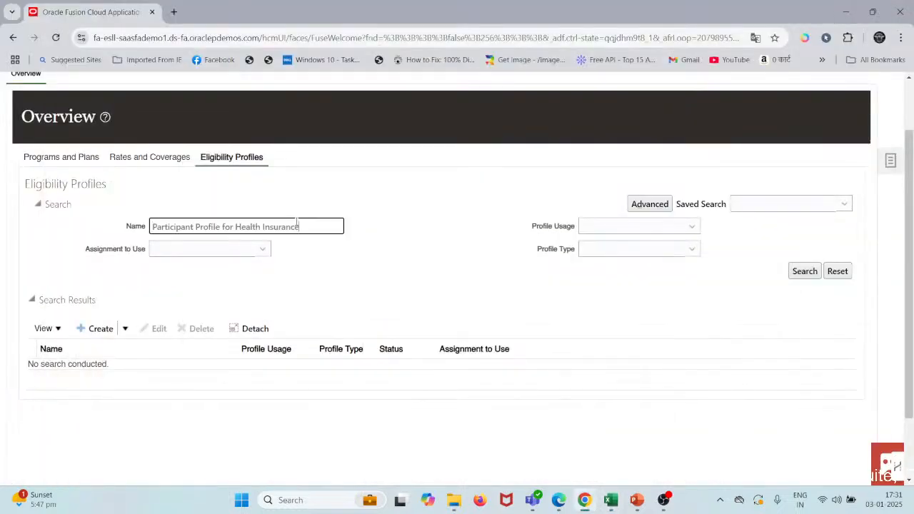
left_click(803, 271)
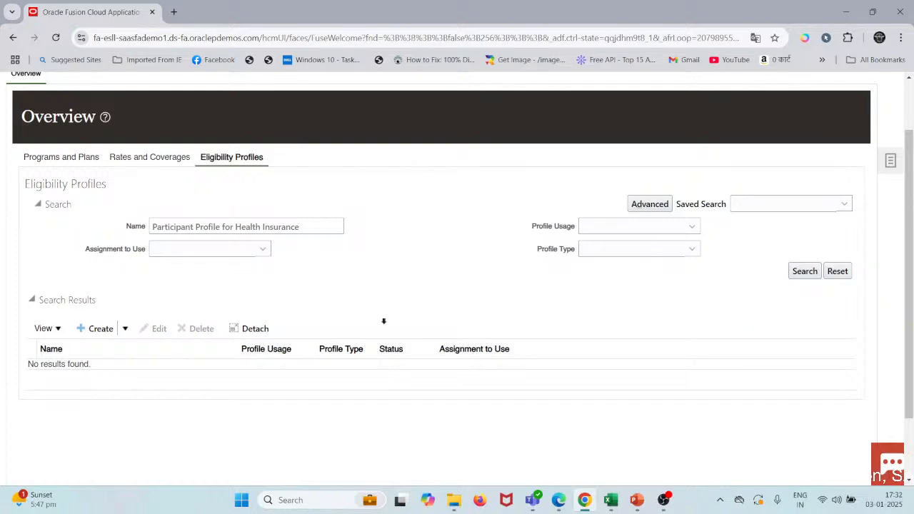
Step: Shorten the profile name criterion to Participant and search the eligibility profiles again
left_click(313, 227)
key("ctrl+shift+Left")
key("ctrl+shift+Left")
key("ctrl+shift+Left")
key("ctrl+shift+Left")
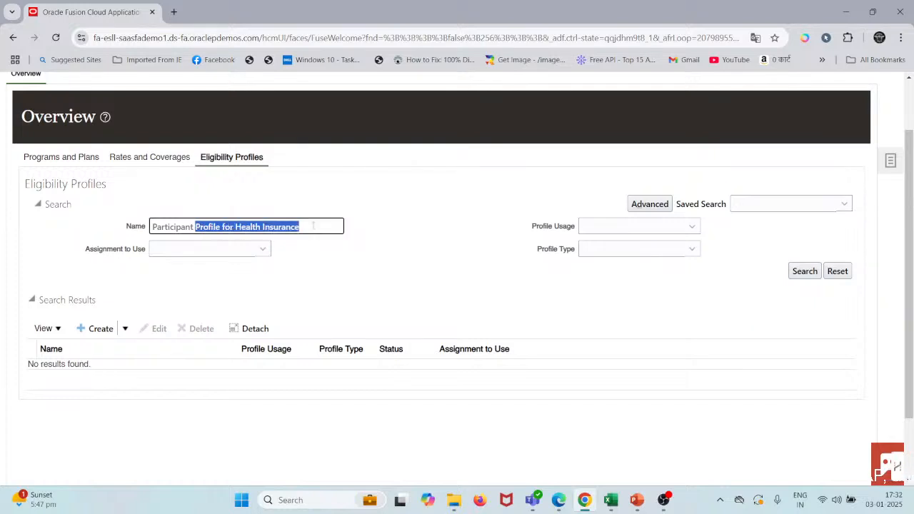
key("BackSpace")
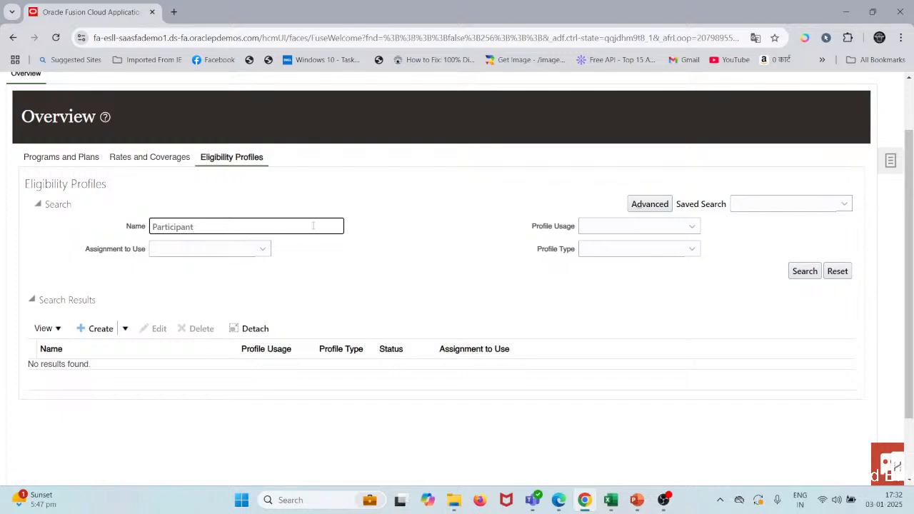
key("Tab")
key("Tab")
key("Tab")
key("Tab")
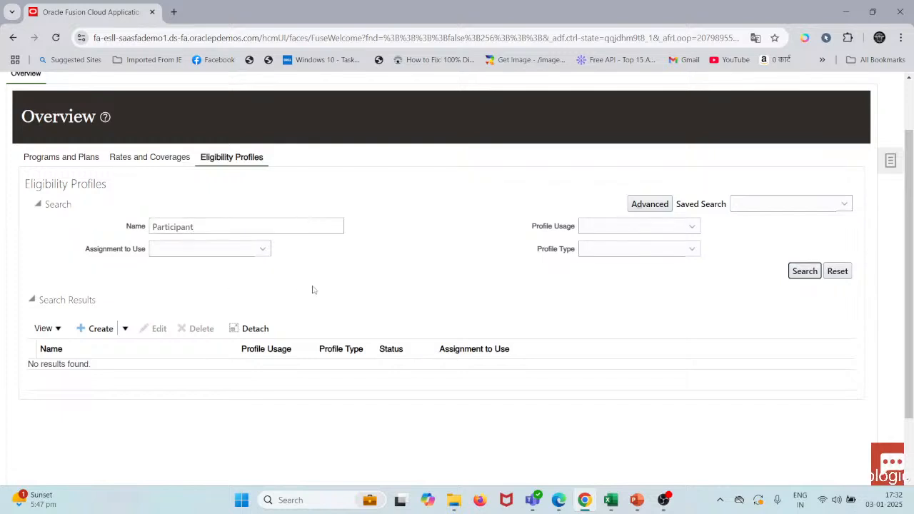
left_click(805, 271)
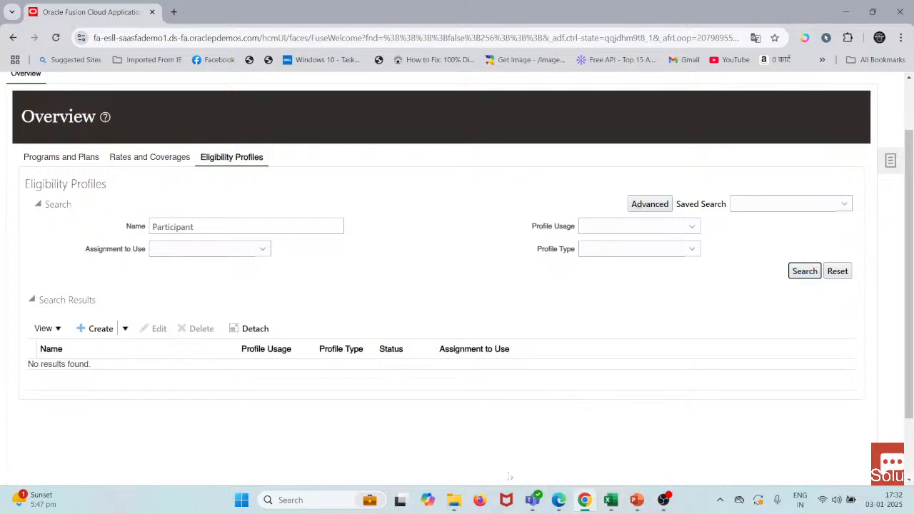
Step: Check the eligibility profile name in the Scenario workbook in Excel and return to the eligibility profiles in the browser
left_click(610, 499)
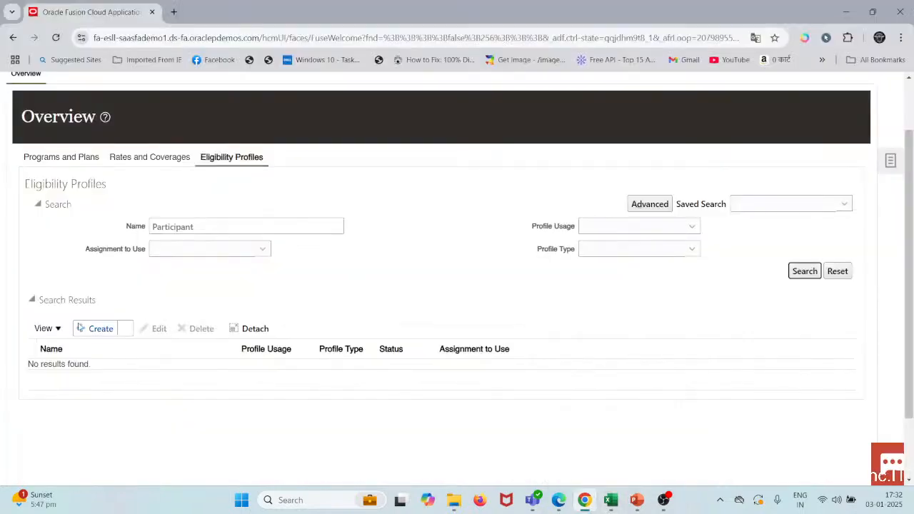
left_click(101, 330)
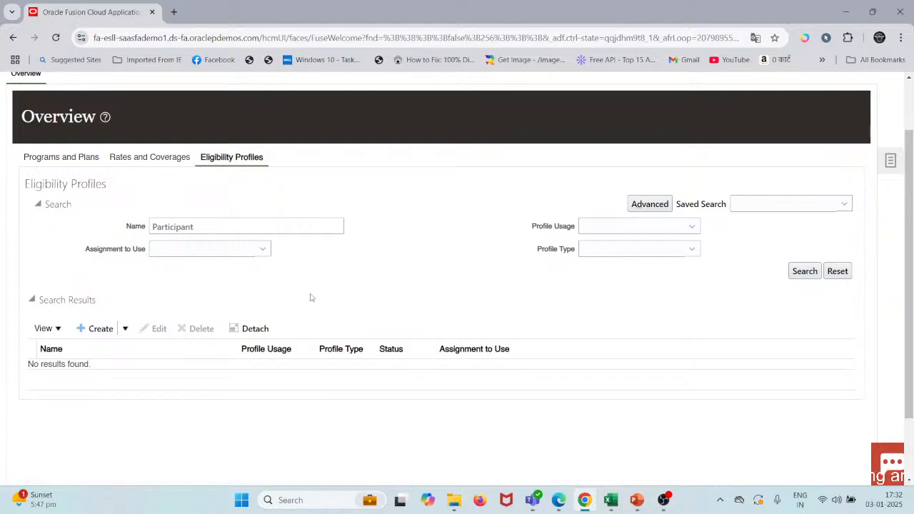
scroll(430, 304, "up", 2)
scroll(431, 304, "down", 4)
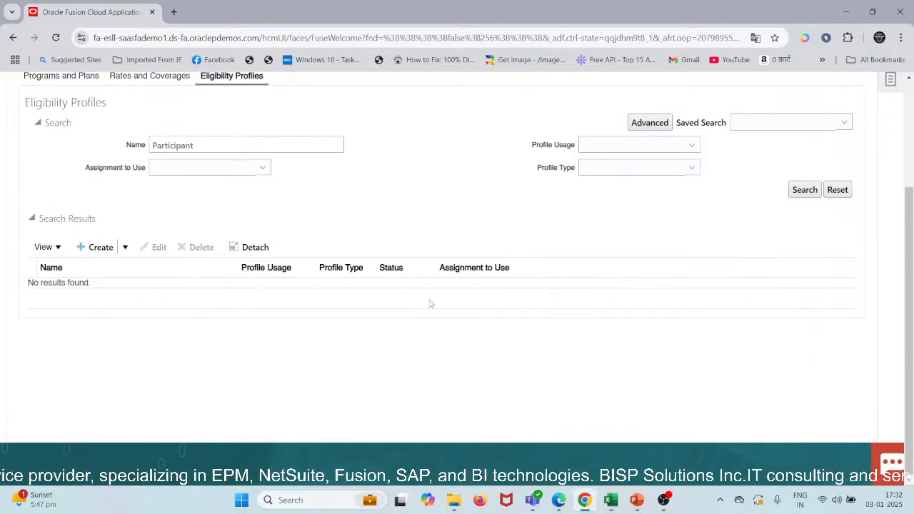
Step: Start a new participant eligibility profile and name it Participant Profile for Health Insurance
left_click(101, 247)
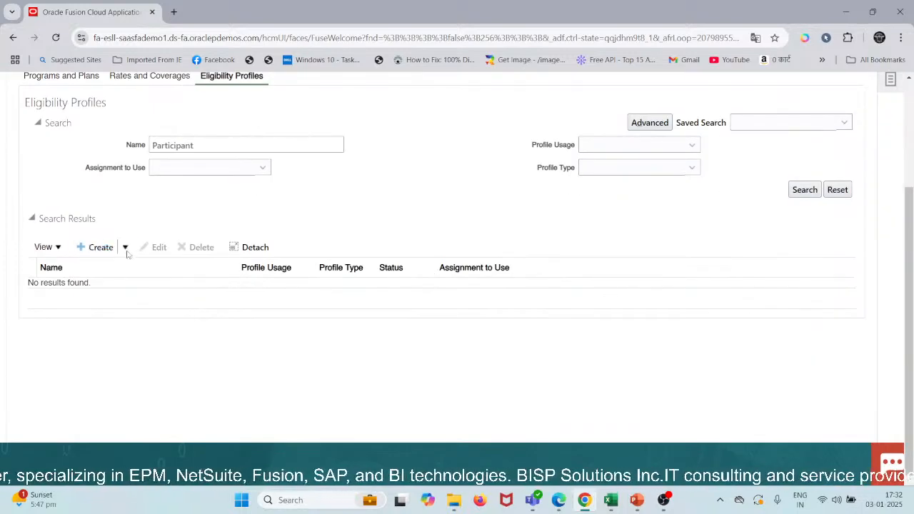
left_click(126, 247)
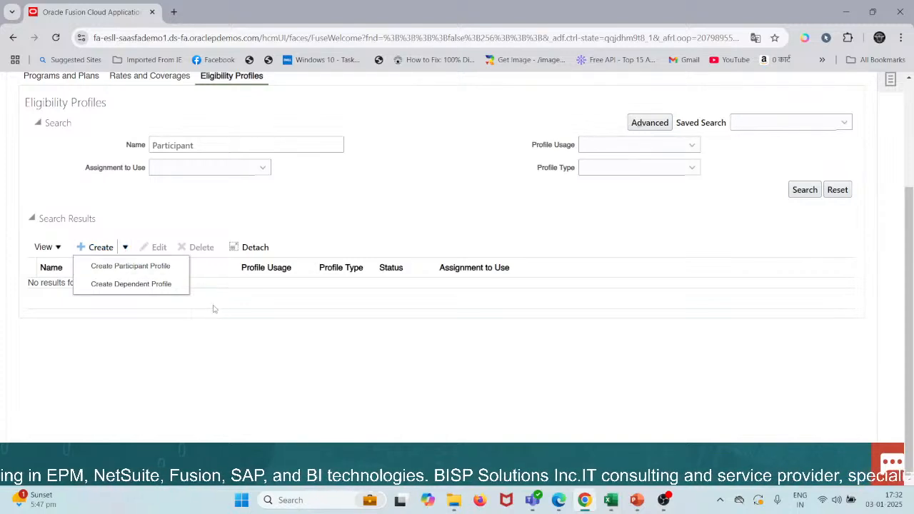
left_click(131, 267)
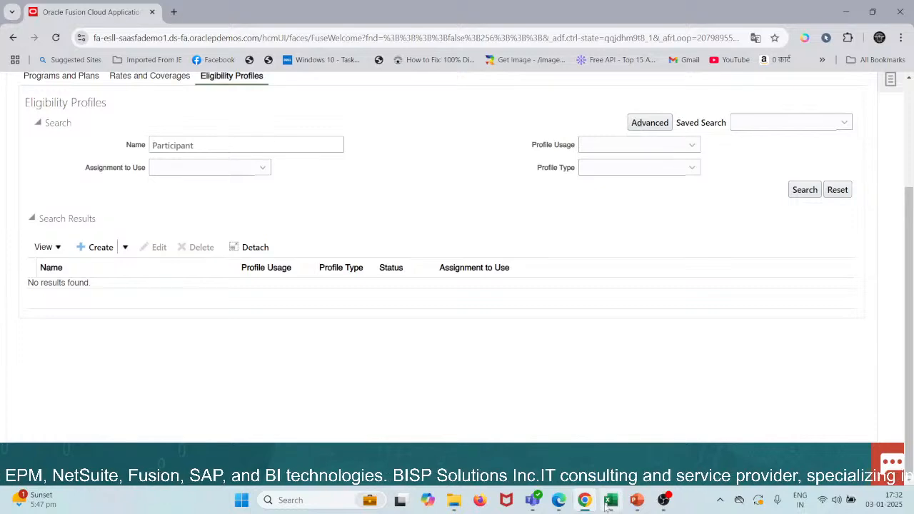
left_click(602, 428)
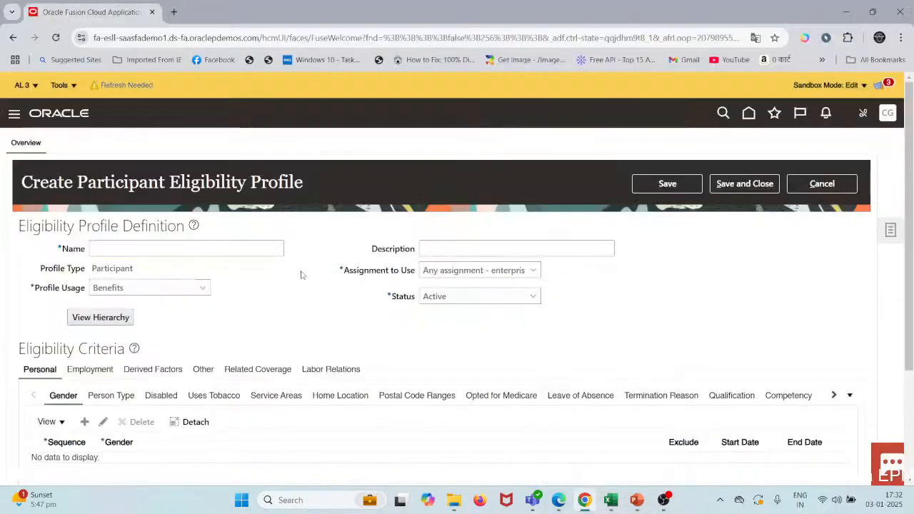
left_click(136, 248)
key("ctrl+v")
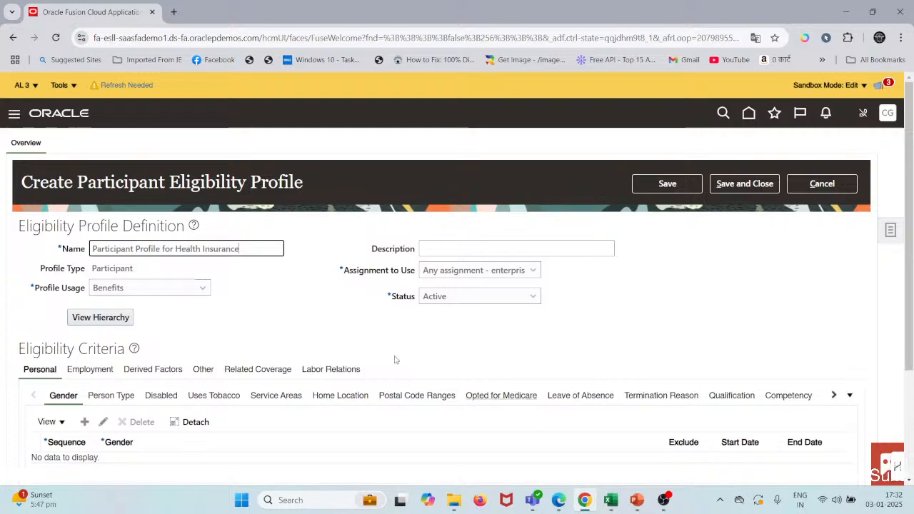
Step: Add a Person Type criterion to the eligibility profile with Employee - Employee and sequence 1
scroll(379, 322, "down", 2)
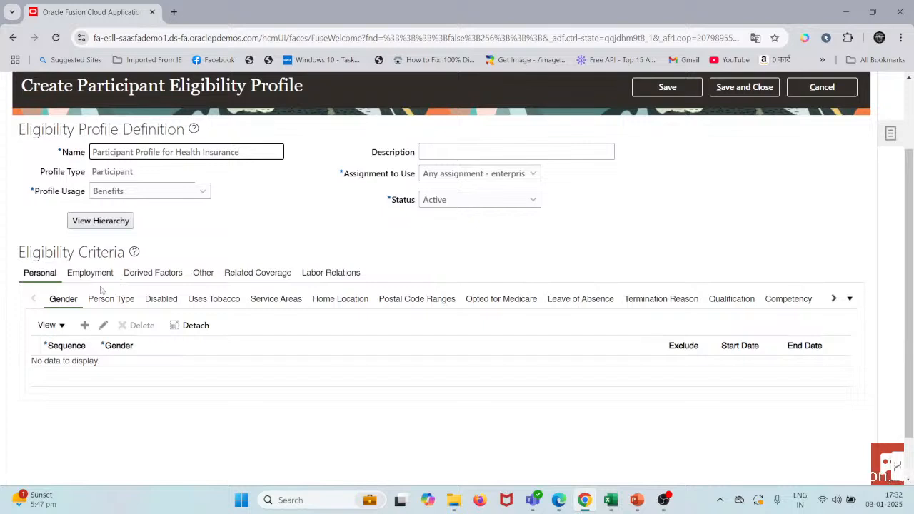
left_click(103, 301)
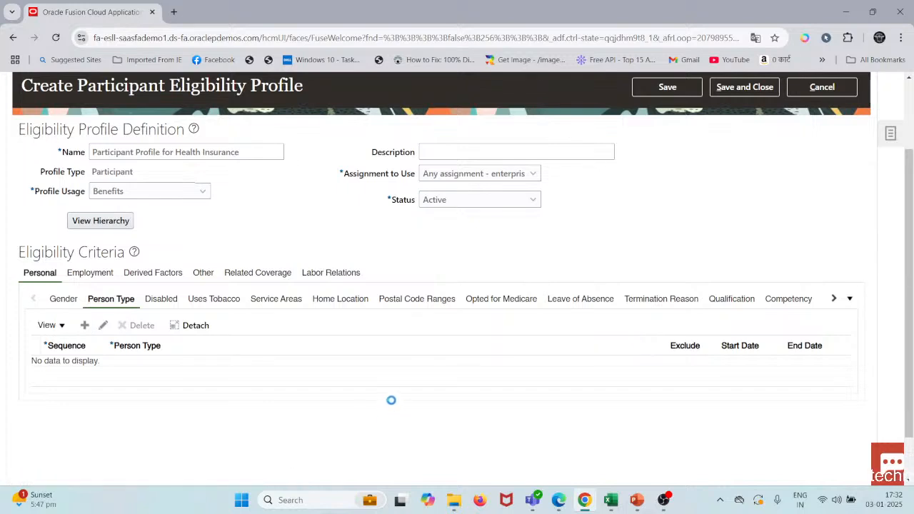
left_click(461, 371)
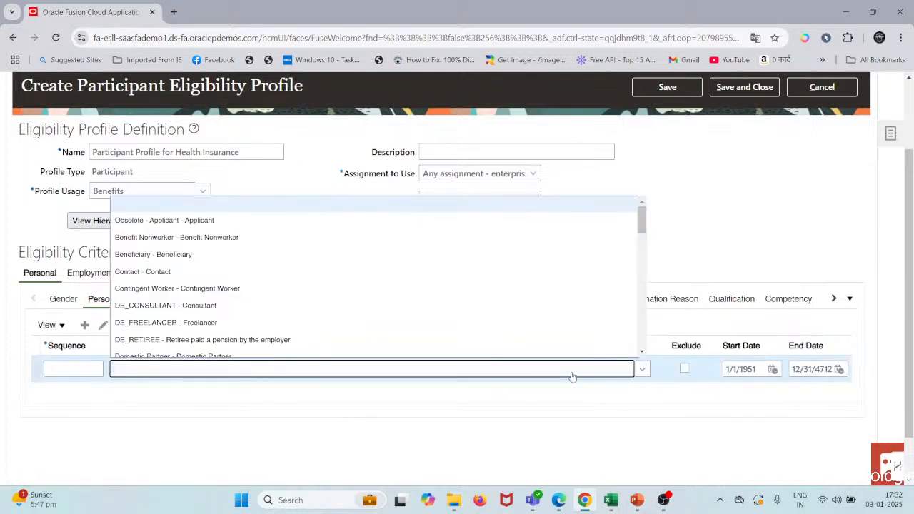
scroll(179, 271, "down", 3)
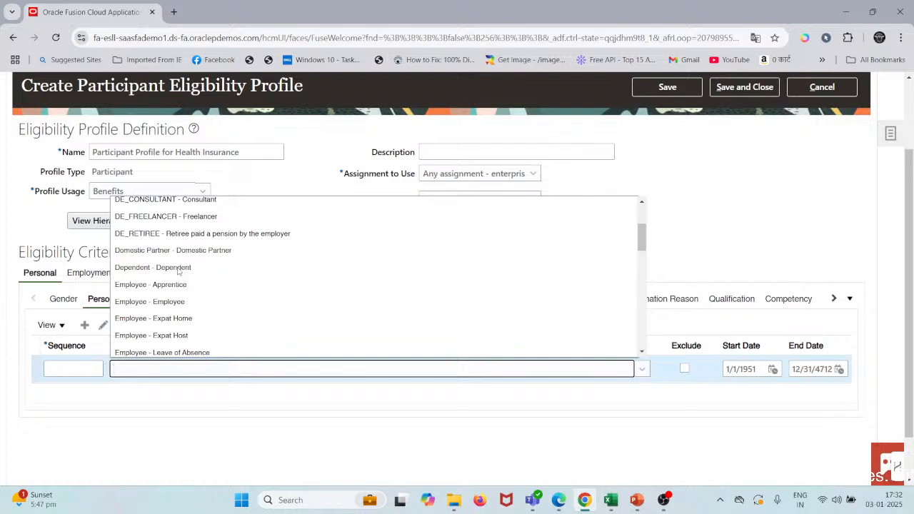
left_click(161, 293)
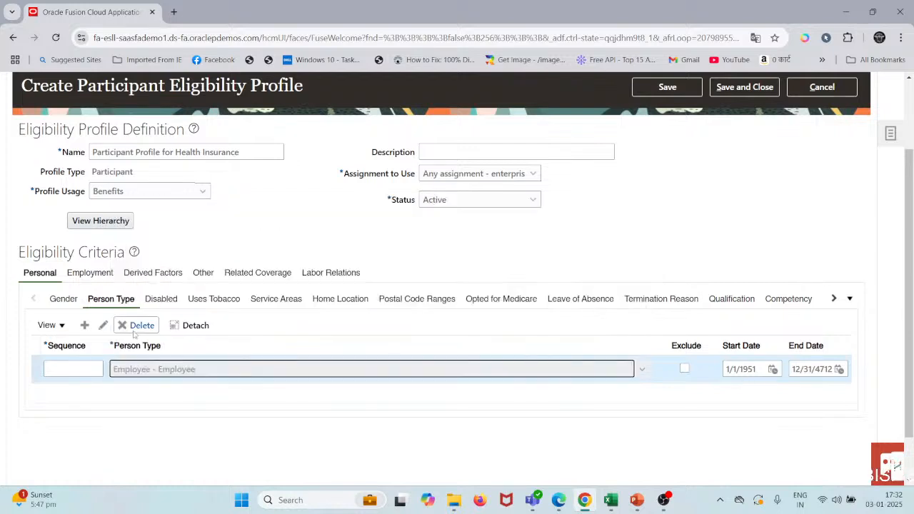
left_click(100, 367)
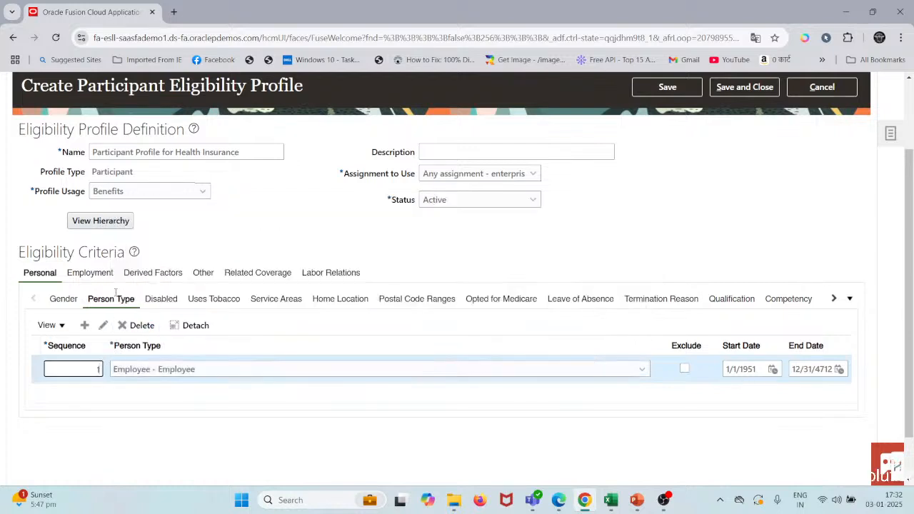
Step: Add an employment Assignment Status criterion of Active - Payroll Eligible with sequence 2
left_click(100, 275)
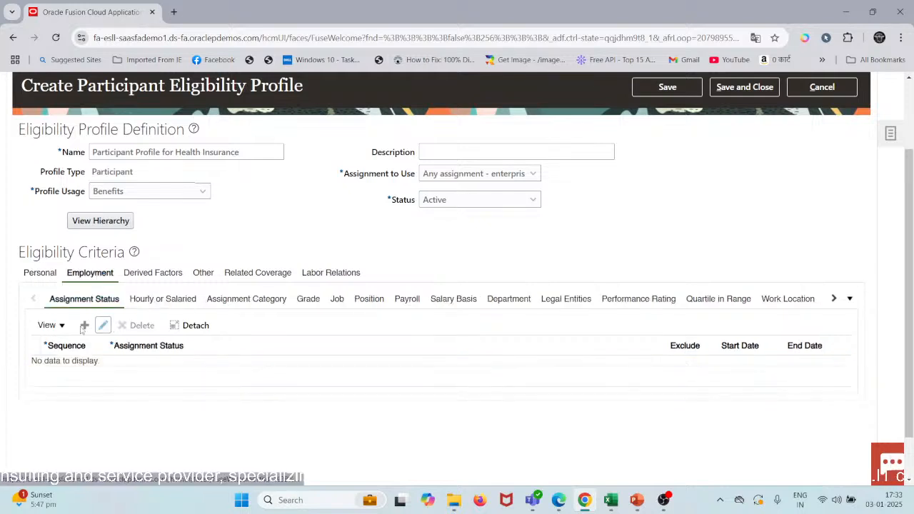
left_click(84, 326)
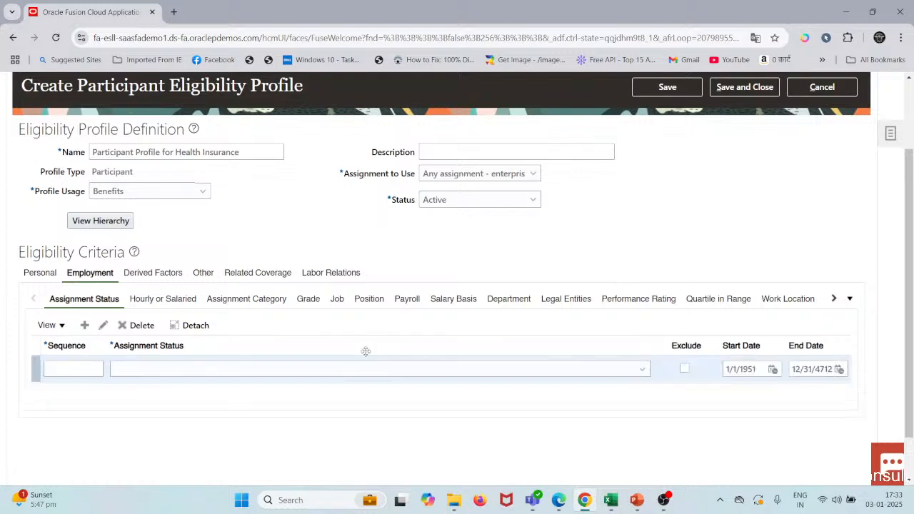
left_click(165, 370)
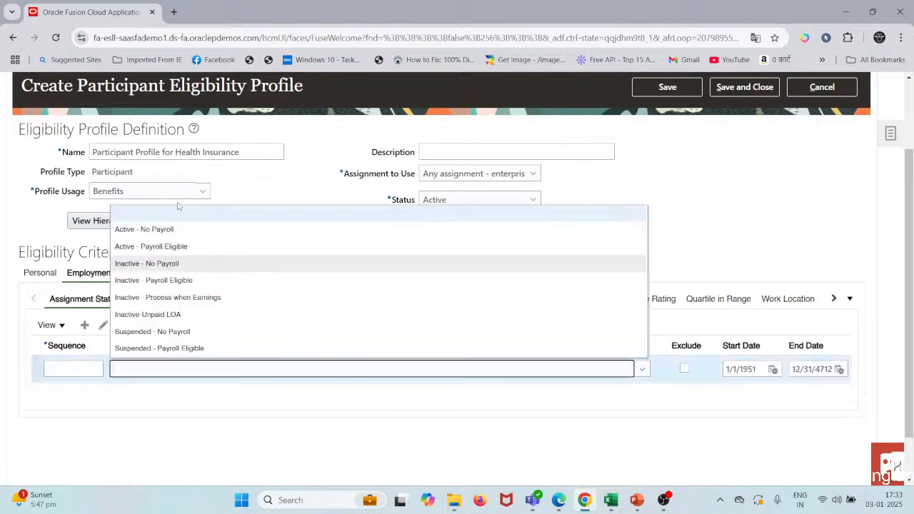
left_click(164, 248)
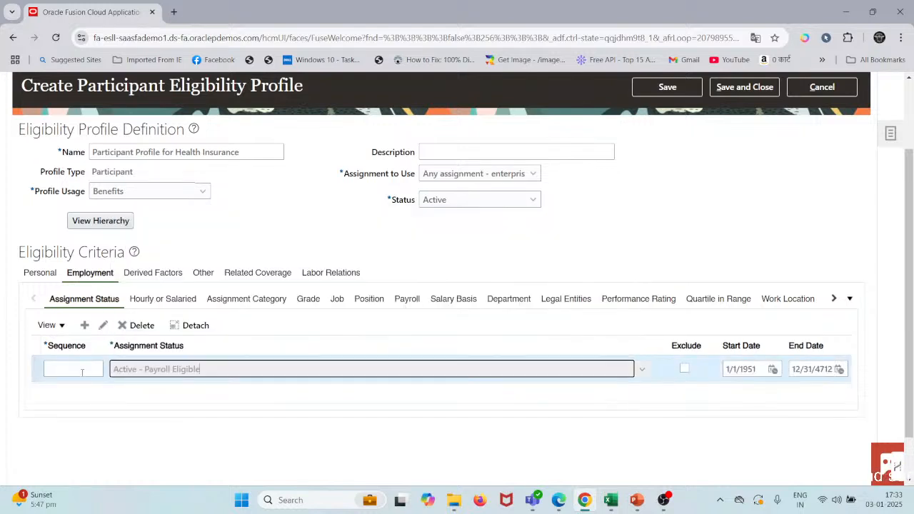
left_click(87, 372)
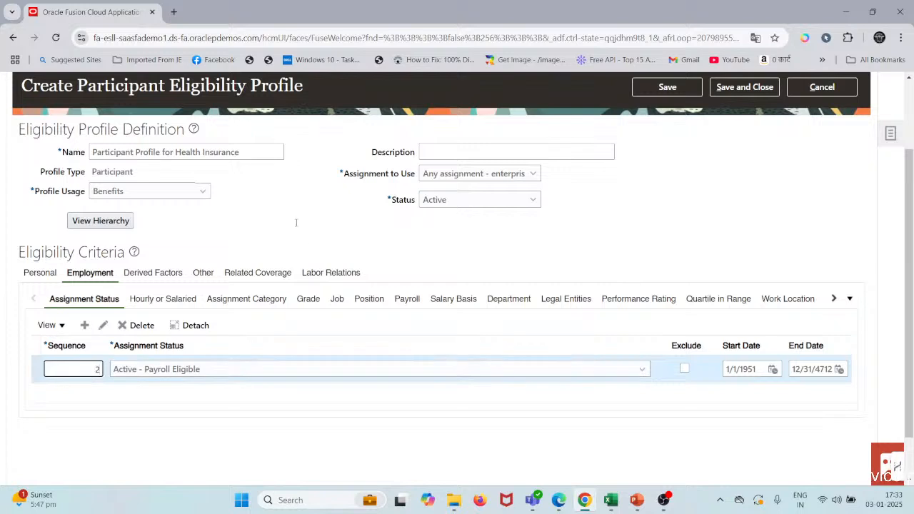
Step: Add an Age derived-factor criterion with sequence 3 and the age value Age>18
left_click(154, 274)
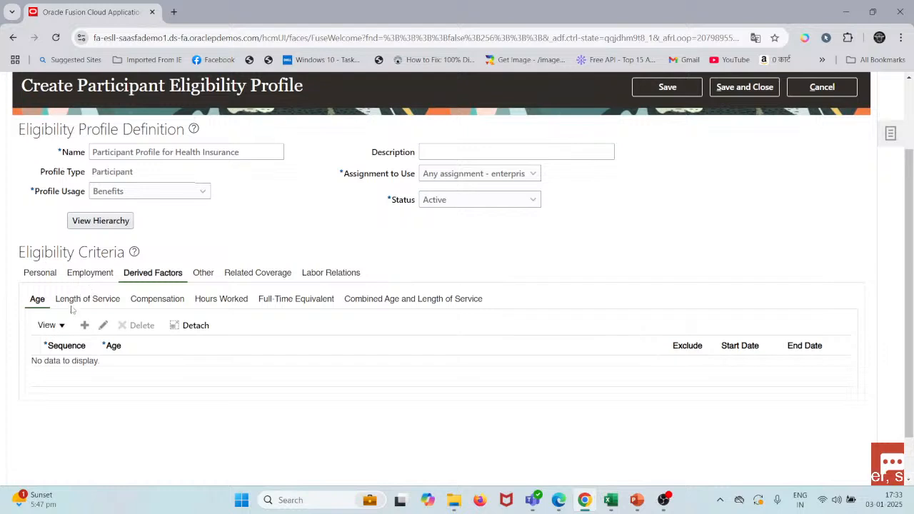
left_click(84, 325)
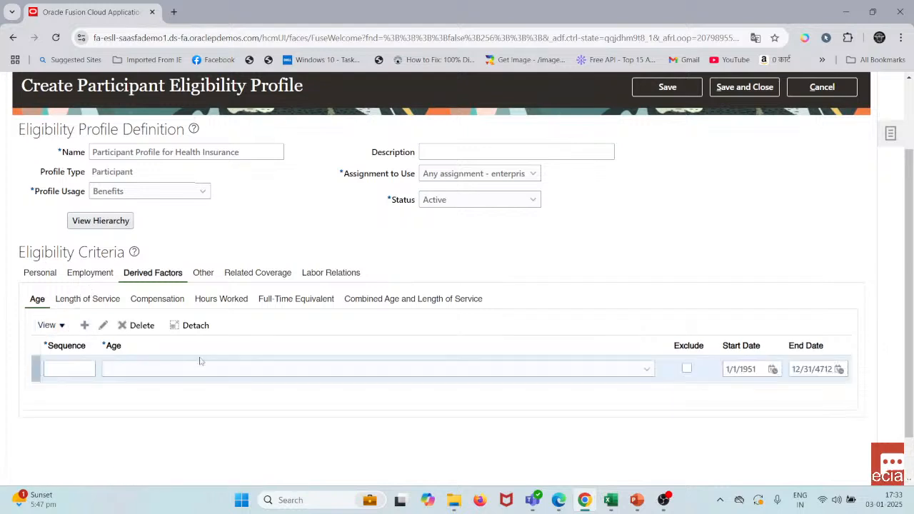
left_click(87, 366)
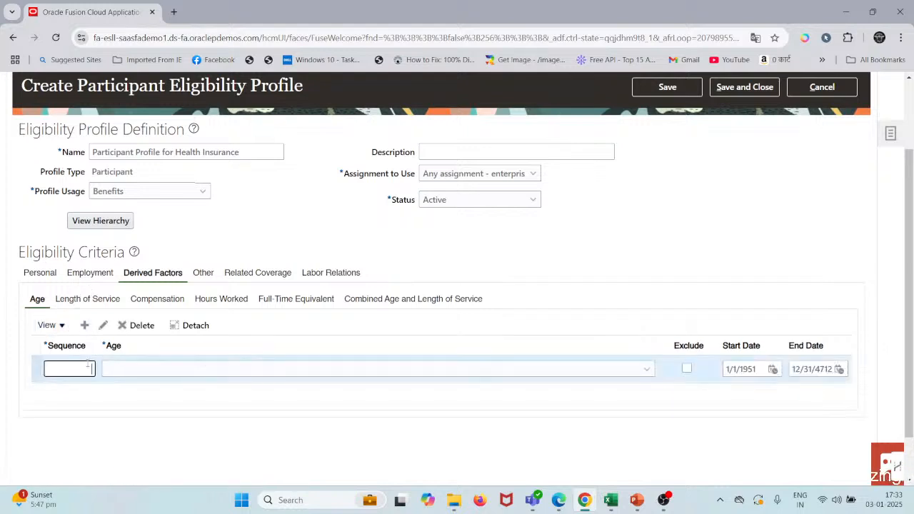
type("3")
key("Tab")
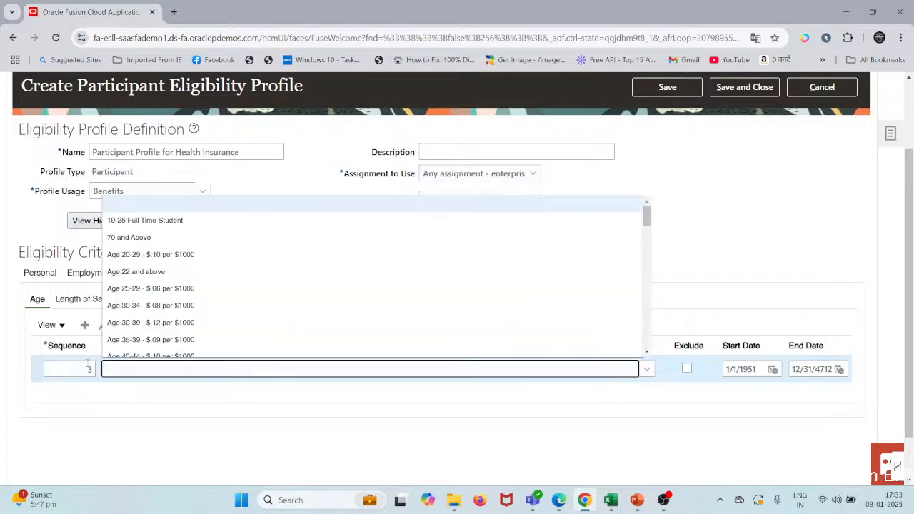
key("a")
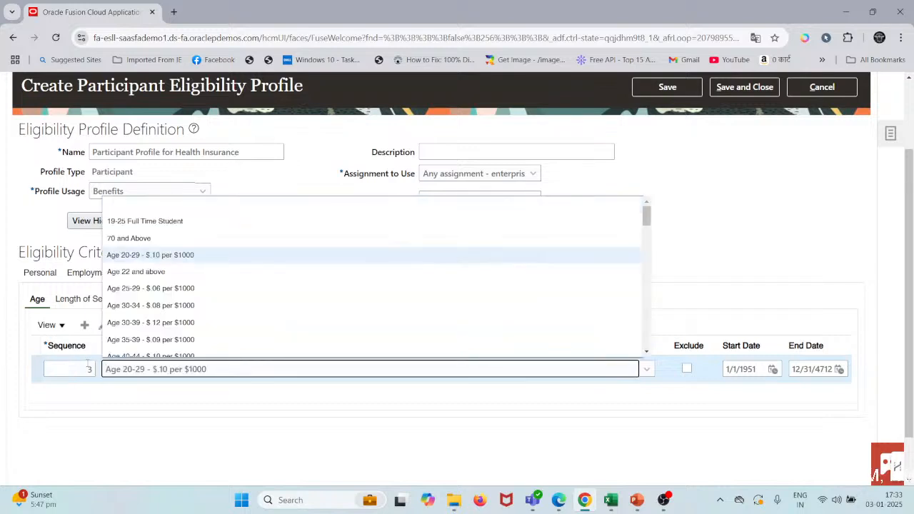
key("1")
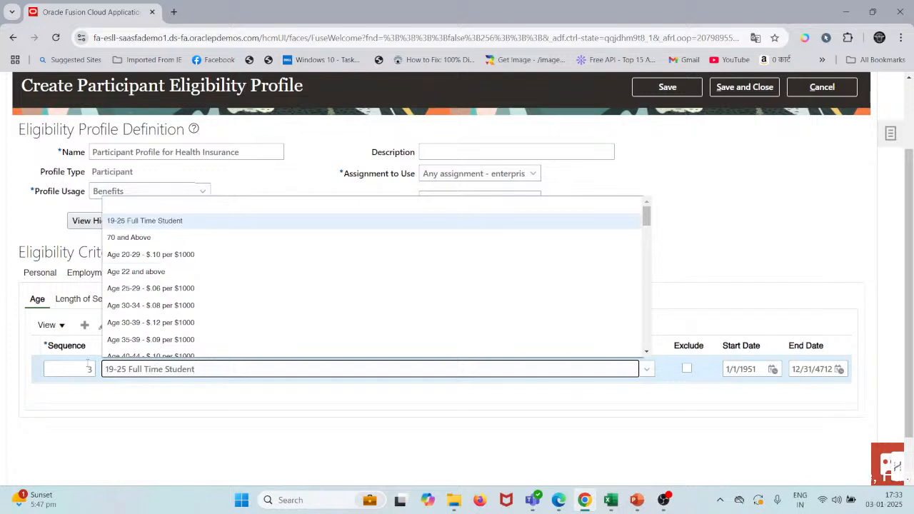
key("Down")
key("Down")
key("Down")
key("Down")
key("Down")
key("Down")
key("Down")
key("Down")
key("Down")
key("Down")
key("Down")
key("Down")
key("Down")
key("Down")
key("Down")
key("Down")
key("Down")
key("Down")
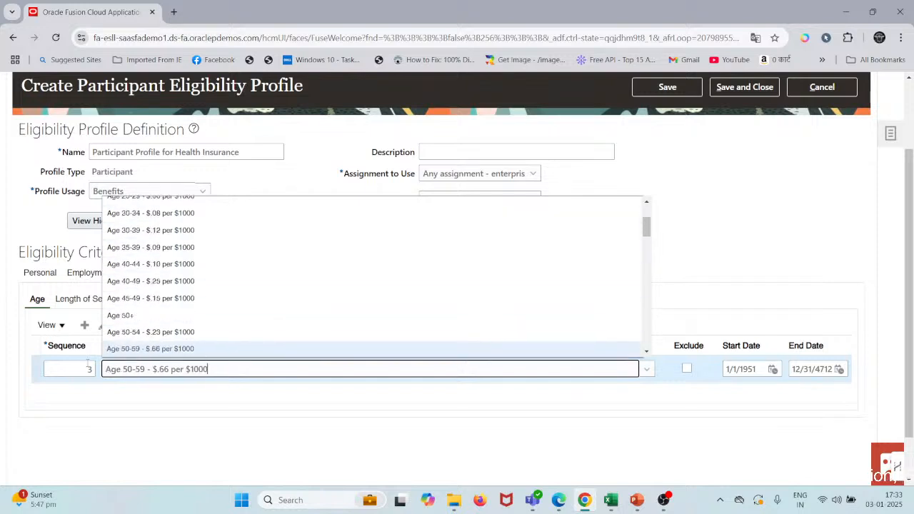
key("Down")
key("Down")
key("Down")
key("Down")
key("Down")
key("Down")
key("Down")
key("Down")
key("Down")
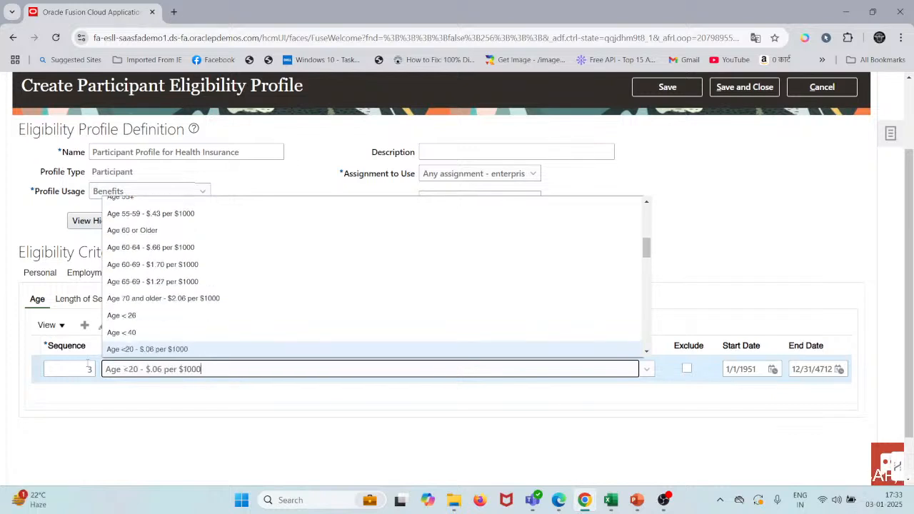
key("Down")
key("Down")
key("Down")
key("Up")
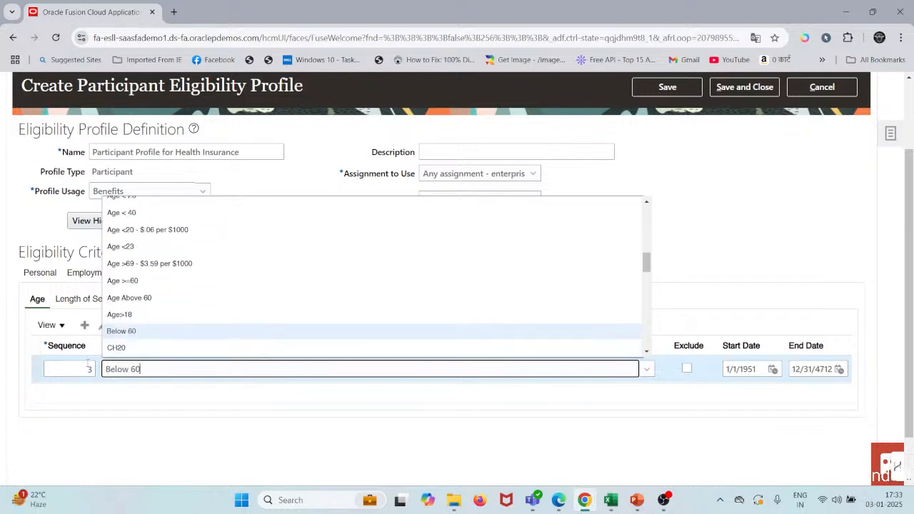
key("Up")
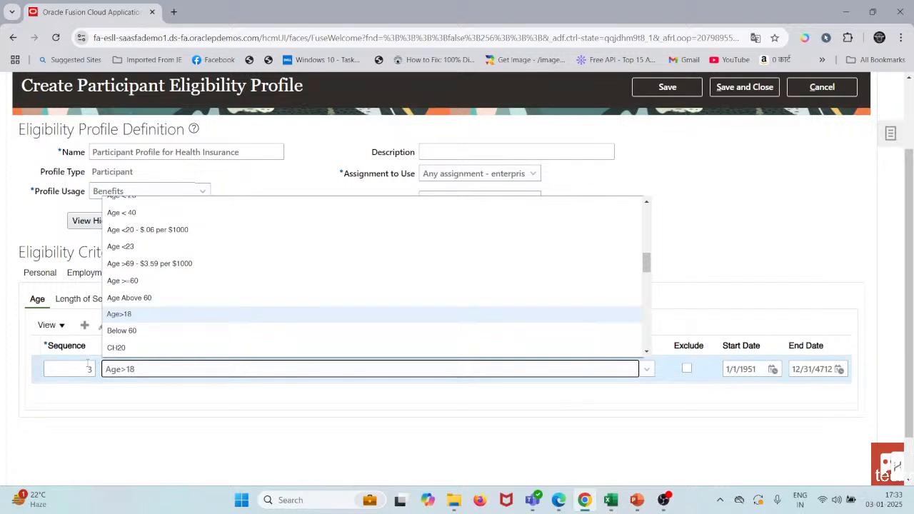
key("Return")
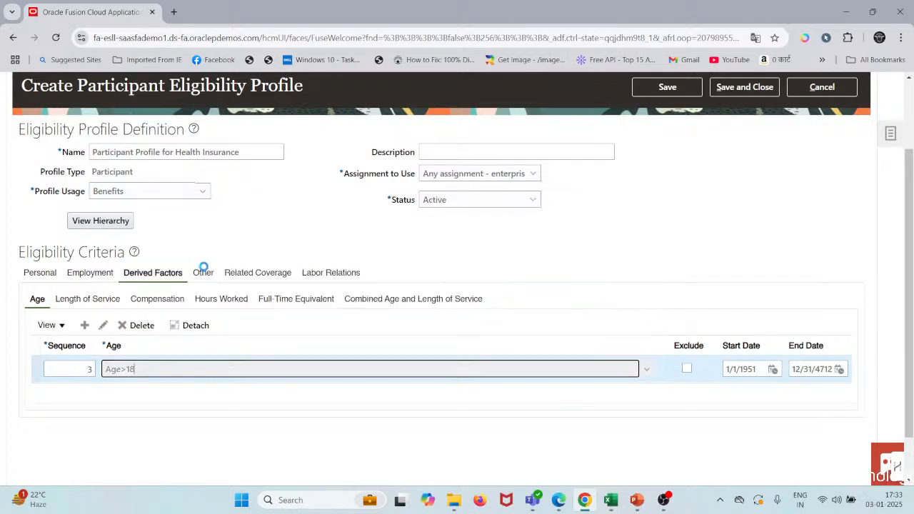
Step: Add a Length of Service derived-factor criterion of LOS>1 with sequence 4
left_click(101, 304)
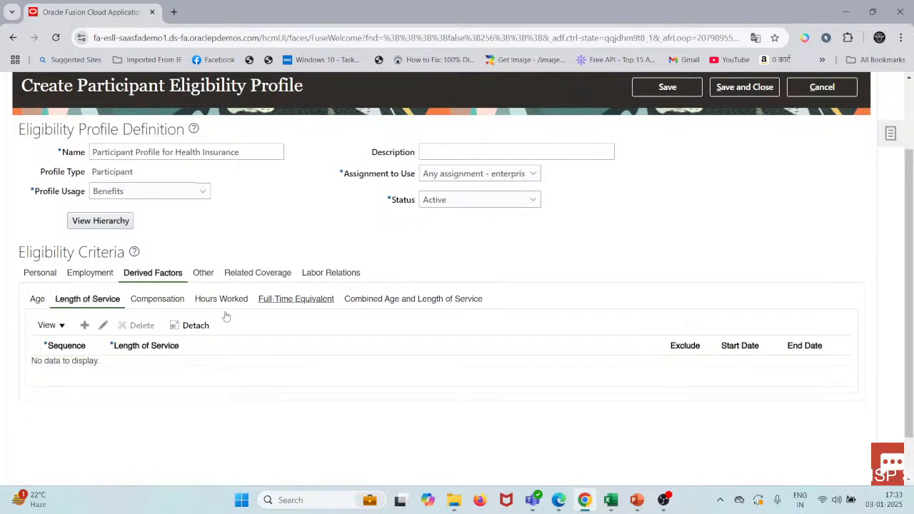
left_click(85, 326)
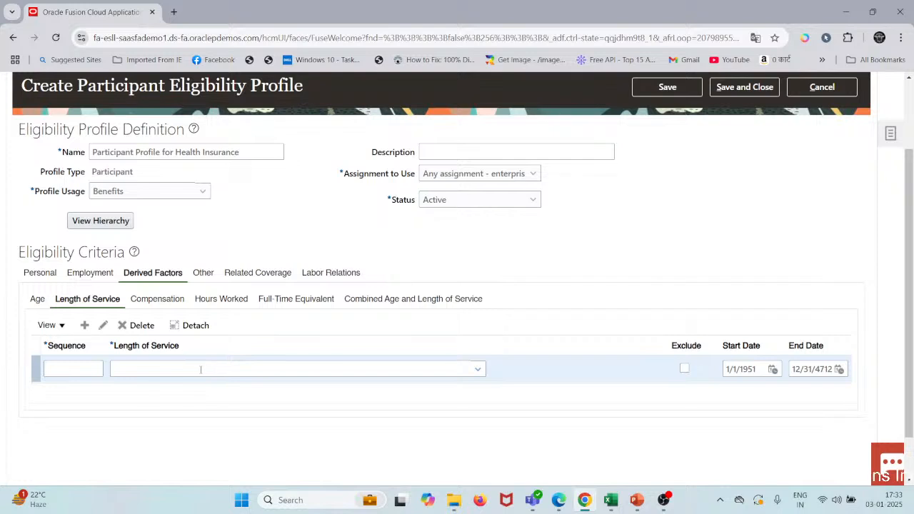
left_click(201, 369)
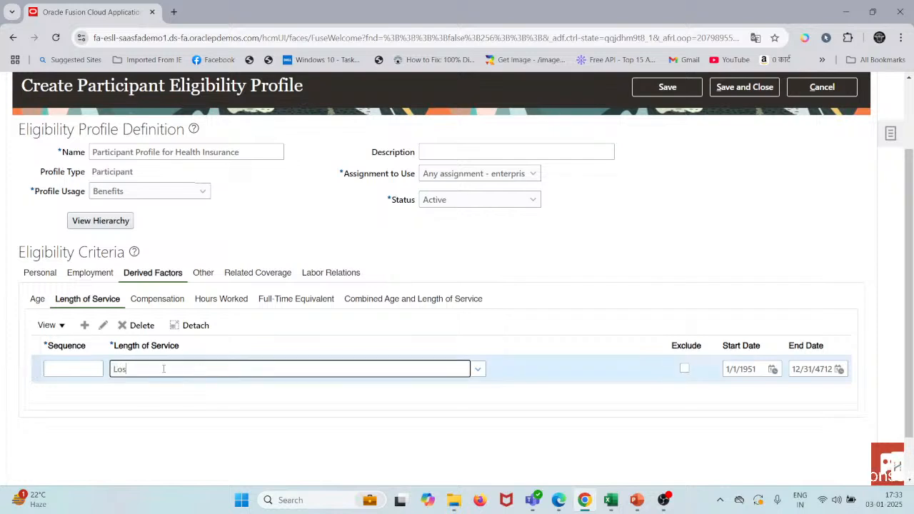
left_click(477, 369)
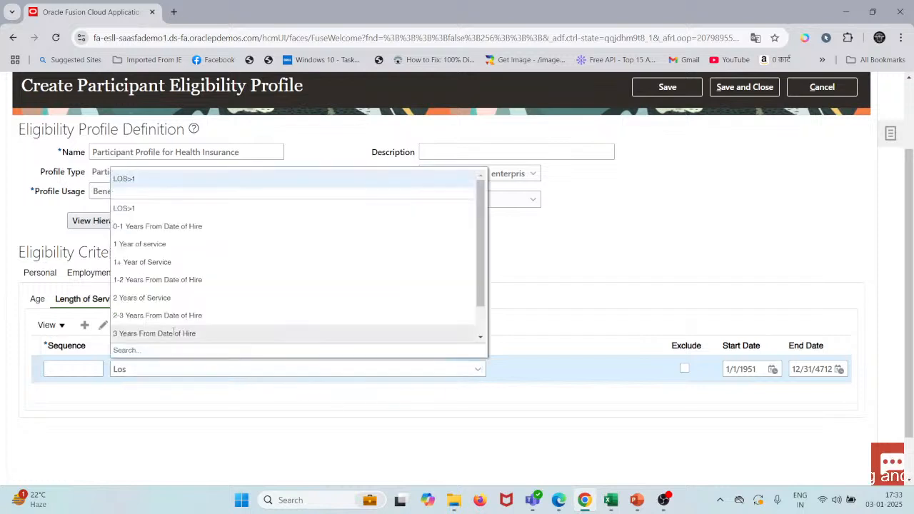
left_click(125, 208)
left_click(97, 366)
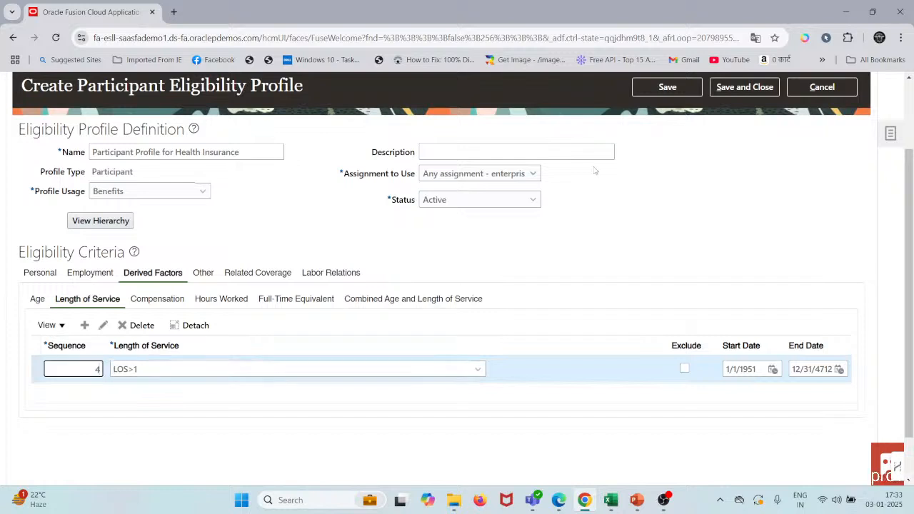
Step: Save the participant eligibility profile and close it
left_click(665, 93)
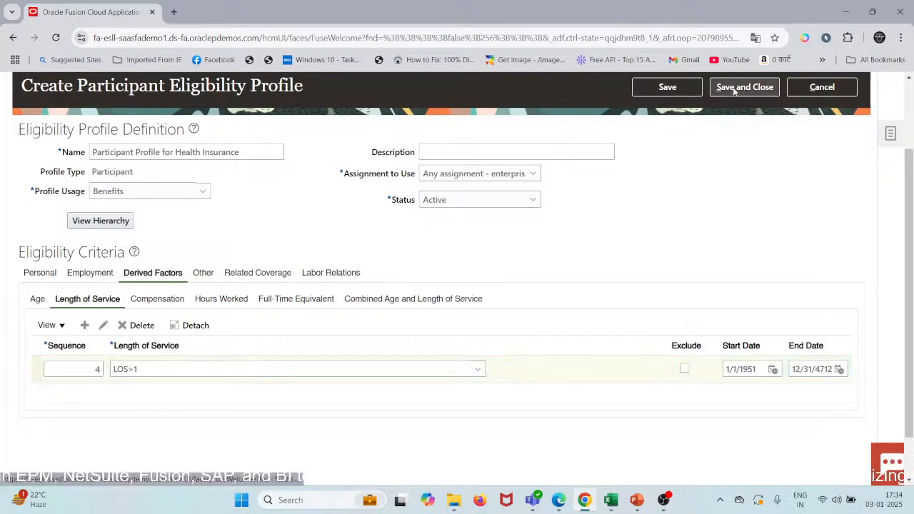
left_click(678, 88)
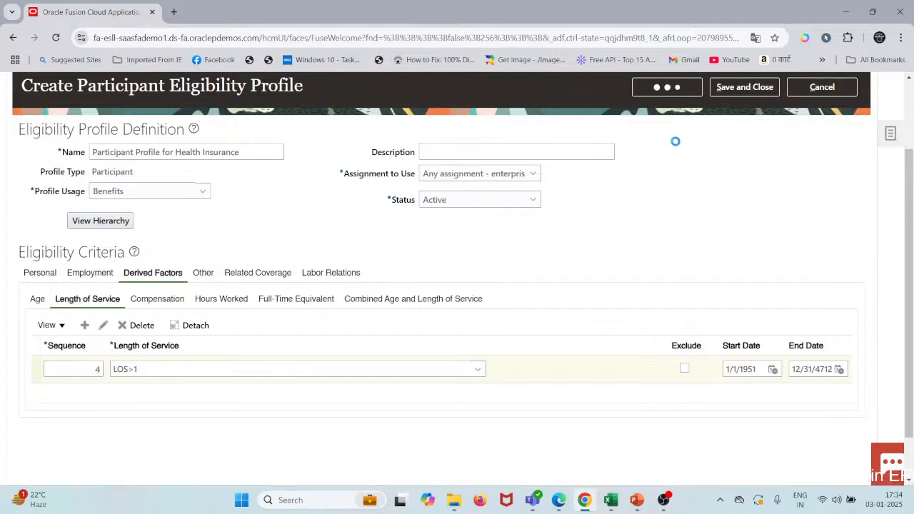
left_click(735, 89)
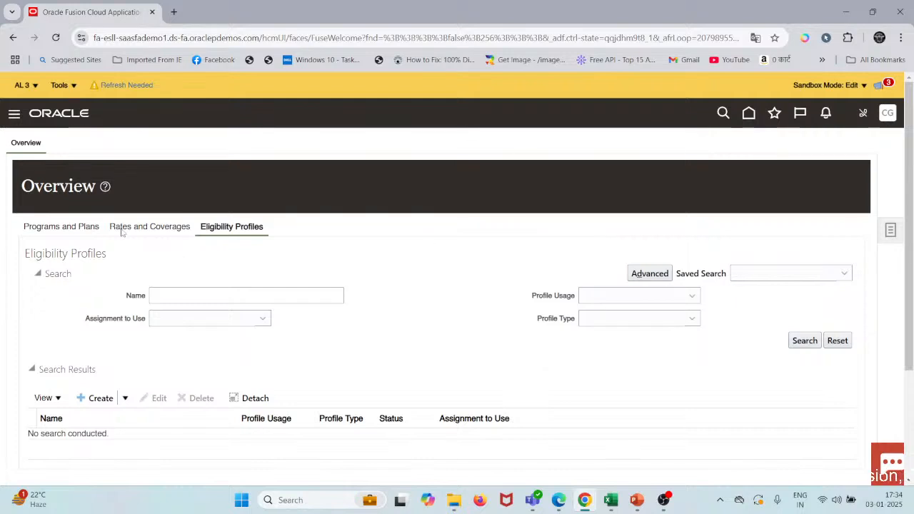
Step: Start a new plan with Quick Create Plan and set its session effective date to 1/1/20, accepting the session date change
left_click(62, 227)
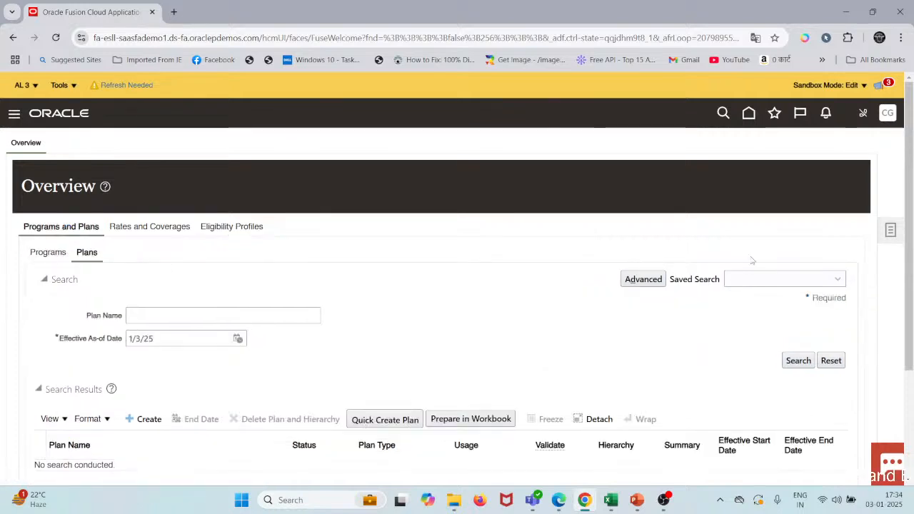
scroll(414, 365, "down", 1)
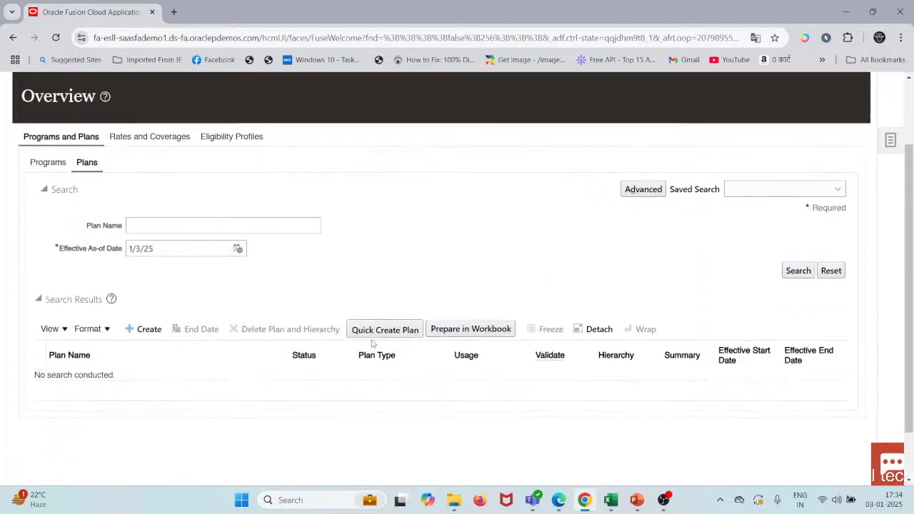
left_click(361, 330)
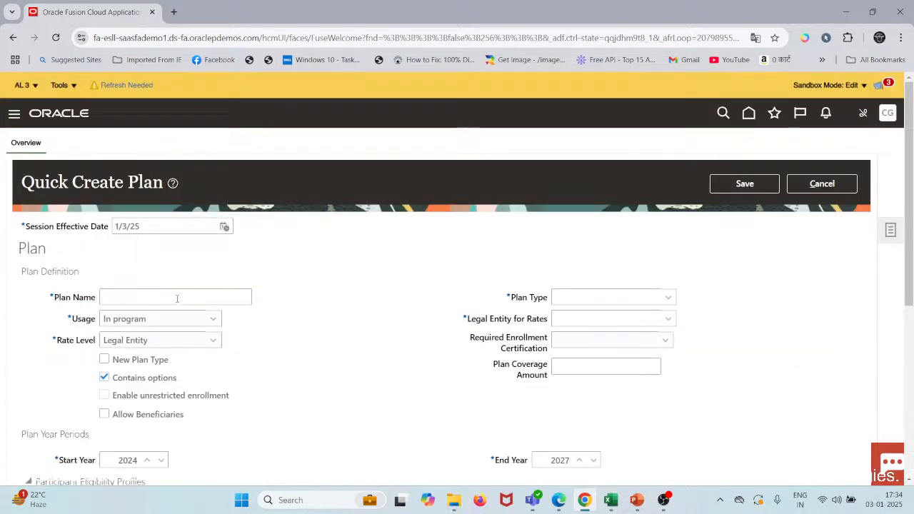
left_click(177, 298)
double_click(174, 227)
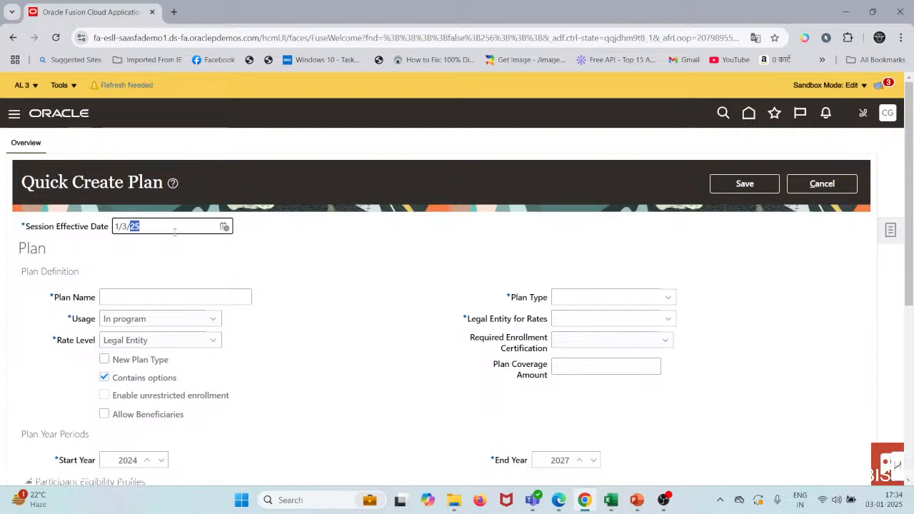
type("1/1")
key("Tab")
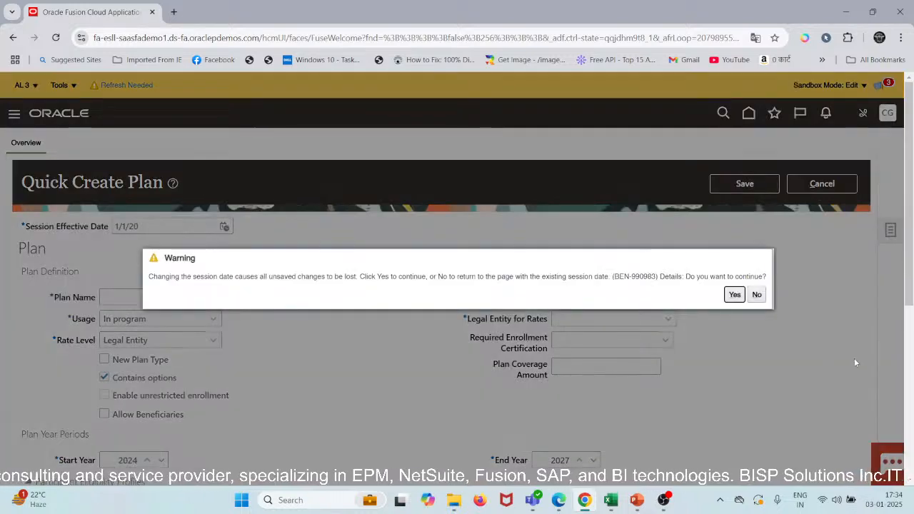
left_click(734, 295)
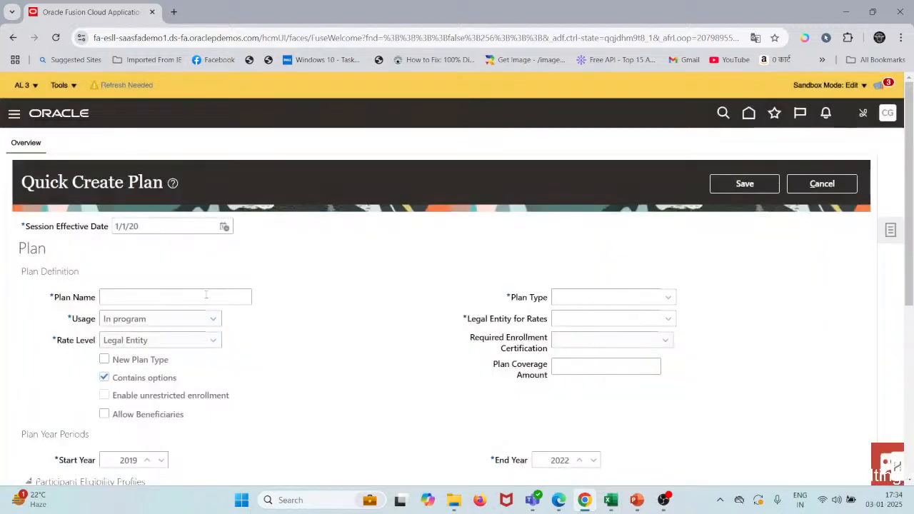
Step: Name the plan Medical Insurance Plan 01
left_click(200, 294)
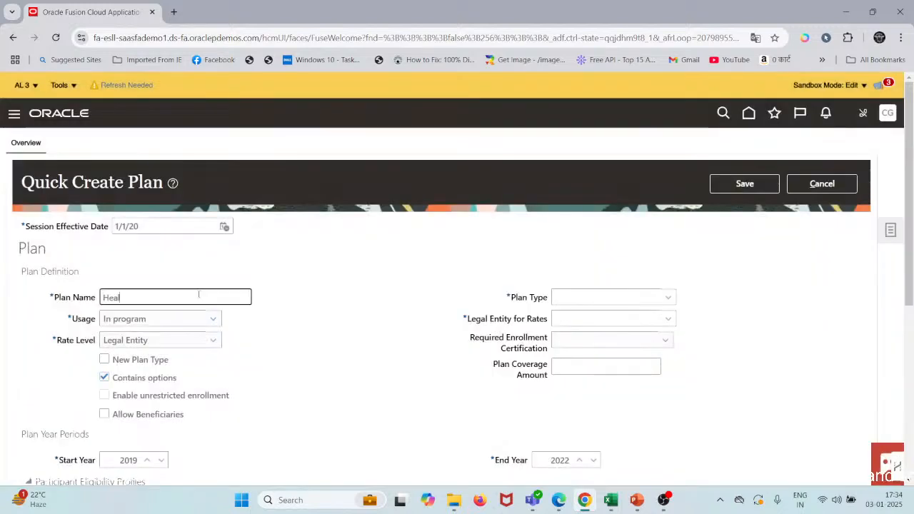
type("Health")
key("ctrl+a")
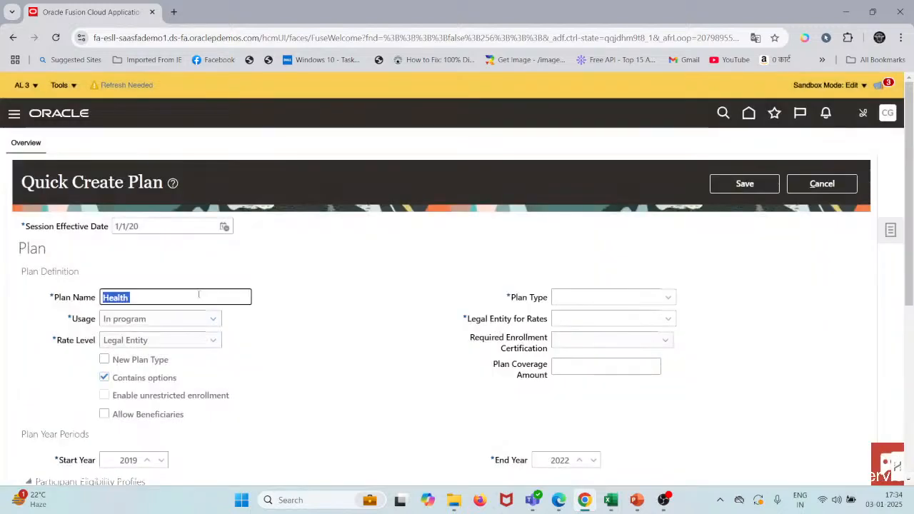
type("Medical Insura")
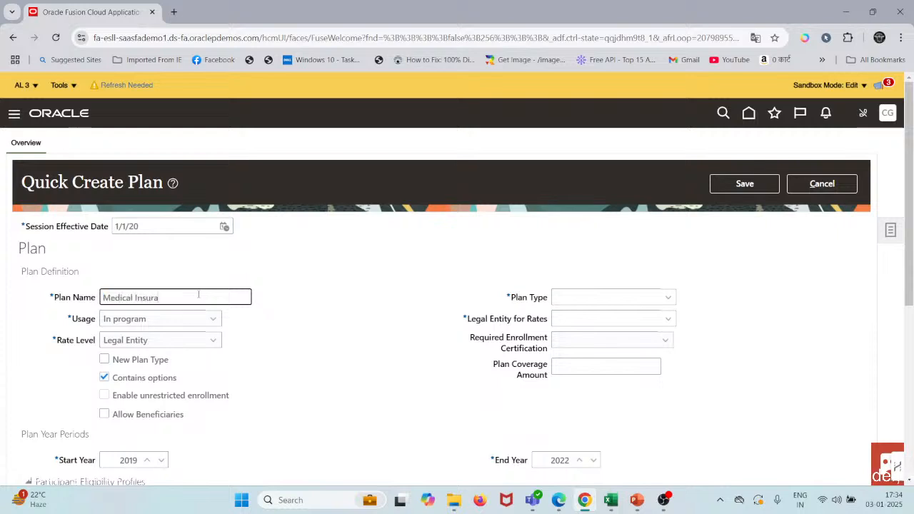
type("P")
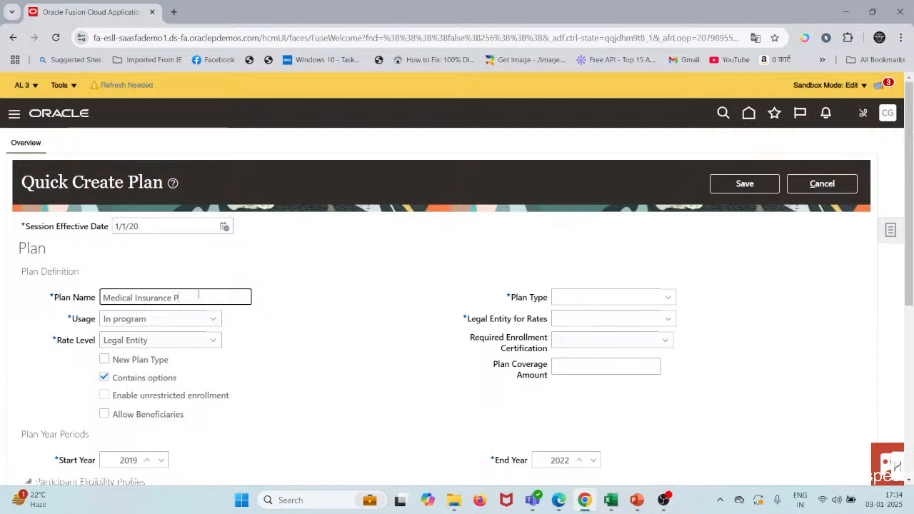
type("lan 01")
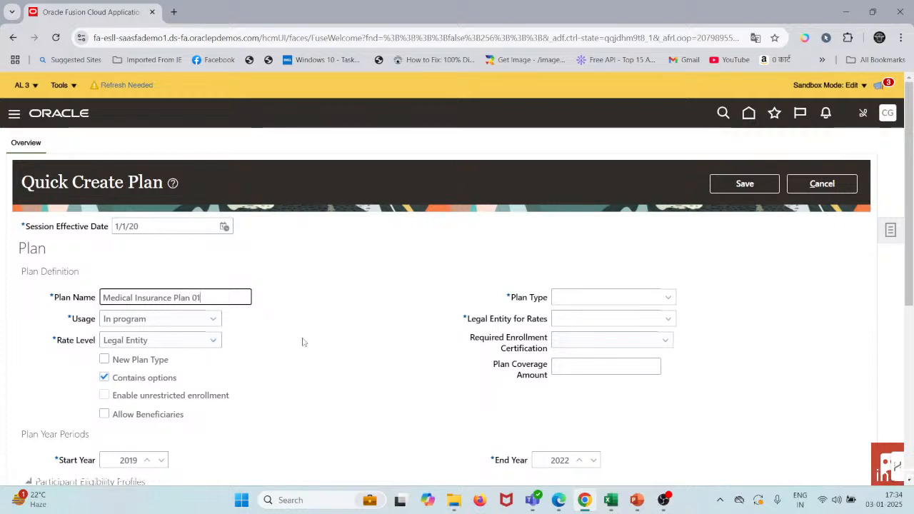
Step: Search the plan types for Health Insurance and set the plan type to Health Insurance 01
scroll(178, 354, "down", 2)
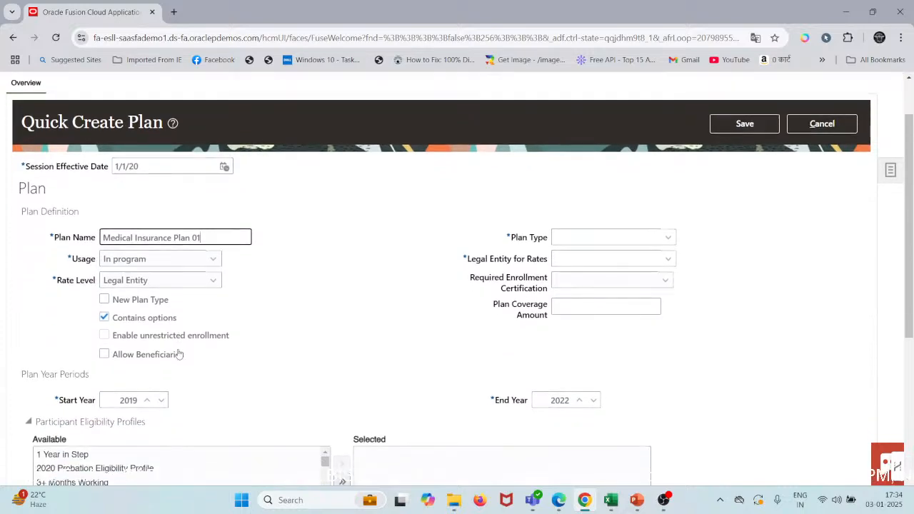
scroll(179, 354, "down", 3)
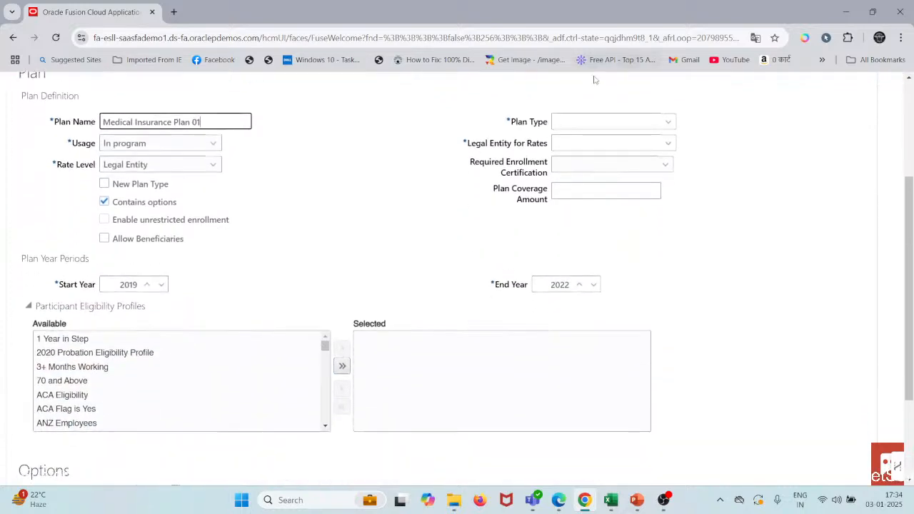
left_click(587, 122)
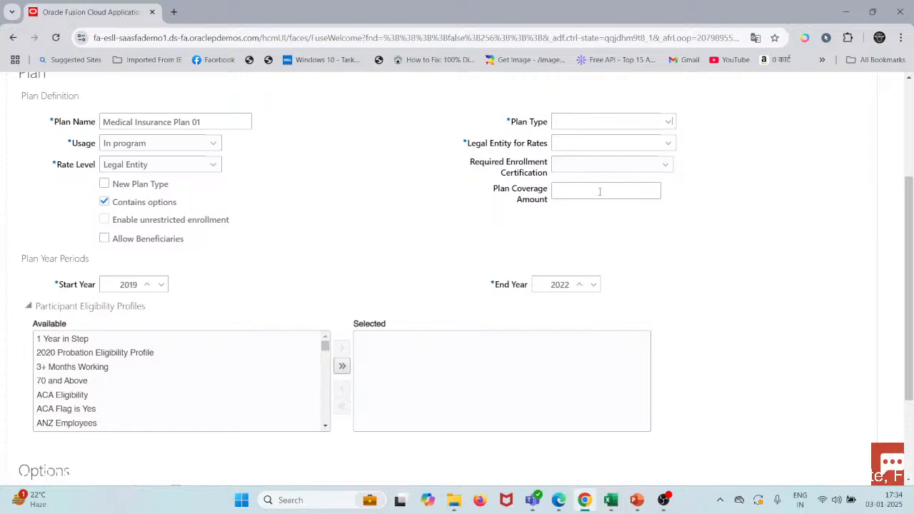
scroll(572, 249, "down", 4)
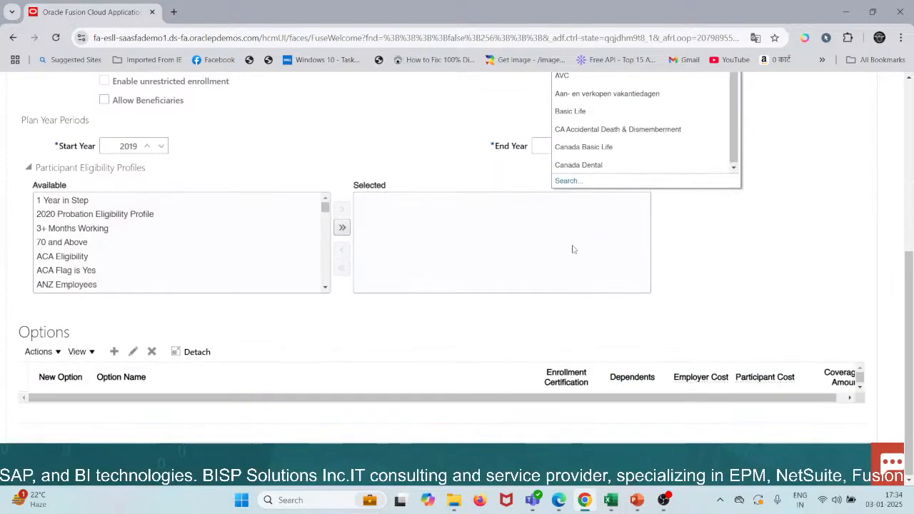
left_click(566, 181)
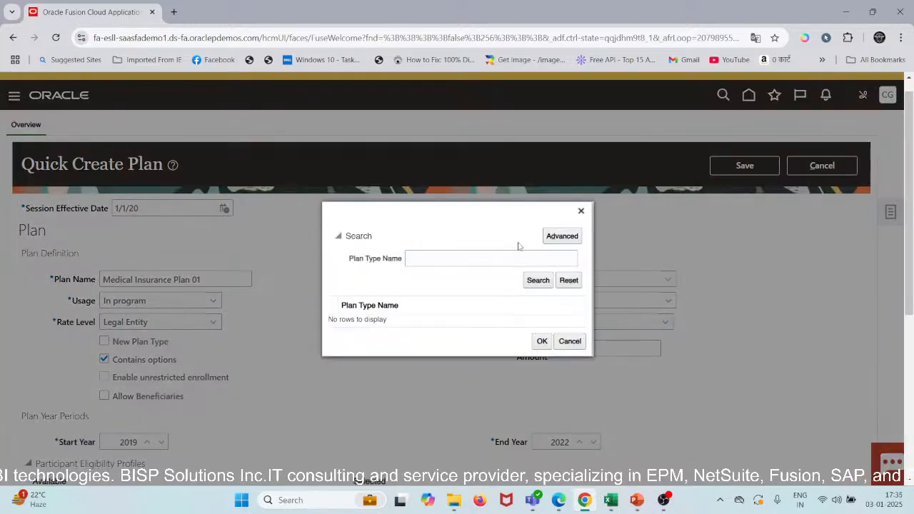
left_click(454, 260)
type("He")
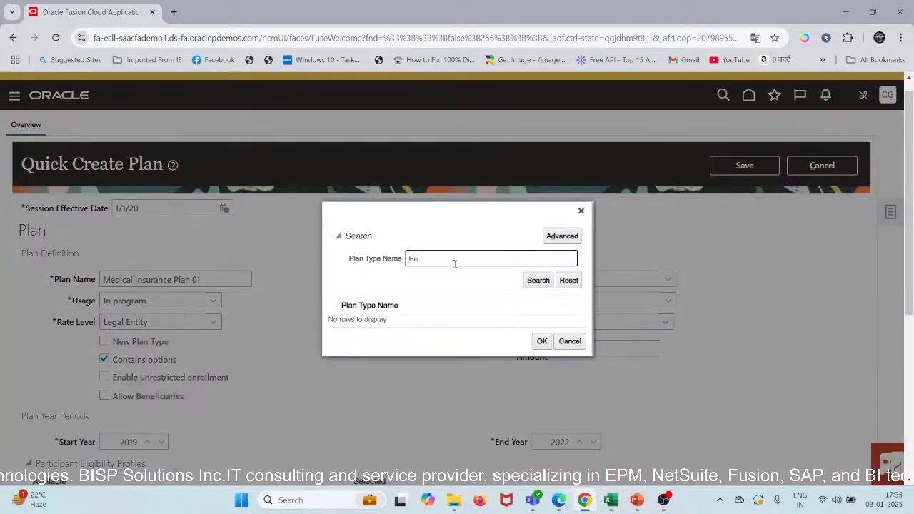
type("alth Insurance")
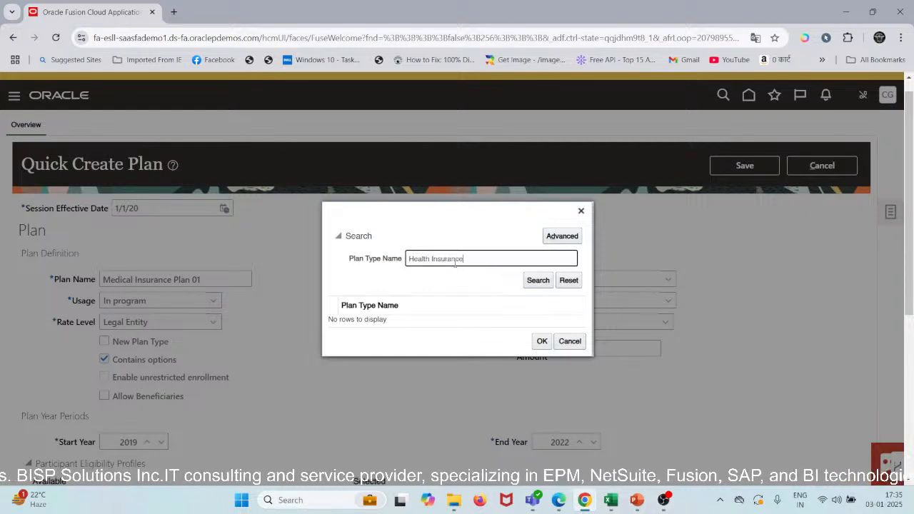
key("Tab")
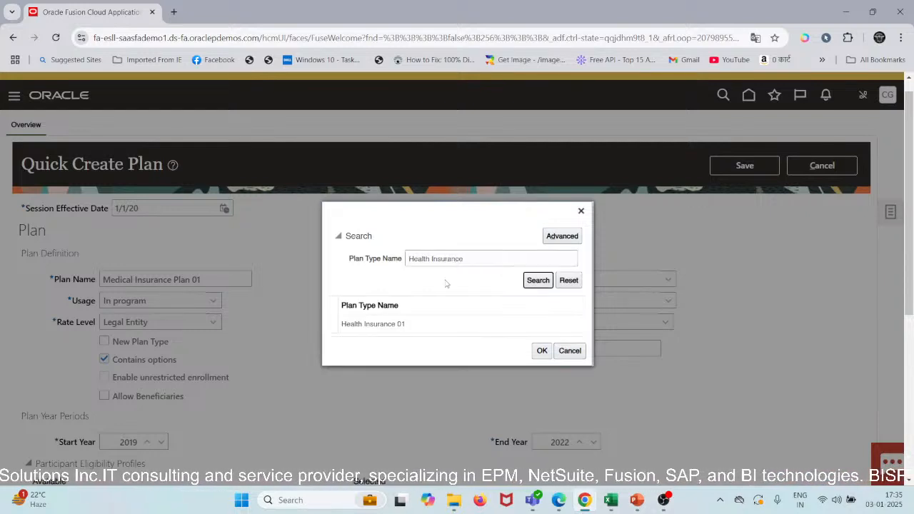
left_click(407, 321)
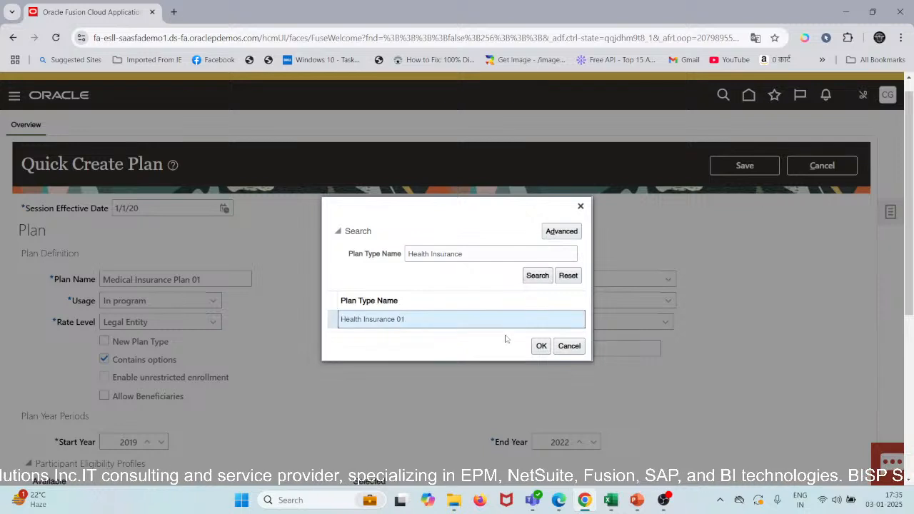
left_click(543, 349)
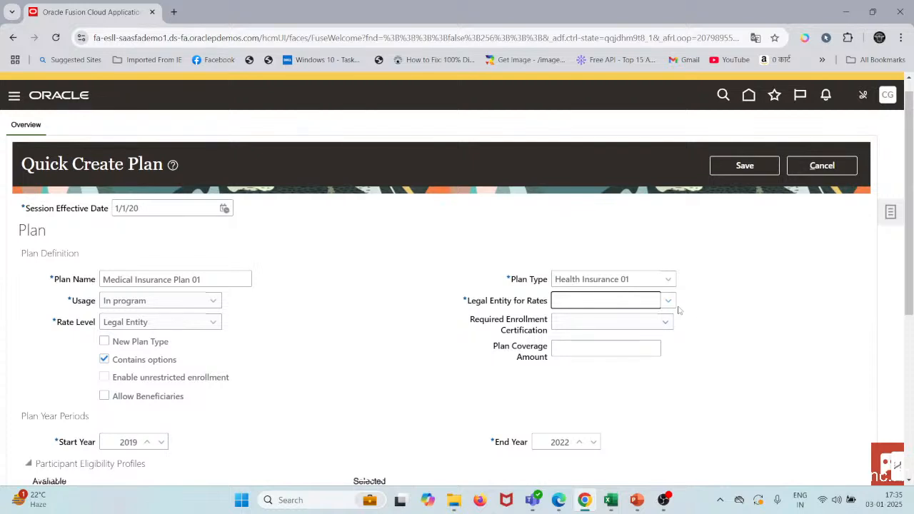
Step: Search the legal employers for US1 and try to set the legal entity for rates to US1 Legal Entity
left_click(566, 300)
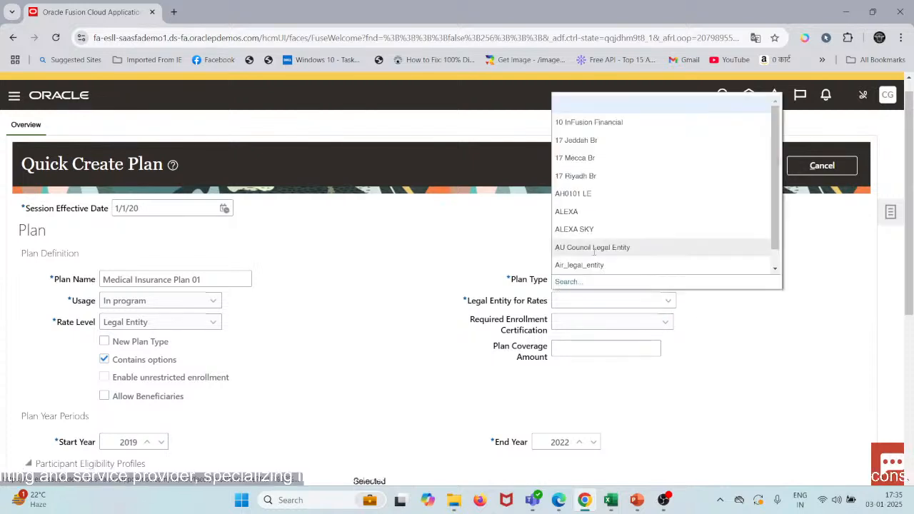
left_click(569, 283)
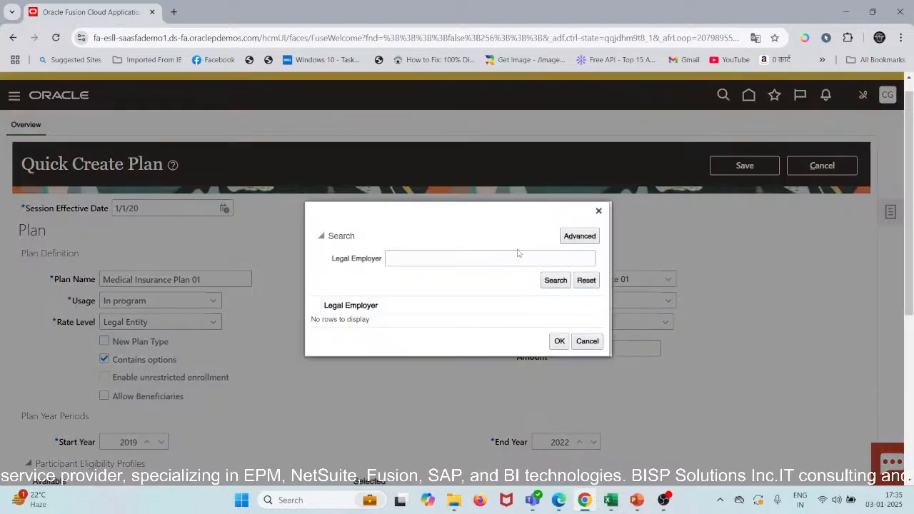
left_click(492, 257)
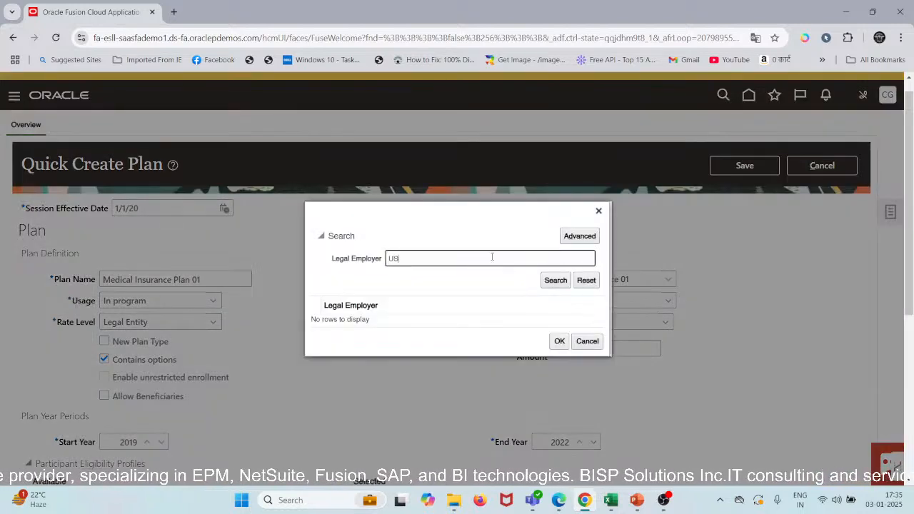
key("Tab")
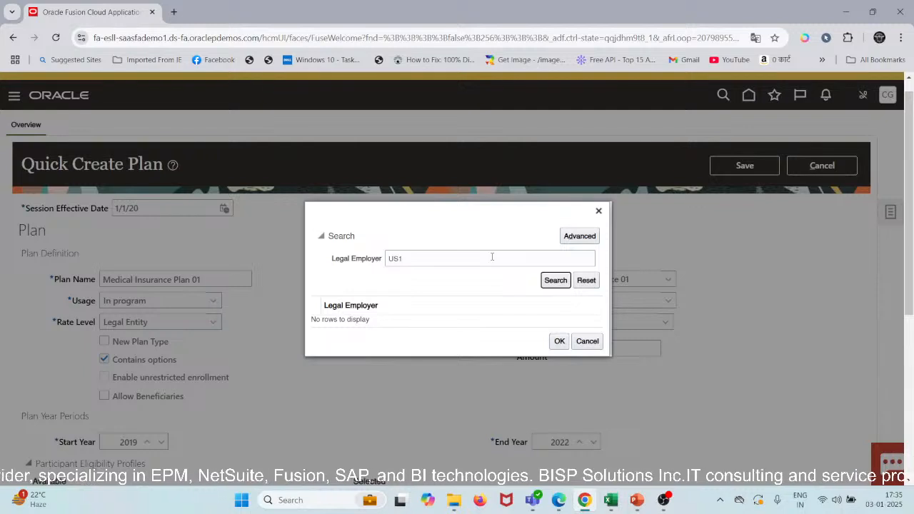
key("Return")
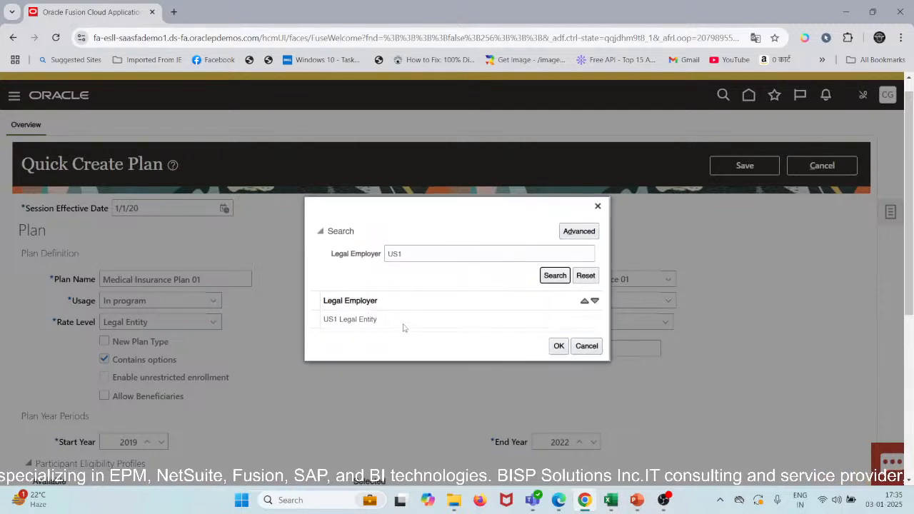
left_click(404, 326)
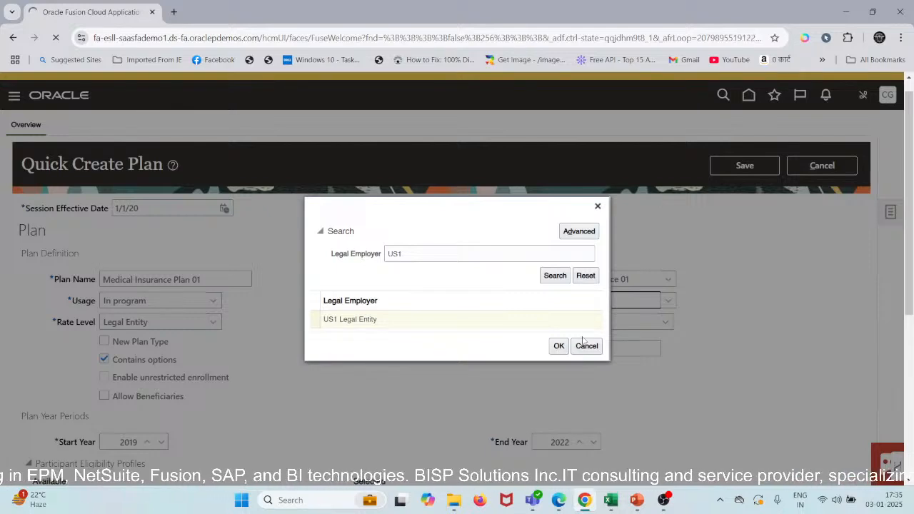
left_click(558, 346)
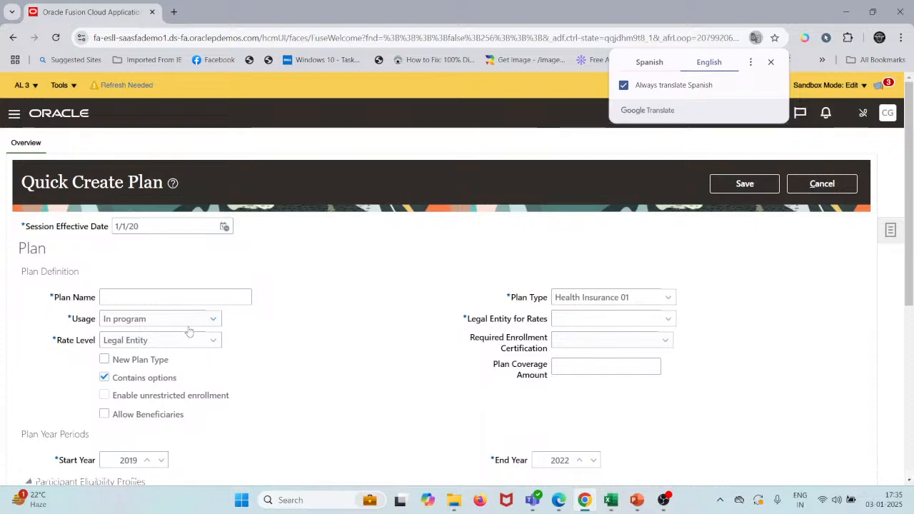
Step: Review the available choices for the plan's usage and rate level, and look over the rest of the plan form
left_click(209, 320)
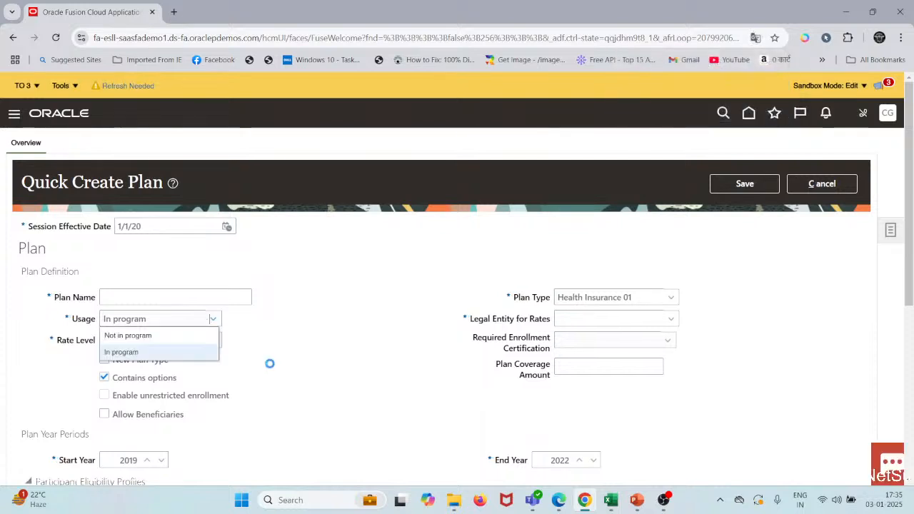
left_click(291, 342)
left_click(214, 340)
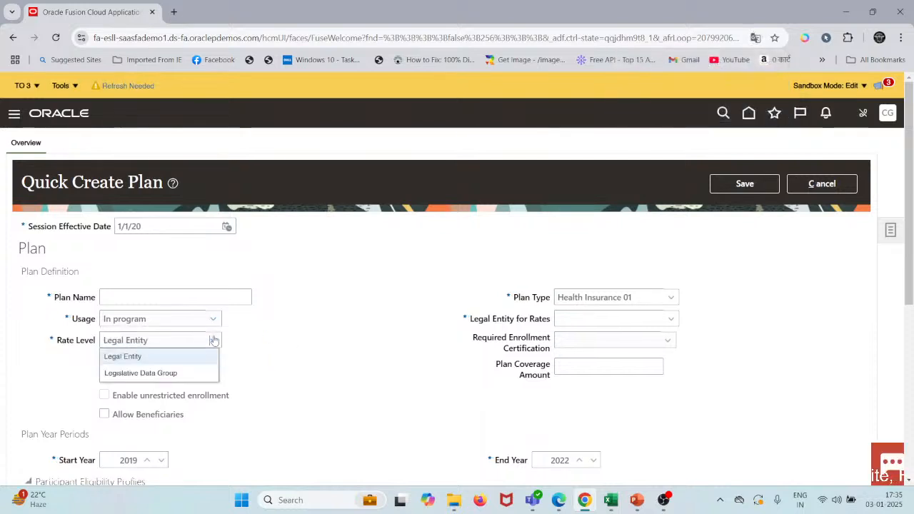
left_click(257, 341)
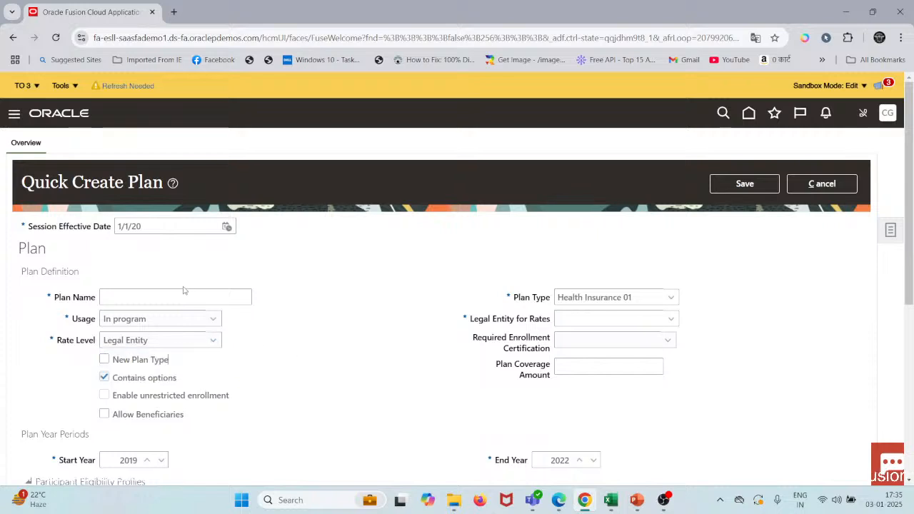
scroll(418, 389, "down", 3)
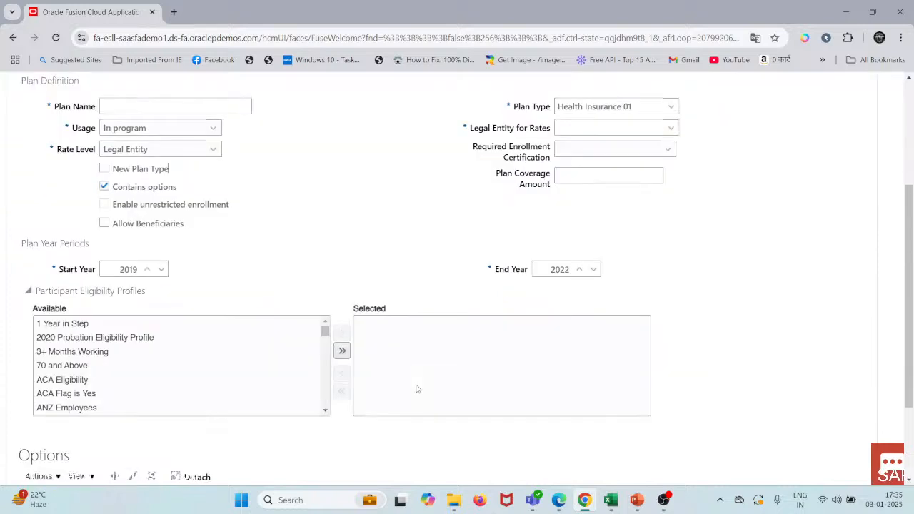
scroll(418, 390, "up", 3)
Step: Enter Medical Insurance 01 as the plan name, keeping the In program usage
left_click(186, 294)
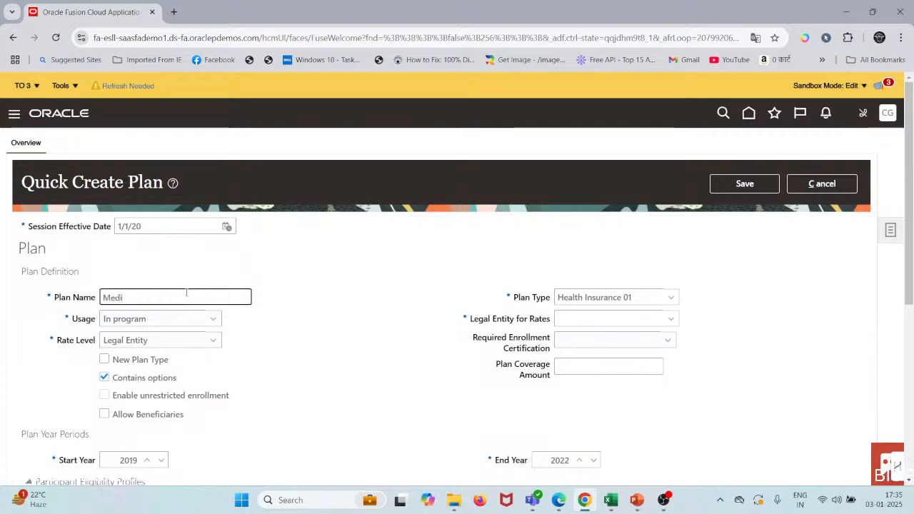
type("Insurance 01")
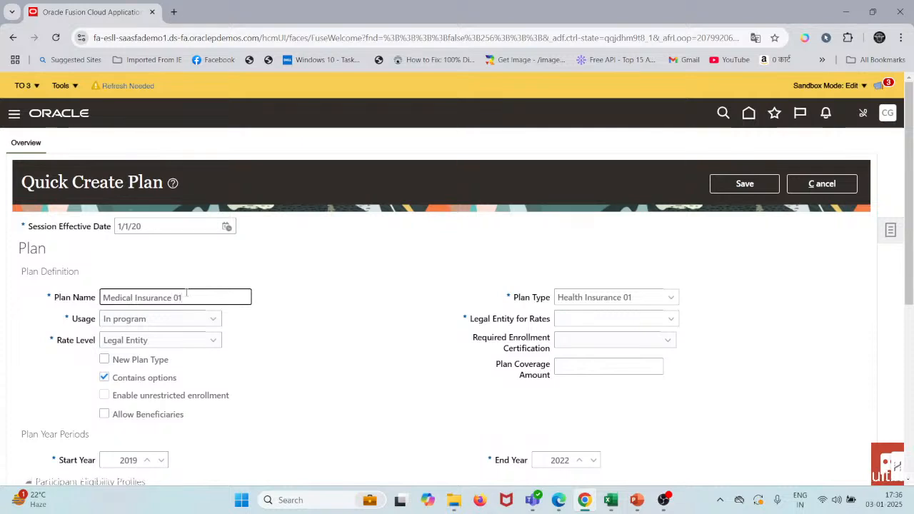
key("Tab")
key("Tab")
key("Tab")
key("Tab")
key("Tab")
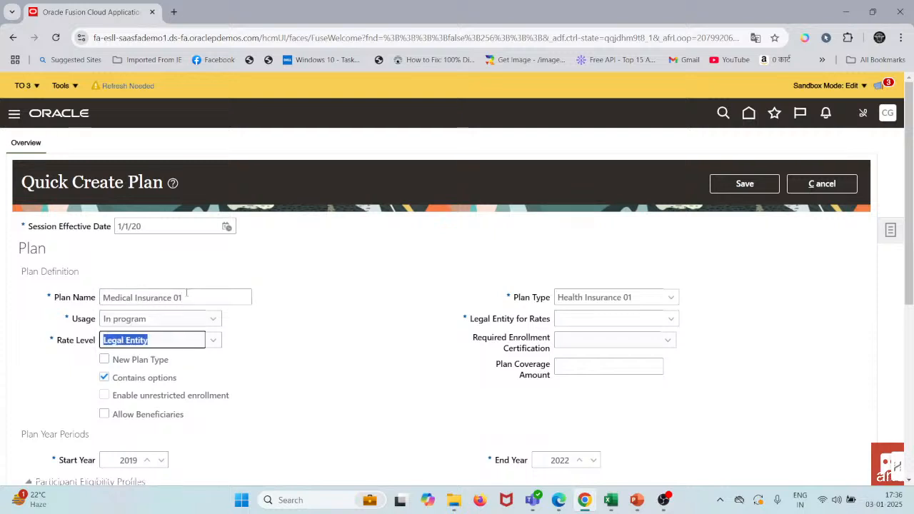
Step: Search the legal employers for US1 and set the legal entity for rates to US1 Legal Entity
key("Tab")
key("Tab")
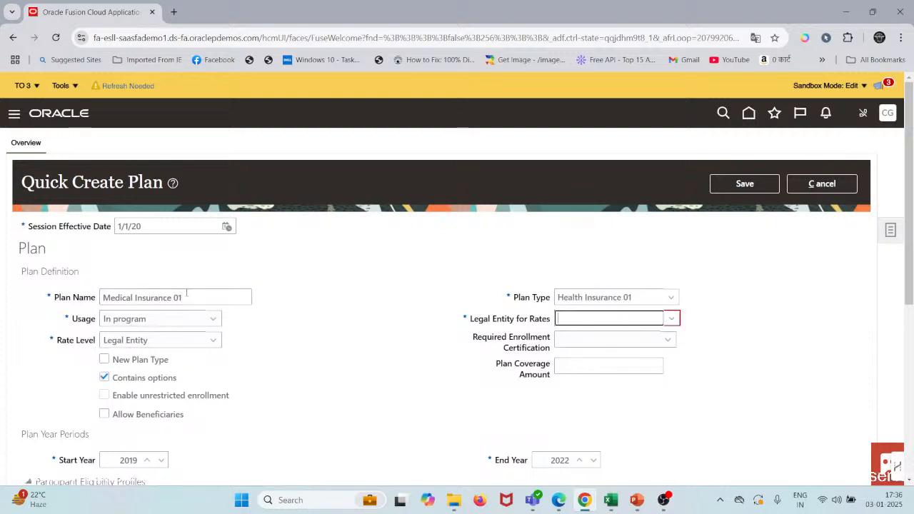
type("t")
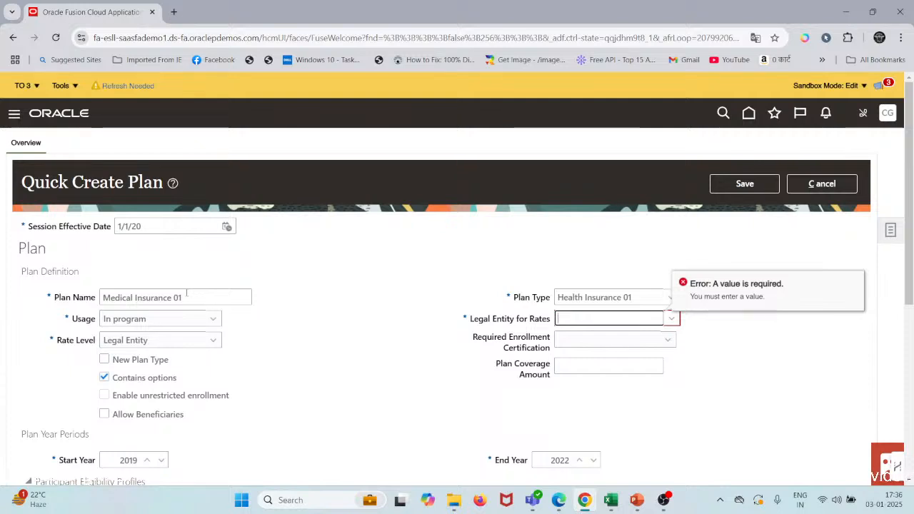
type("US2")
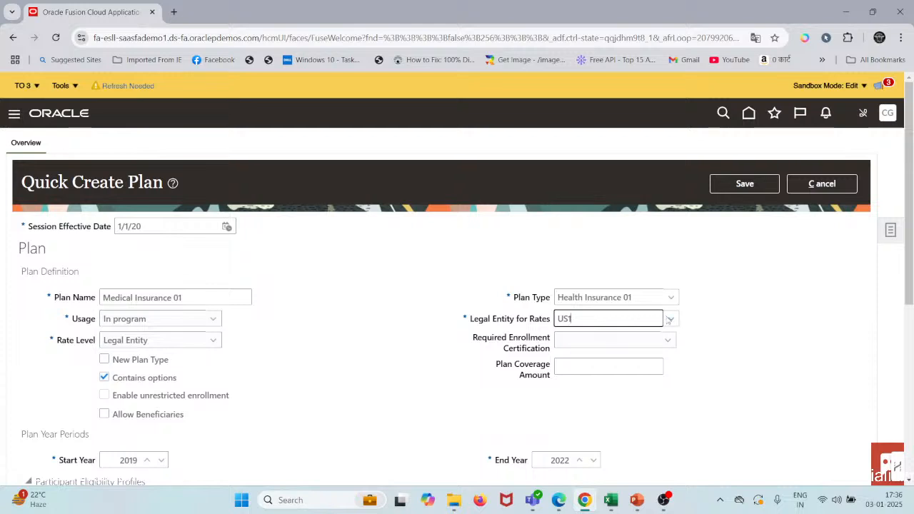
left_click(669, 319)
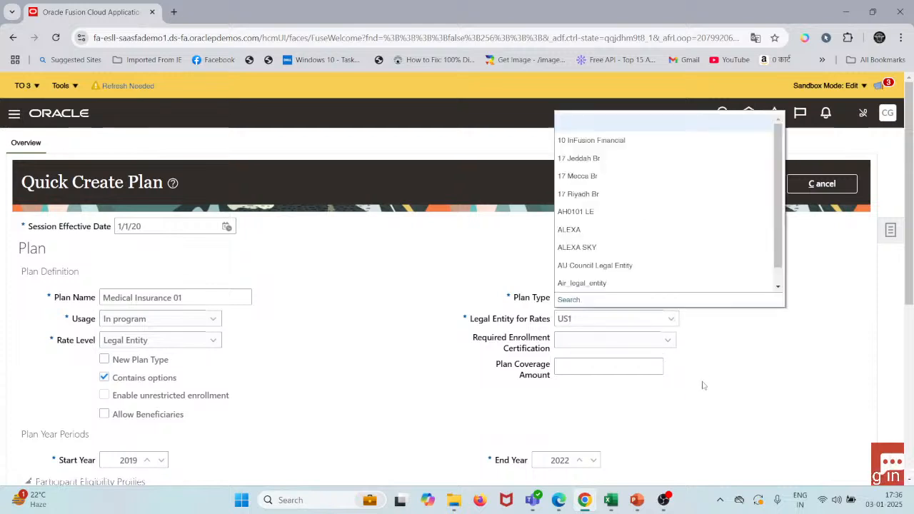
left_click(571, 300)
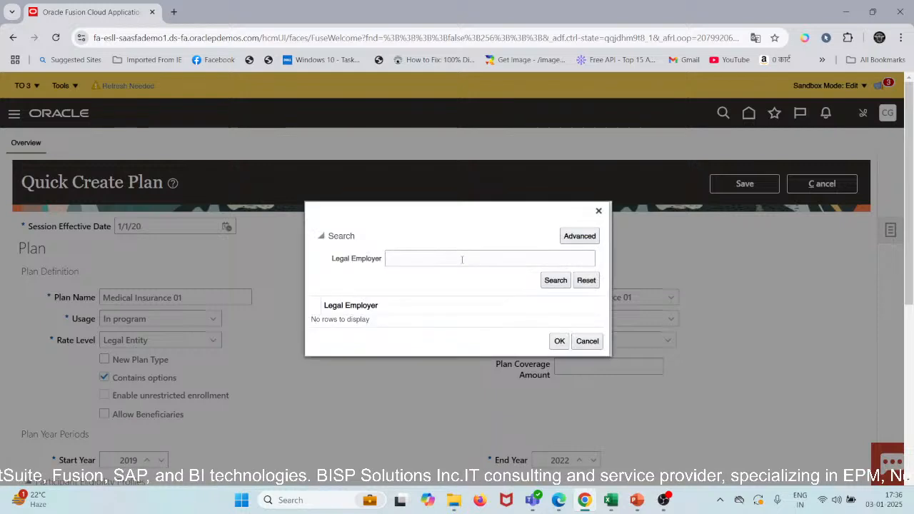
left_click(461, 259)
type("US")
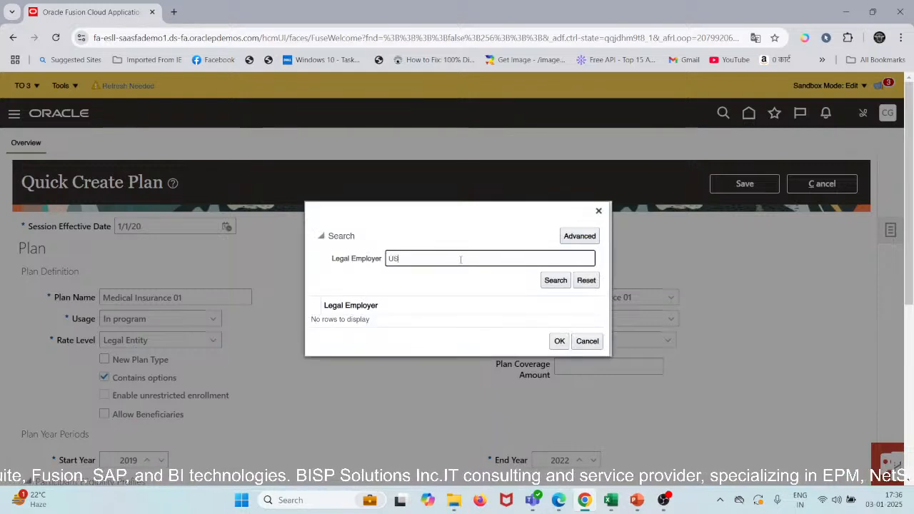
type("1")
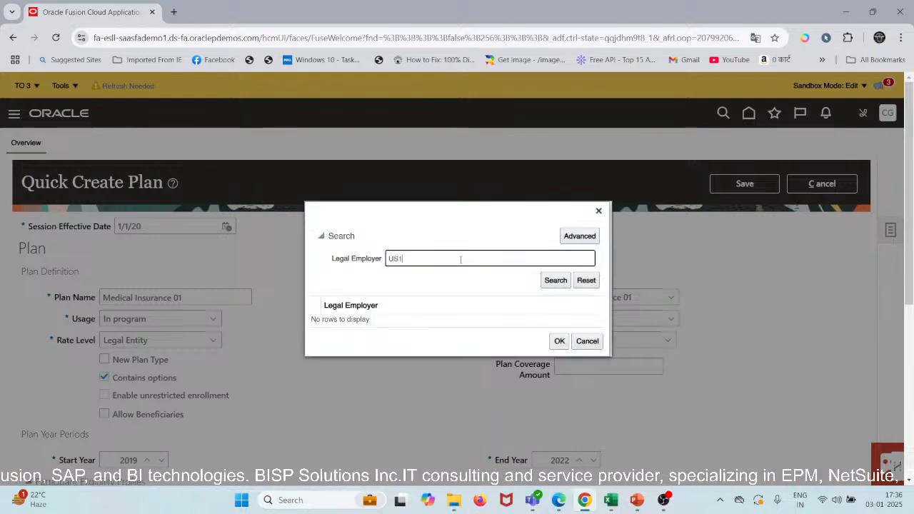
key("Return")
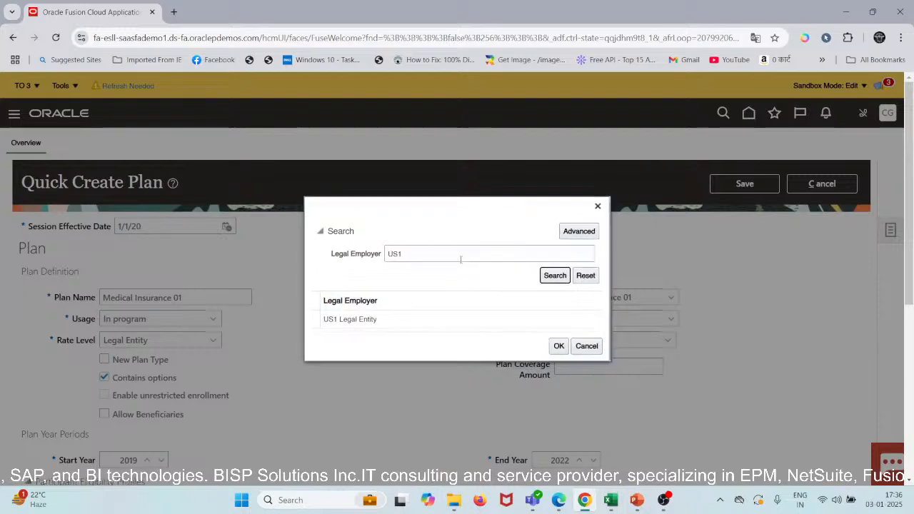
left_click(406, 320)
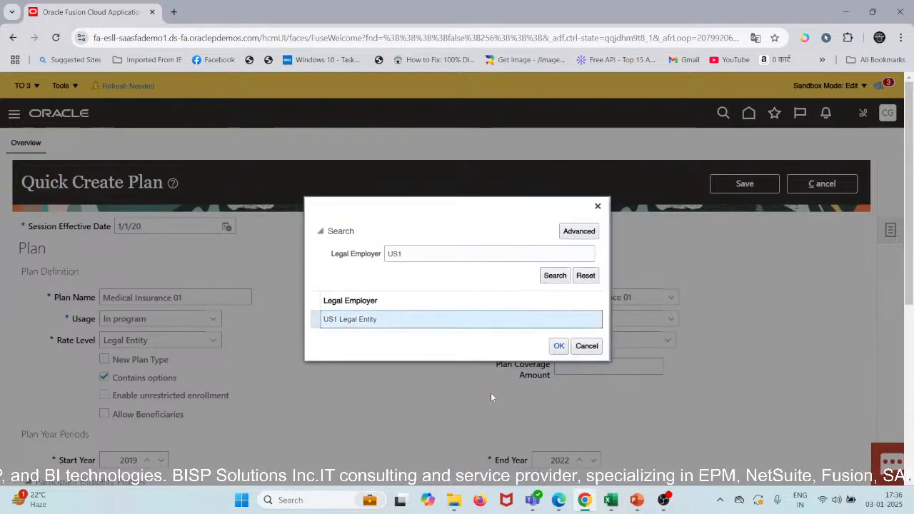
Step: Save the Medical Insurance 01 plan, copy its name from the confirmation message, and dismiss the message
scroll(407, 396, "down", 3)
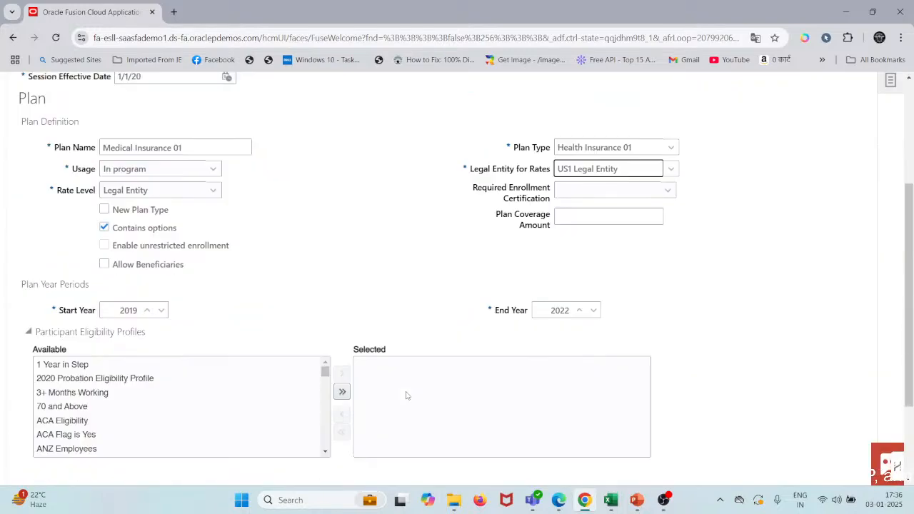
scroll(407, 395, "down", 1)
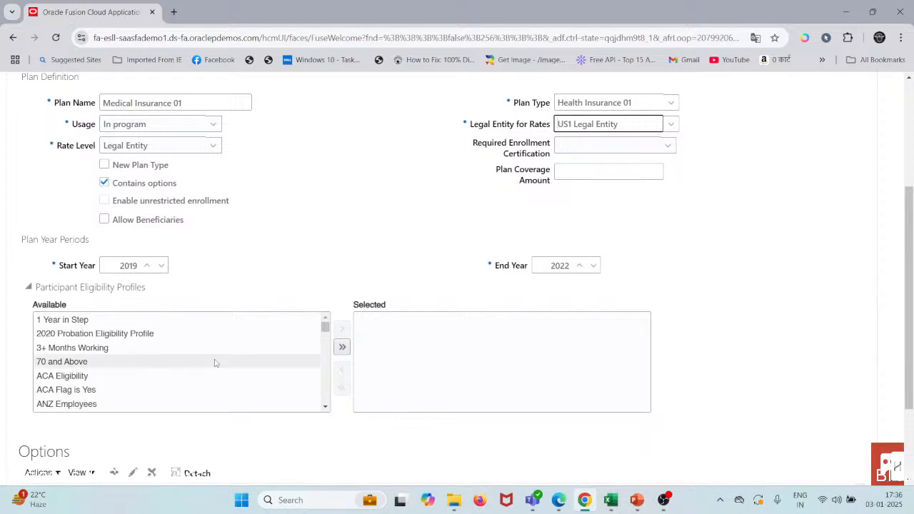
scroll(215, 363, "down", 6)
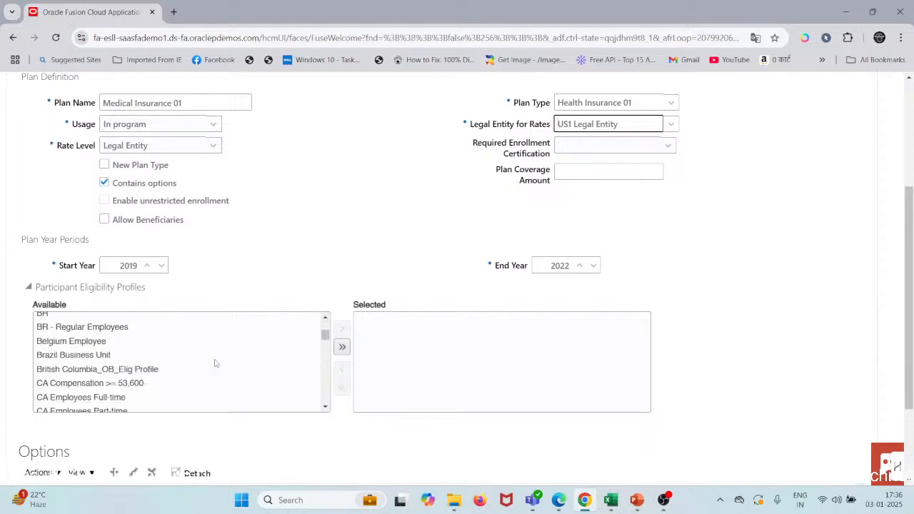
scroll(215, 363, "up", 2)
scroll(512, 142, "up", 5)
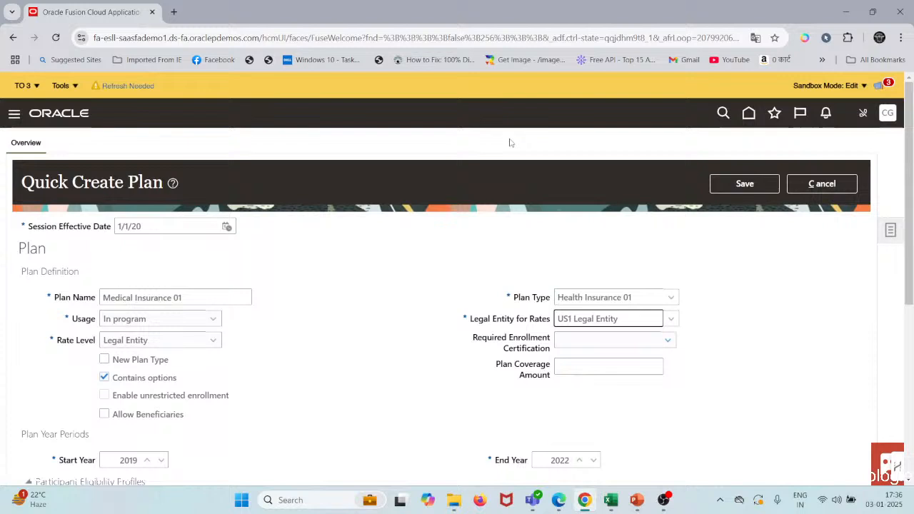
left_click(746, 184)
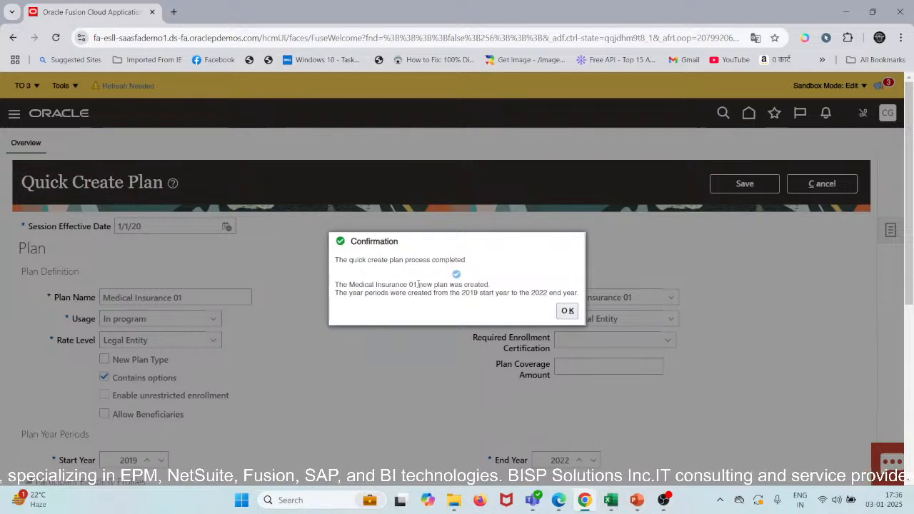
left_click_drag(413, 285, 349, 284)
key("ctrl+c")
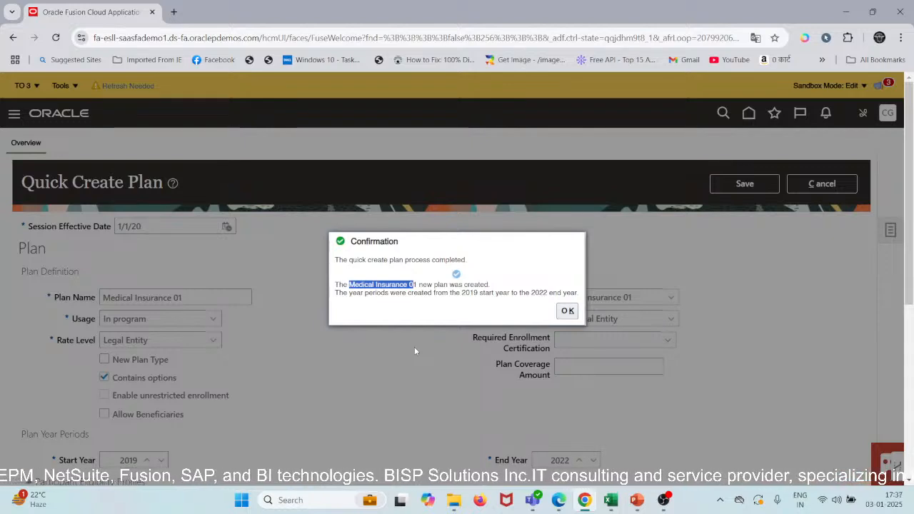
left_click(565, 313)
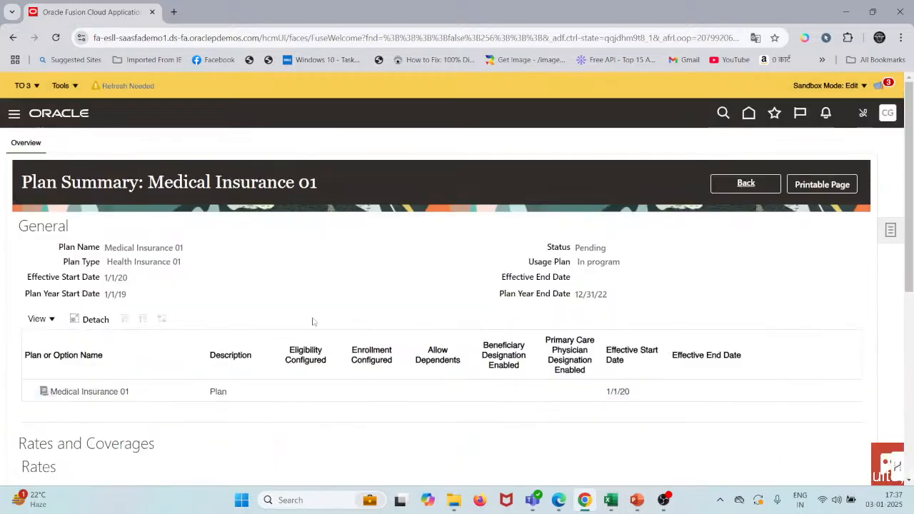
Step: Review the plan summary of Medical Insurance 01, including its general details, rates, coverages and certifications
scroll(311, 323, "down", 5)
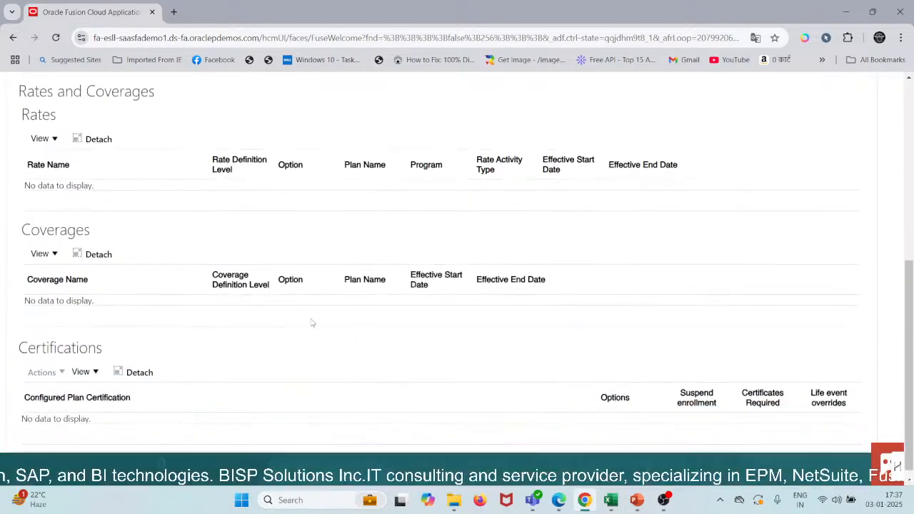
scroll(311, 323, "up", 5)
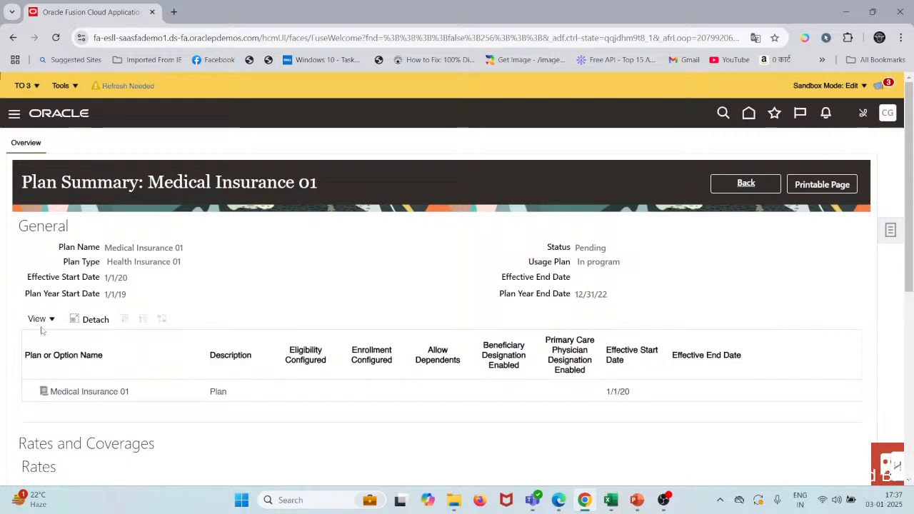
scroll(114, 365, "down", 3)
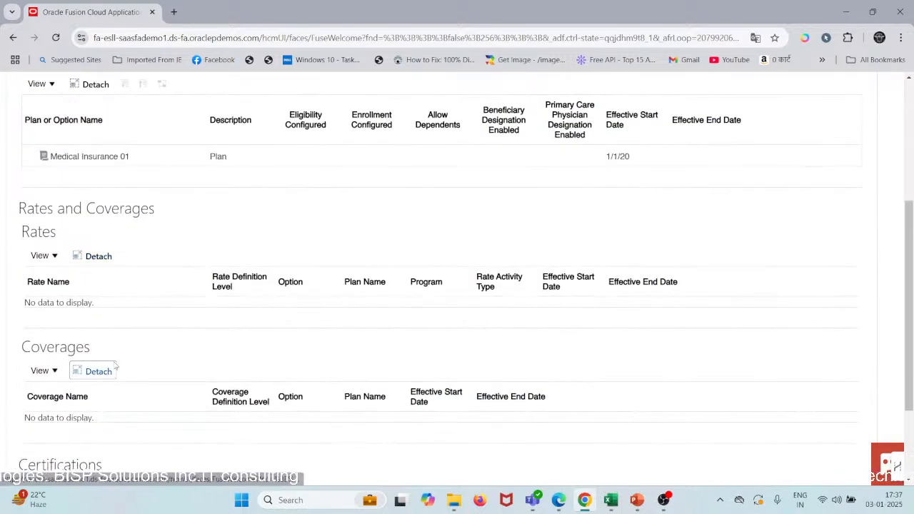
scroll(100, 357, "down", 2)
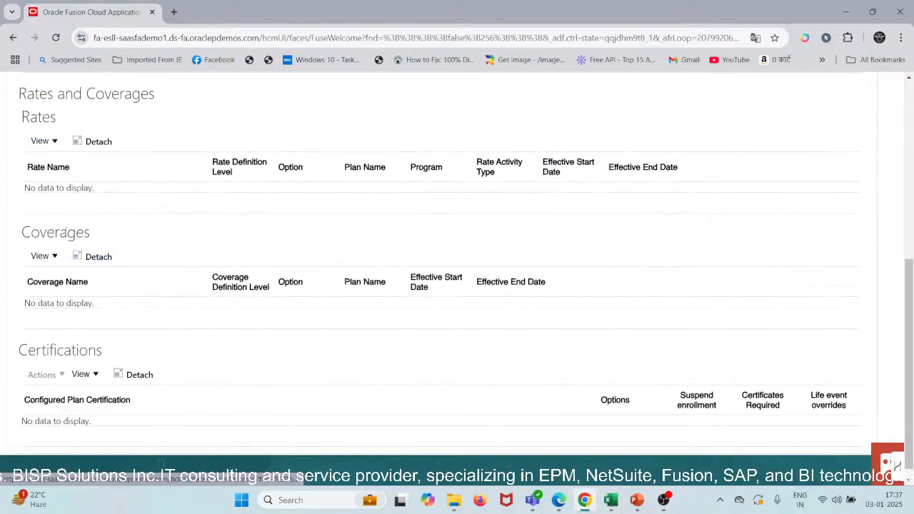
scroll(107, 278, "up", 2)
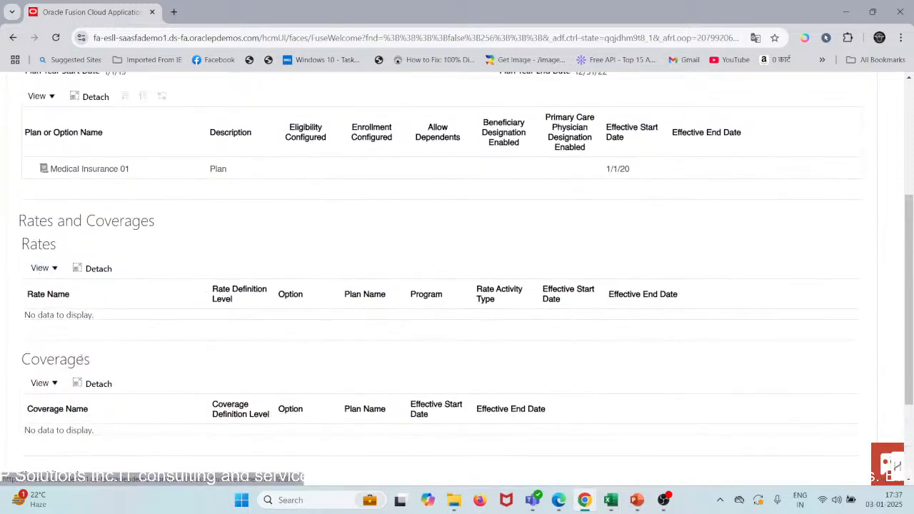
scroll(192, 294, "up", 4)
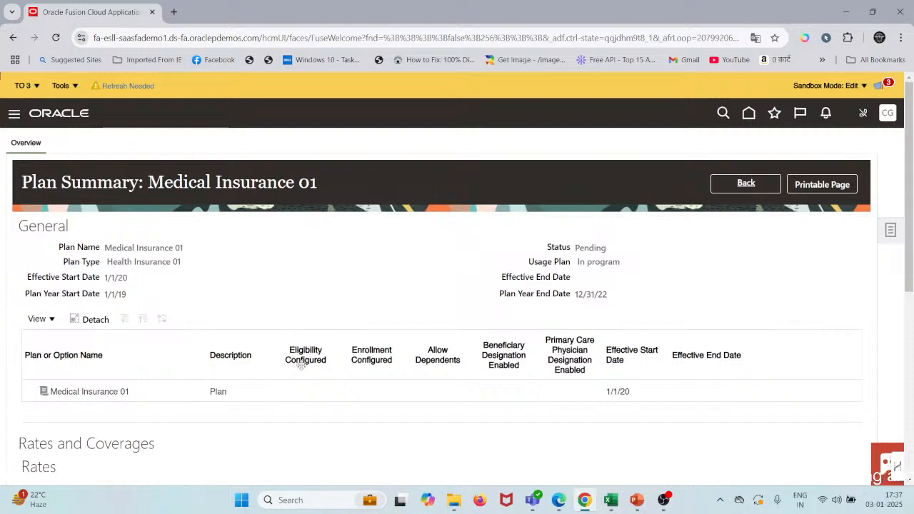
scroll(301, 364, "down", 2)
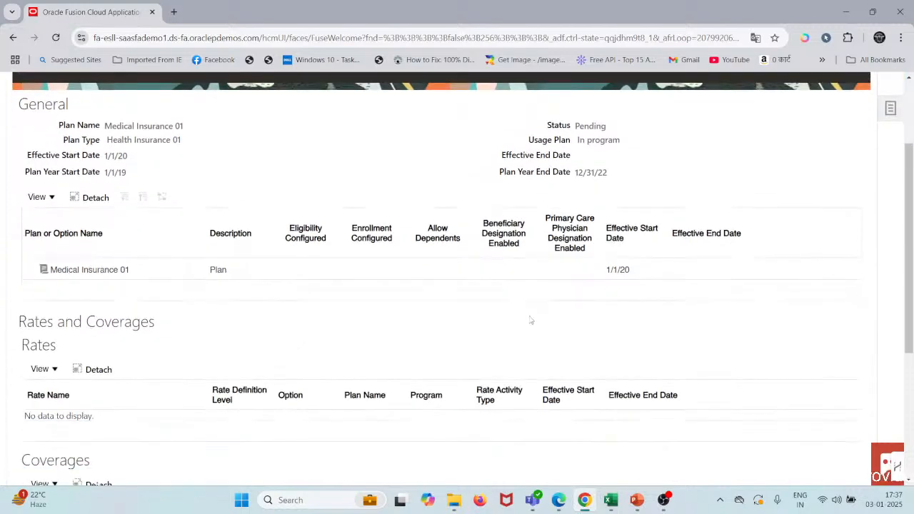
scroll(530, 321, "up", 2)
Step: Return from the plan summary to the plans overview, reloading the page if it cannot be reached
left_click(719, 188)
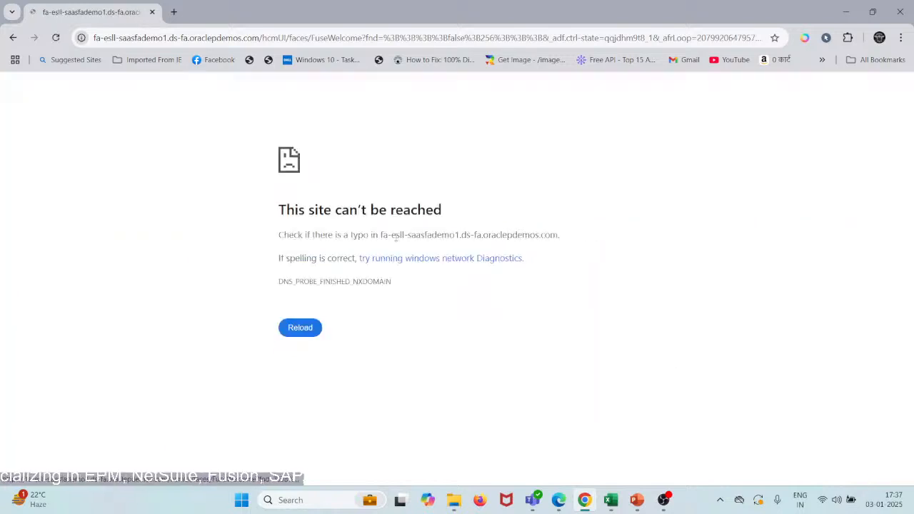
left_click(300, 328)
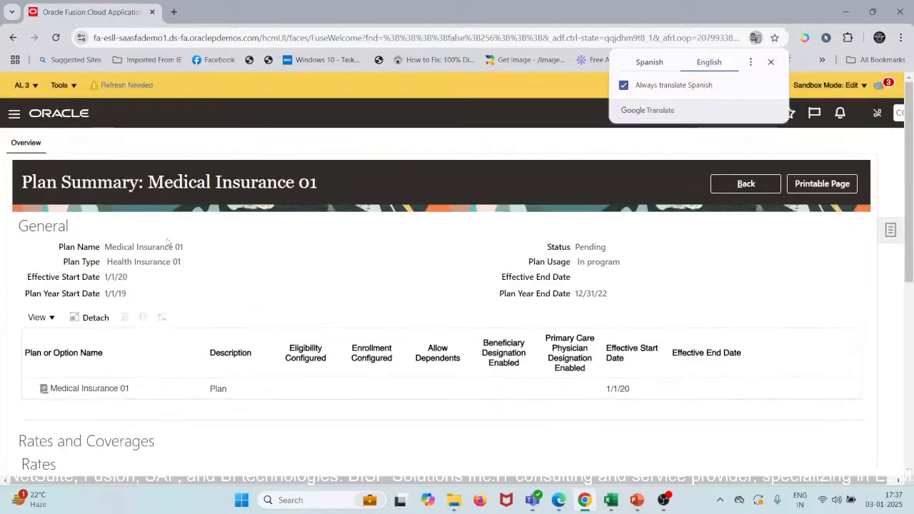
left_click(746, 183)
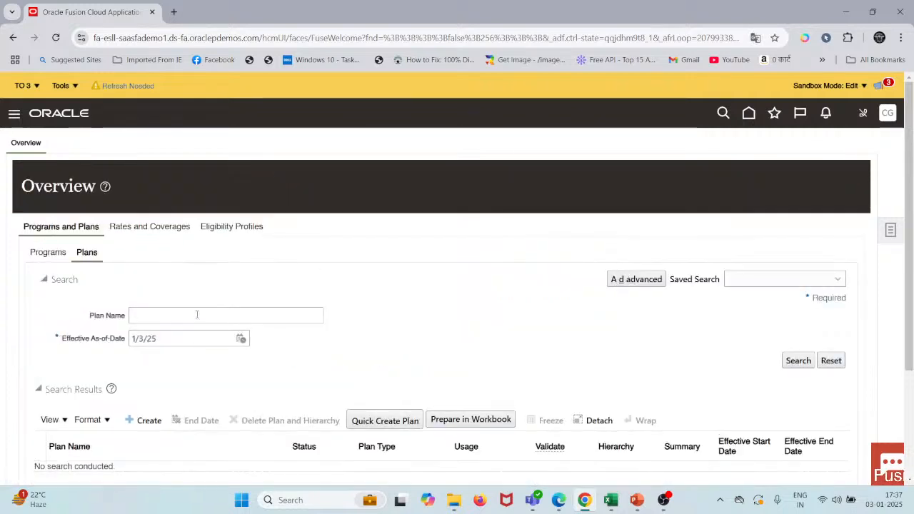
Step: Search the plans by the name Medical Insurance 01 and open the matching plan's basic details
left_click(197, 314)
key("ctrl+v")
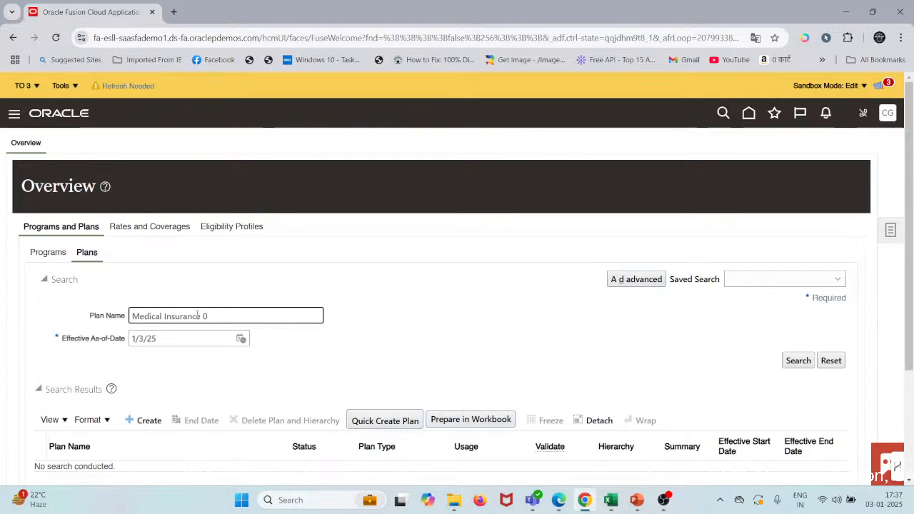
key("Tab")
key("Tab")
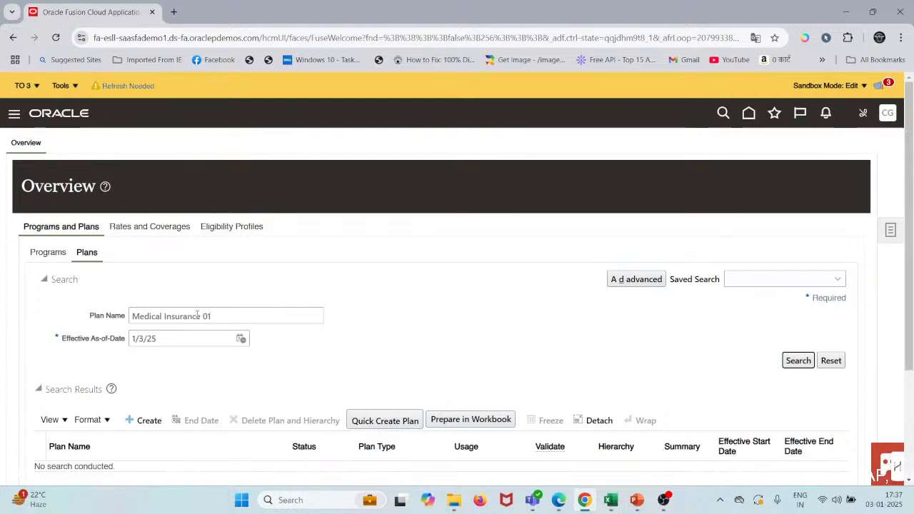
key("Return")
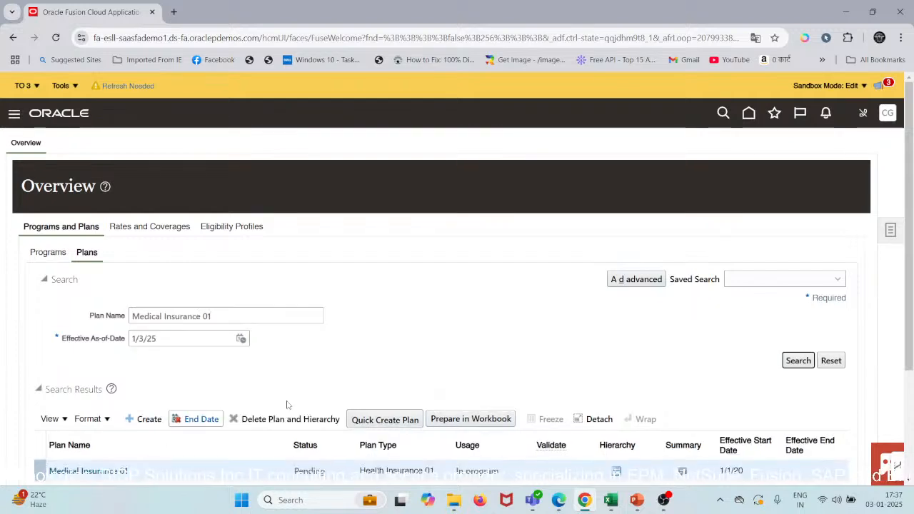
scroll(380, 349, "down", 2)
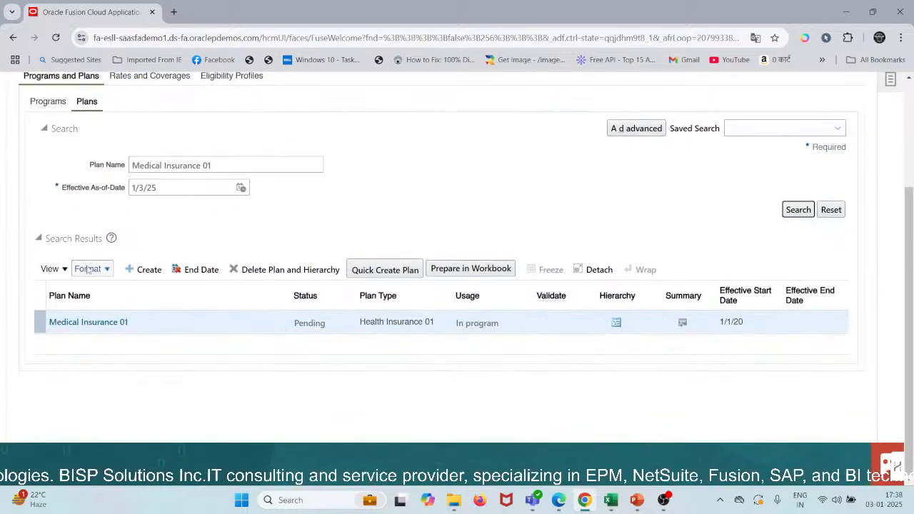
left_click(115, 327)
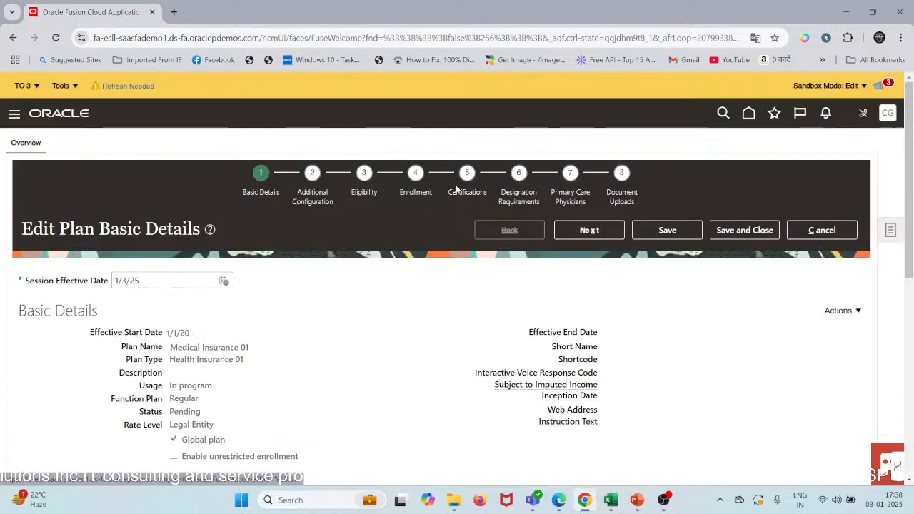
Step: Look over the plan's basic details, its availability year periods and its options section
scroll(387, 227, "down", 2)
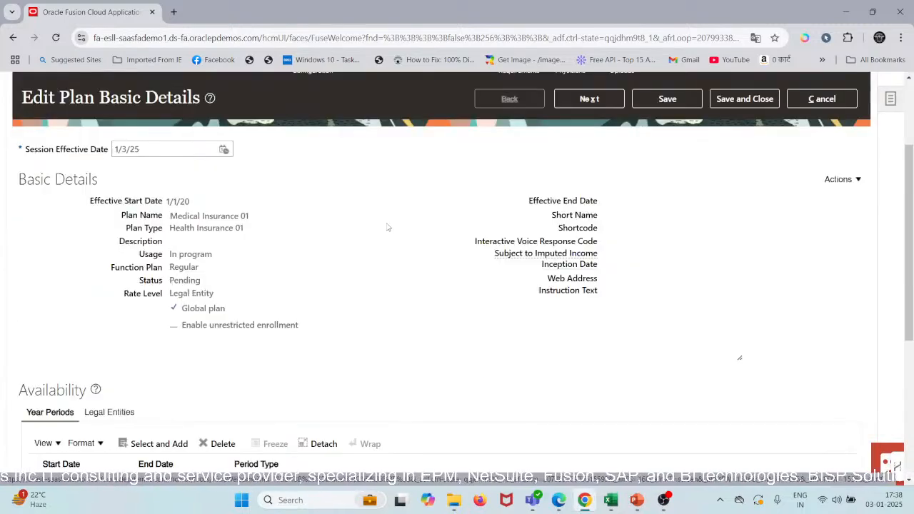
scroll(388, 227, "down", 2)
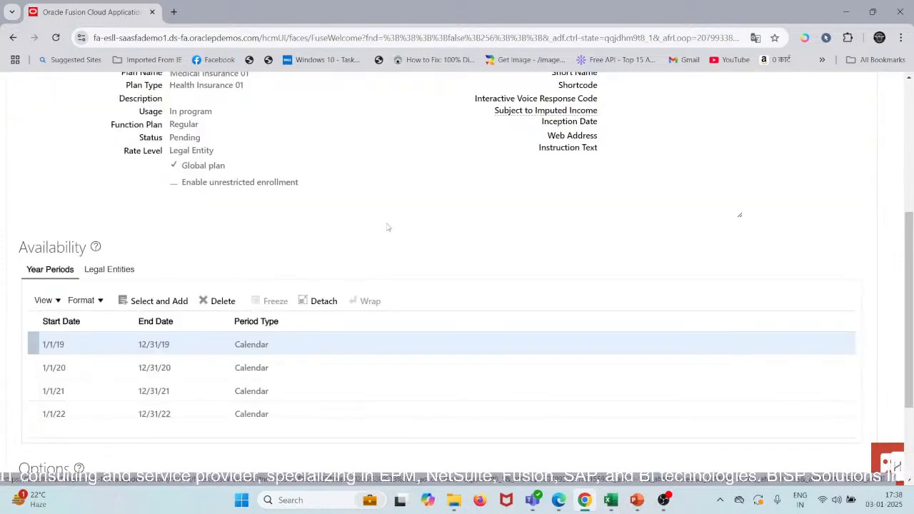
scroll(387, 223, "down", 1)
scroll(290, 307, "down", 1)
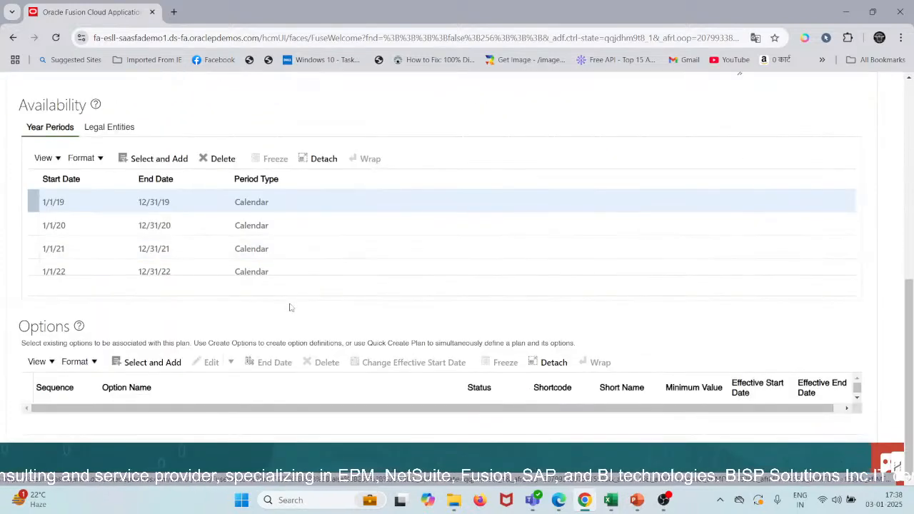
scroll(291, 308, "up", 1)
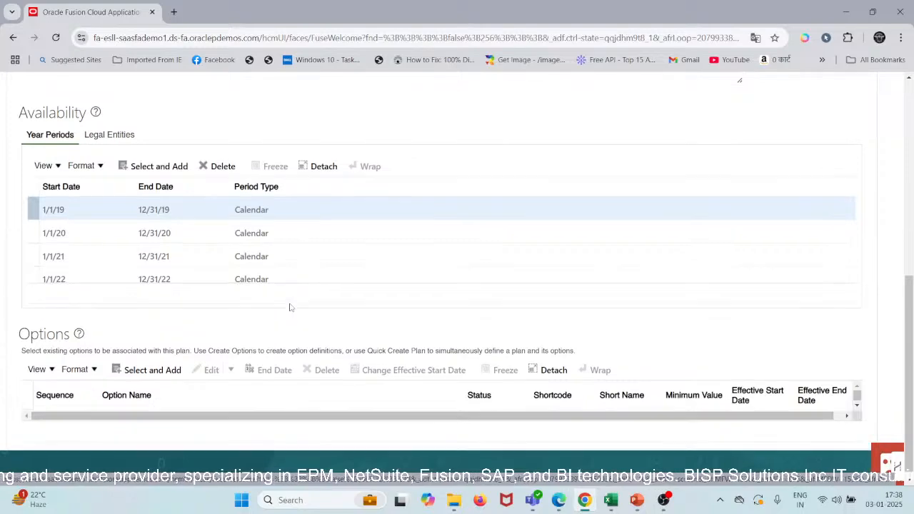
Step: Start an update of the Medical Insurance 01 plan to make its basic details editable
scroll(243, 353, "up", 4)
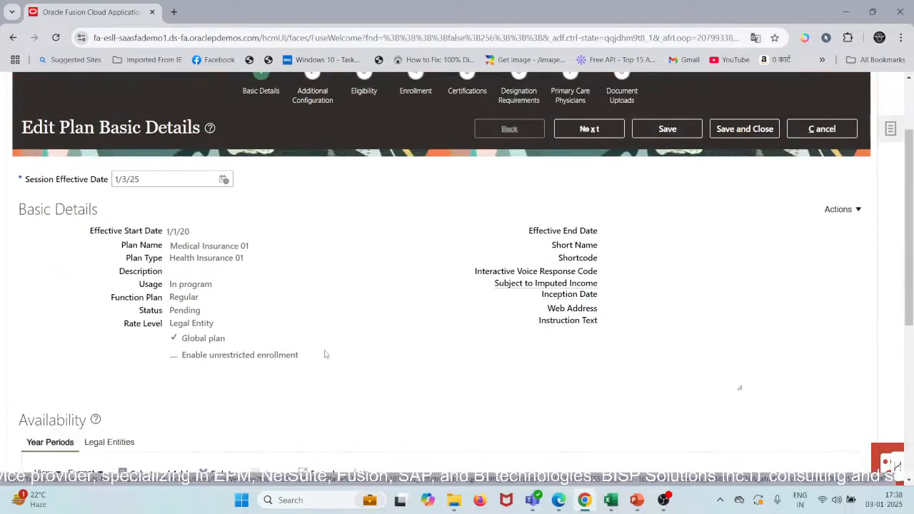
left_click(847, 210)
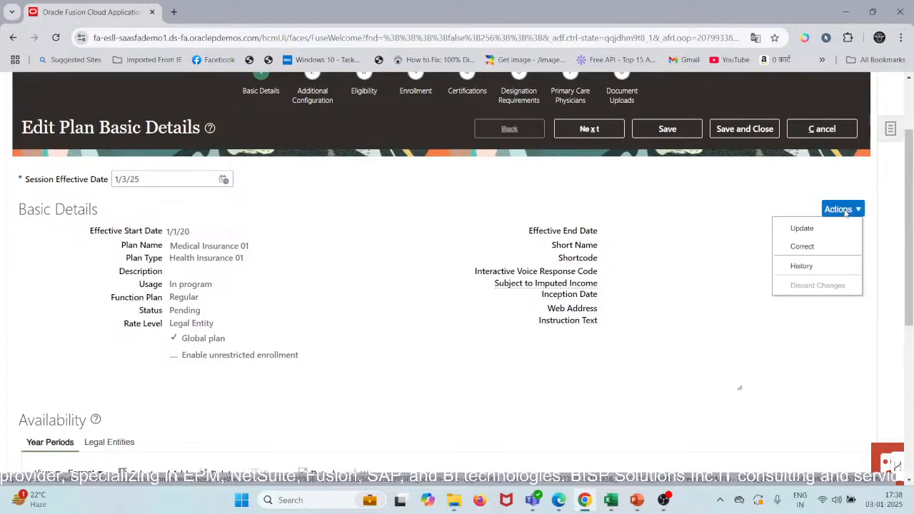
left_click(802, 228)
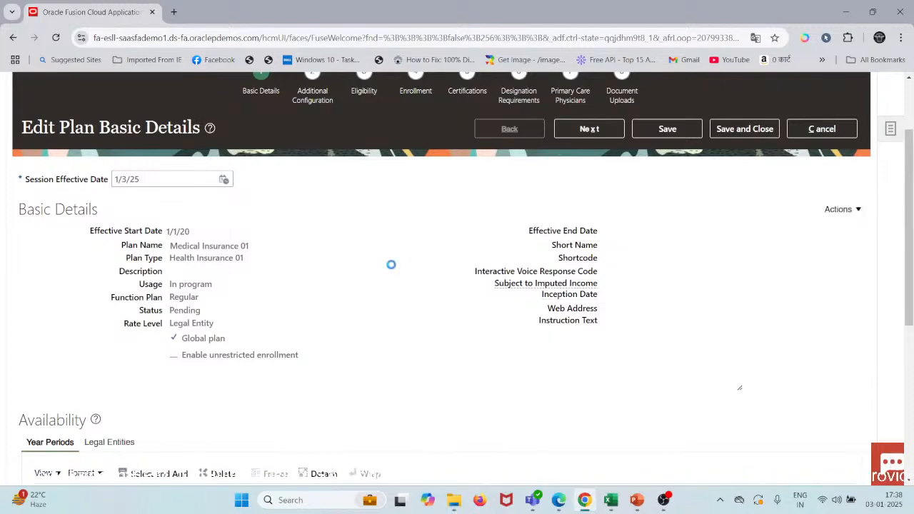
Step: Add all available year periods to the plan's availability
scroll(392, 266, "down", 5)
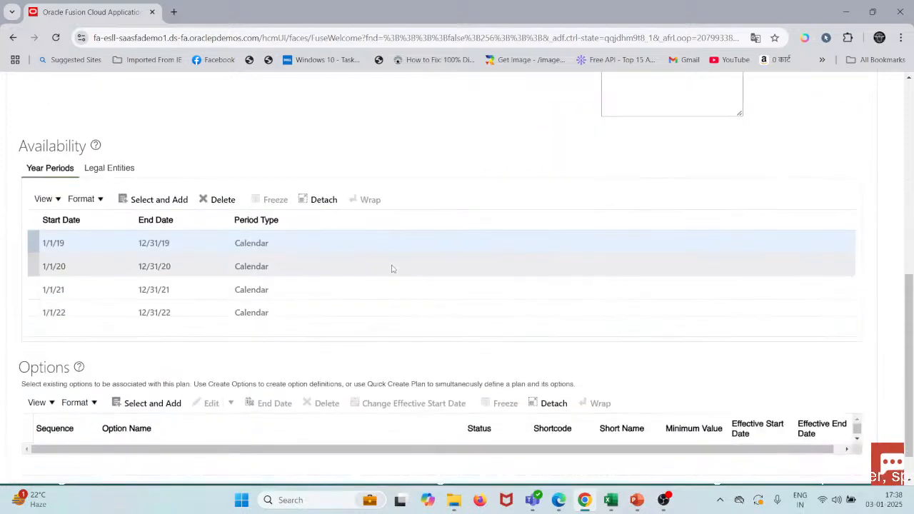
left_click(160, 200)
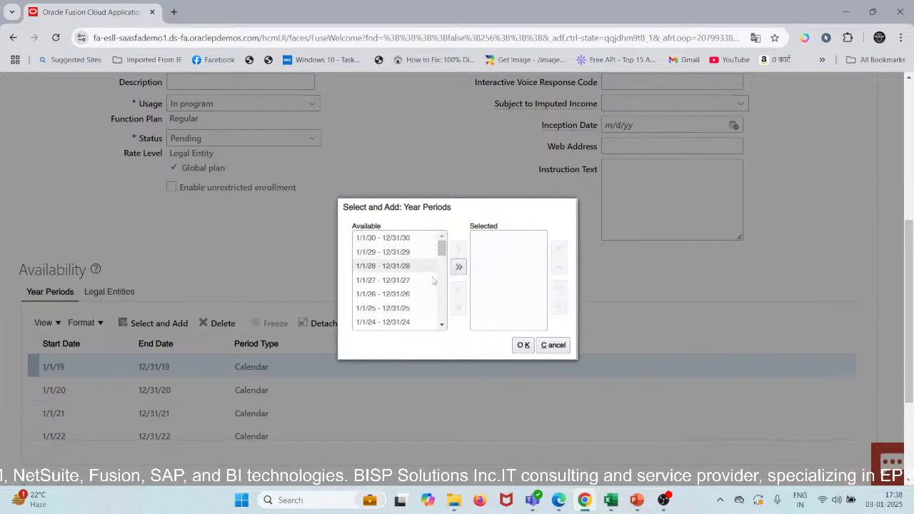
left_click(392, 322)
left_click(405, 310, "shift")
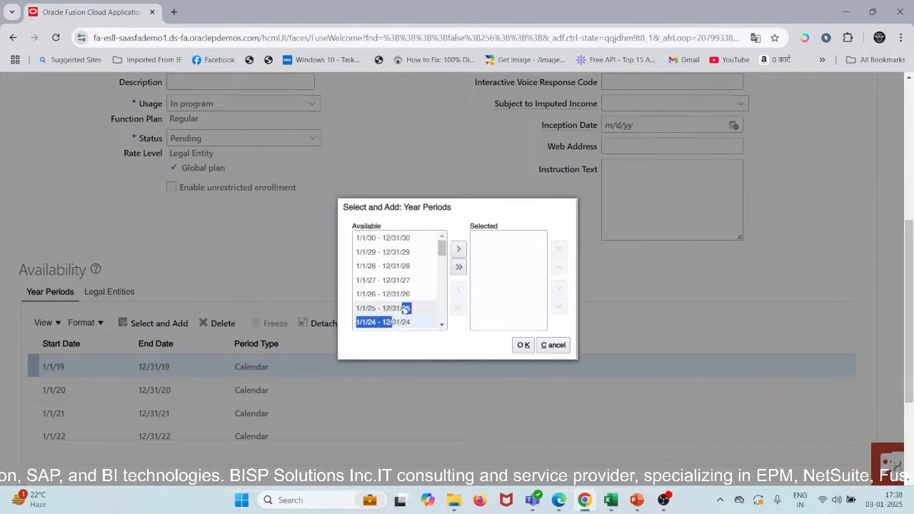
left_click(457, 252)
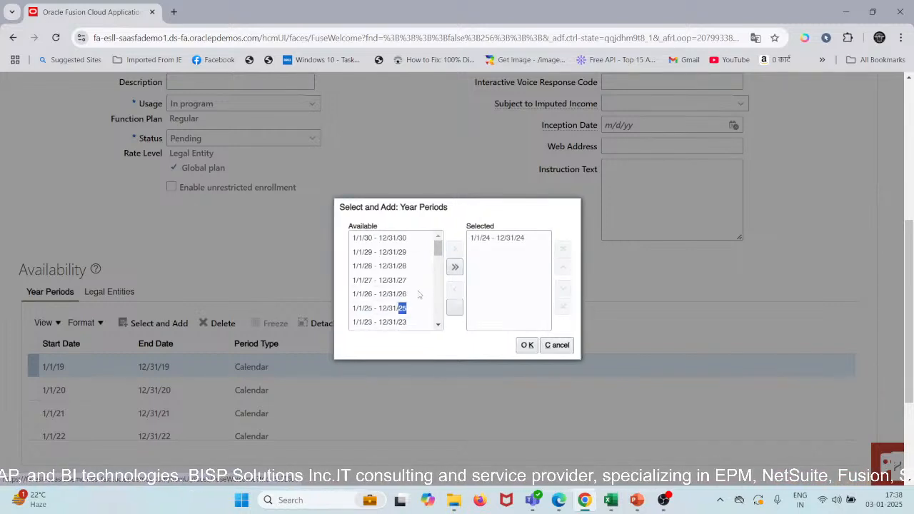
left_click(455, 266)
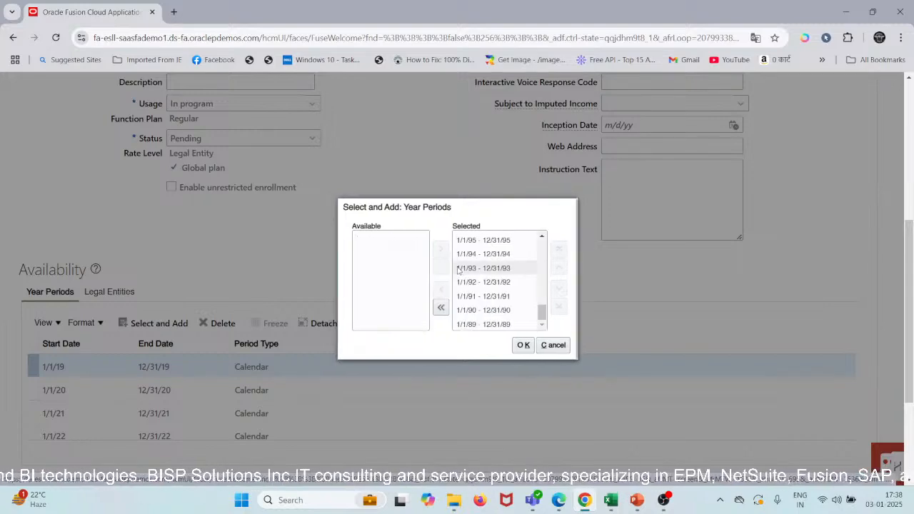
scroll(482, 285, "up", 15)
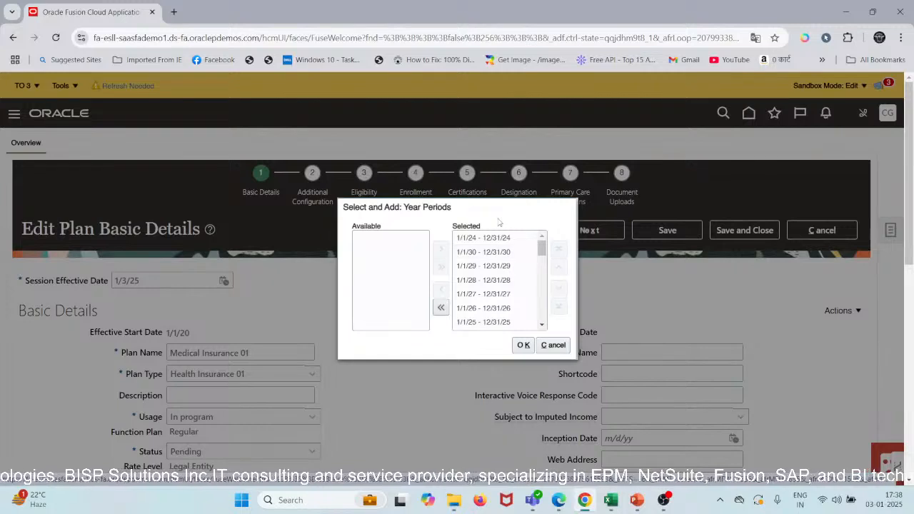
left_click(522, 345)
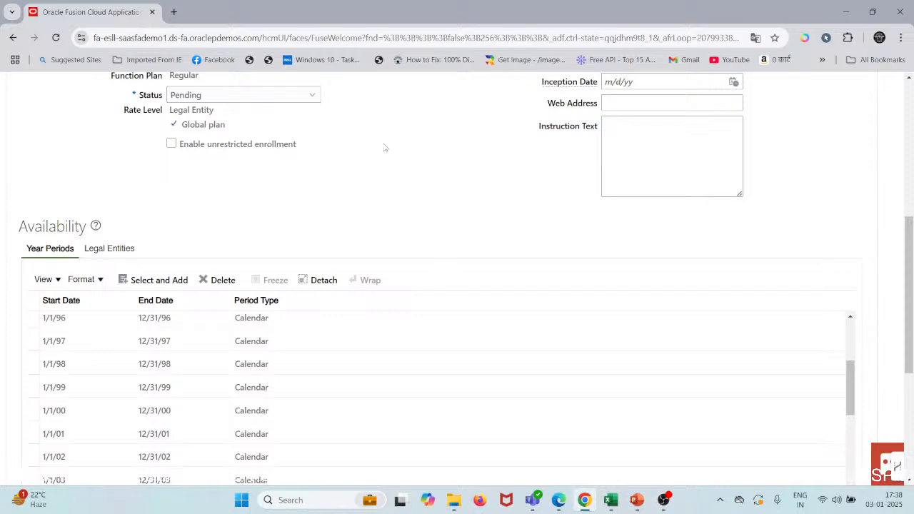
Step: Look through the year periods added to the plan's availability, checking their start dates, end dates and period types
scroll(341, 316, "down", 2)
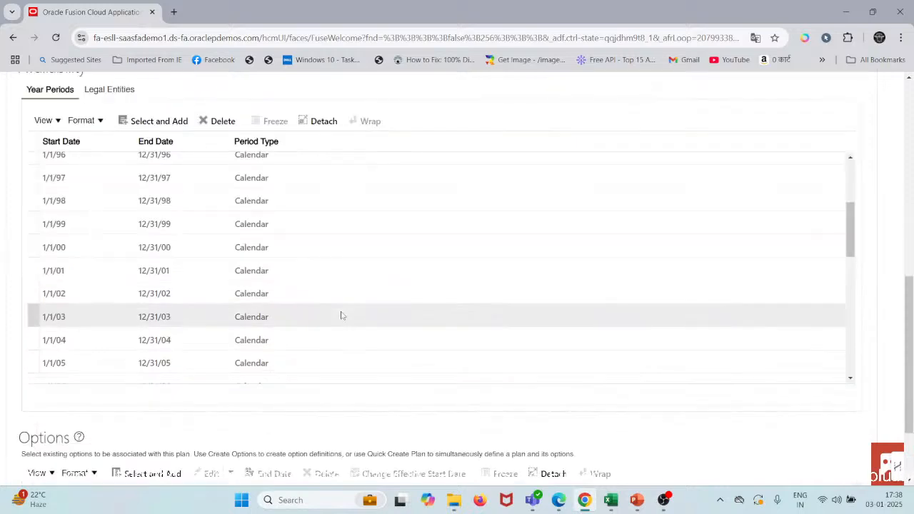
scroll(342, 316, "down", 3)
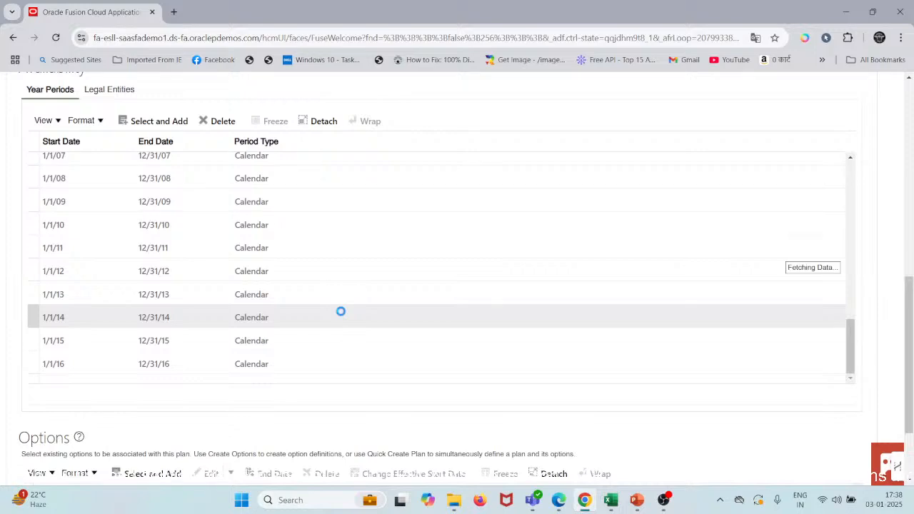
scroll(341, 311, "down", 5)
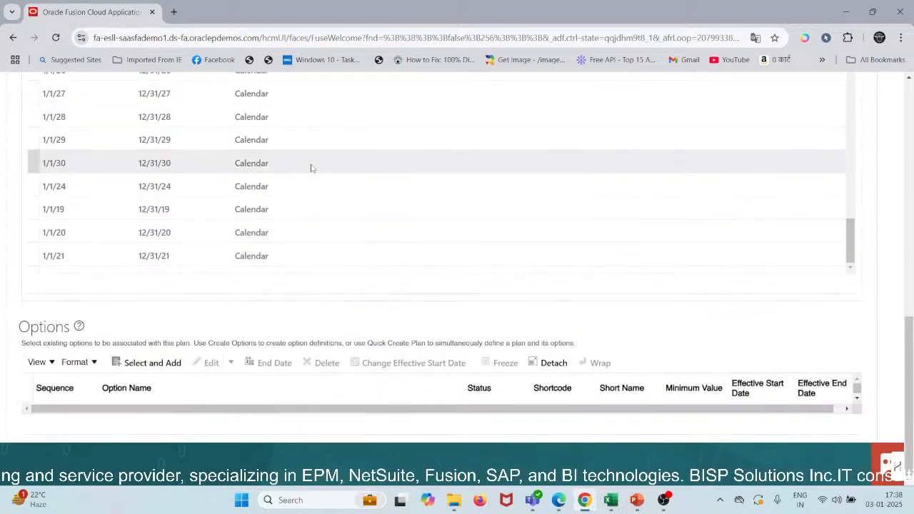
scroll(311, 168, "up", 3)
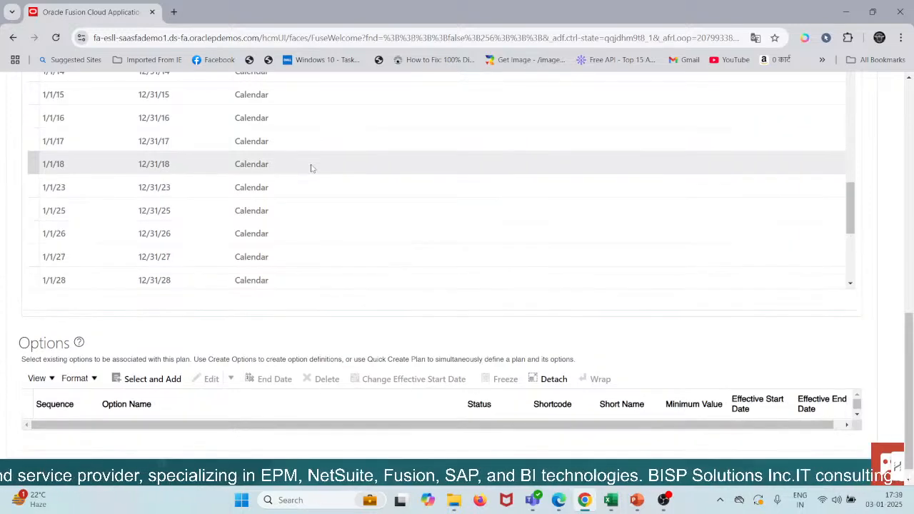
scroll(311, 167, "down", 3)
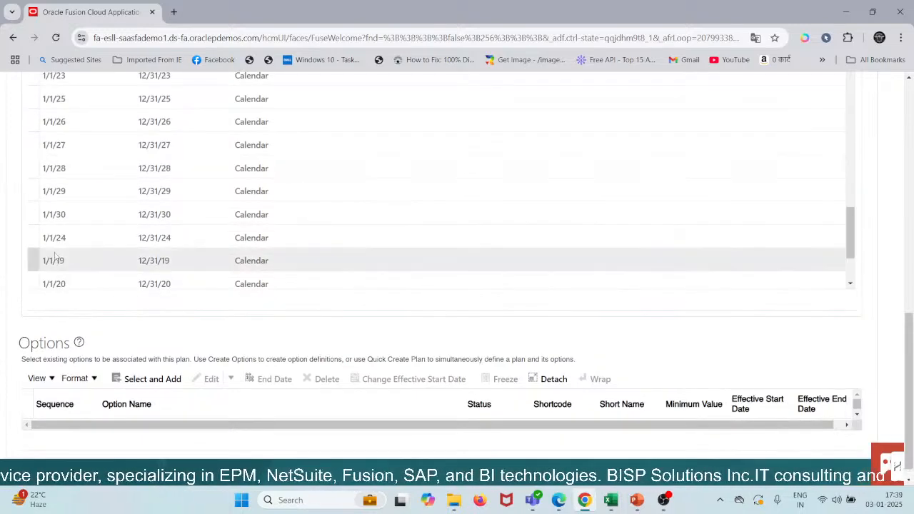
scroll(51, 224, "up", 2)
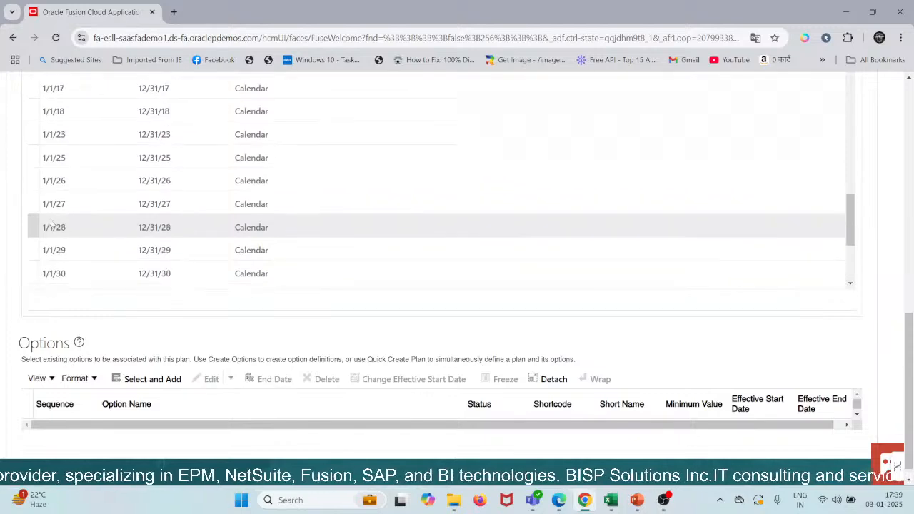
scroll(51, 223, "down", 3)
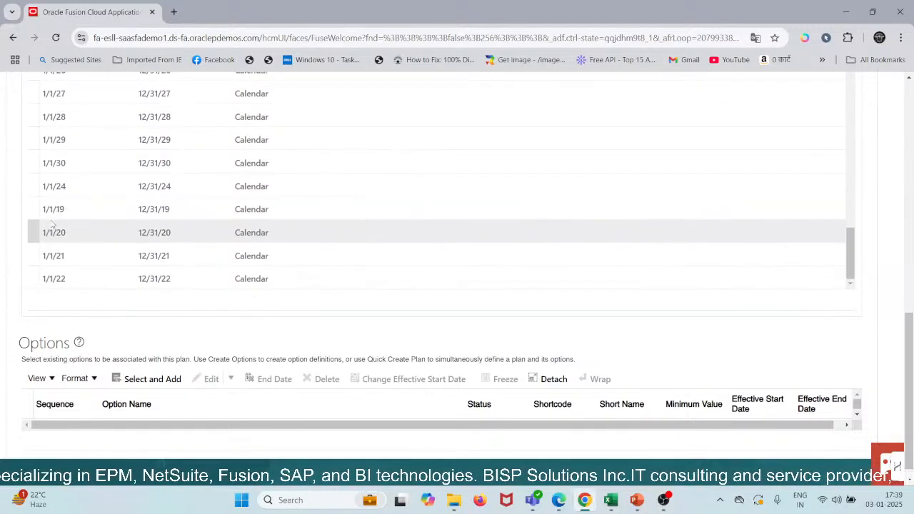
scroll(12, 241, "up", 2)
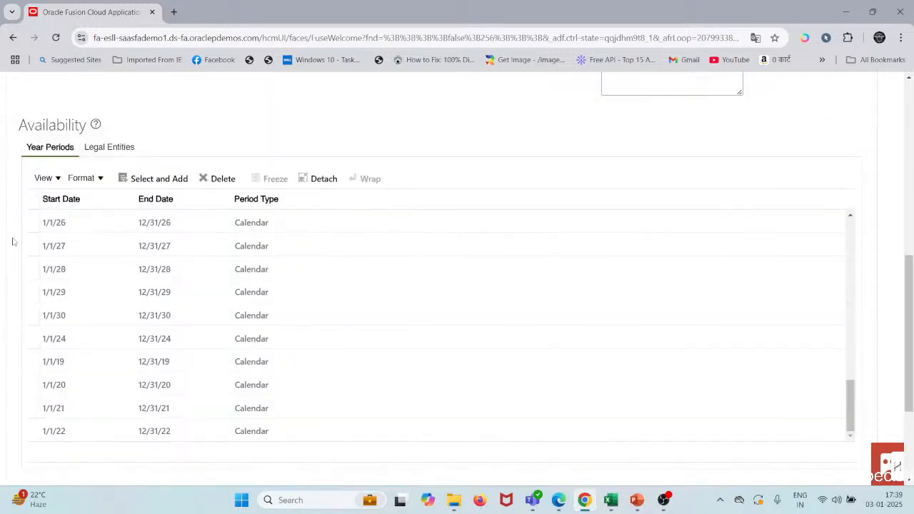
scroll(12, 241, "up", 2)
Step: Look over the form for adding an existing option to the plan and close it without adding one
scroll(253, 210, "down", 3)
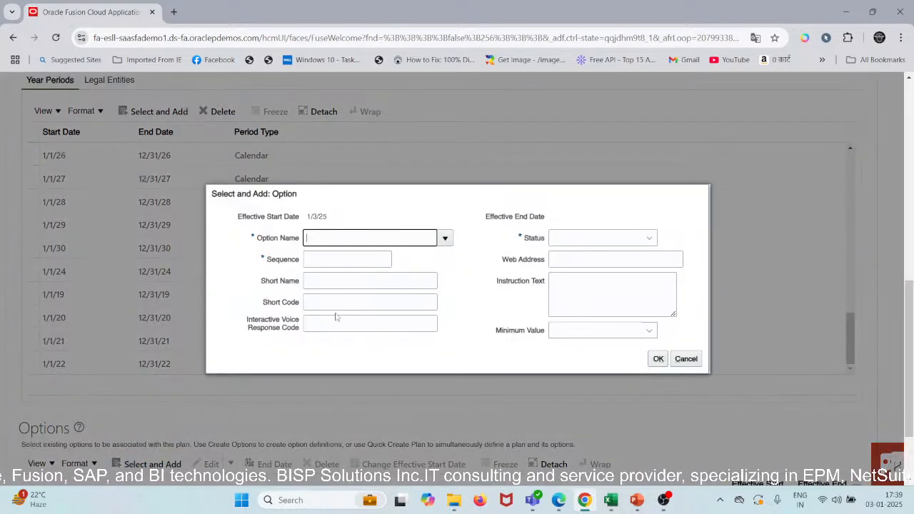
left_click(448, 242)
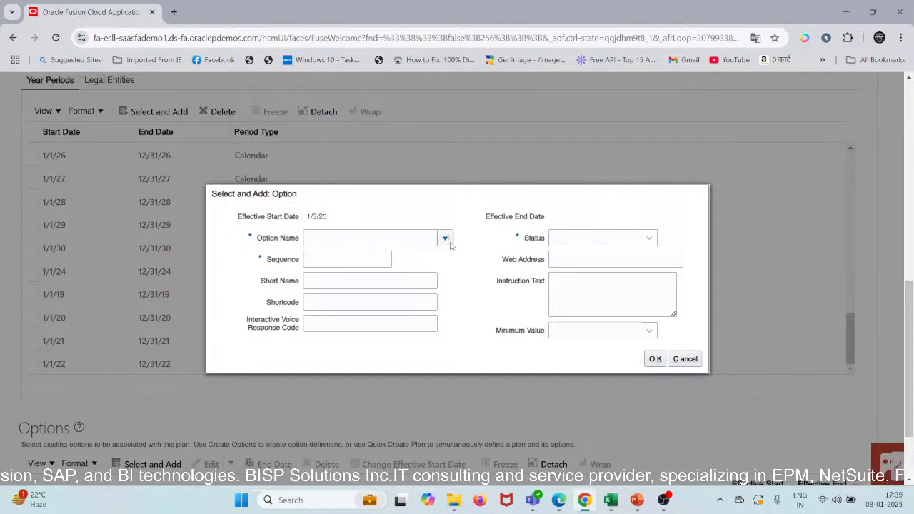
left_click(684, 359)
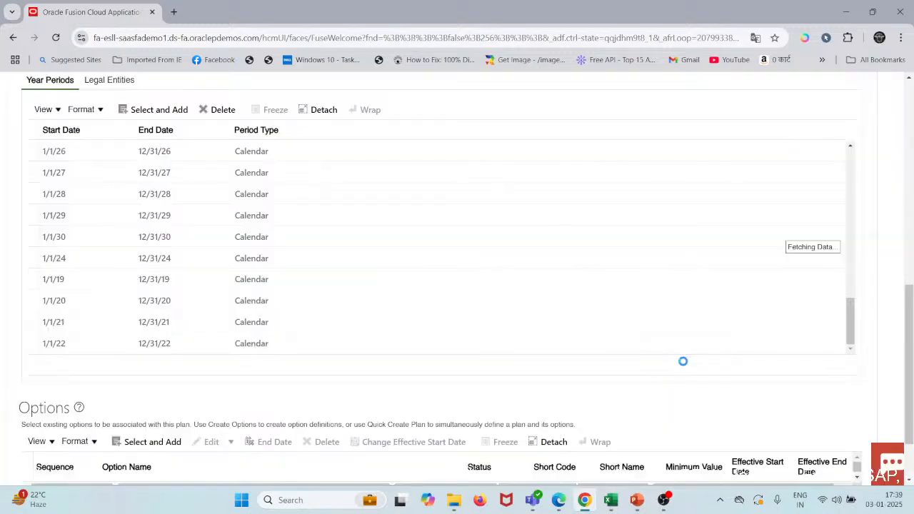
Step: Cancel the plan edit, discard its unsaved changes and return to the plans overview
scroll(382, 229, "up", 3)
scroll(382, 229, "up", 10)
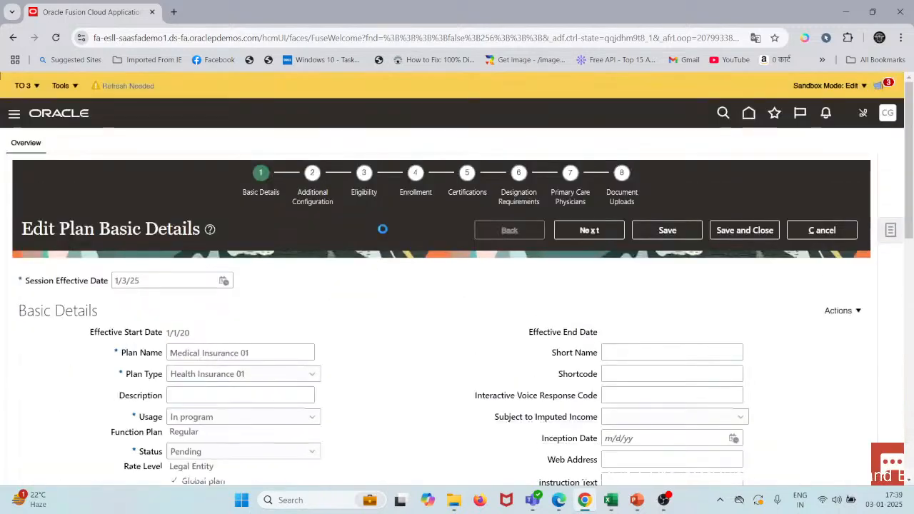
left_click(831, 230)
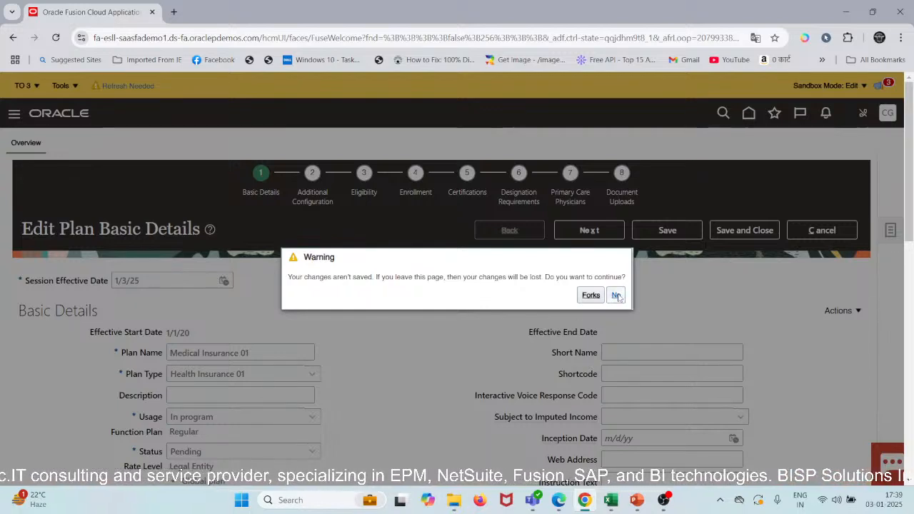
left_click(590, 297)
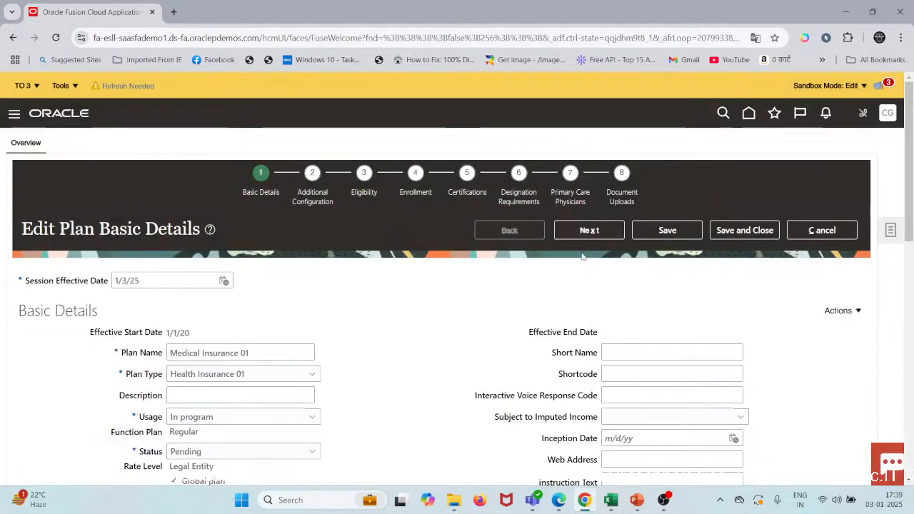
left_click(816, 230)
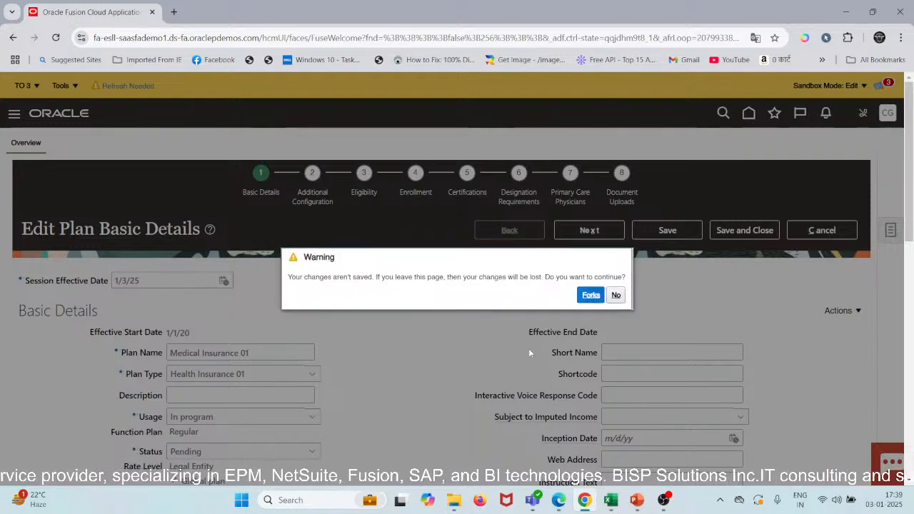
key("Return")
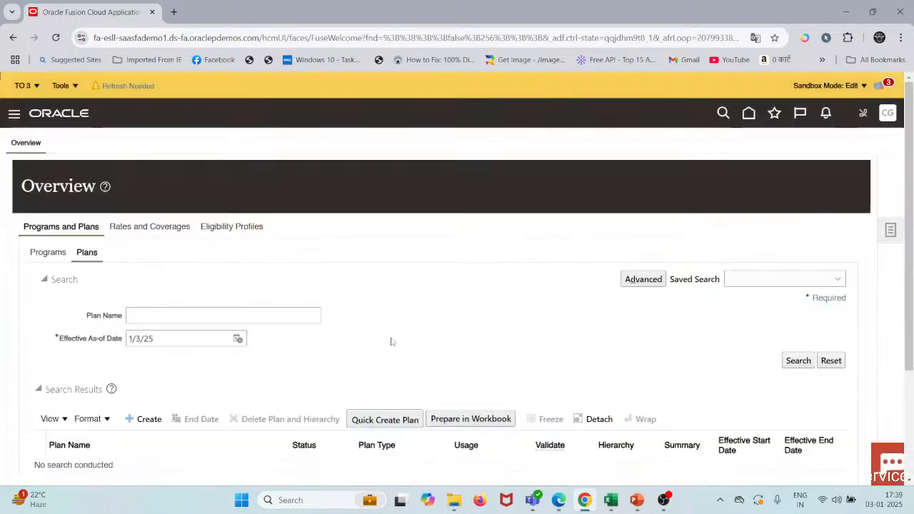
Step: Start creating a new plan and look over its basic details, year period availability and options sections
scroll(282, 325, "down", 3)
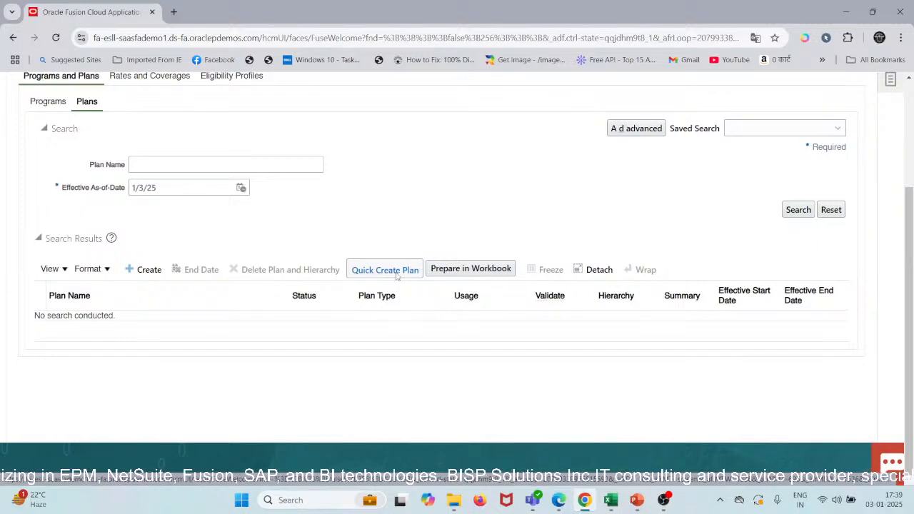
left_click(134, 271)
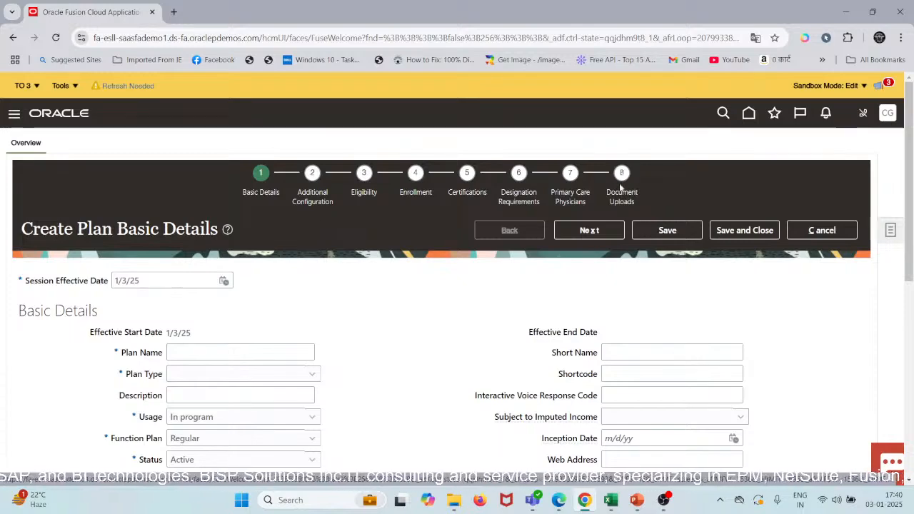
scroll(318, 402, "down", 1)
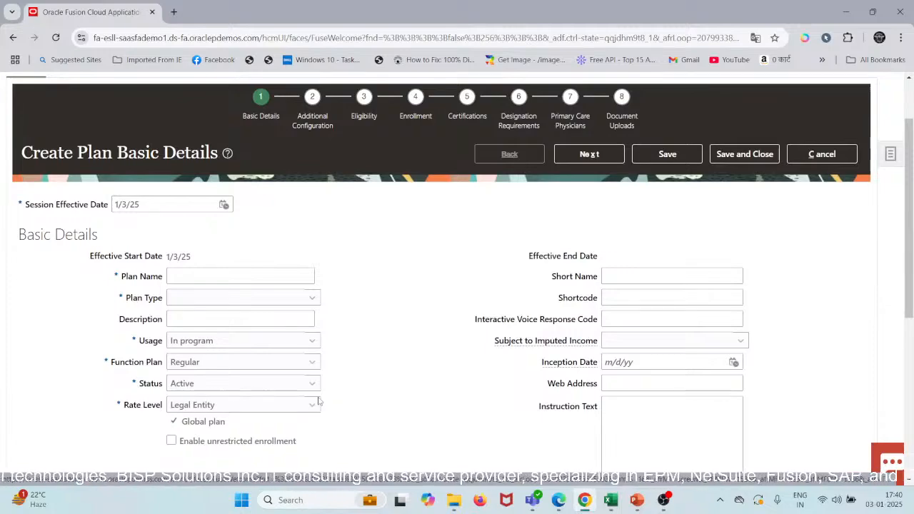
scroll(318, 402, "down", 1)
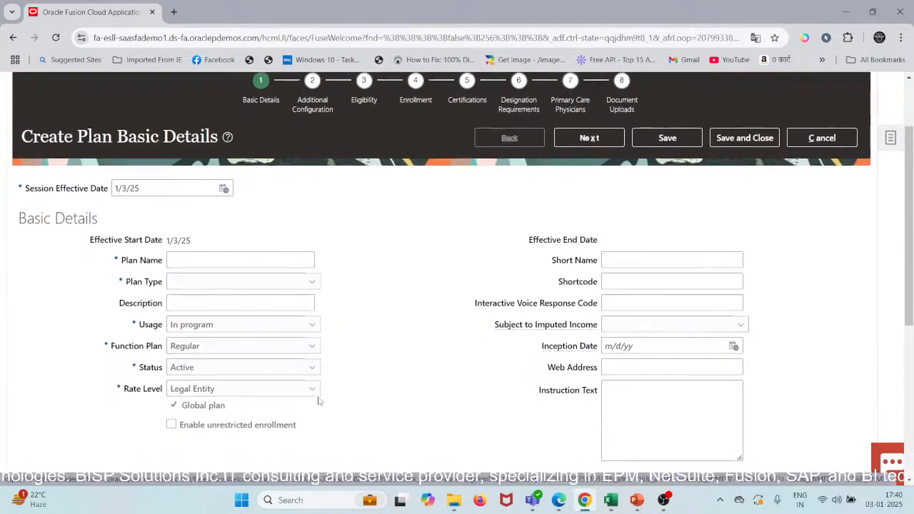
scroll(318, 402, "down", 1)
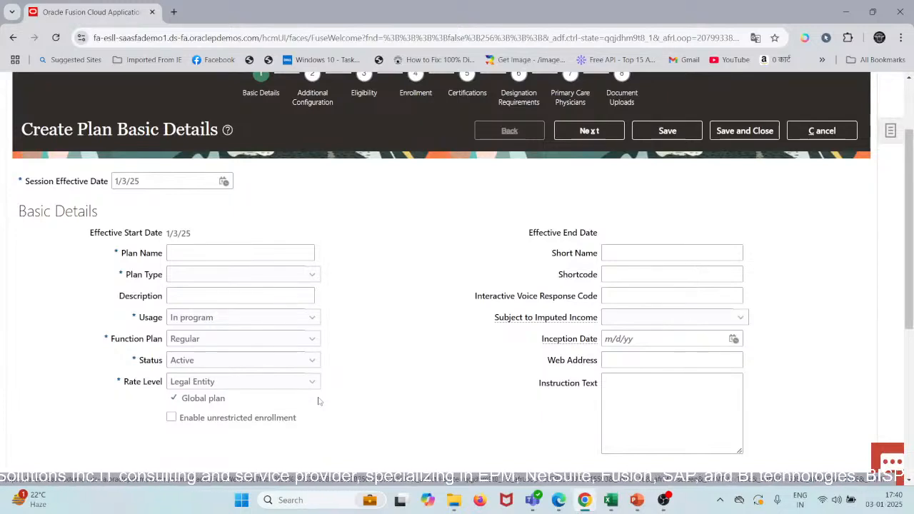
scroll(319, 402, "down", 1)
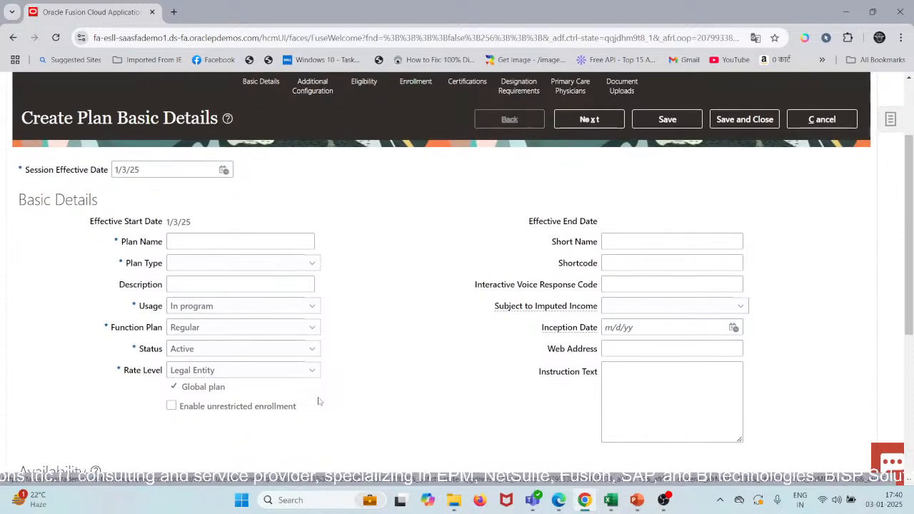
scroll(319, 402, "up", 1)
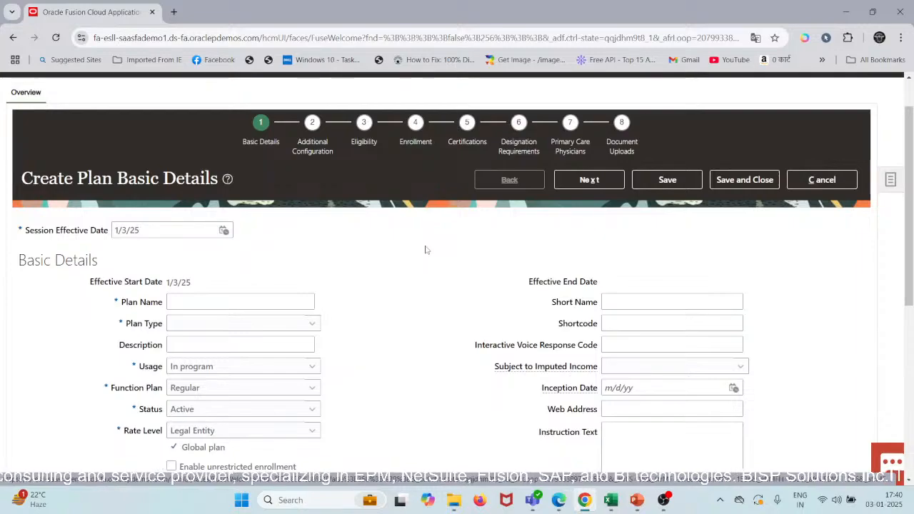
scroll(425, 249, "down", 5)
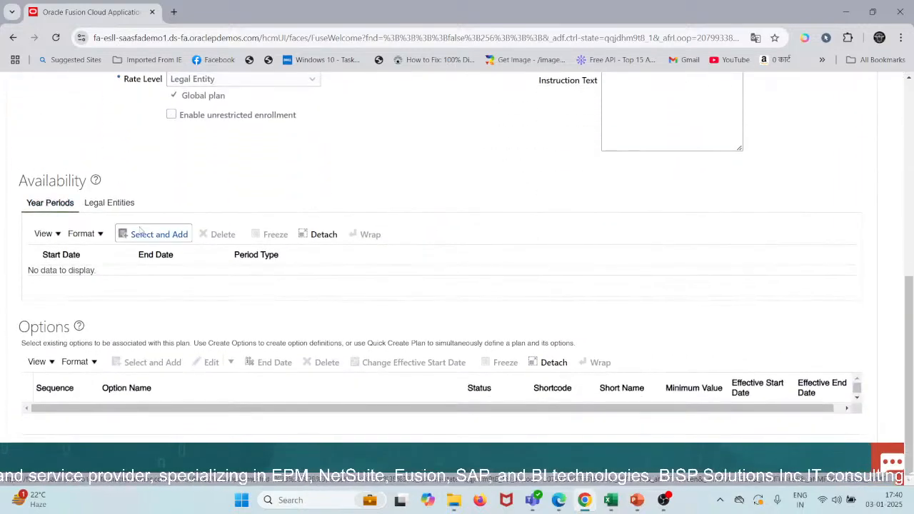
scroll(140, 230, "up", 1)
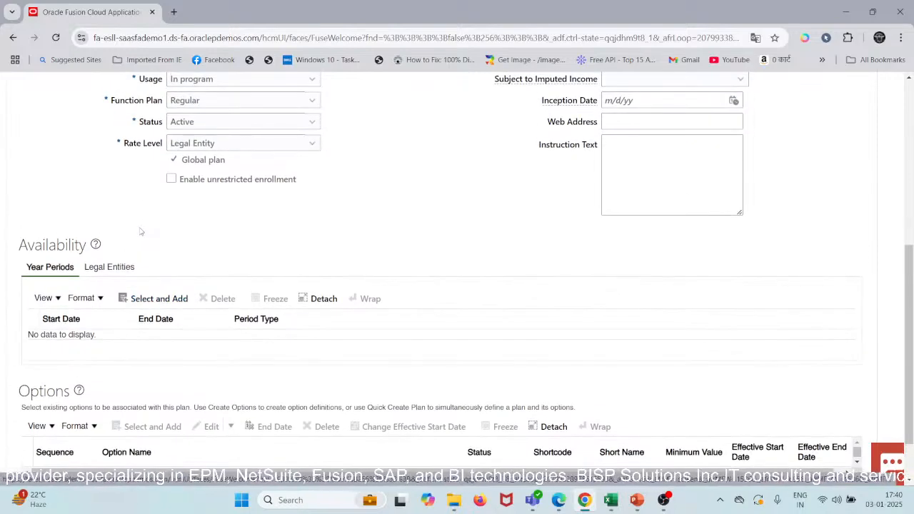
scroll(170, 215, "up", 4)
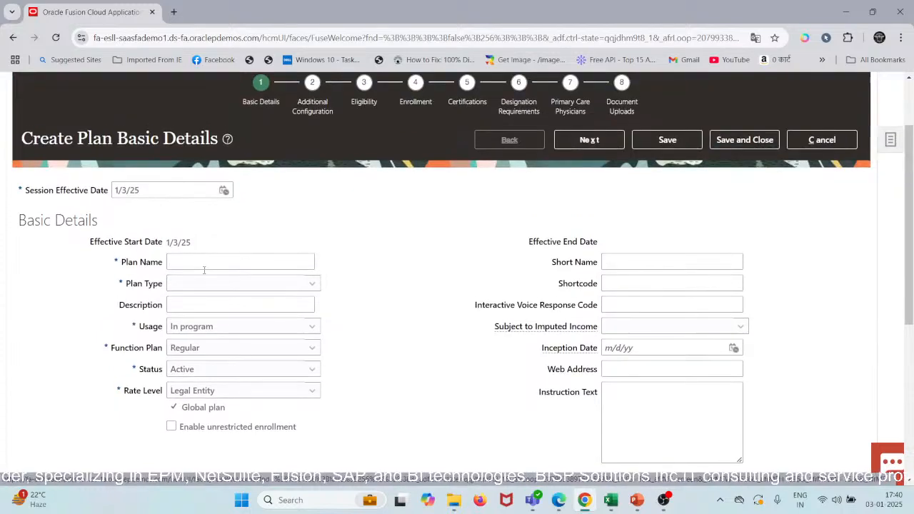
Step: Check the new plan's session effective date, then cancel the plan creation and confirm leaving without saving
left_click_drag(141, 189, 121, 190)
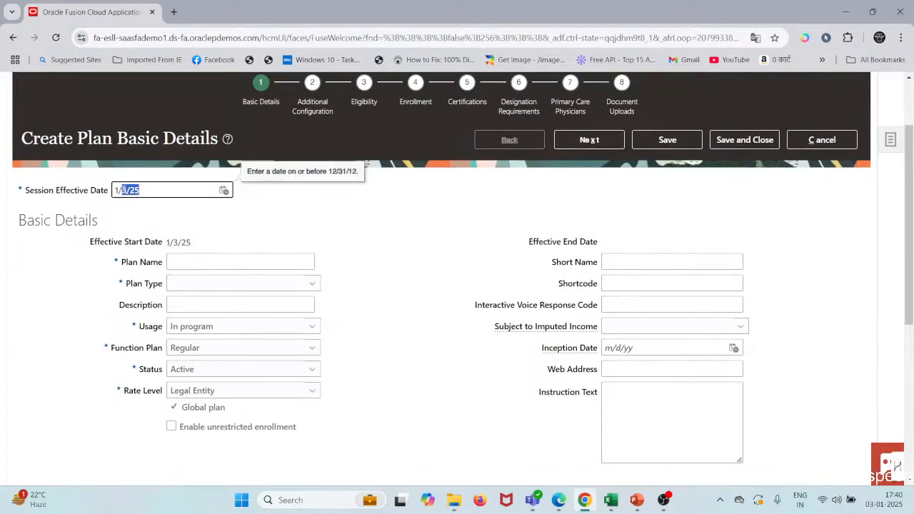
scroll(352, 299, "up", 1)
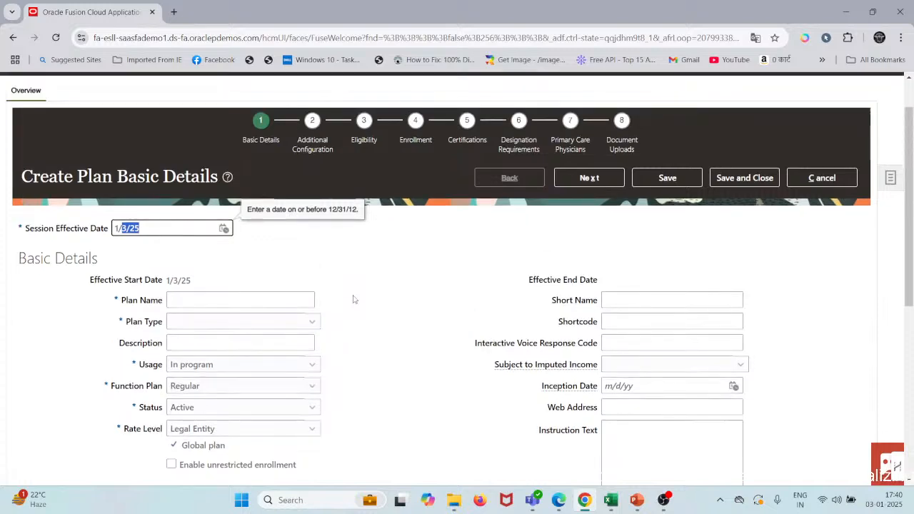
left_click(339, 265)
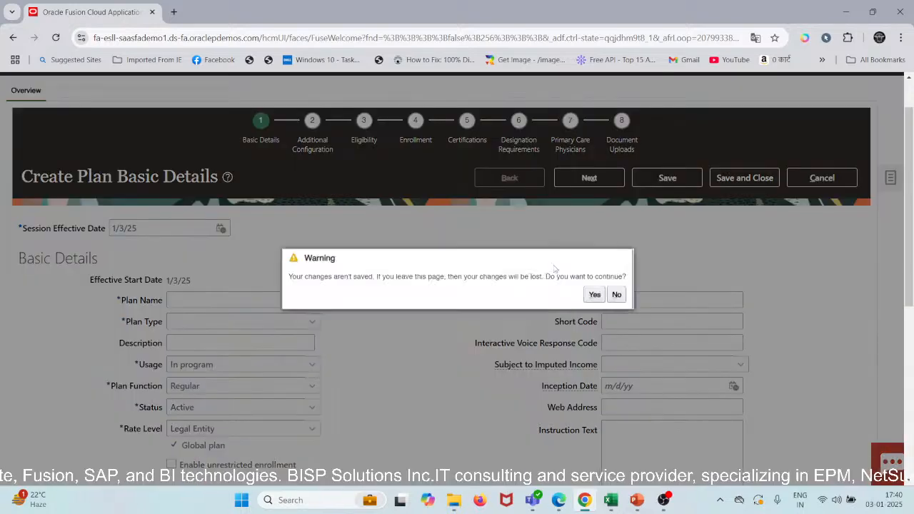
left_click(590, 295)
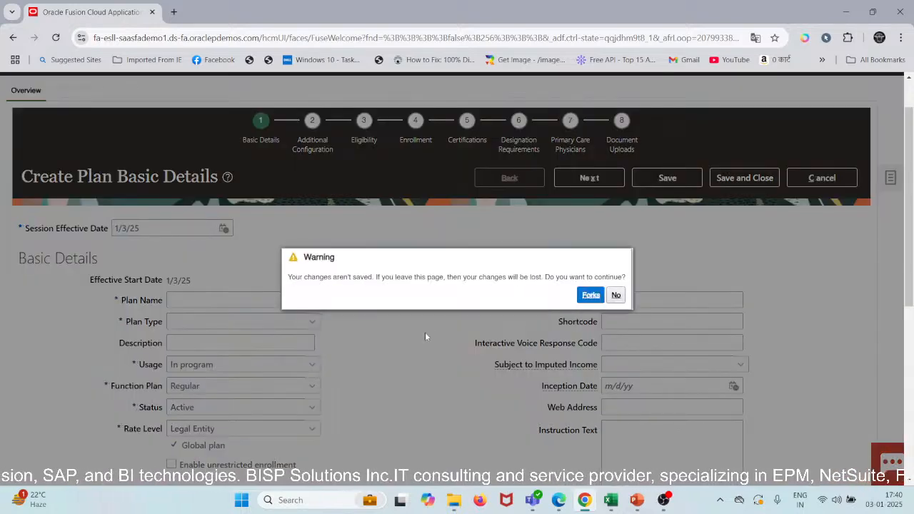
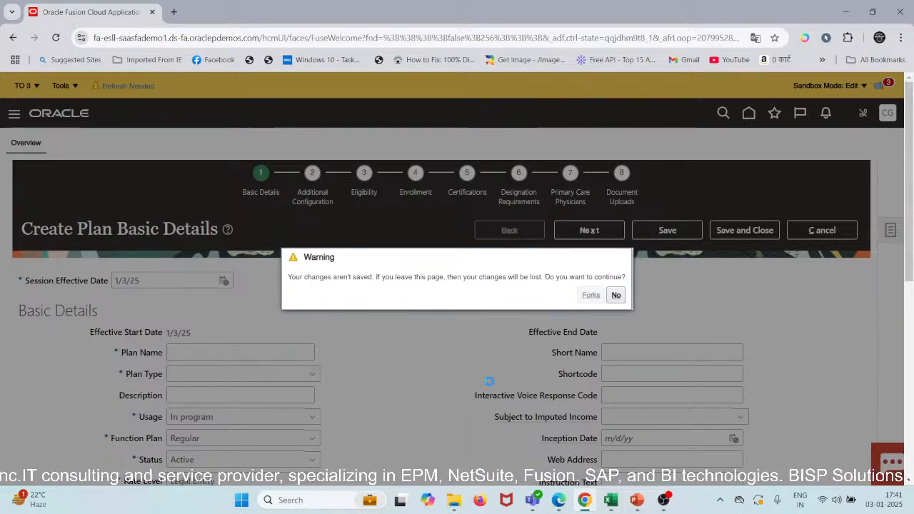
Step: Leave the plan creation without saving, and find and open the plan Medical Insurance 01 by its name
left_click(590, 295)
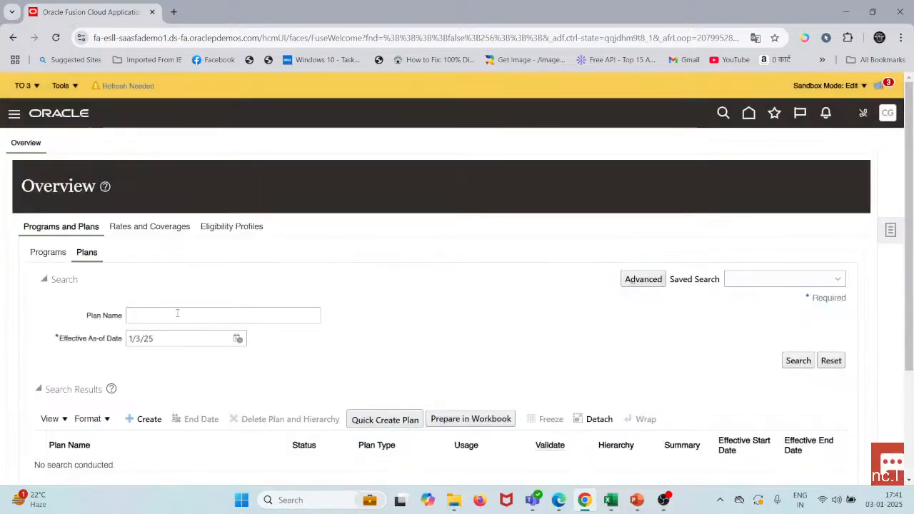
scroll(177, 312, "down", 2)
left_click(200, 170)
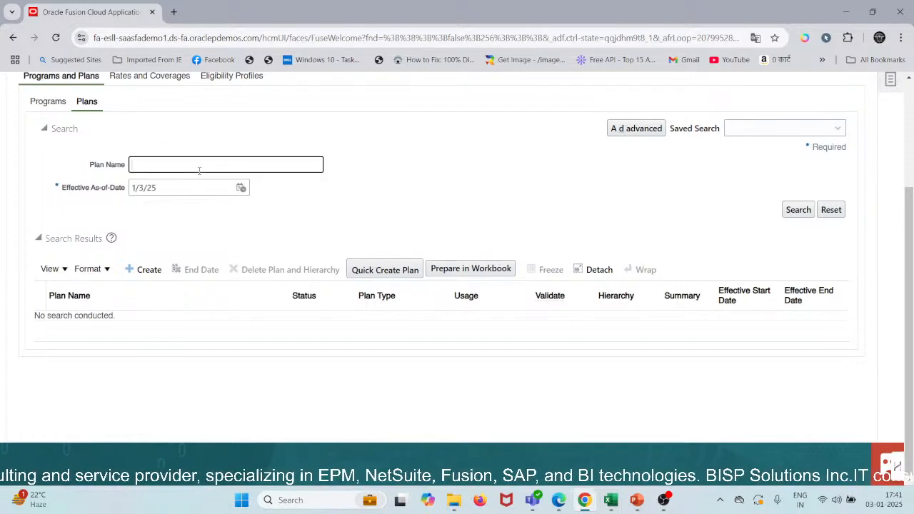
type("Medical Insurance 0")
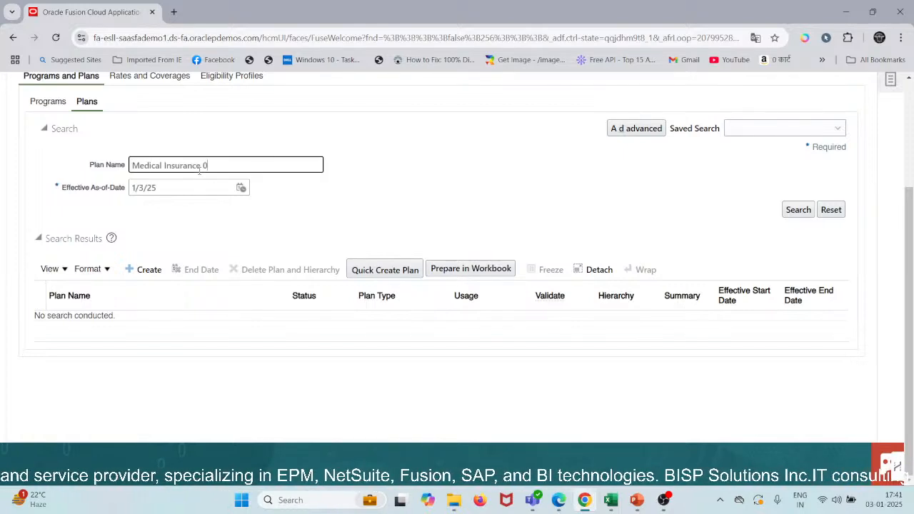
key("Tab")
key("Tab")
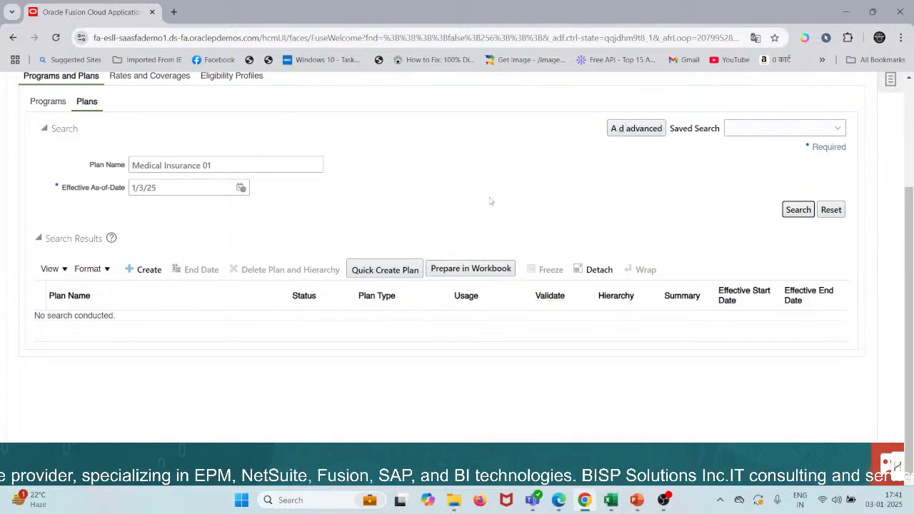
left_click(809, 215)
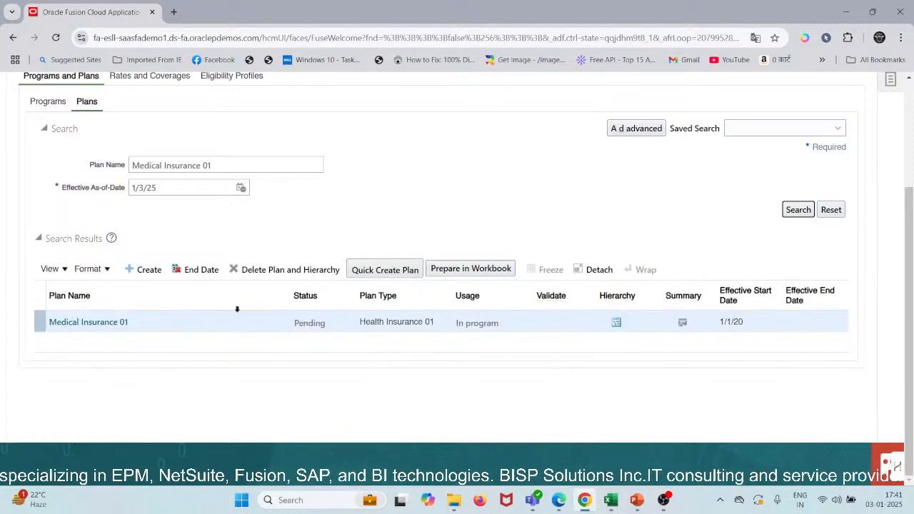
left_click(103, 324)
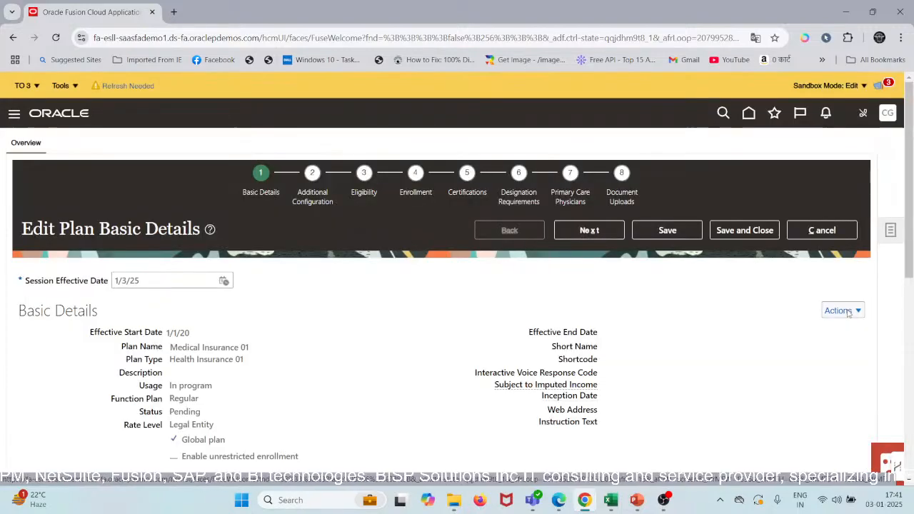
Step: Start updating the plan's basic details and change the session effective date to 1/1/20, accepting the loss of unsaved changes
left_click(856, 310)
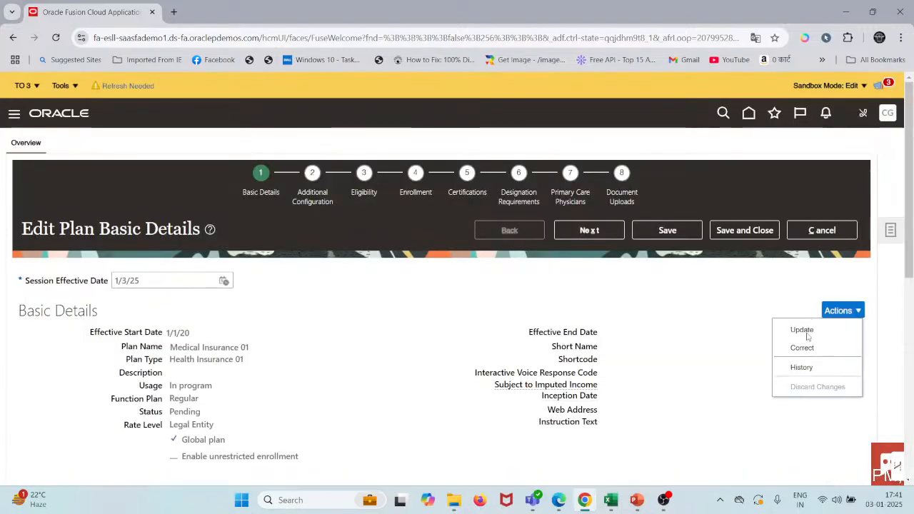
left_click(802, 330)
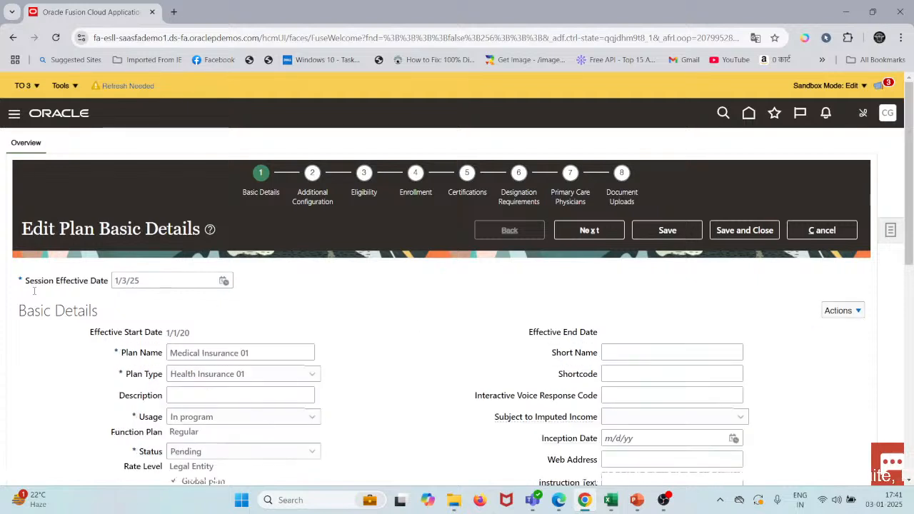
triple_click(127, 281)
type("1/31")
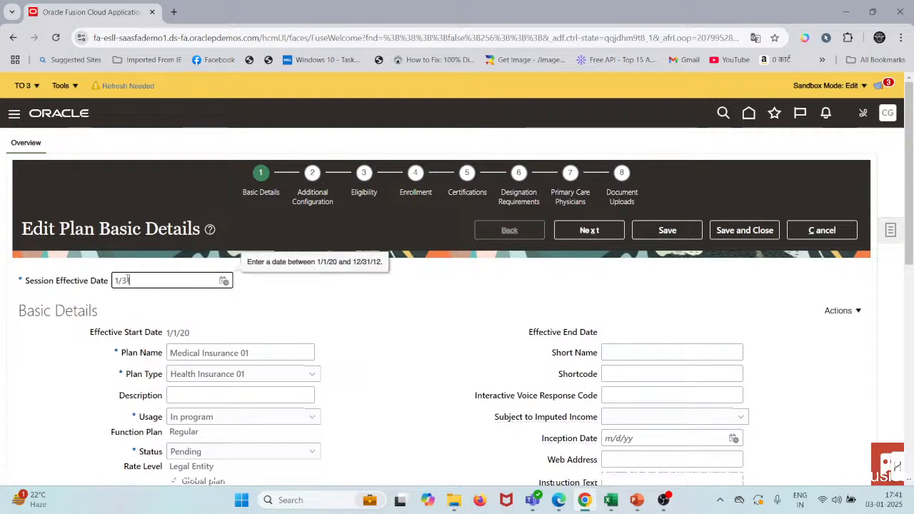
type("/12")
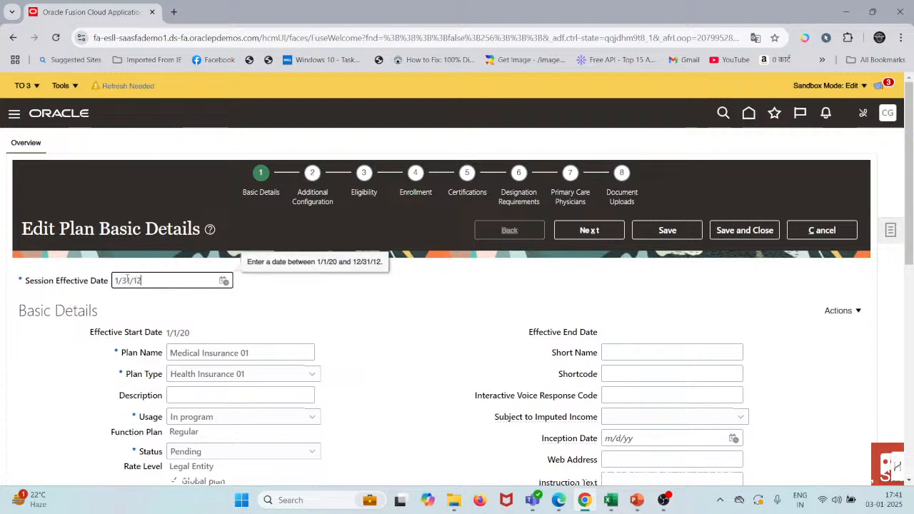
key("BackSpace")
key("BackSpace")
key("BackSpace")
key("BackSpace")
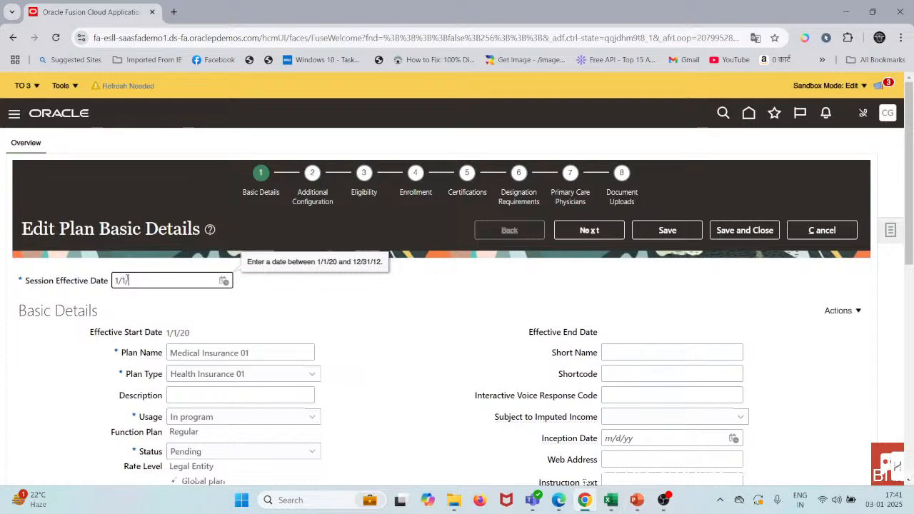
key("Tab")
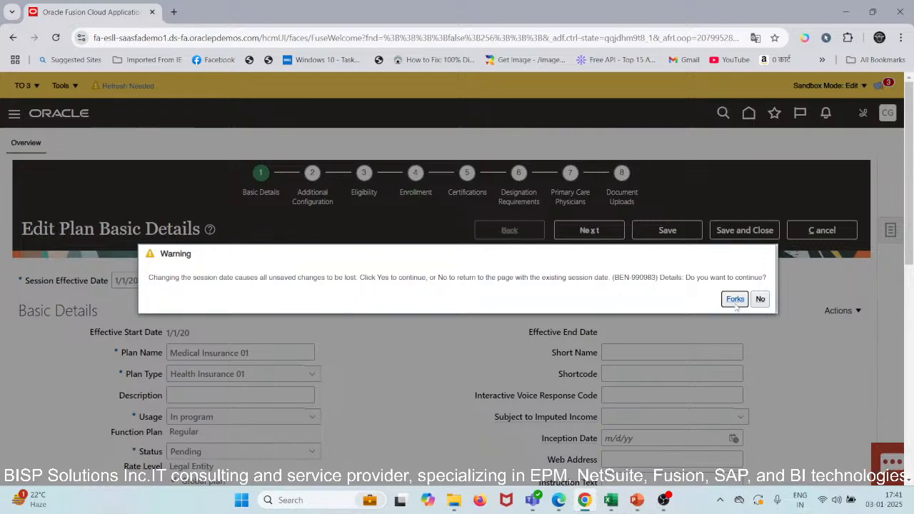
left_click(737, 303)
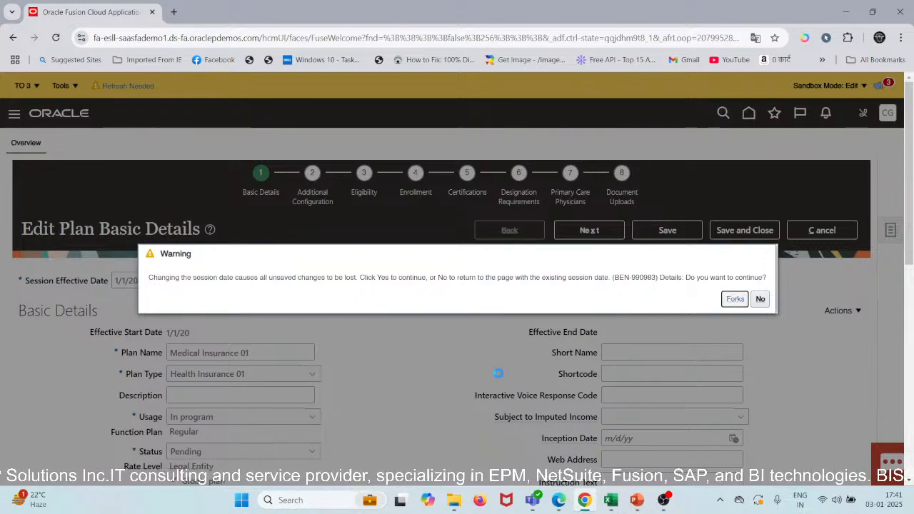
Step: Put the basic details of the plan into update mode for the current session date
scroll(500, 379, "down", 2)
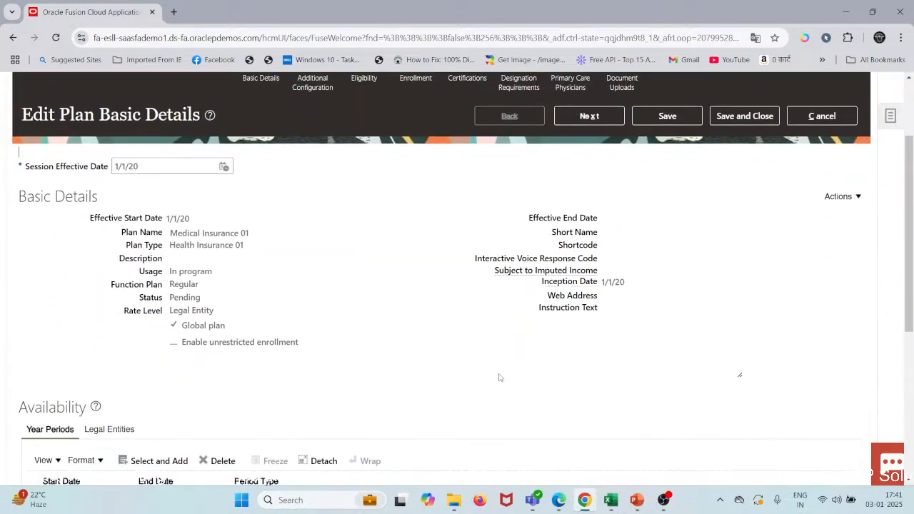
left_click(835, 198)
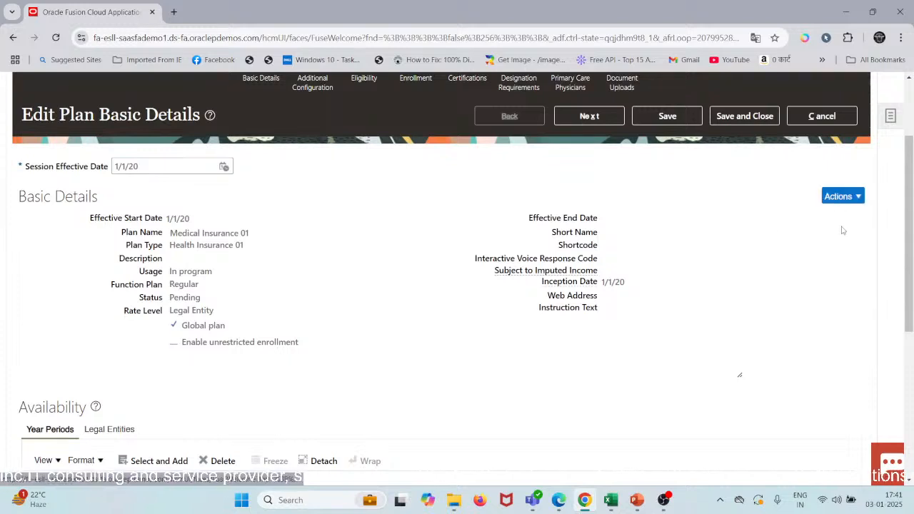
left_click(827, 216)
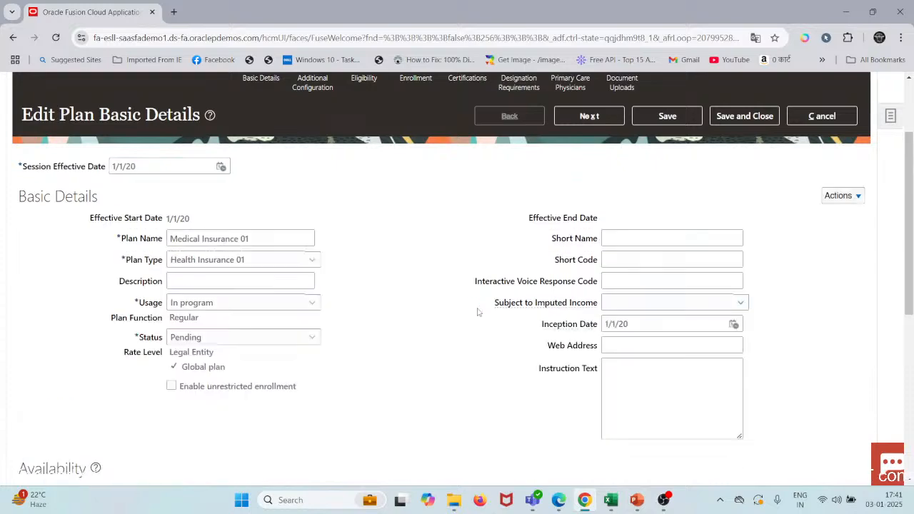
Step: Look over the plan's year periods and the choices available for its status
scroll(477, 311, "down", 5)
scroll(478, 312, "up", 2)
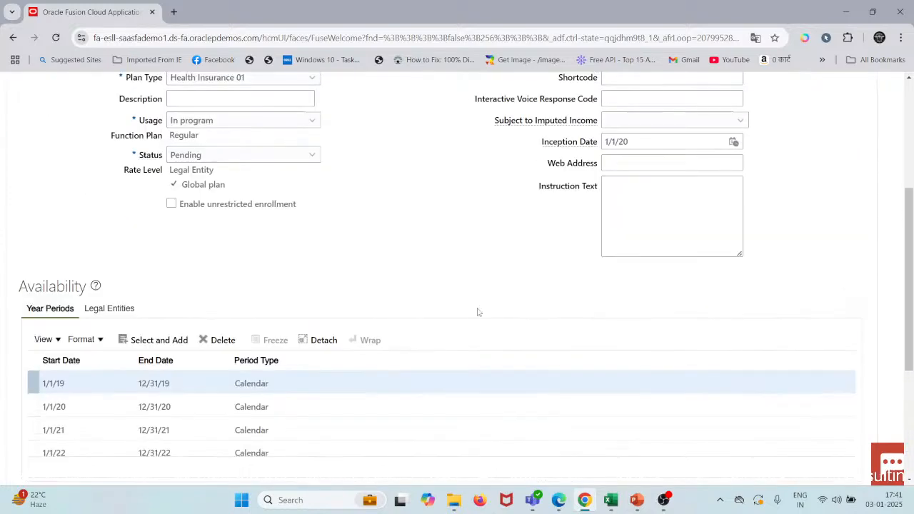
scroll(478, 312, "up", 1)
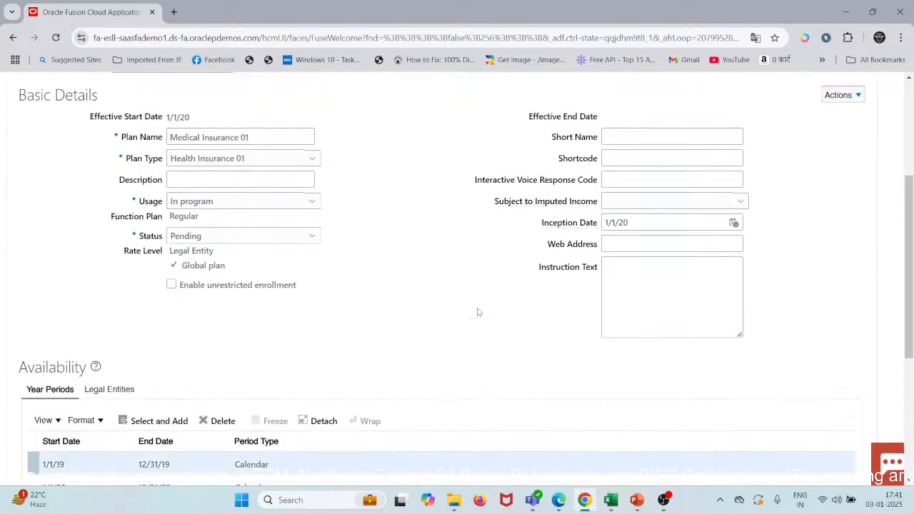
left_click(268, 237)
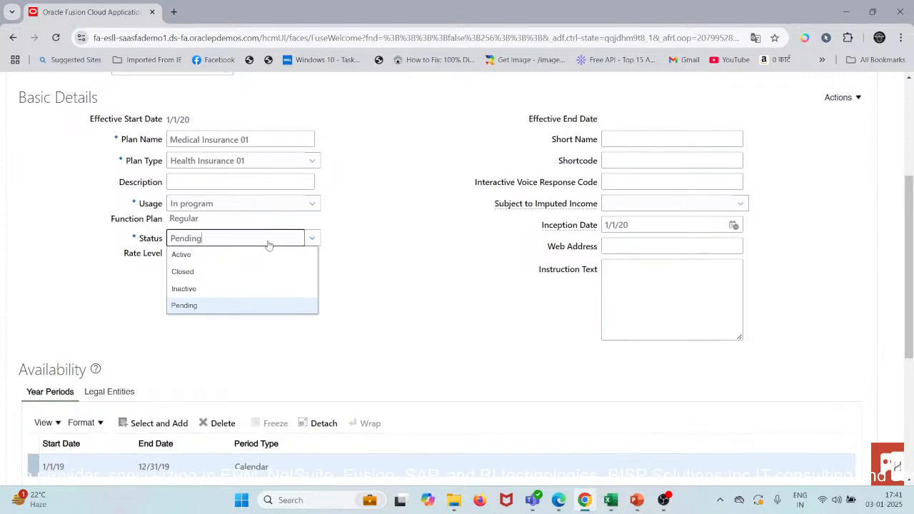
left_click(315, 239)
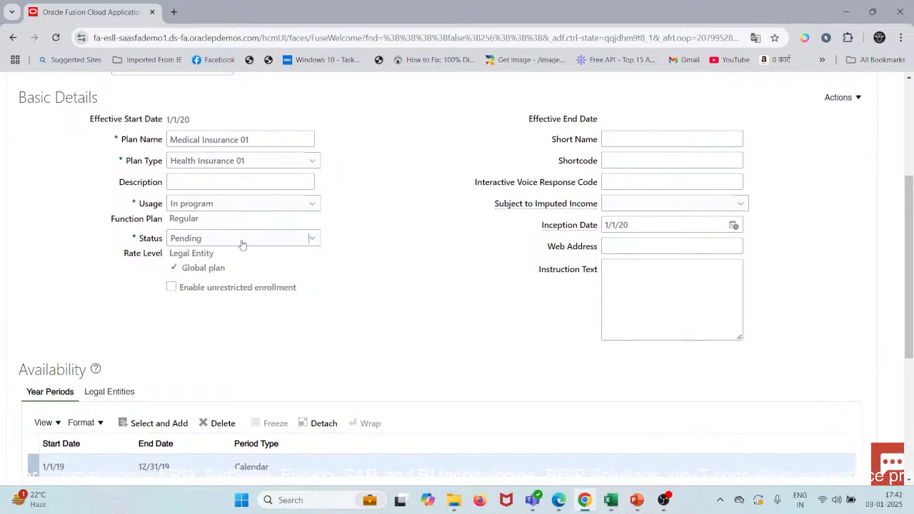
left_click(242, 245)
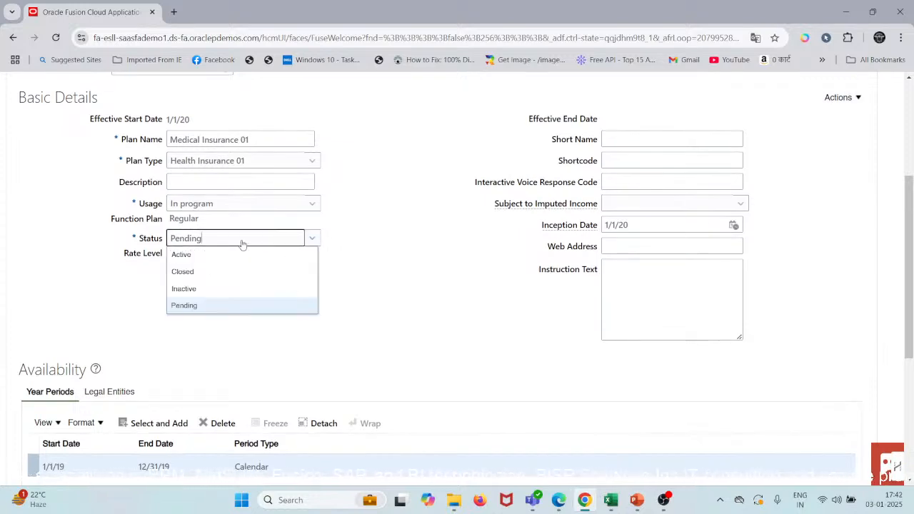
left_click(286, 343)
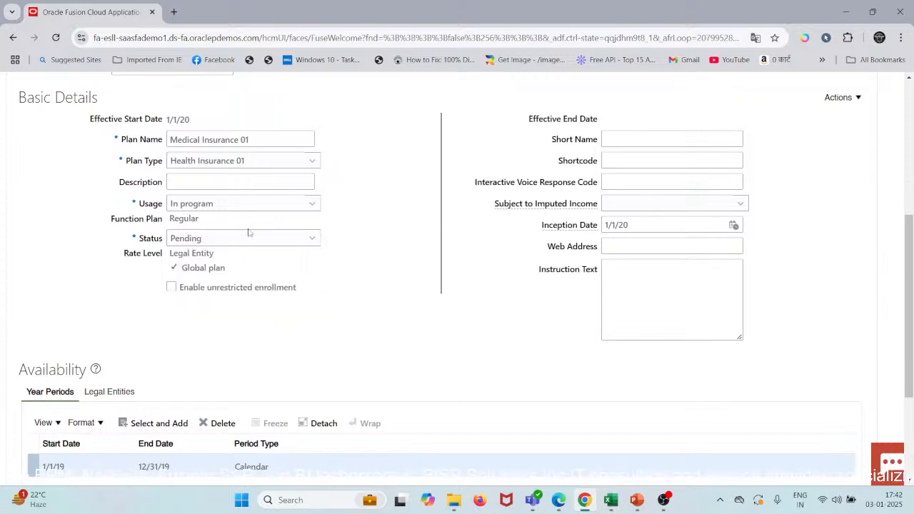
Step: Start adding year periods to the plan's availability and pick the calendar years 2024, 2025 and 2023
scroll(249, 233, "down", 2)
scroll(214, 243, "down", 1)
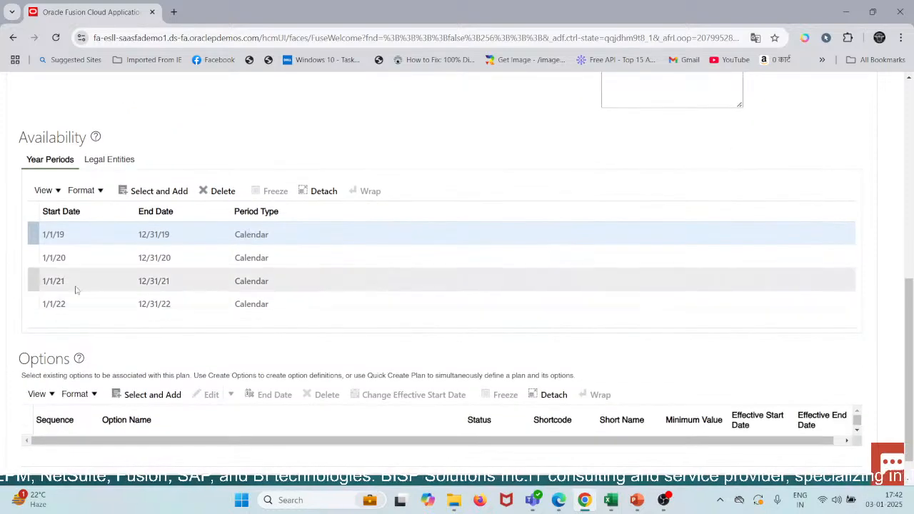
left_click(152, 190)
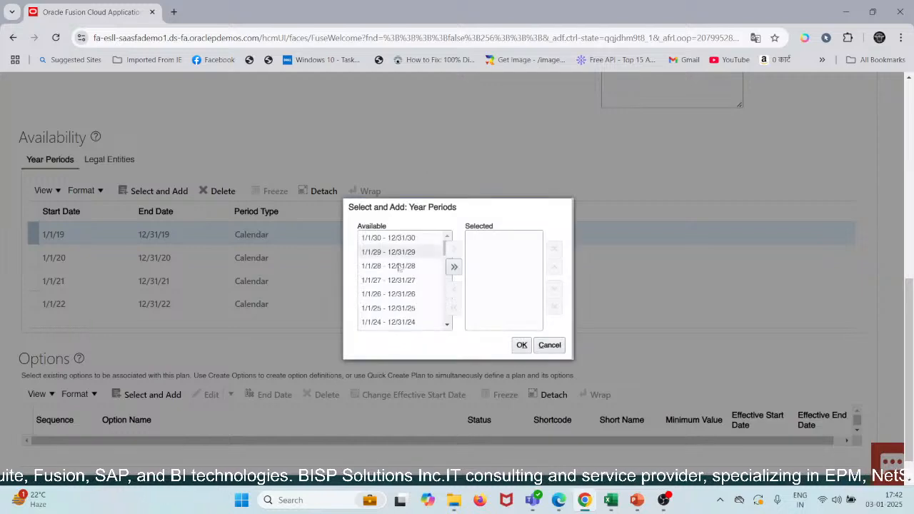
left_click(405, 321)
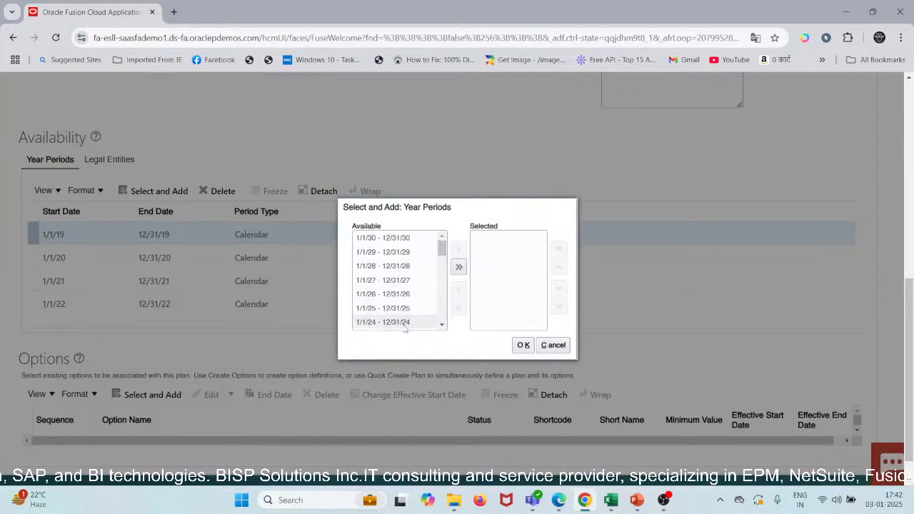
left_click(459, 251)
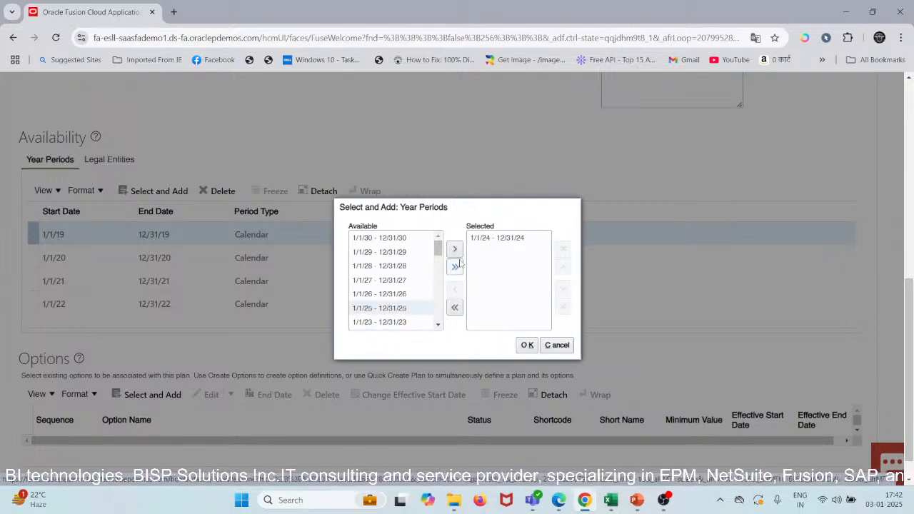
left_click(455, 250)
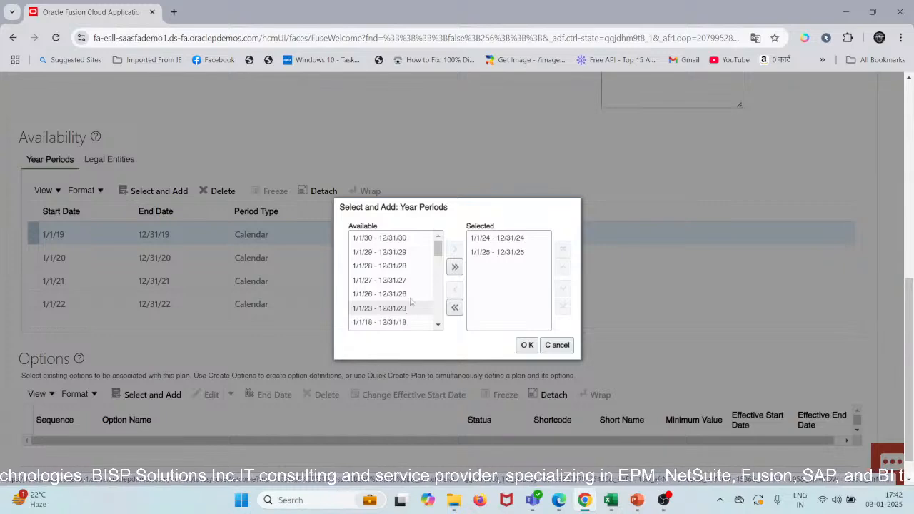
left_click(411, 302)
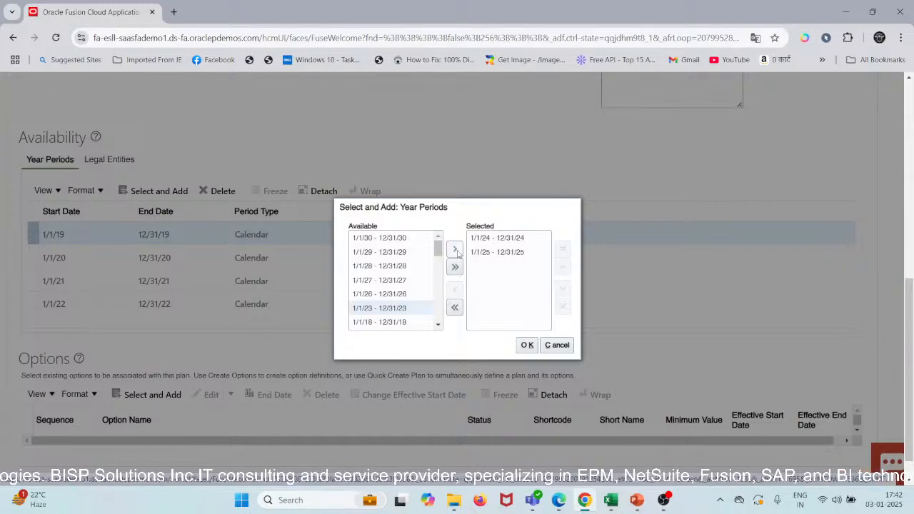
left_click(454, 250)
Step: Pick the calendar years 2026 through 2030 as well and add all selected year periods to the plan
left_click(404, 296)
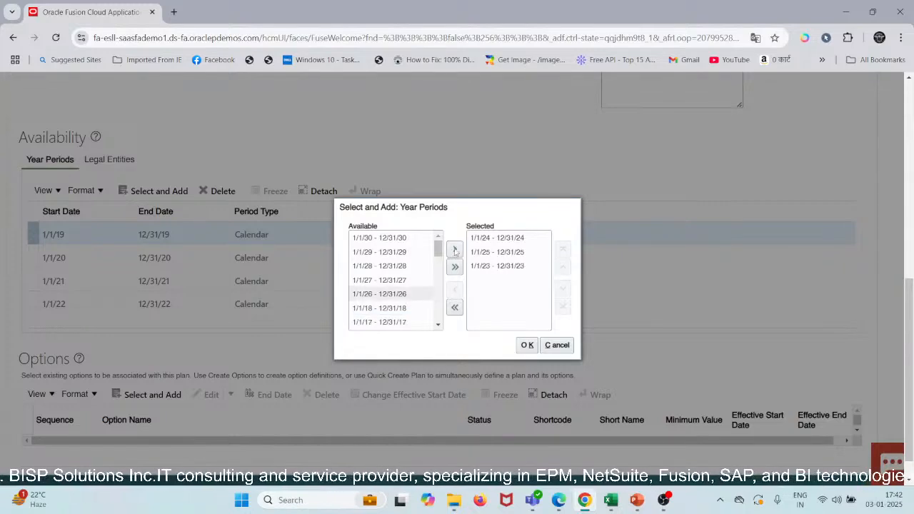
left_click(455, 250)
left_click(409, 282)
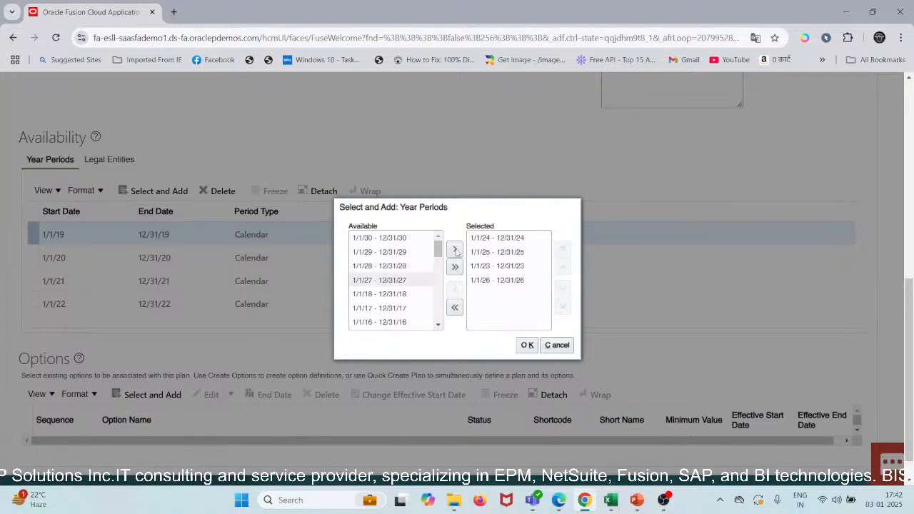
left_click(455, 250)
left_click(411, 267)
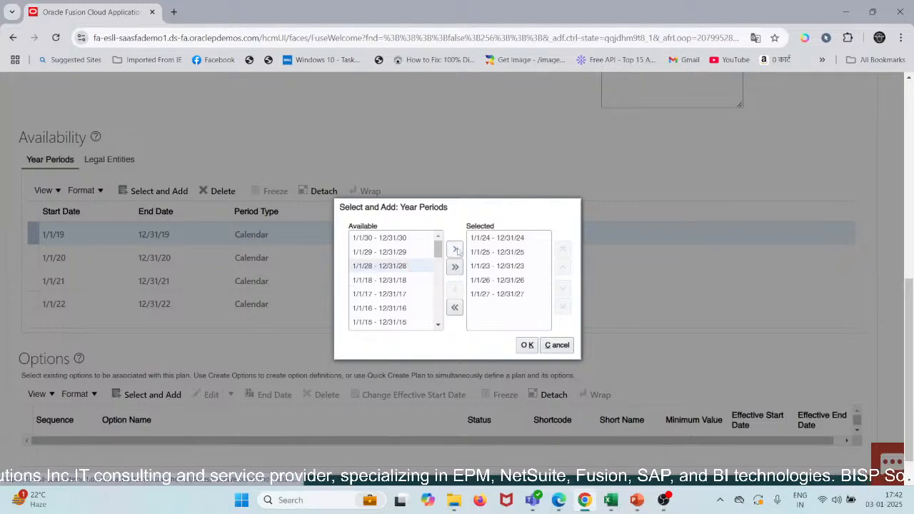
left_click(455, 250)
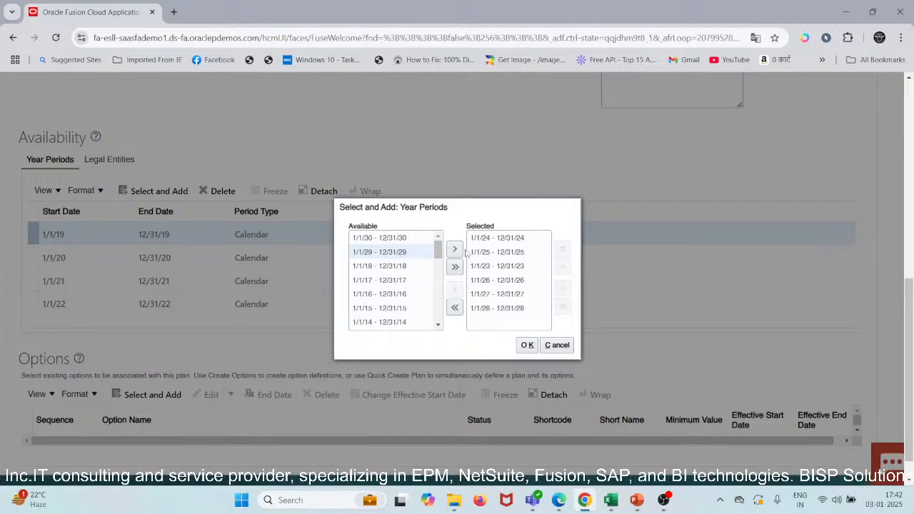
left_click(456, 250)
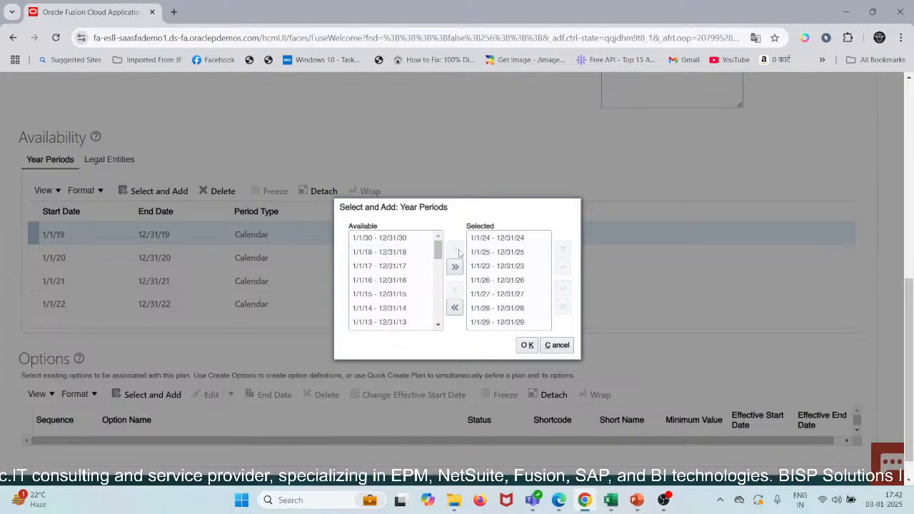
left_click(396, 240)
left_click(456, 250)
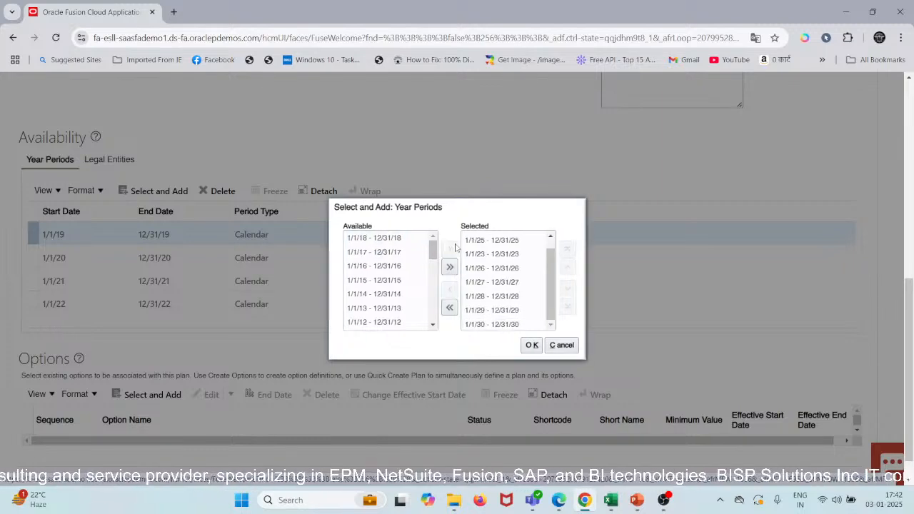
left_click(533, 346)
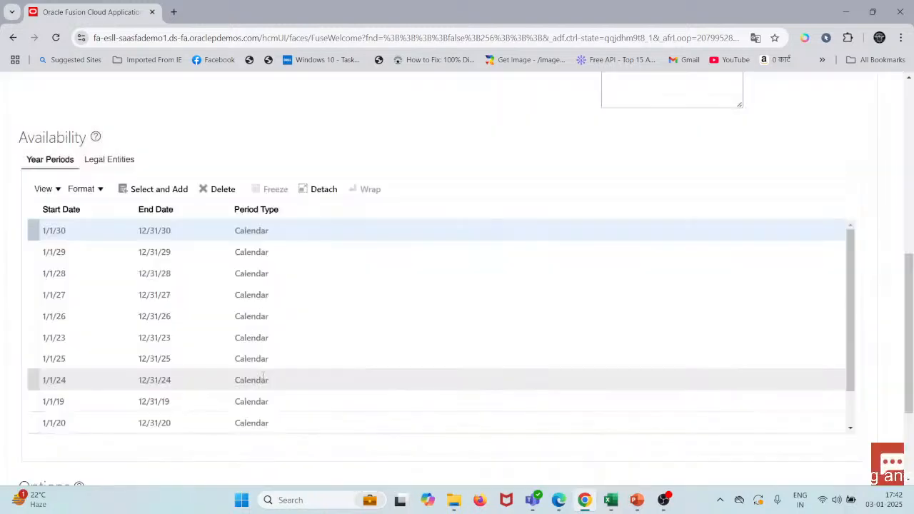
Step: Try to add the Spouse option to the plan, and reload the page
scroll(261, 375, "down", 4)
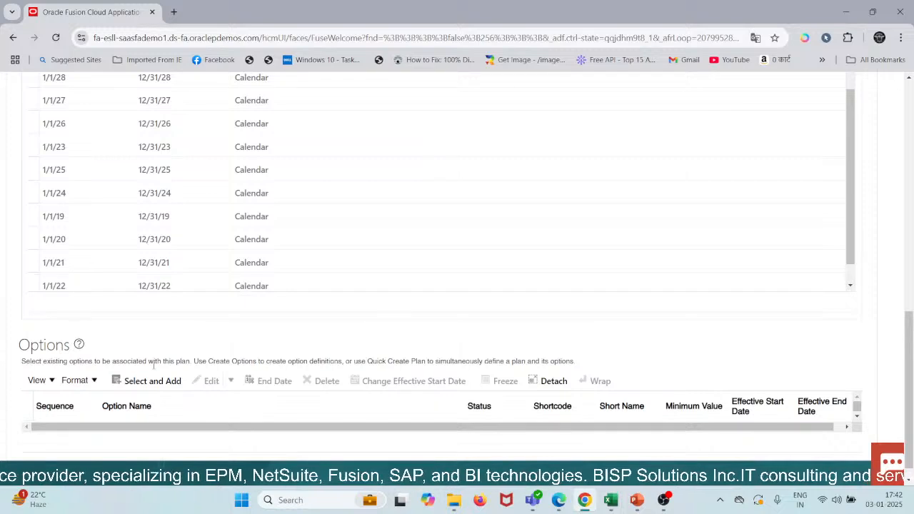
left_click(130, 381)
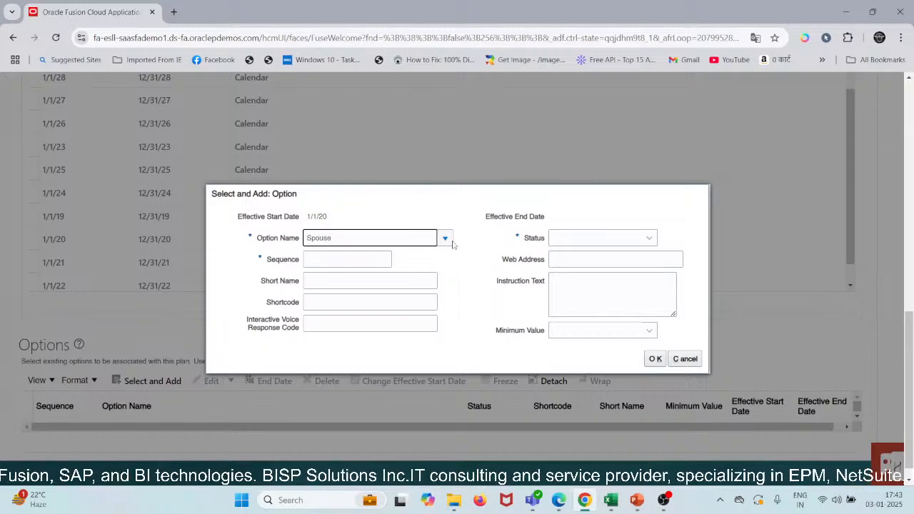
left_click(446, 239)
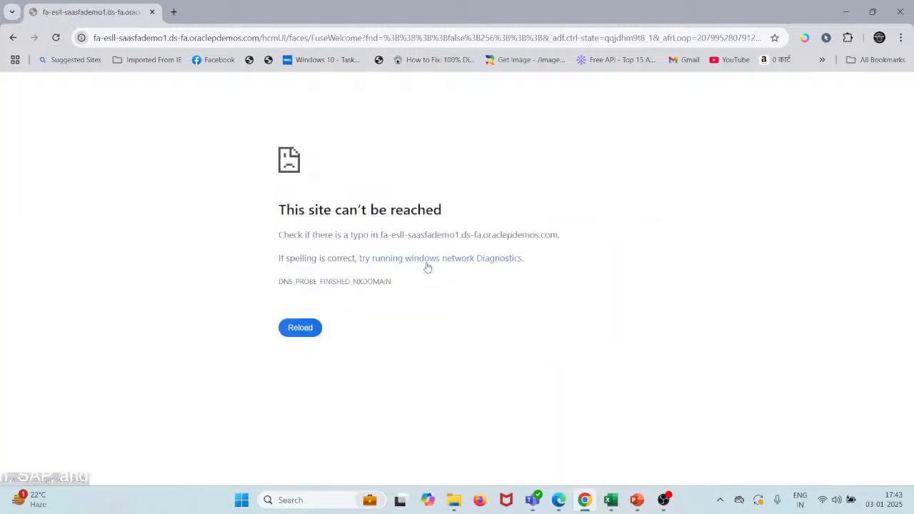
left_click(301, 329)
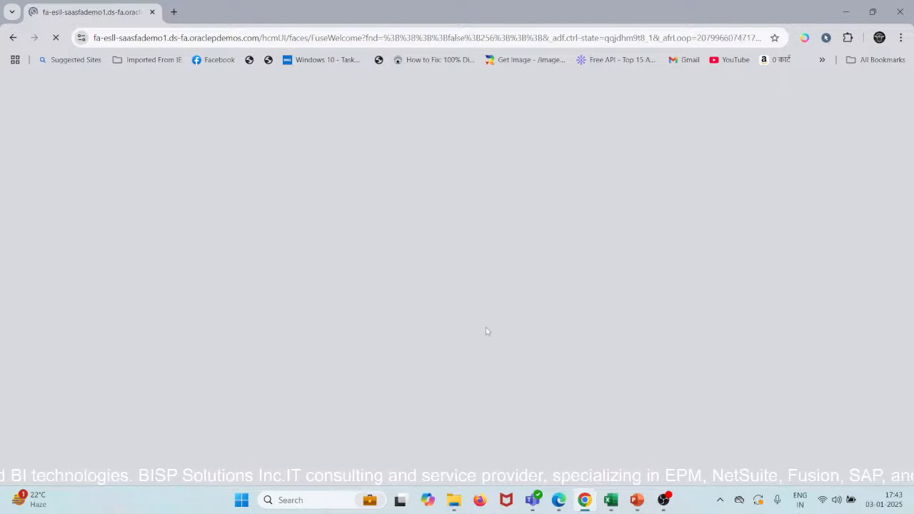
Step: Dismiss the page translation prompt and save the plan's basic details with the added year periods
scroll(319, 306, "down", 7)
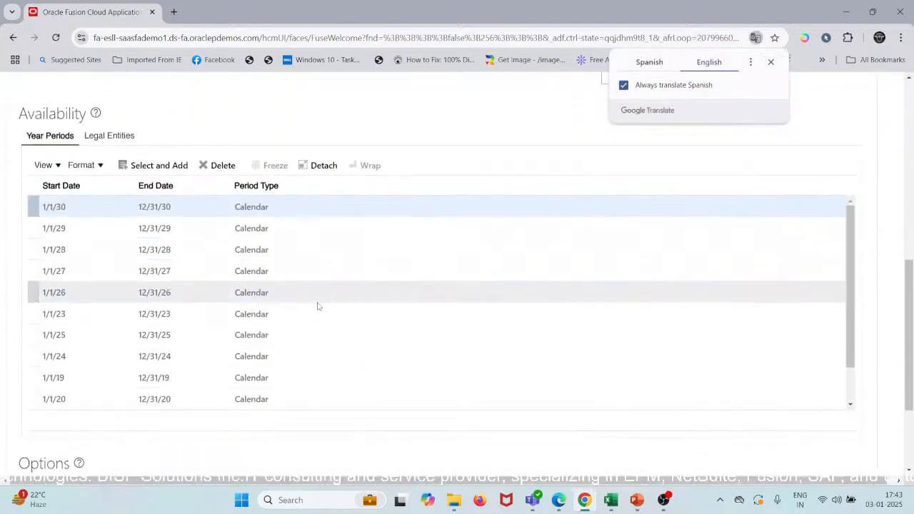
scroll(398, 277, "down", 1)
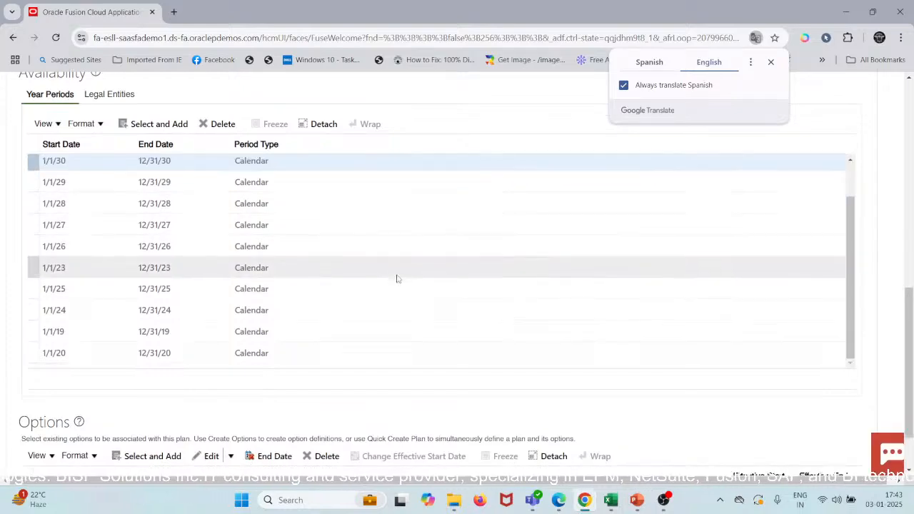
left_click(772, 62)
scroll(647, 231, "down", 2)
scroll(647, 232, "up", 5)
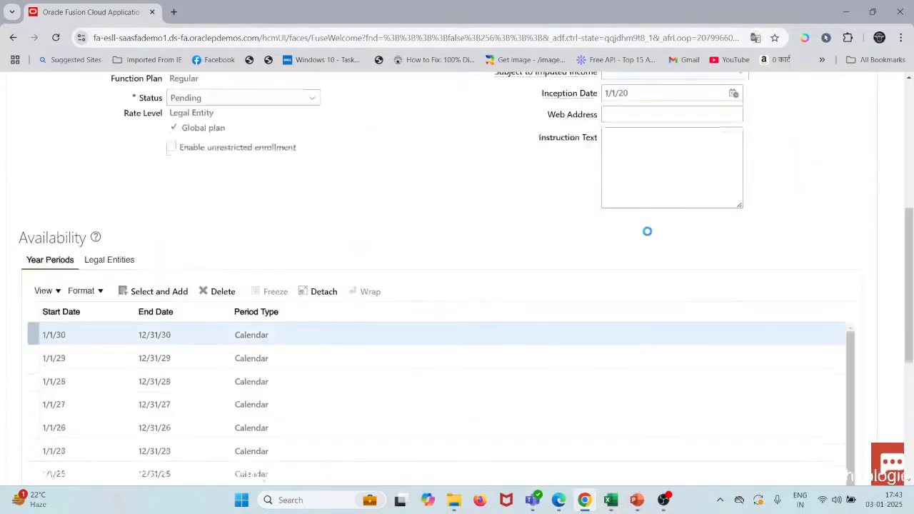
scroll(648, 231, "down", 5)
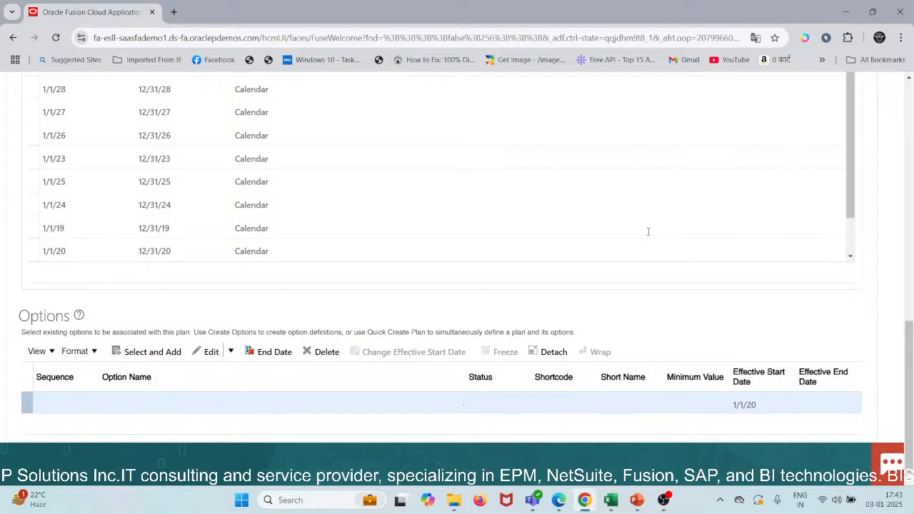
scroll(648, 232, "up", 10)
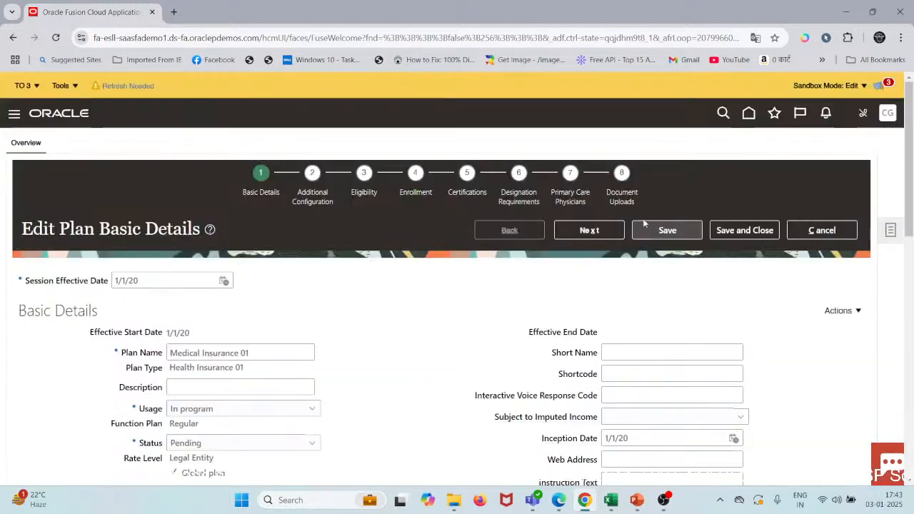
left_click(658, 232)
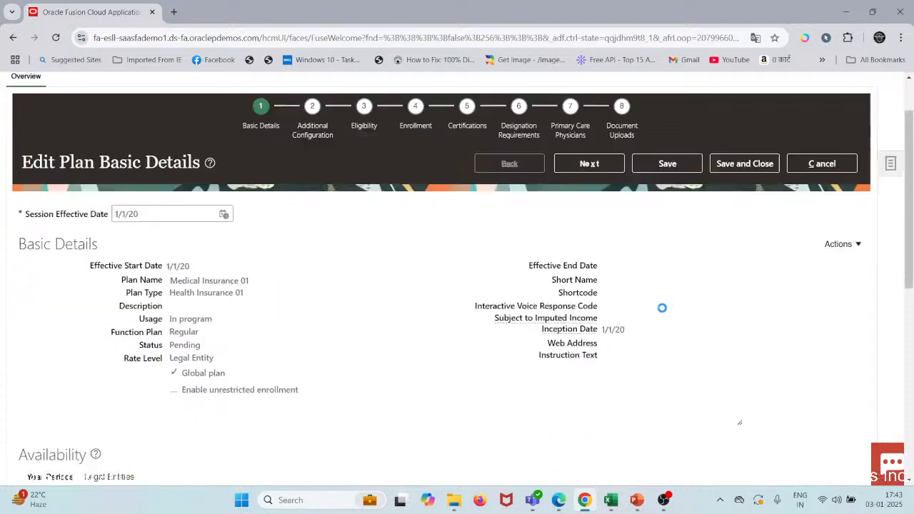
Step: Start adding an option to the plan and choose Employee+Spouse as the option name
scroll(662, 307, "down", 10)
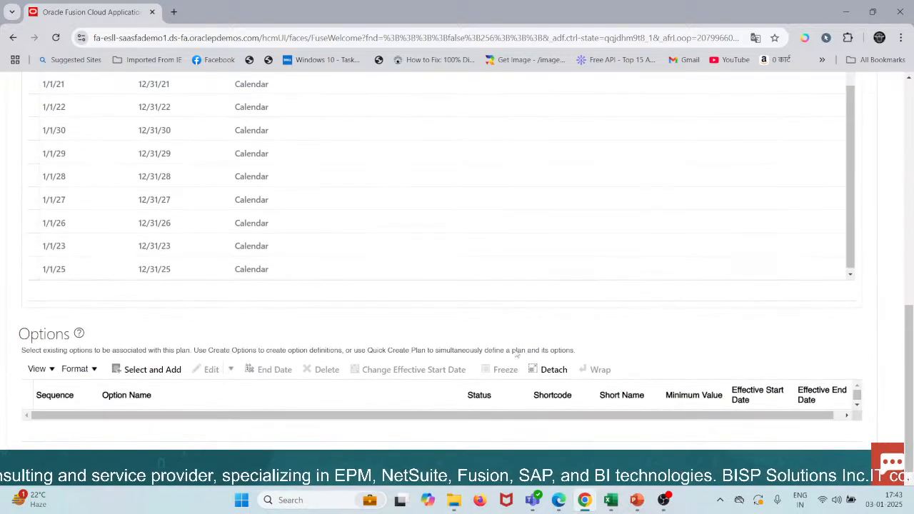
left_click(136, 369)
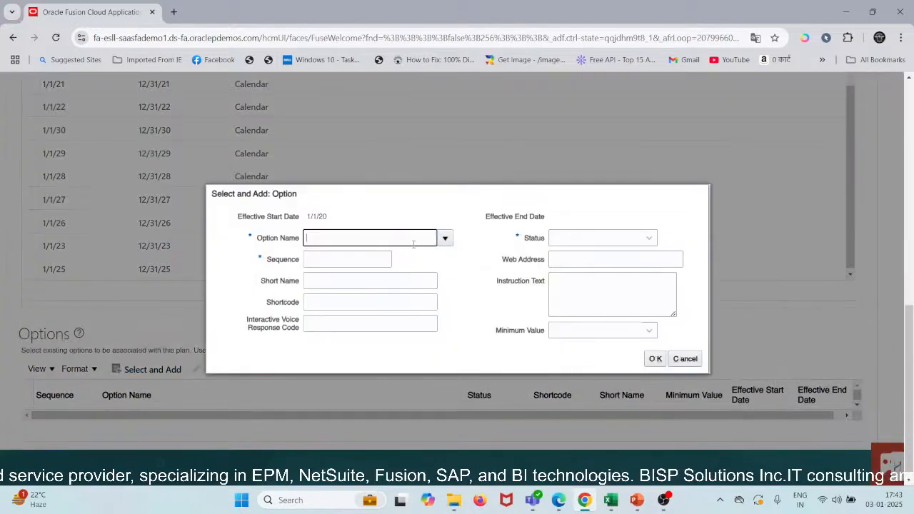
type("Spou")
key("BackSpace")
key("BackSpace")
key("BackSpace")
key("BackSpace")
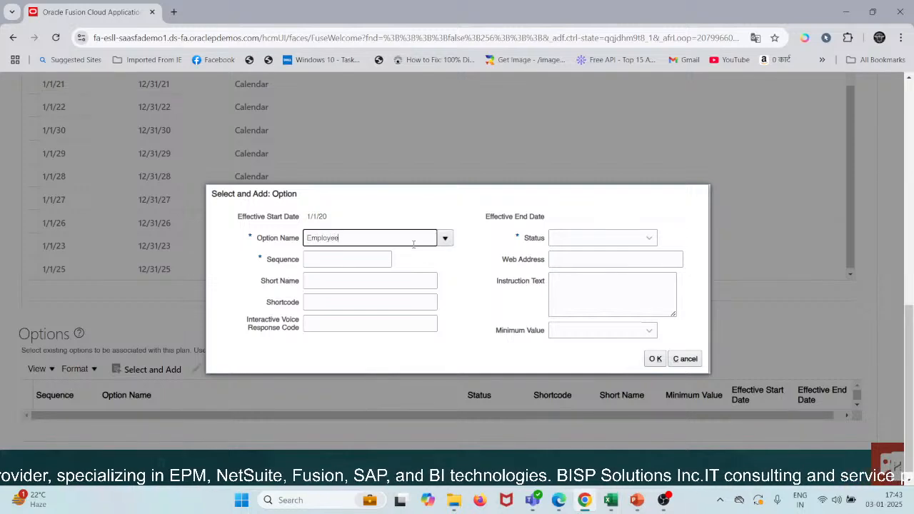
key("Tab")
left_click(375, 235)
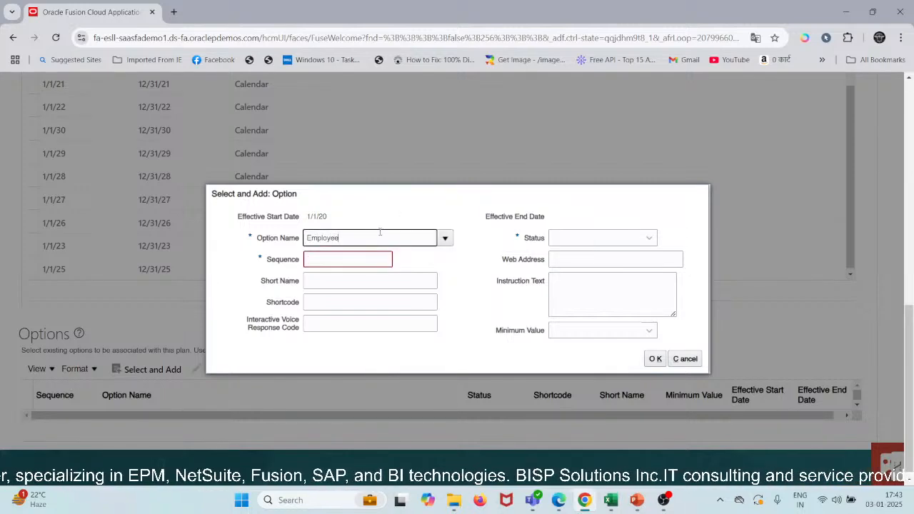
left_click(444, 240)
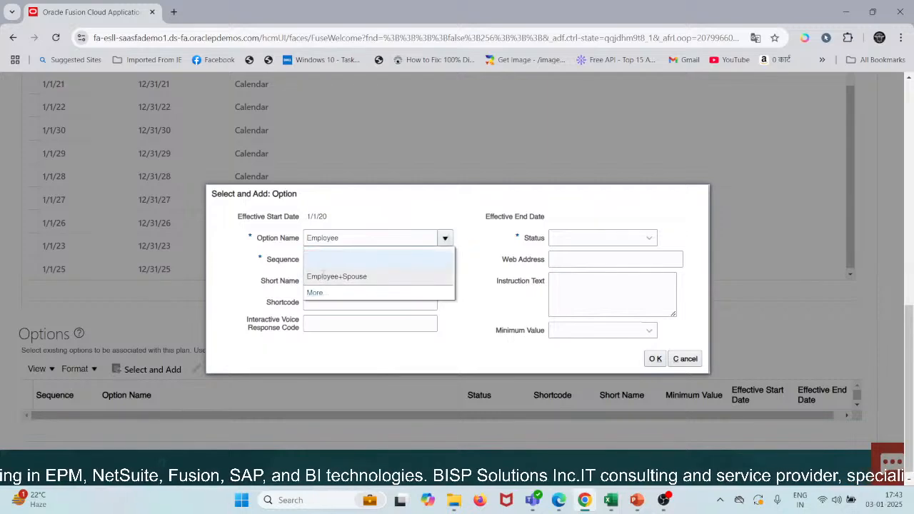
left_click(329, 276)
Step: Set the sequence of the Employee+Spouse option to 1
left_click(348, 262)
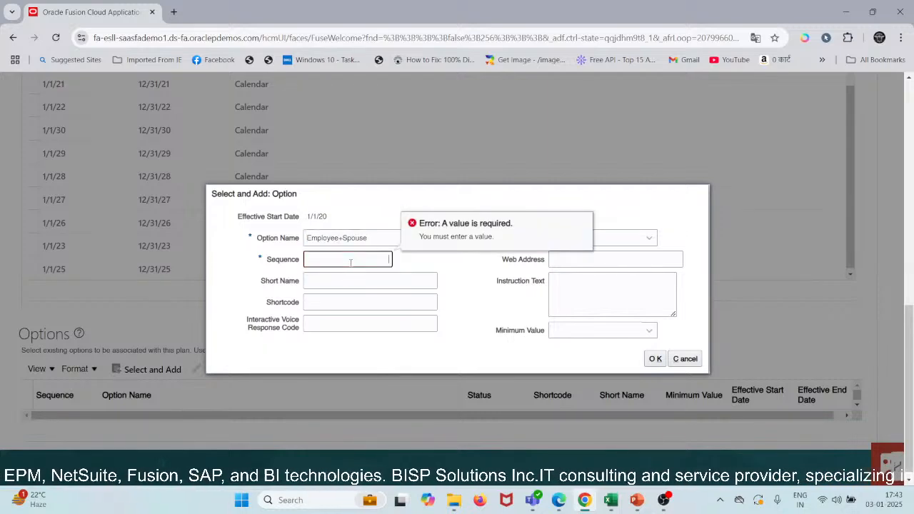
type("1")
key("Tab")
key("Tab")
key("Tab")
key("Tab")
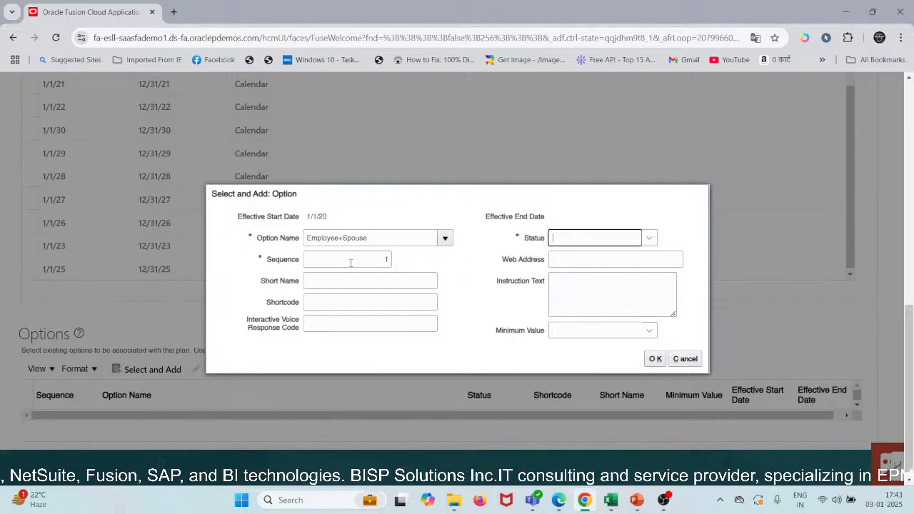
Step: Set the new option's status to Active, add it to the plan and save the plan
key("Down")
key("Return")
key("Down")
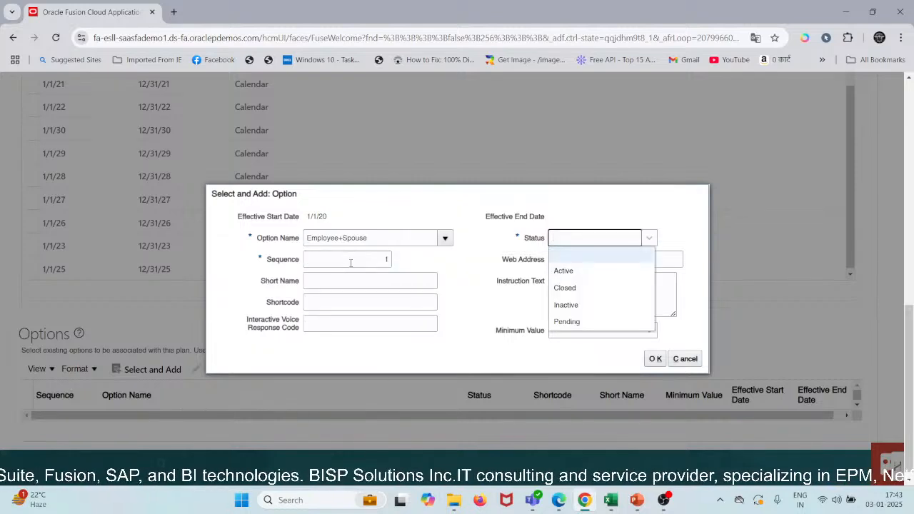
key("Down")
key("Escape")
key("Tab")
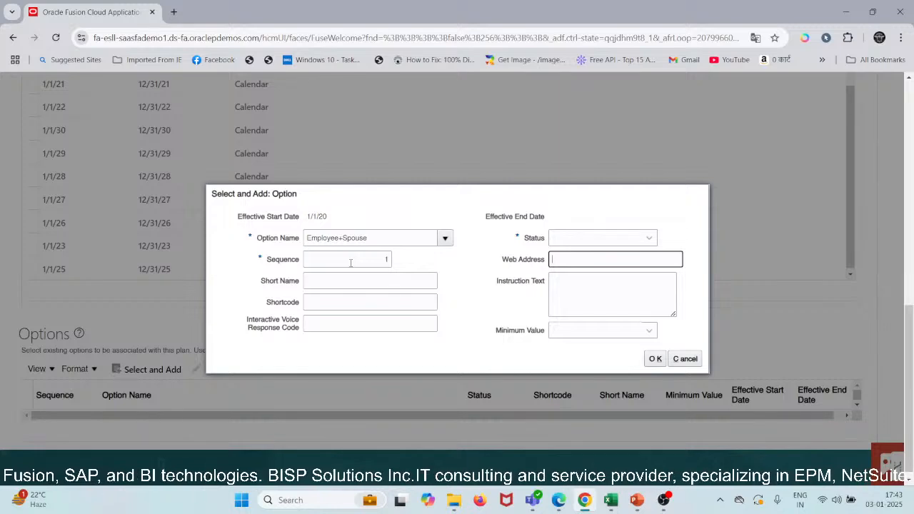
key("shift+Tab")
key("Down")
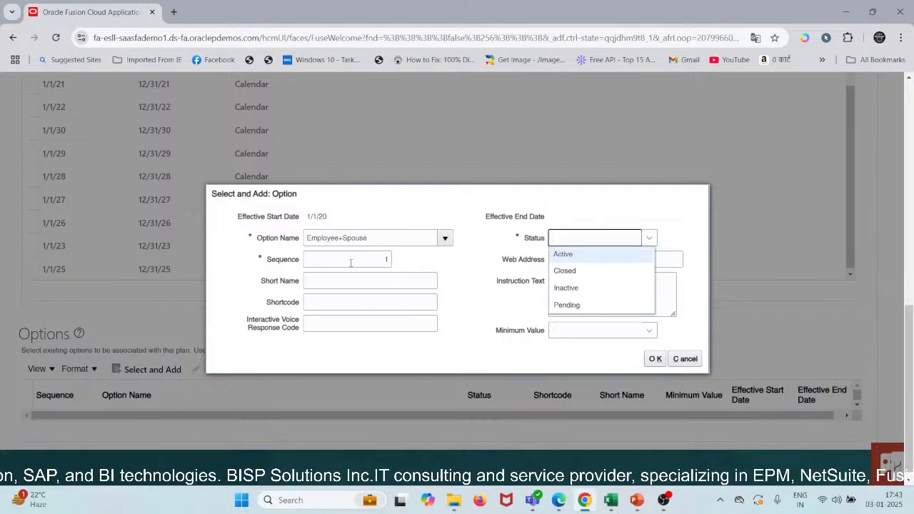
key("Escape")
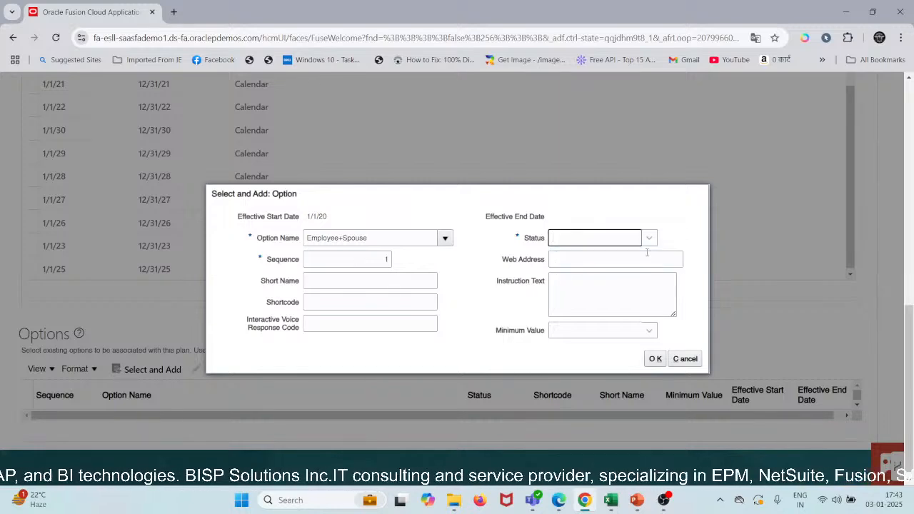
left_click(647, 244)
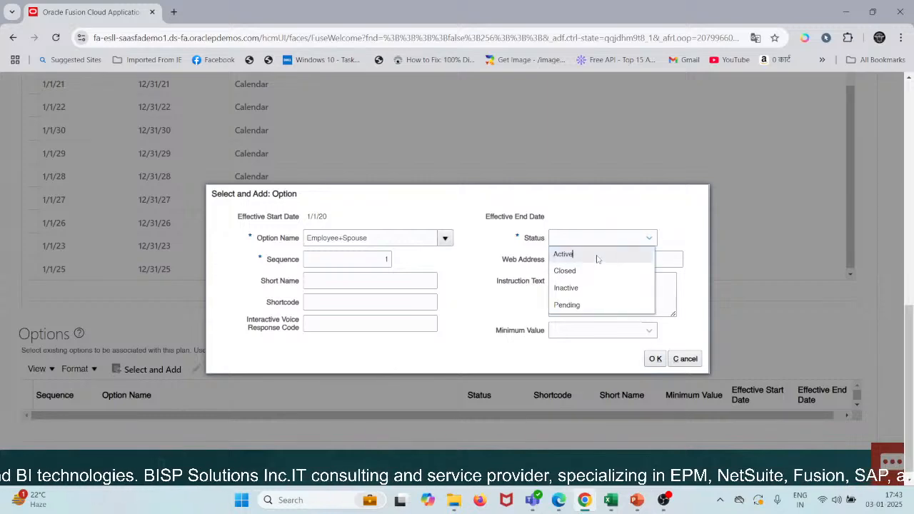
key("Escape")
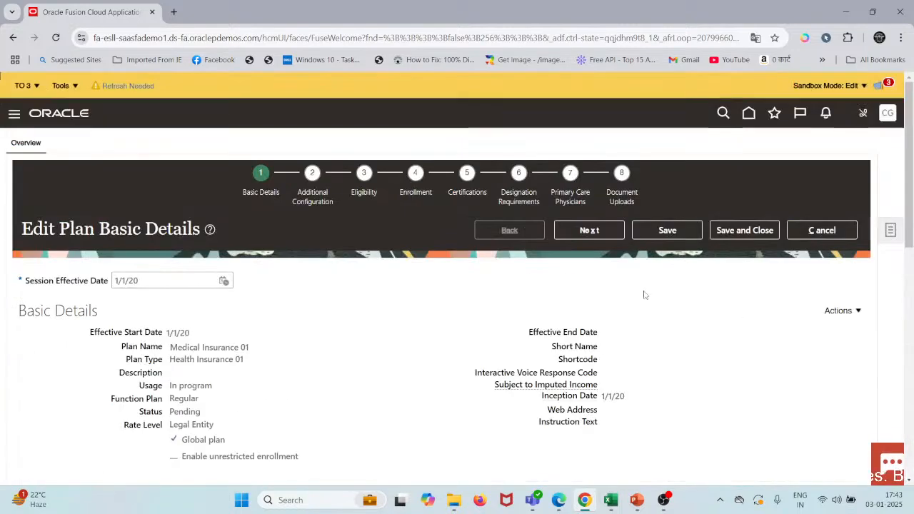
left_click(657, 230)
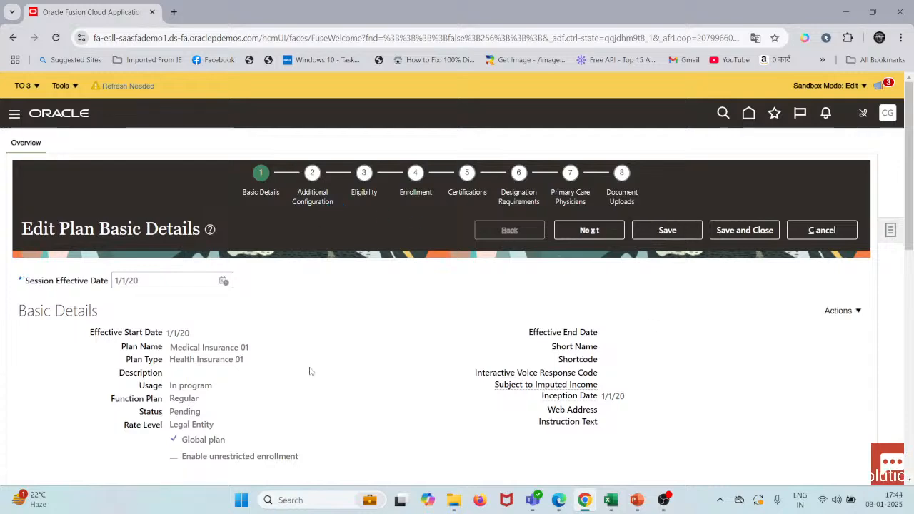
Step: Open the plan's additional configuration and look over its details down to the reporting groups
scroll(312, 371, "down", 3)
scroll(330, 191, "up", 3)
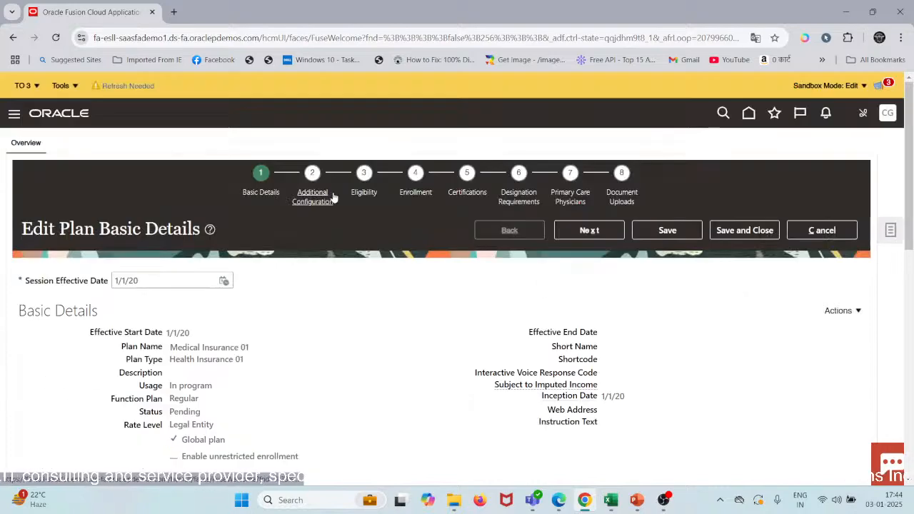
left_click(330, 197)
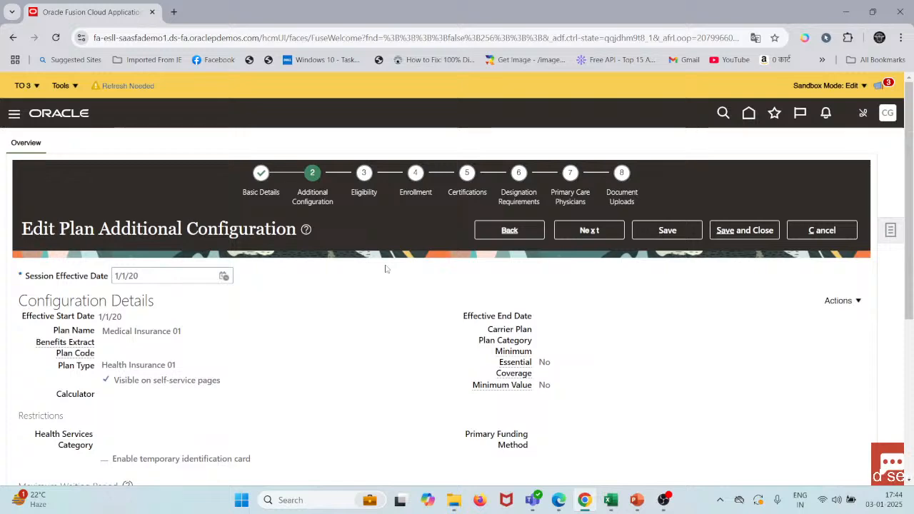
scroll(437, 316, "down", 3)
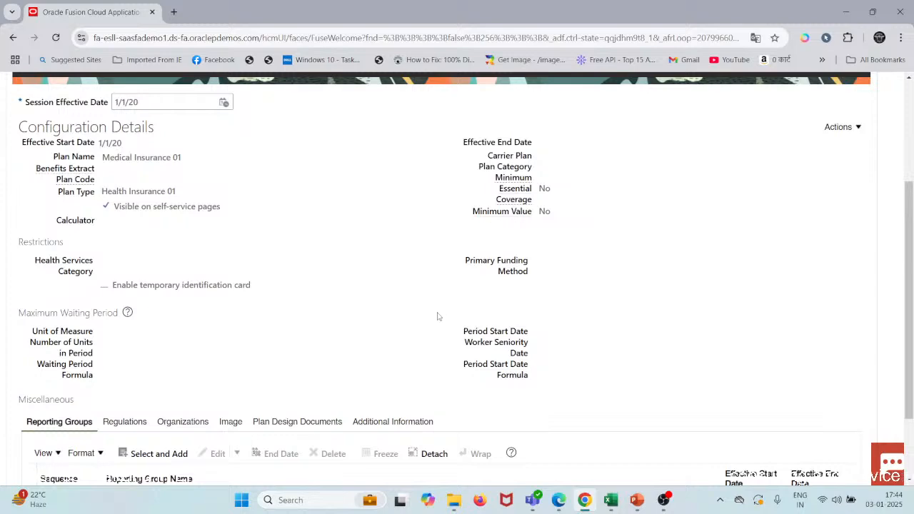
scroll(438, 316, "down", 2)
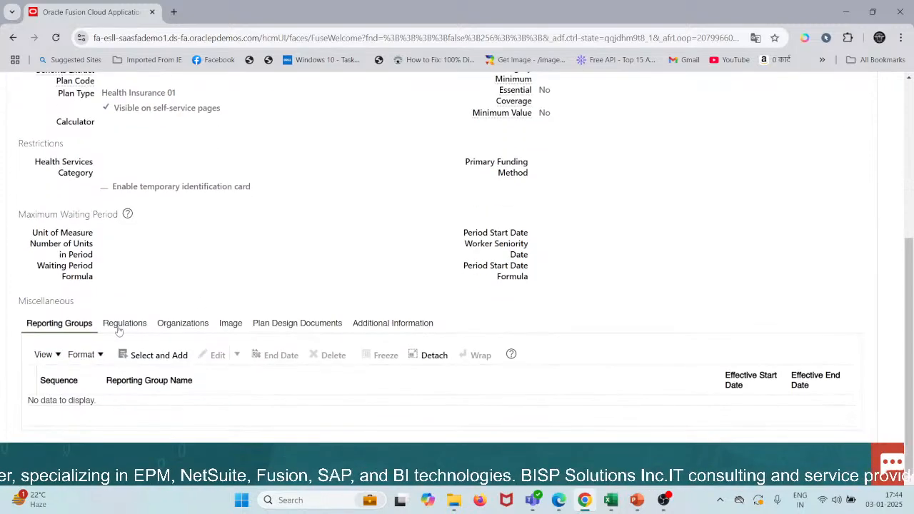
left_click(132, 354)
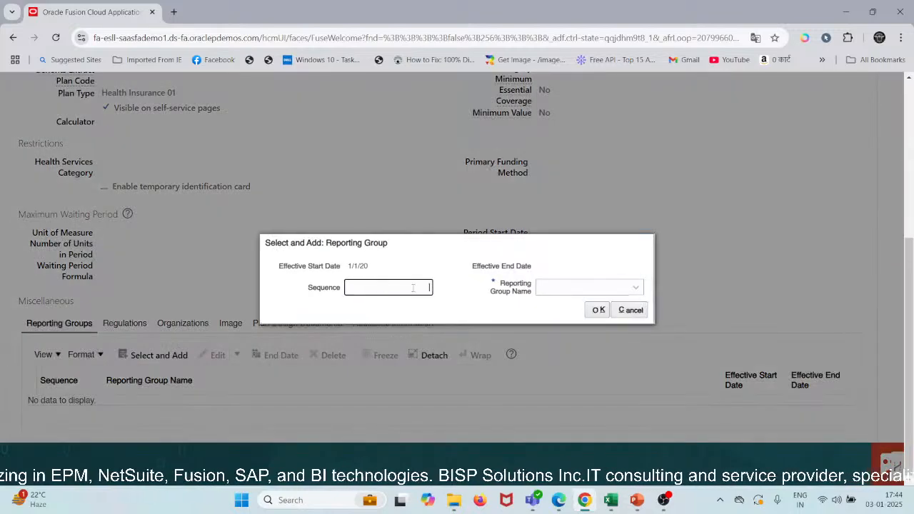
key("Tab")
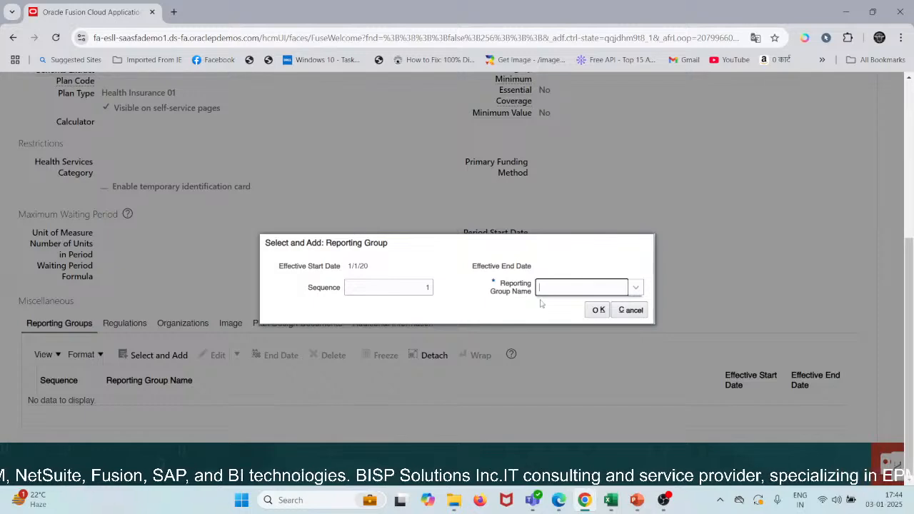
left_click(635, 289)
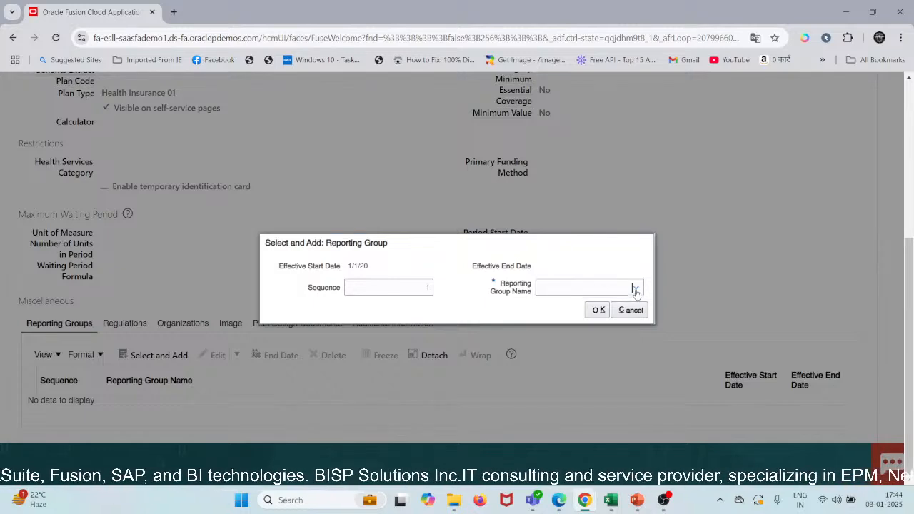
left_click(429, 287)
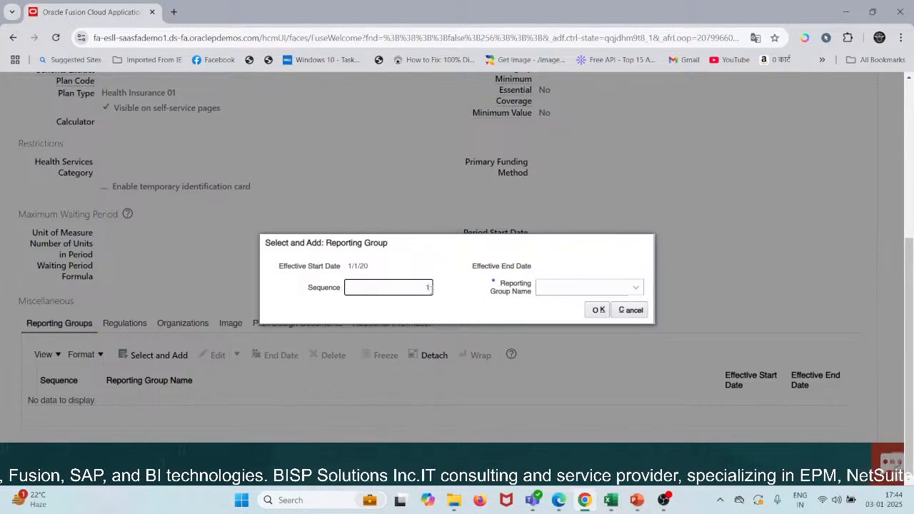
left_click(640, 311)
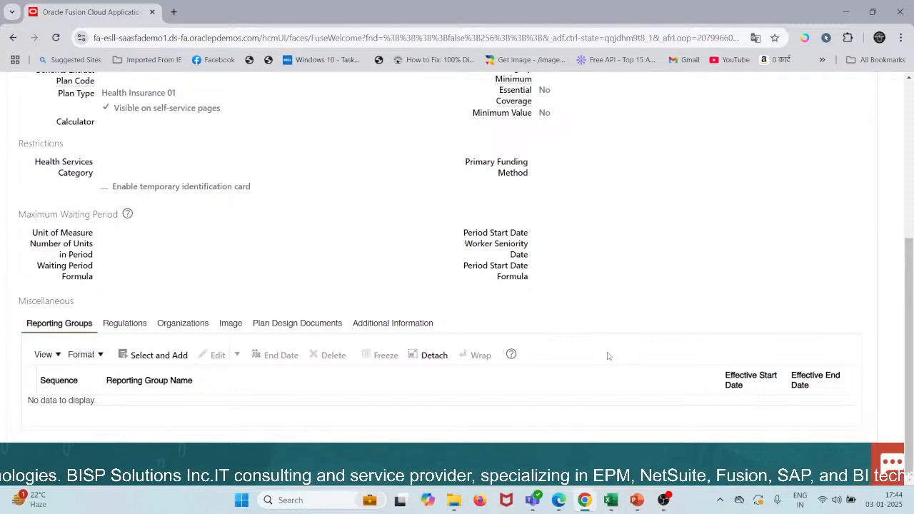
Step: Examine the fields for adding a regulation to the plan and close the dialog without adding one
left_click(125, 323)
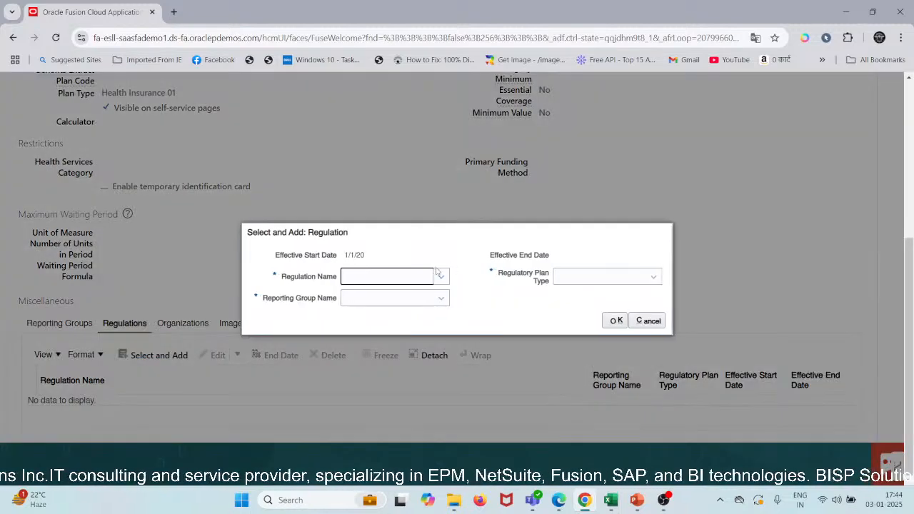
left_click(439, 279)
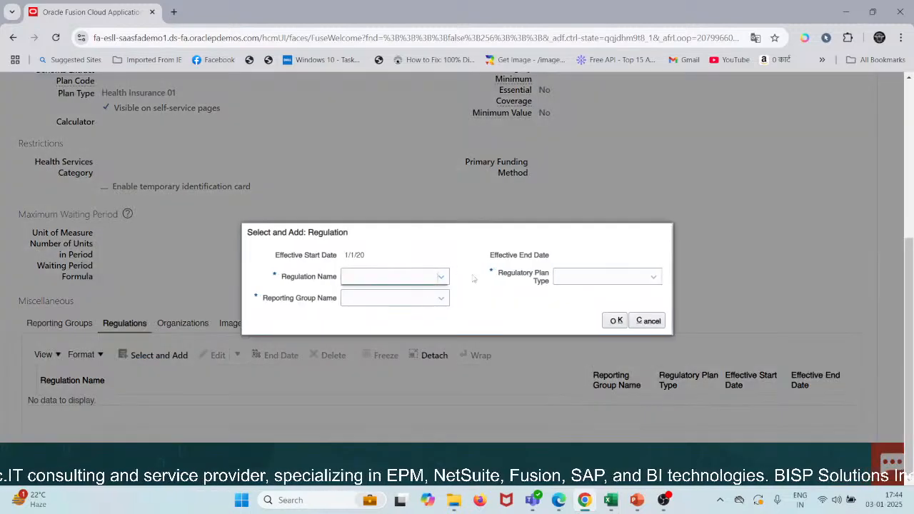
left_click(648, 320)
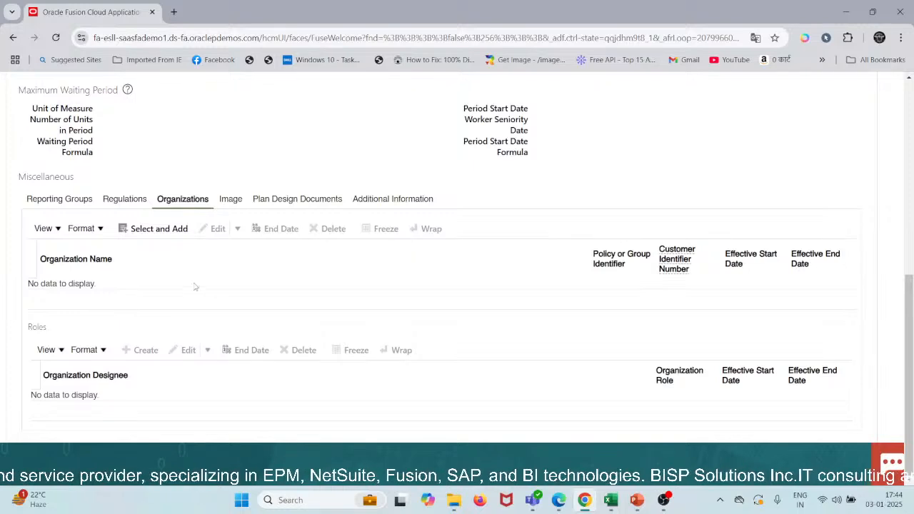
Step: Examine the available organization names for adding an organization to the plan and leave without adding one
left_click(158, 229)
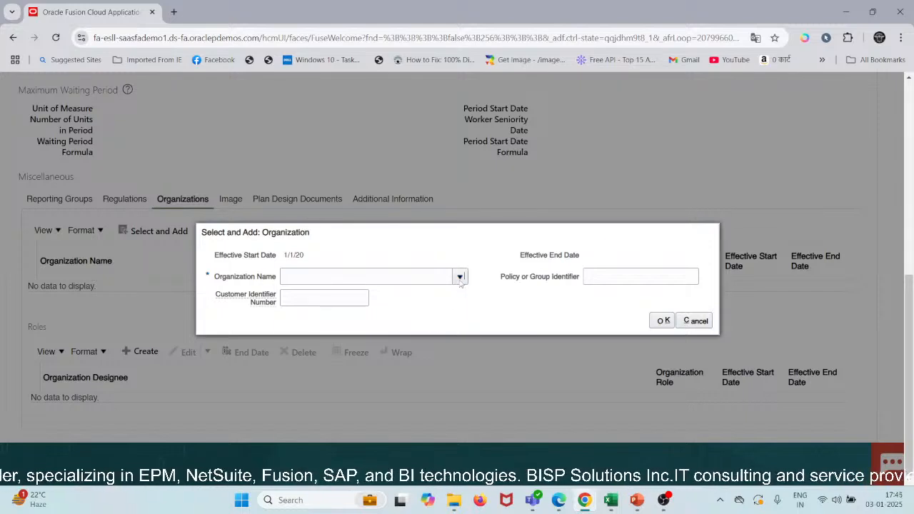
left_click(460, 276)
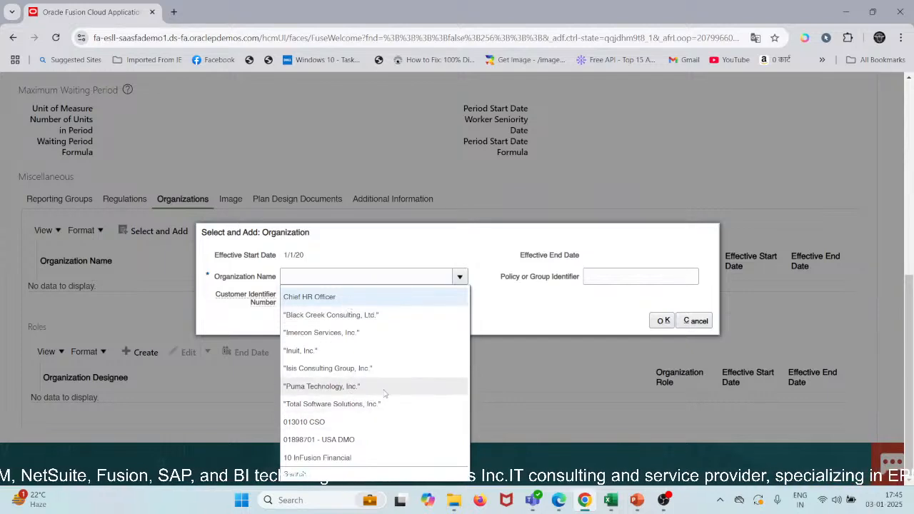
left_click(609, 307)
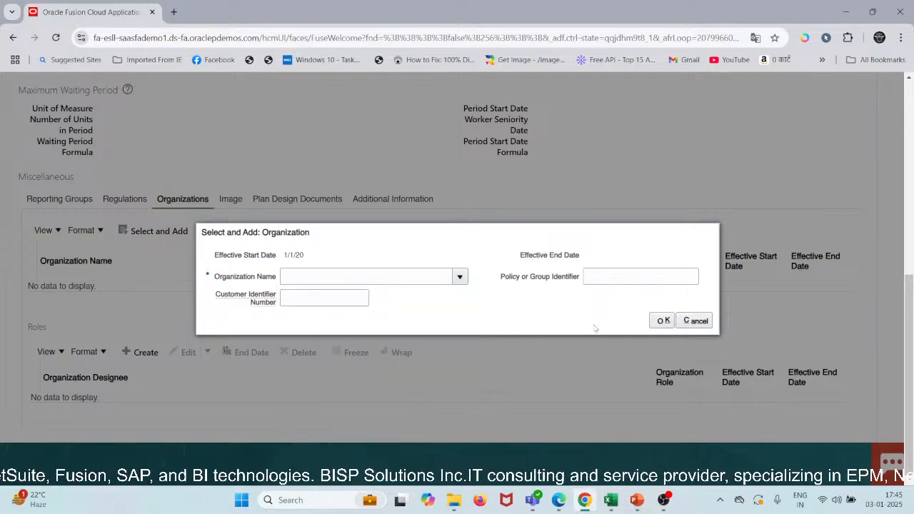
left_click(694, 320)
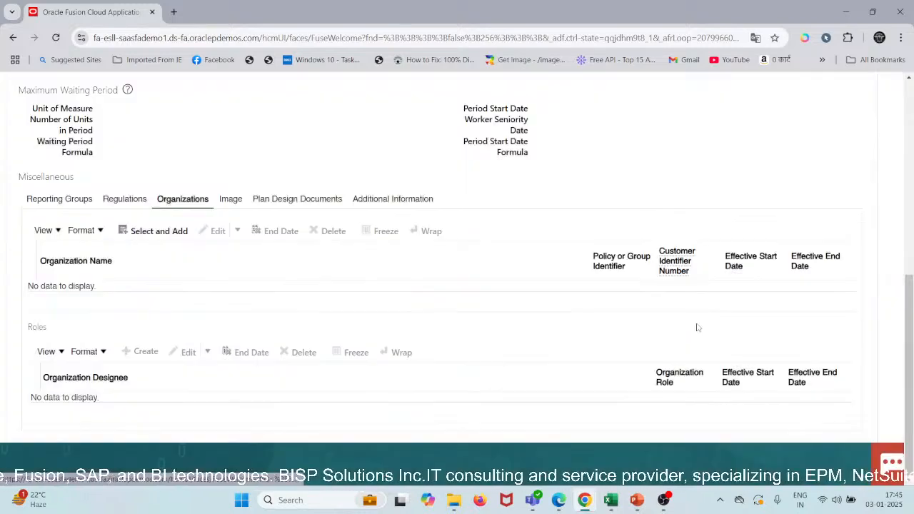
scroll(332, 308, "up", 3)
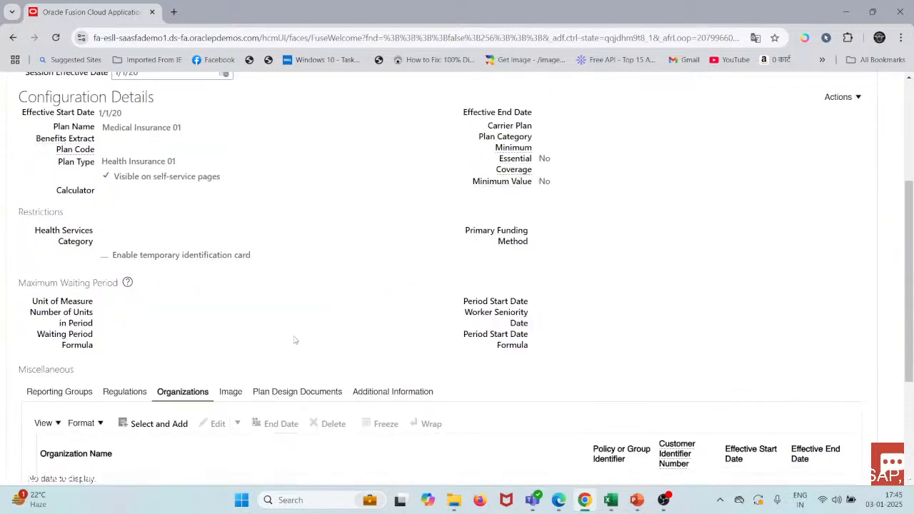
Step: Examine the plan's image upload fields and their edit and delete actions, cancelling the deletion and discarding changes
left_click(231, 392)
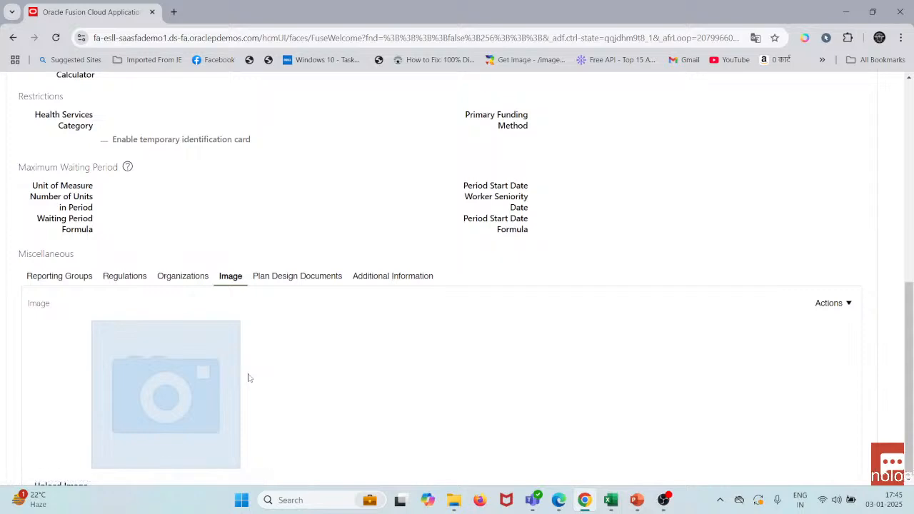
scroll(248, 377, "down", 2)
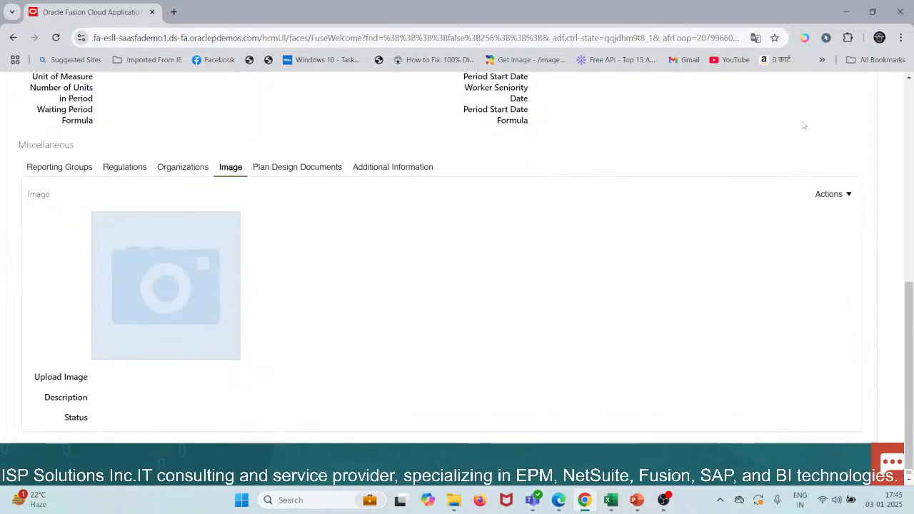
left_click(845, 194)
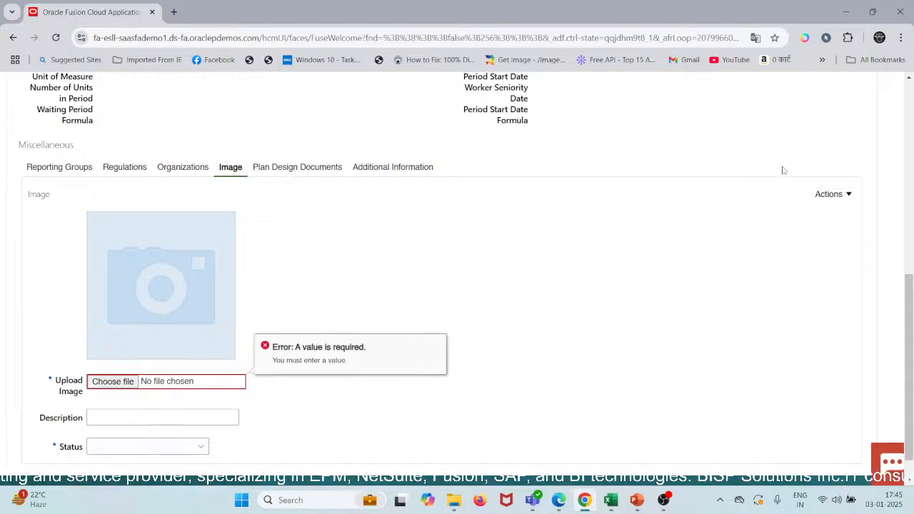
left_click(830, 195)
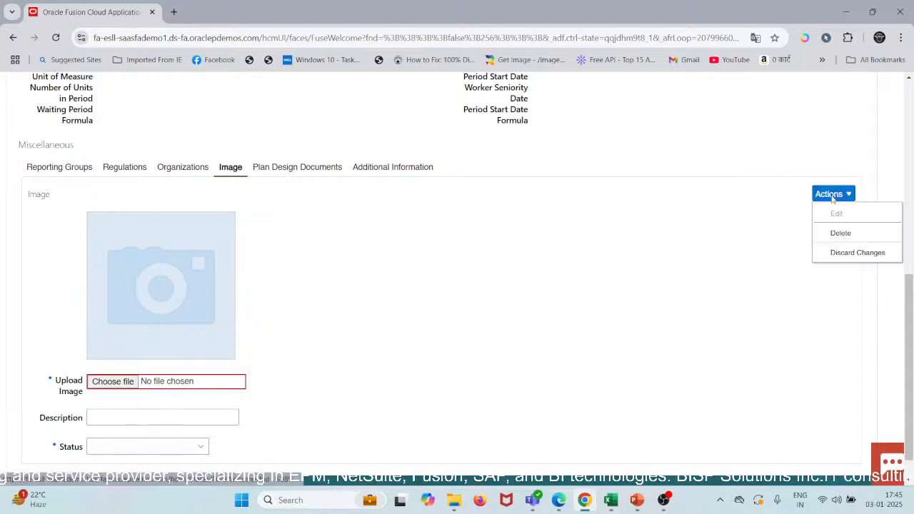
left_click(839, 233)
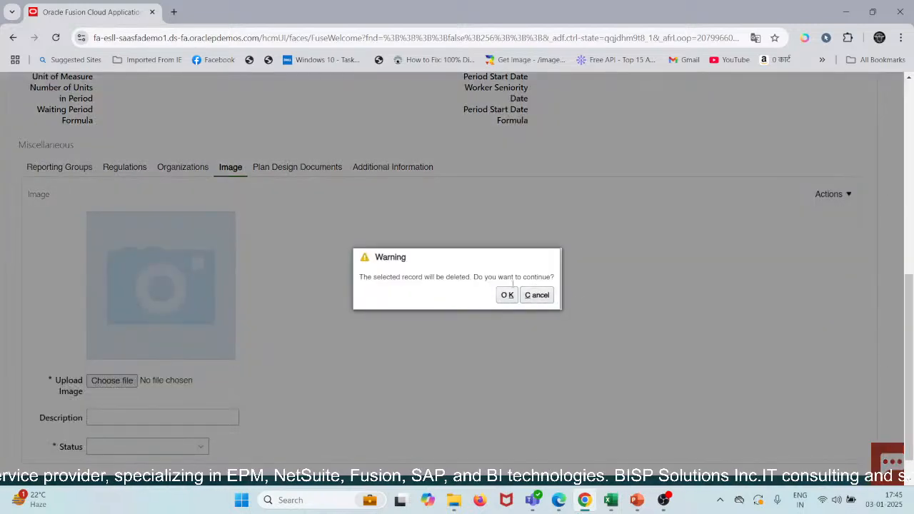
left_click(537, 295)
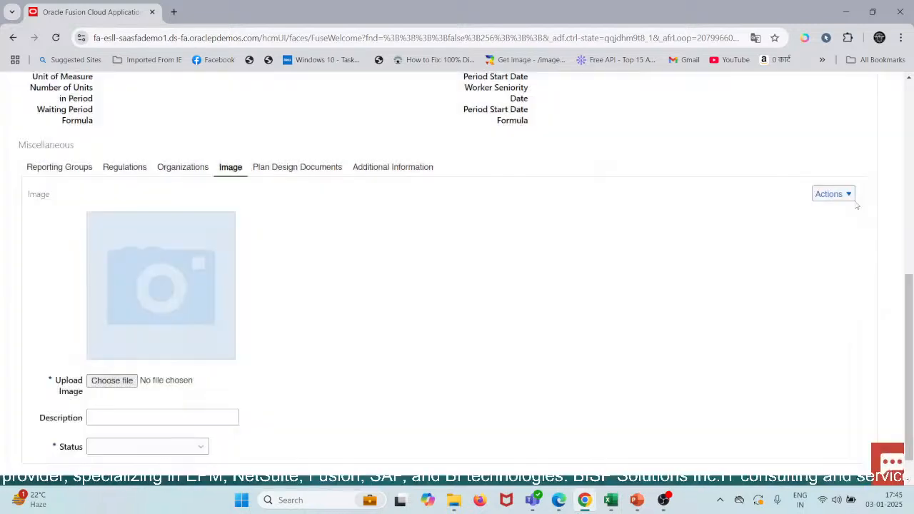
left_click(851, 198)
left_click(840, 253)
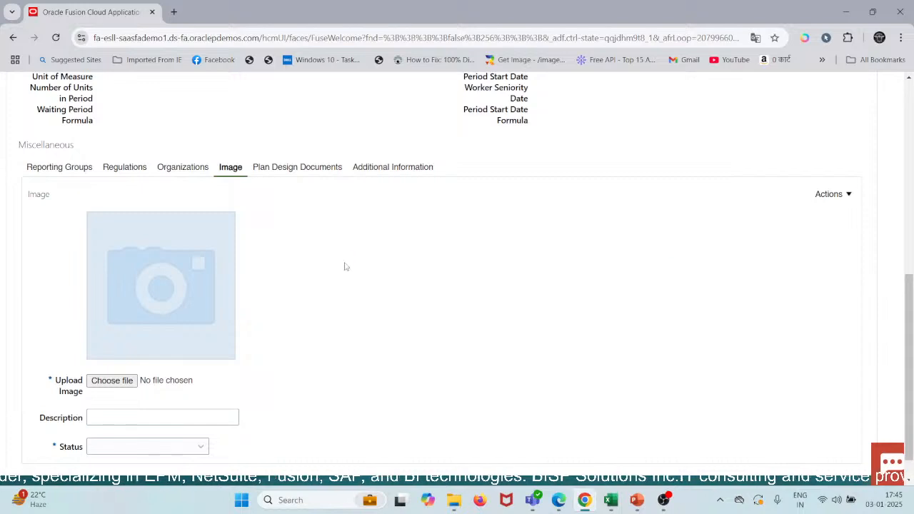
Step: View the plan design documents and open the plan's additional information for editing
left_click(286, 170)
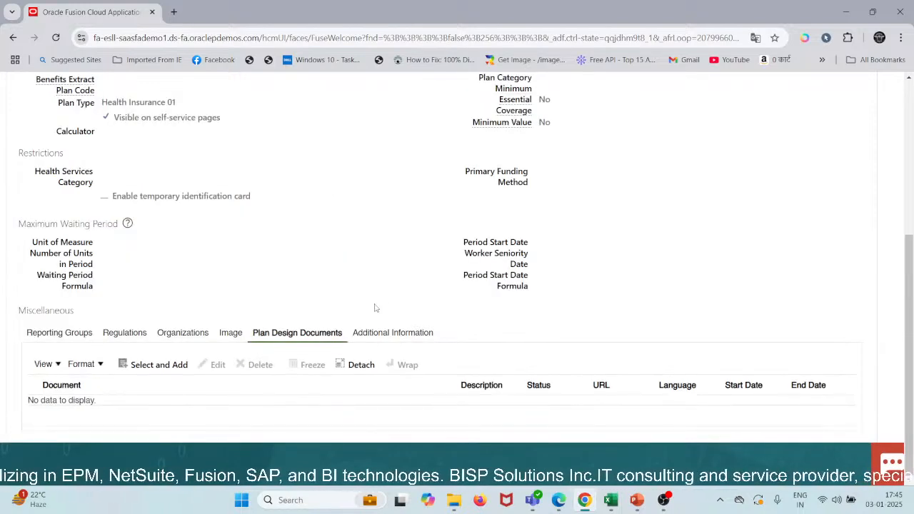
left_click(389, 332)
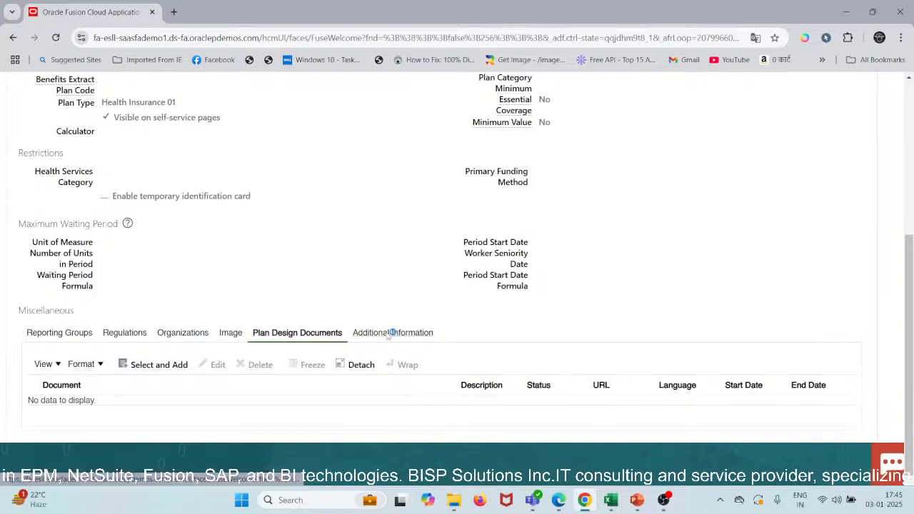
scroll(416, 250, "down", 3)
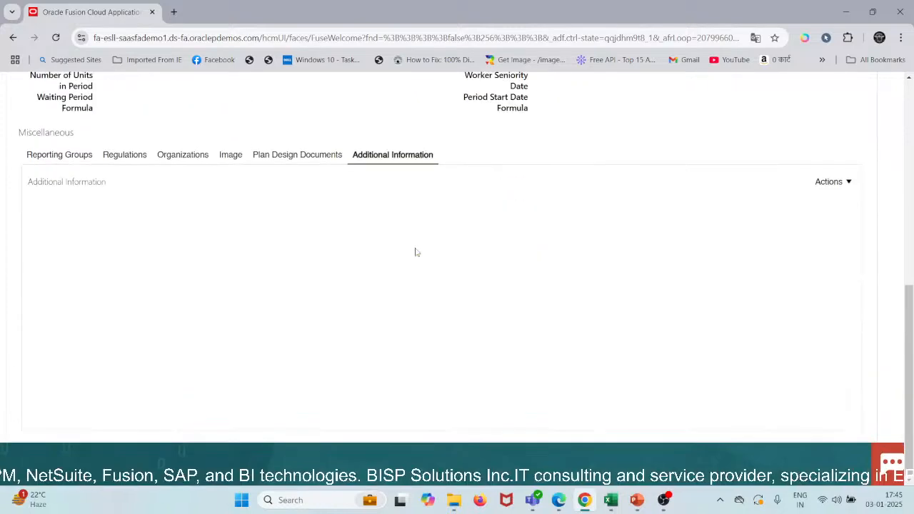
left_click(833, 182)
left_click(837, 200)
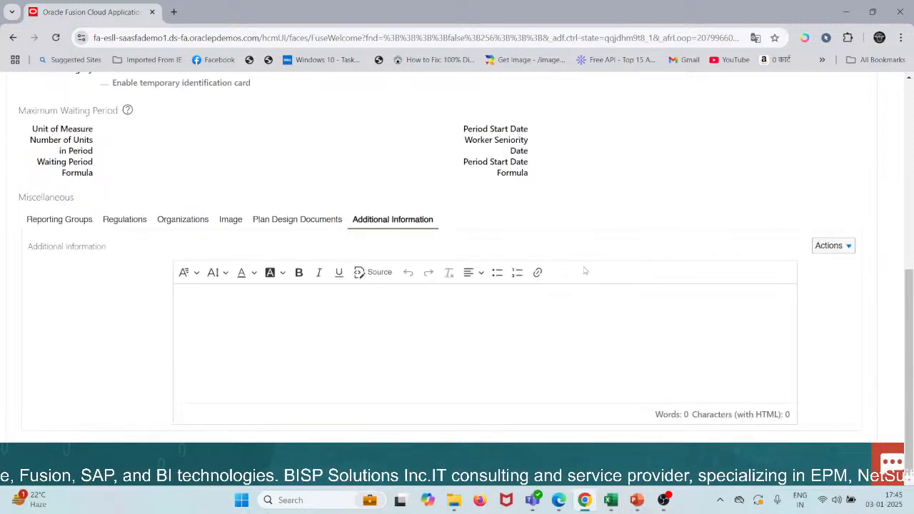
left_click(398, 346)
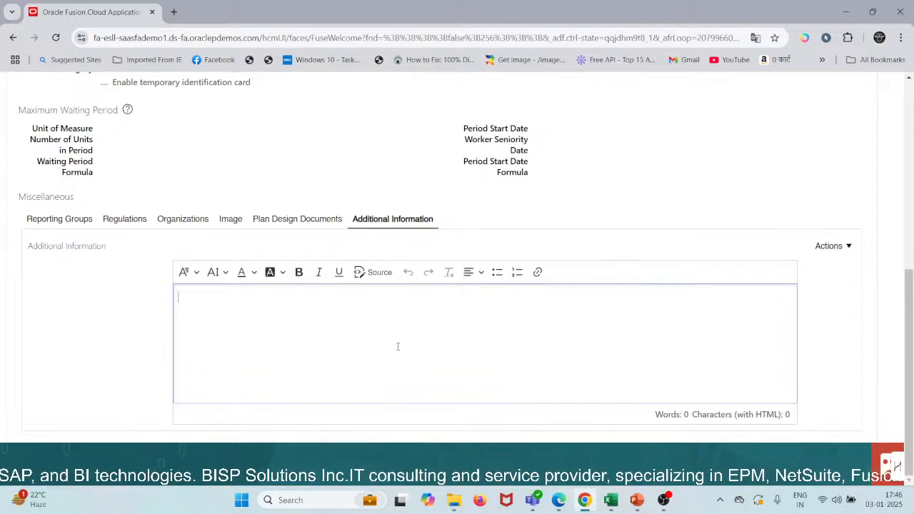
type("askjdbaskjdbas")
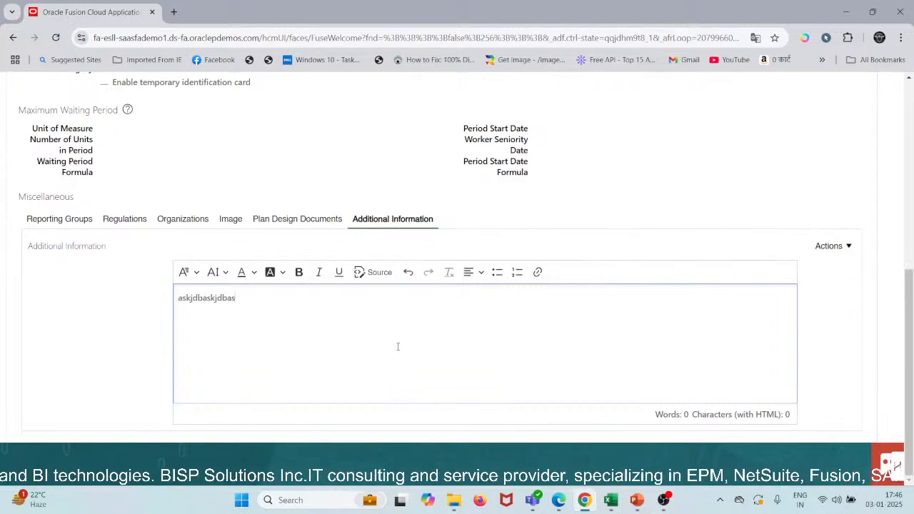
key("ctrl+a")
key("BackSpace")
Step: Replace the placeholder text in the additional information with "This plan is for the person working in the organization for an year"
type("Typ")
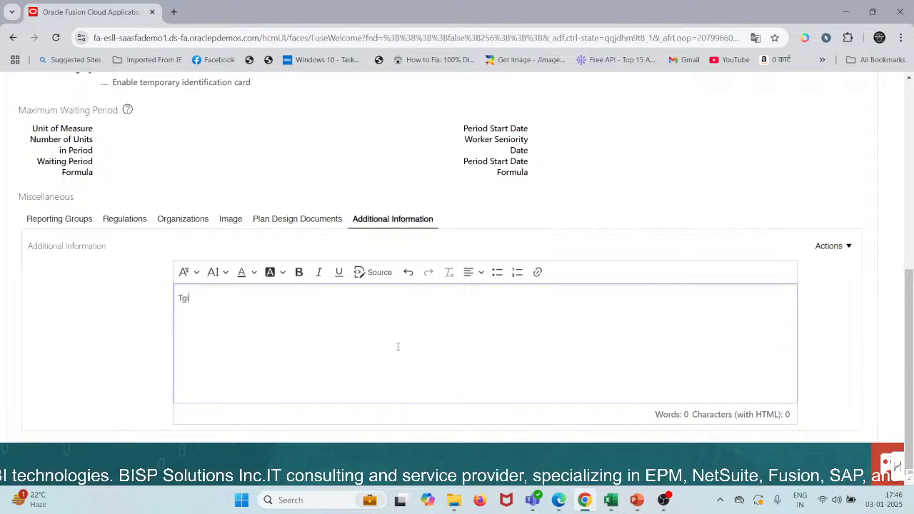
key("BackSpace")
key("BackSpace")
type("his")
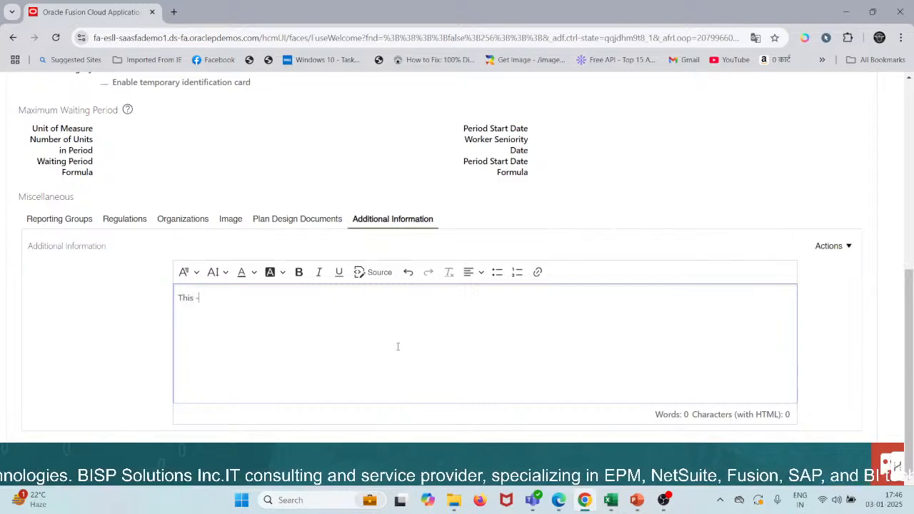
type(" plan is us")
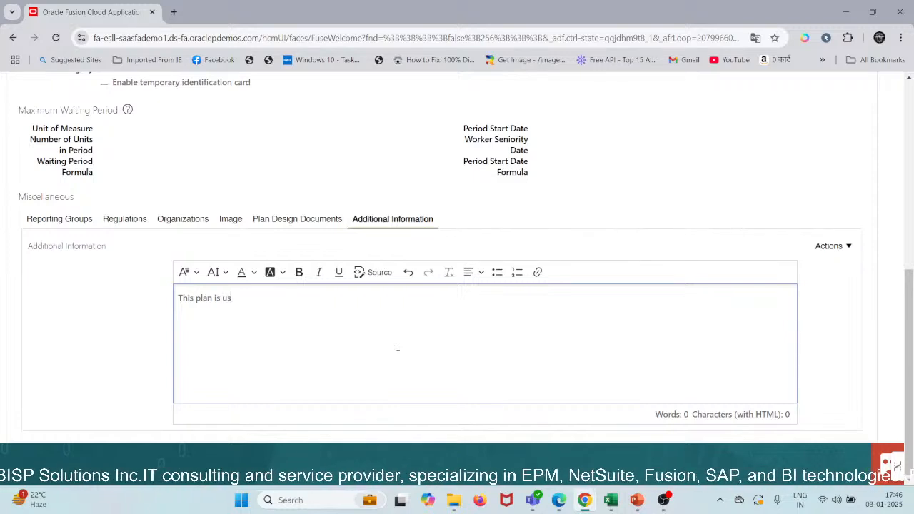
key("BackSpace")
key("BackSpace")
type("for t")
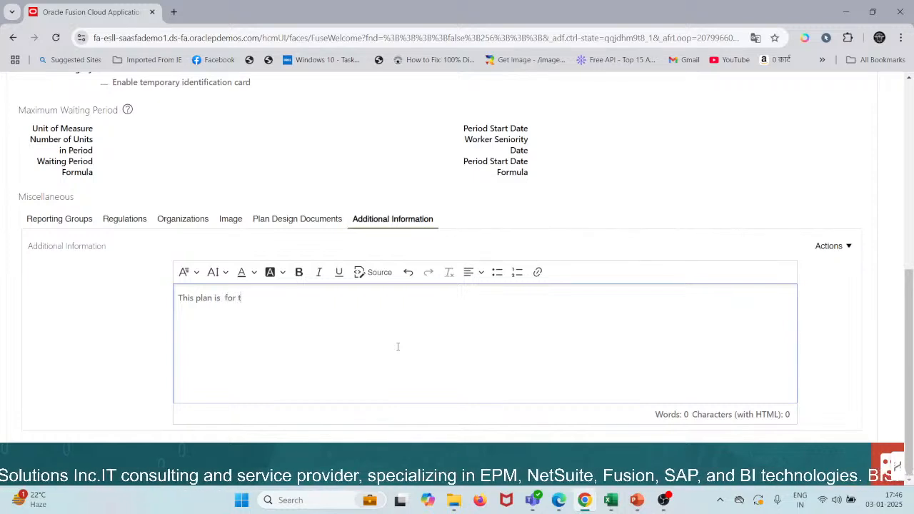
type("he person wh")
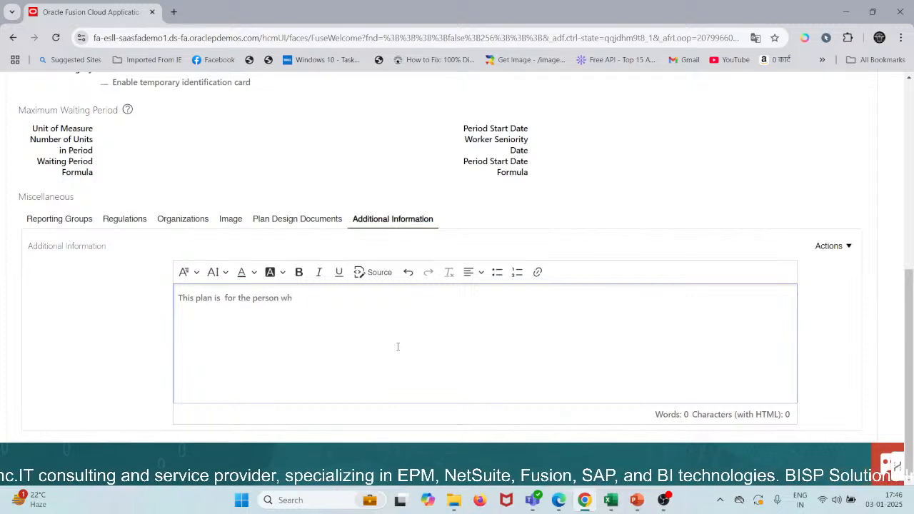
key("BackSpace")
type("orkub")
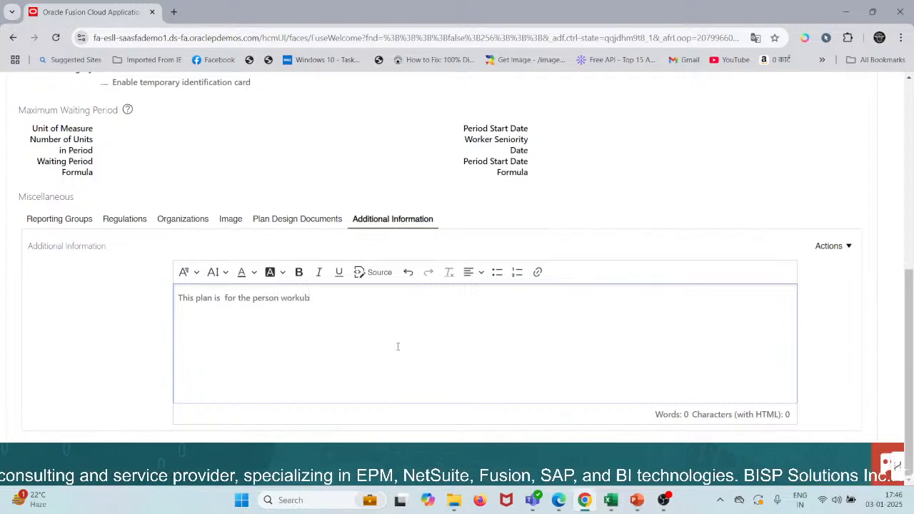
key("BackSpace")
key("BackSpace")
key("BackSpace")
key("BackSpace")
type("r")
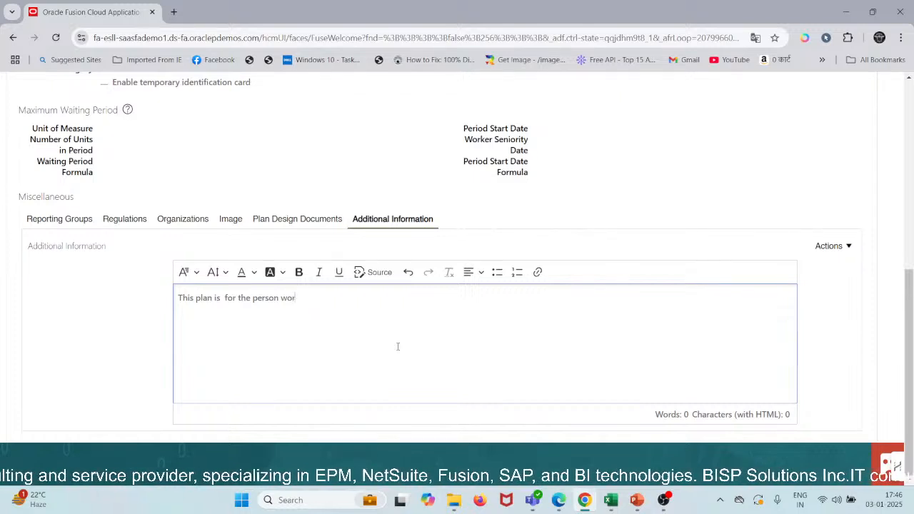
type("kin")
type("g io")
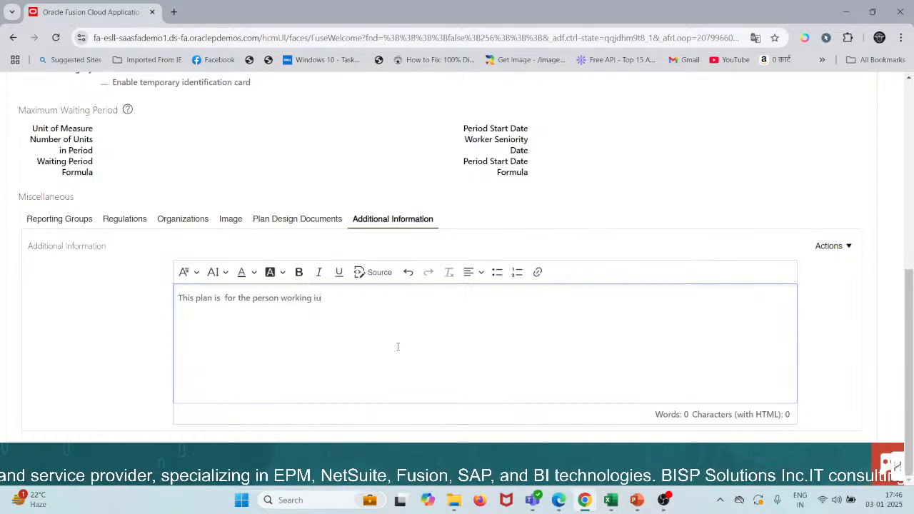
key("BackSpace")
type("io")
key("BackSpace")
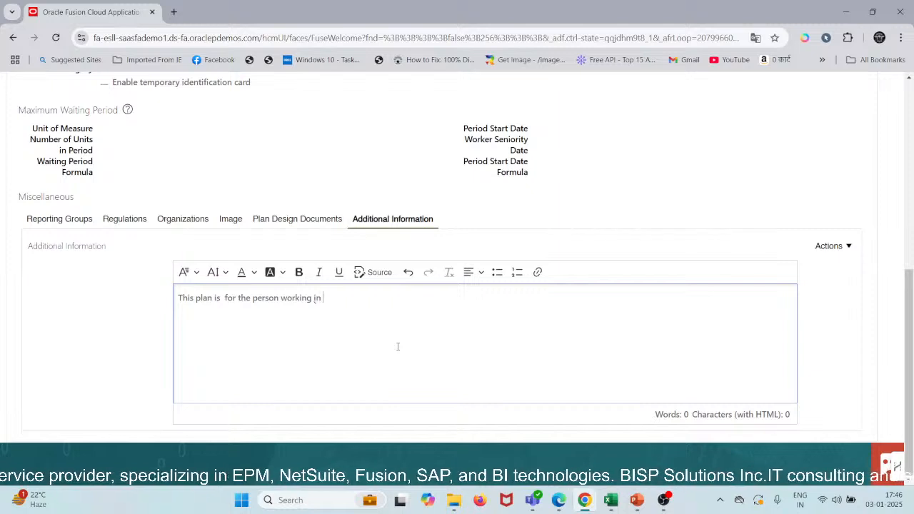
type("the or")
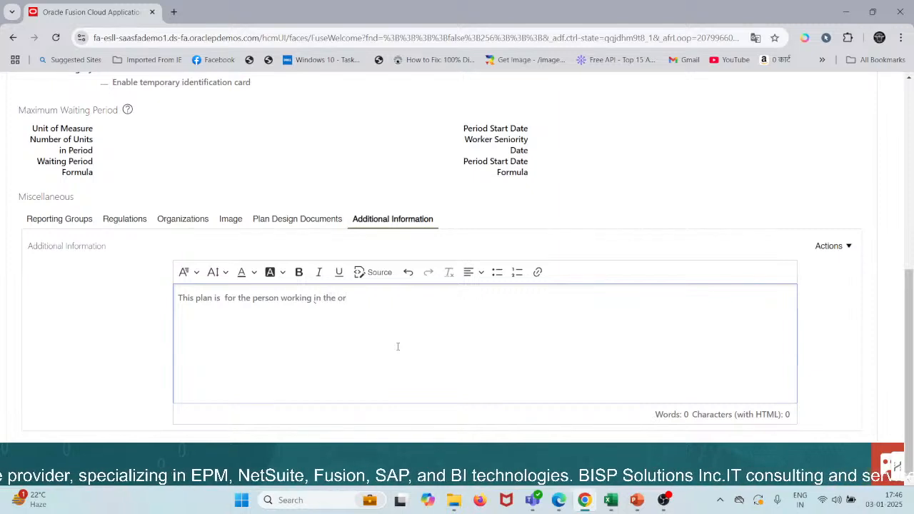
type("ganiz")
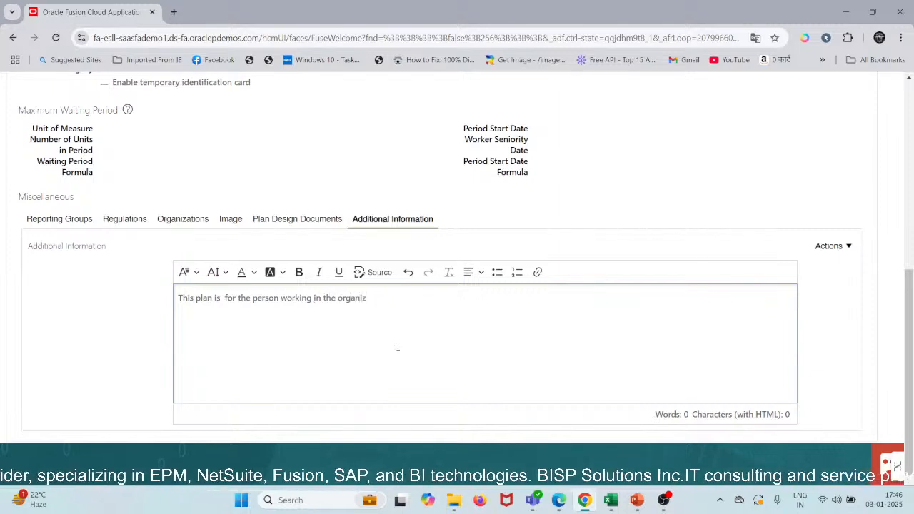
type("ation for a")
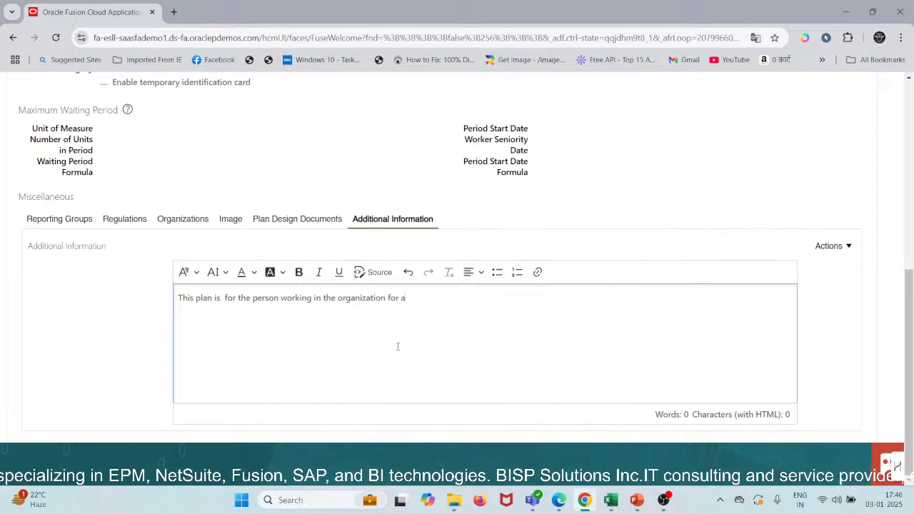
type("n year")
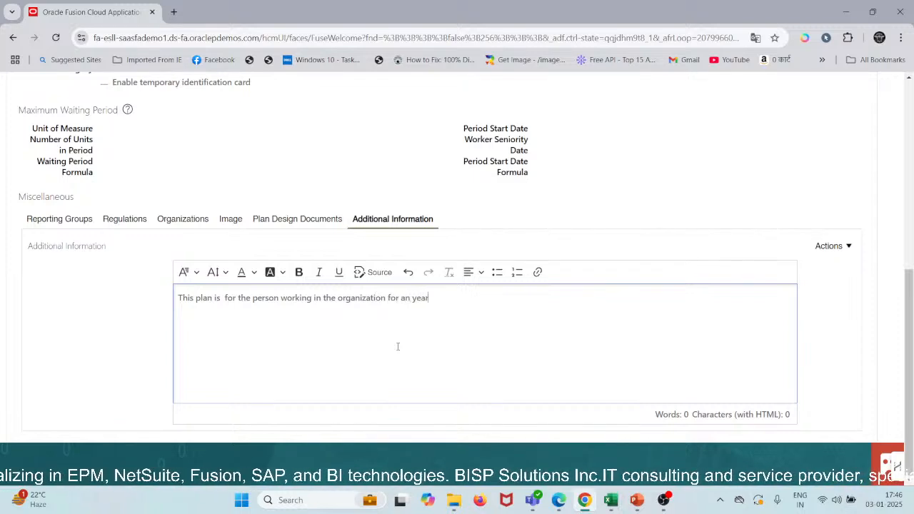
type(" or")
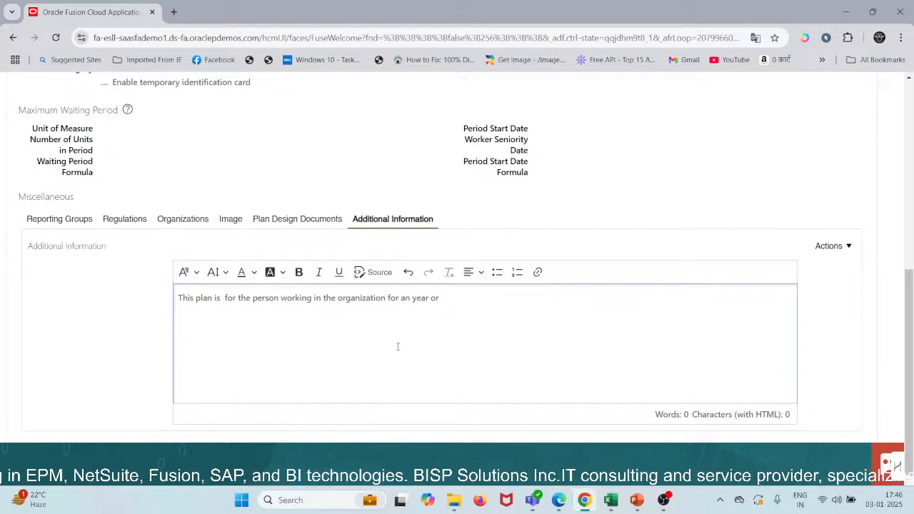
type(" gre")
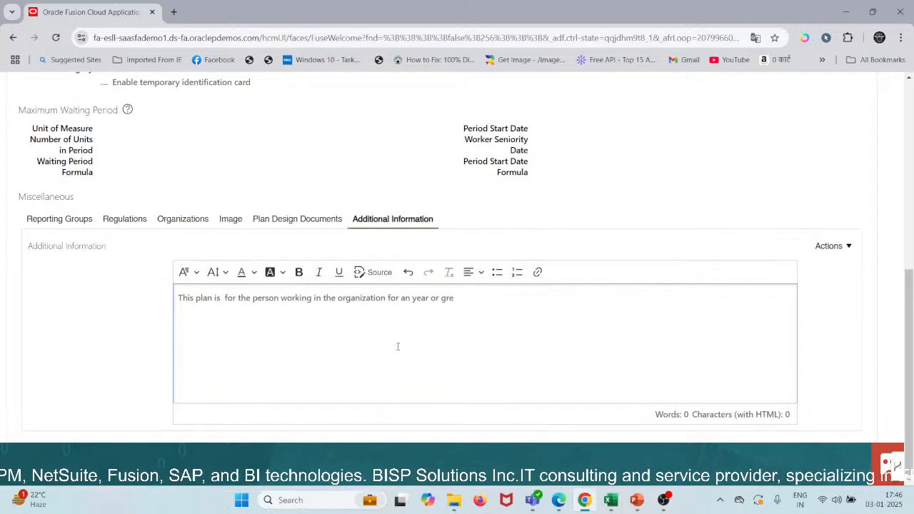
type("taaye")
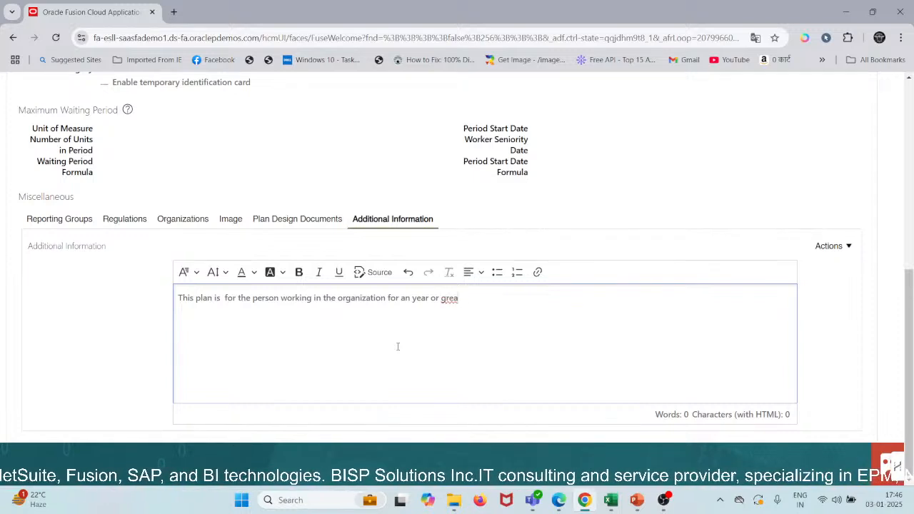
key("BackSpace")
key("BackSpace")
key("BackSpace")
key("BackSpace")
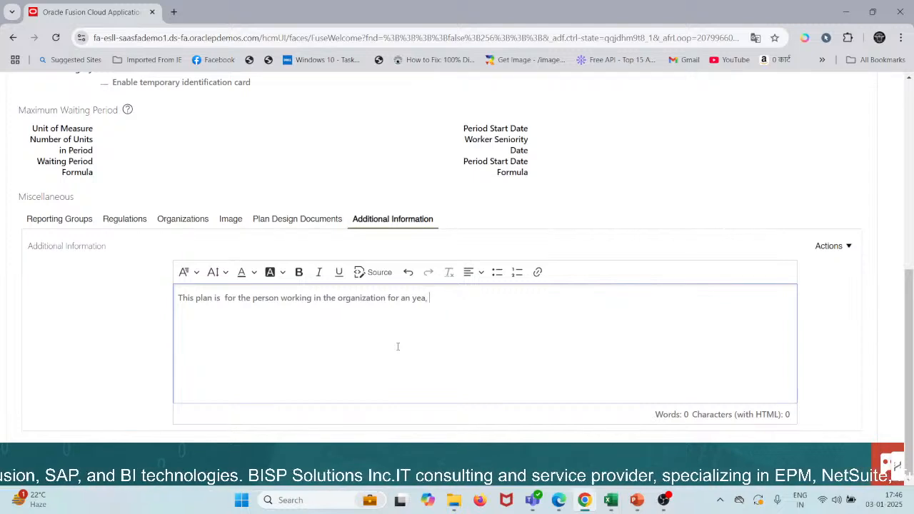
Step: Continue the plan description with "and should be greater than 18 years"
type("and shou")
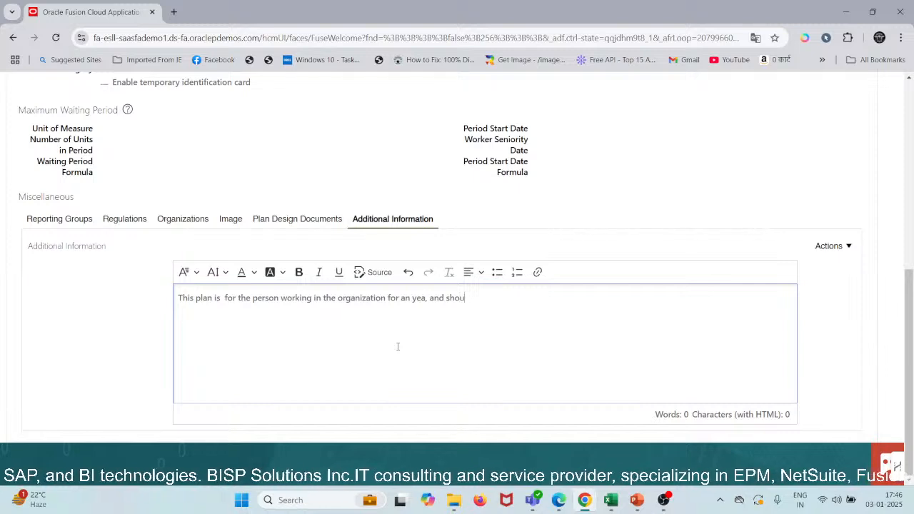
type("ld be")
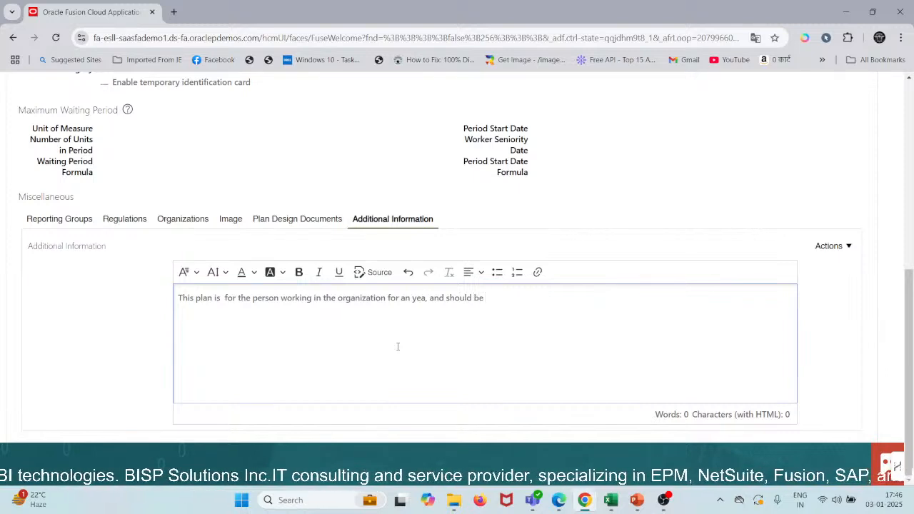
type(" grea")
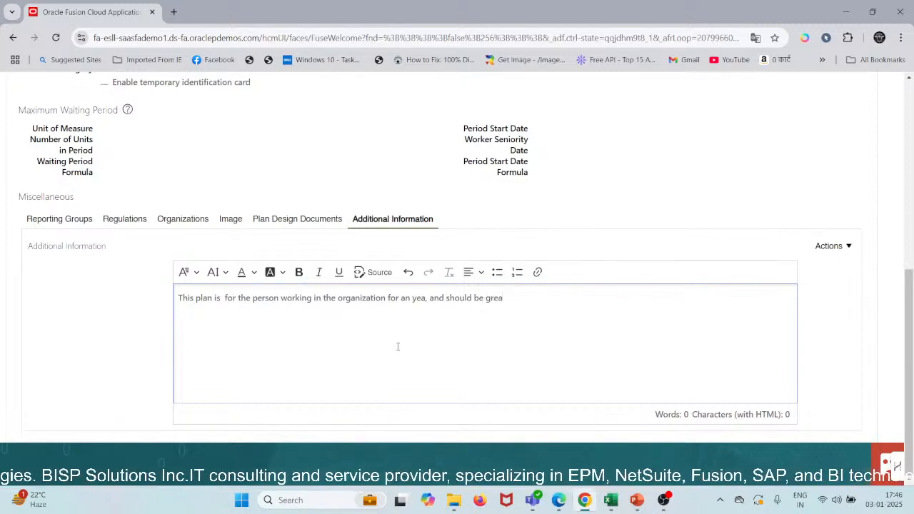
type("treter than 18")
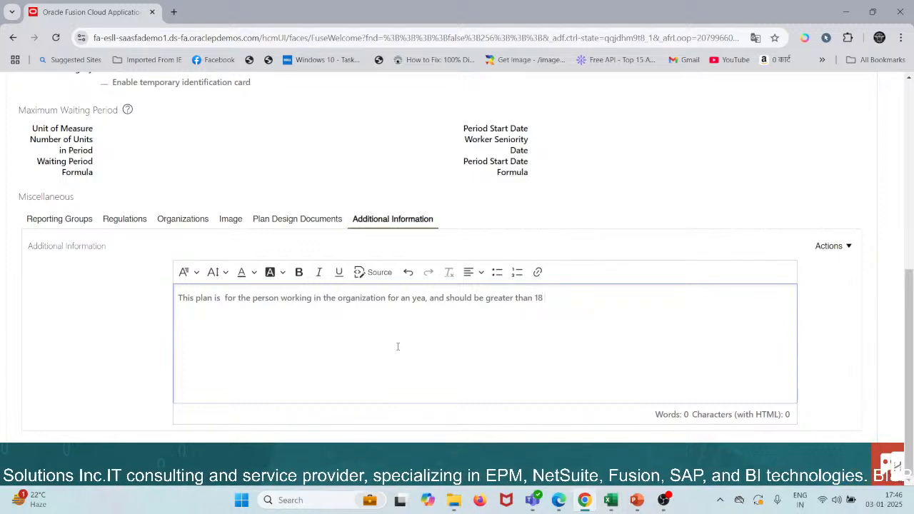
type(" year, an")
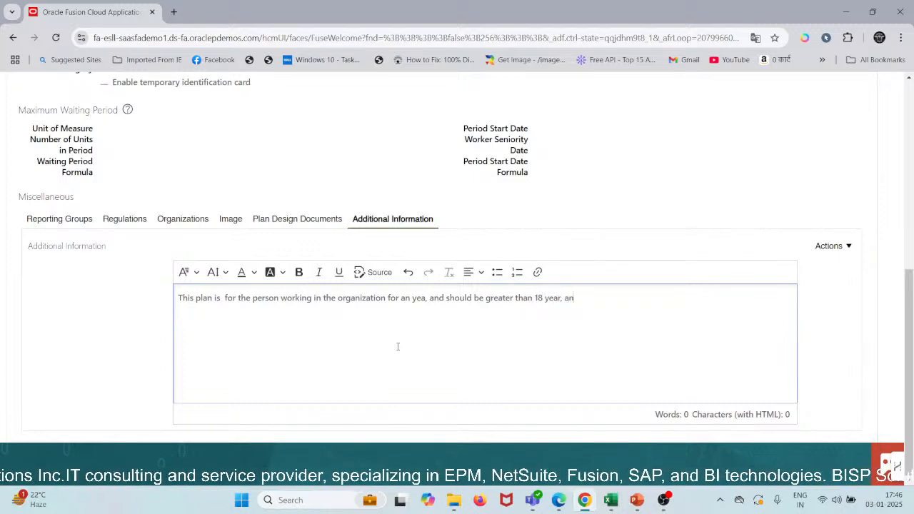
type("d")
key("BackSpace")
key("BackSpace")
key("BackSpace")
key("BackSpace")
key("BackSpace")
type("s")
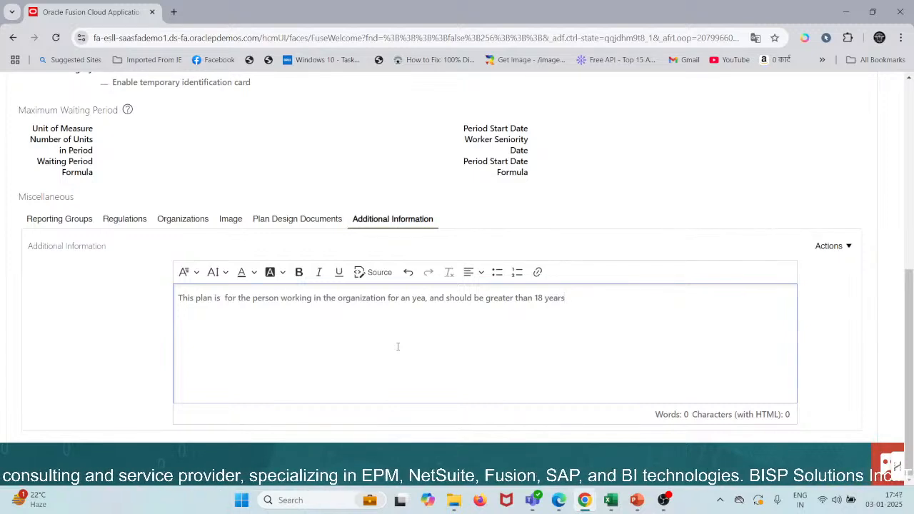
type(". this")
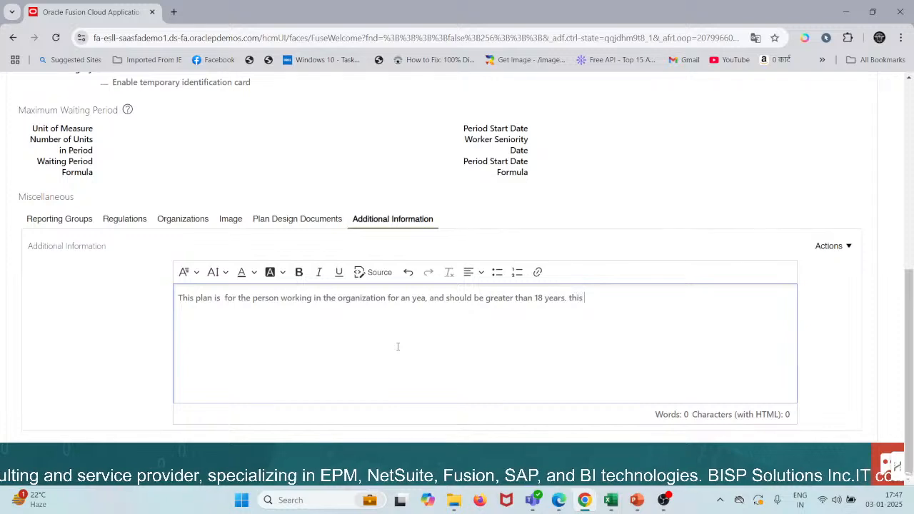
Step: Continue the plan's additional information with a new sentence beginning "this plan also inlcude the employee and"
key("BackSpace")
key("BackSpace")
key("BackSpace")
type("thi")
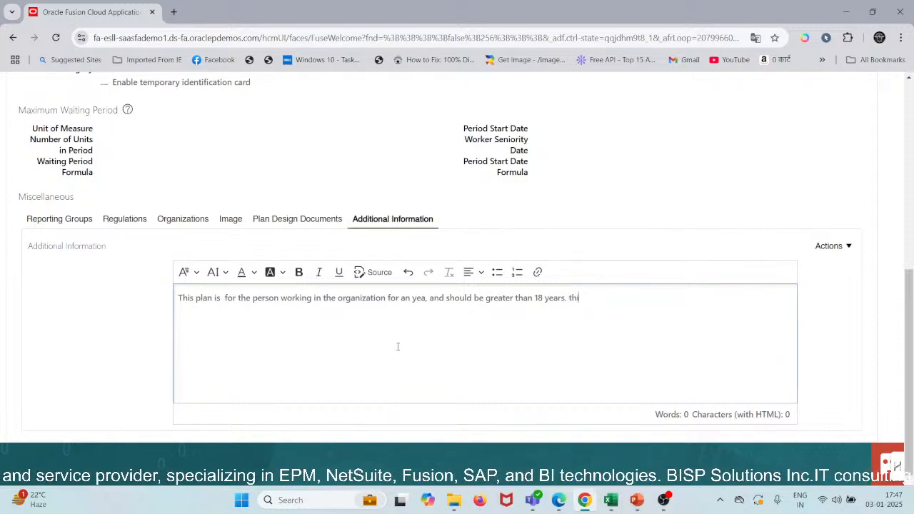
type("s plan also")
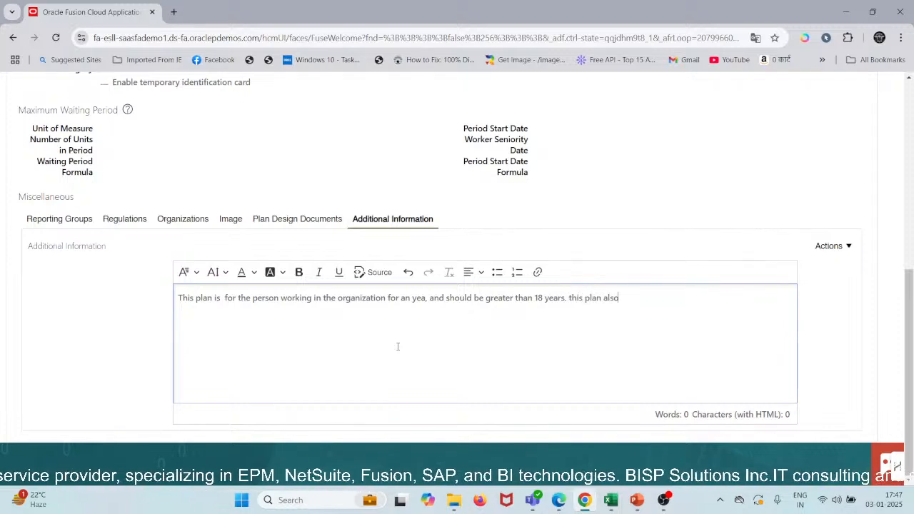
type(" insc")
key("BackSpace")
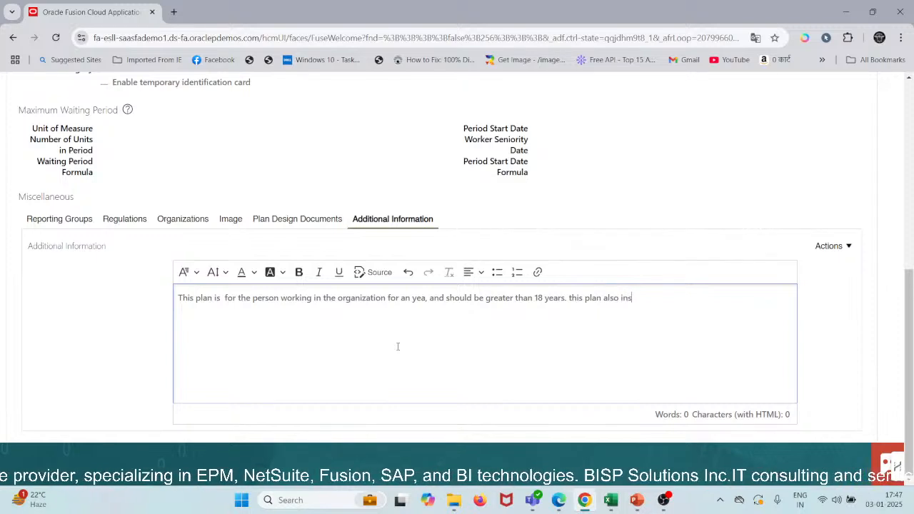
type("kcu")
key("BackSpace")
key("BackSpace")
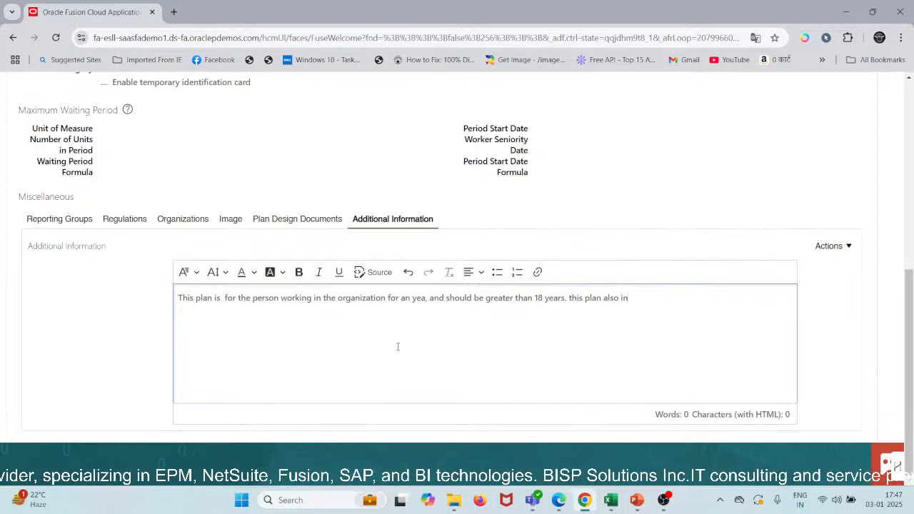
type("lcu")
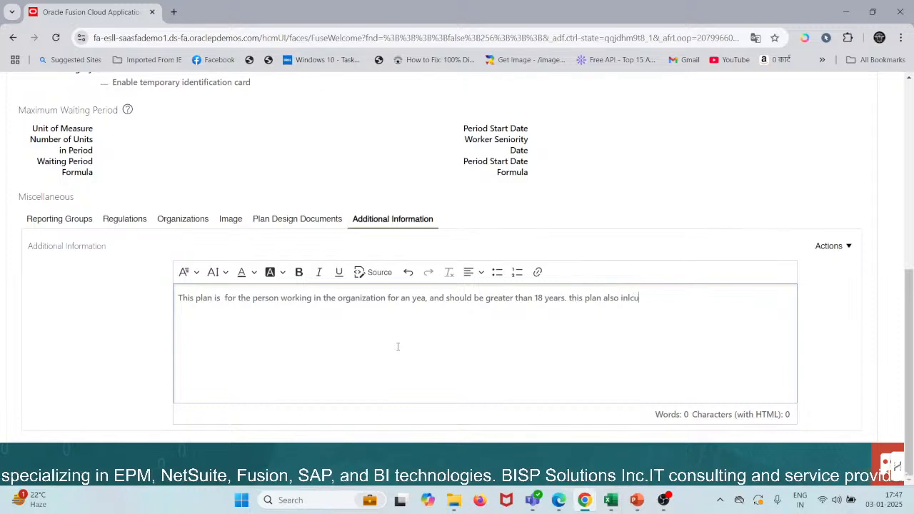
type("de the empaya")
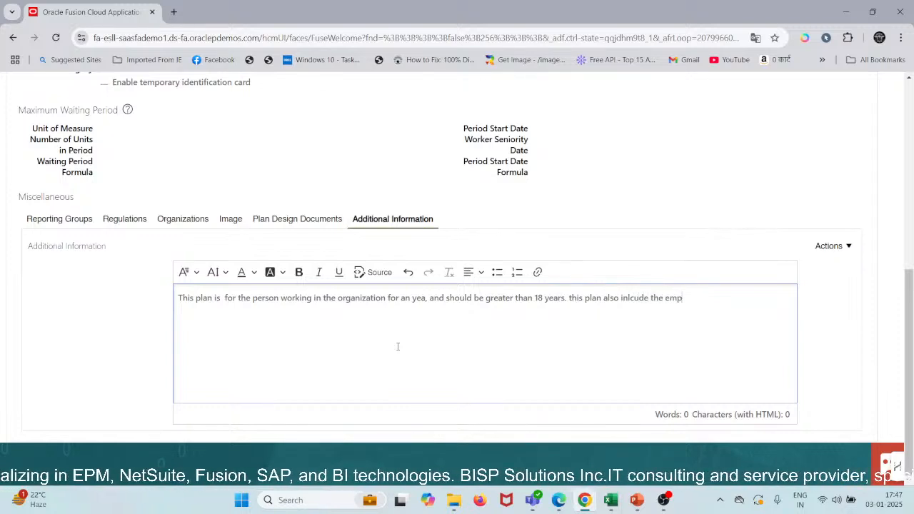
key("BackSpace")
key("BackSpace")
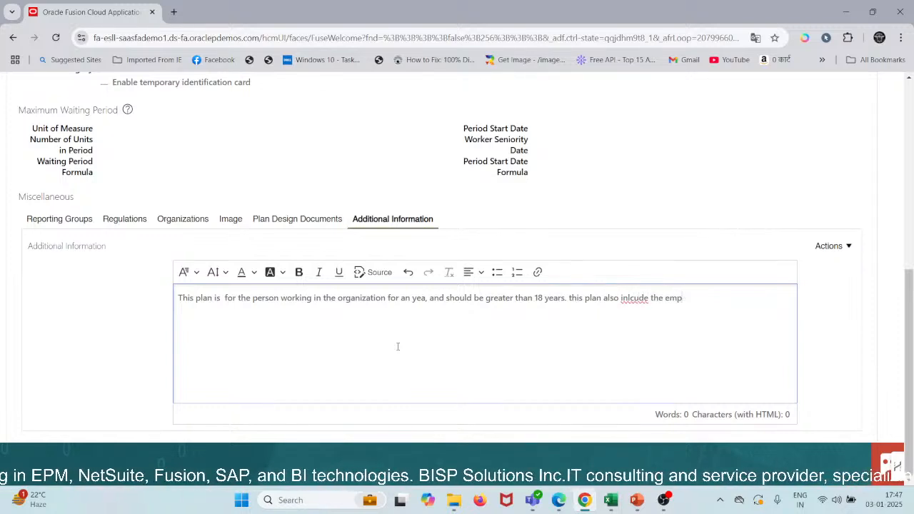
type("loyee ")
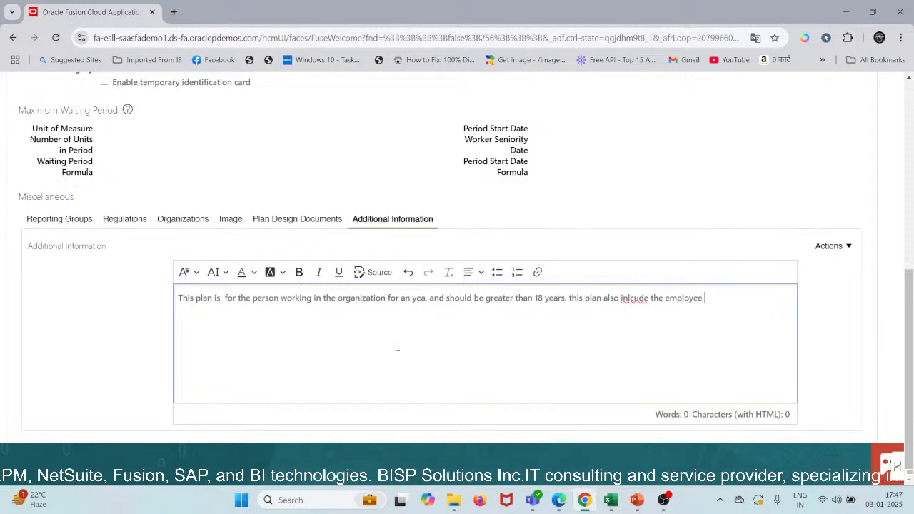
type("and")
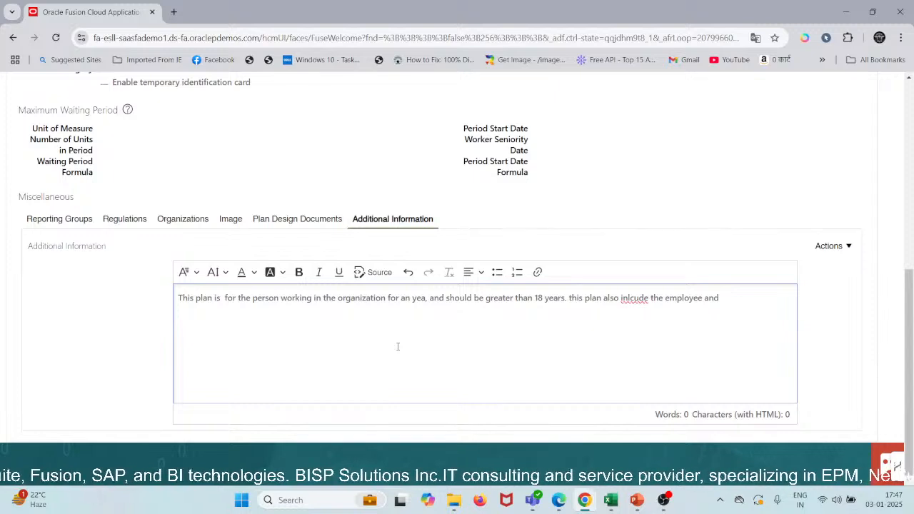
type(" the")
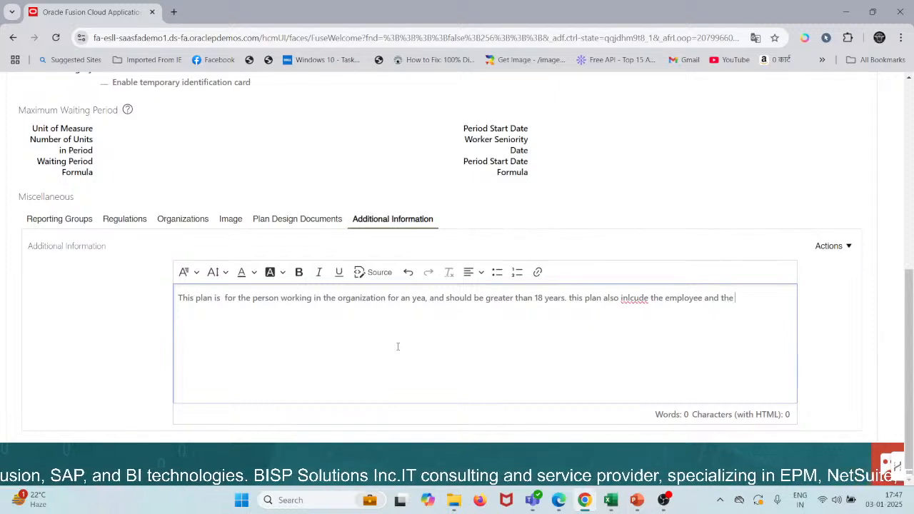
type(" spius")
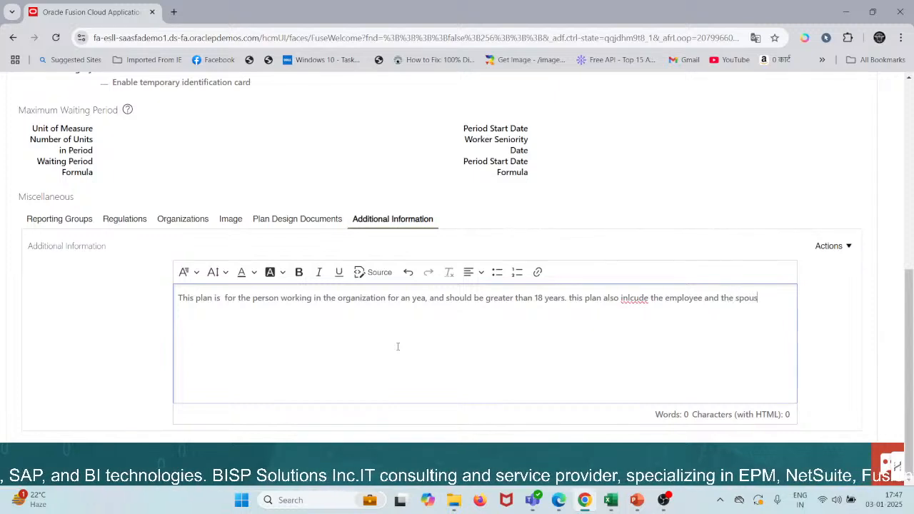
type("e as well")
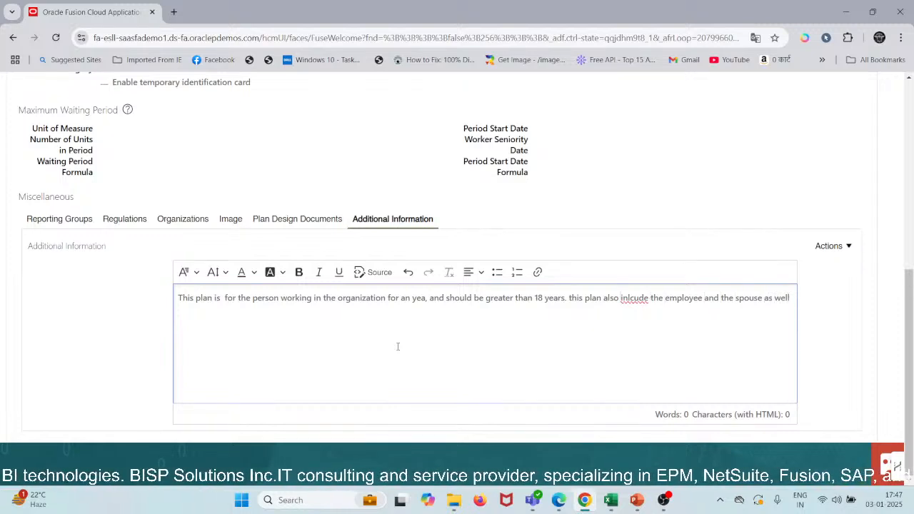
Step: Complete the sentence with "the spouse as well" and correct the misspelled word to "include"
key("BackSpace")
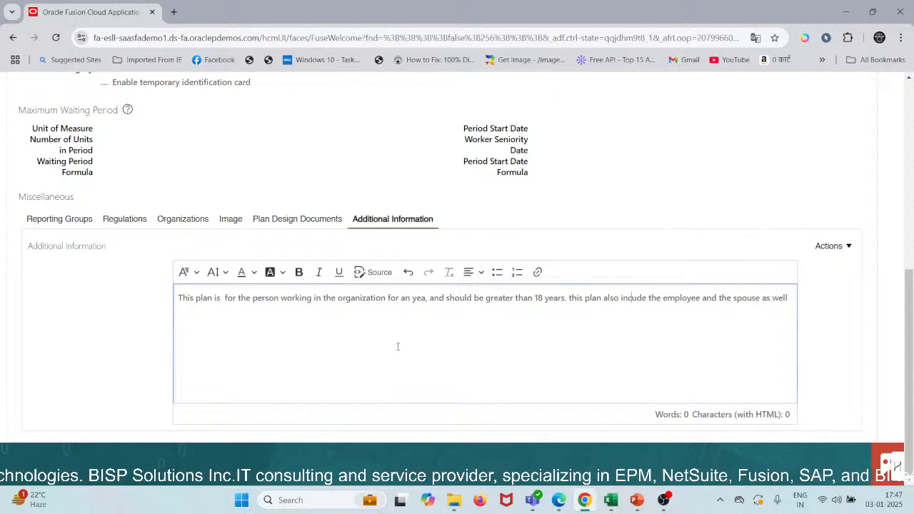
key("Right")
type("l")
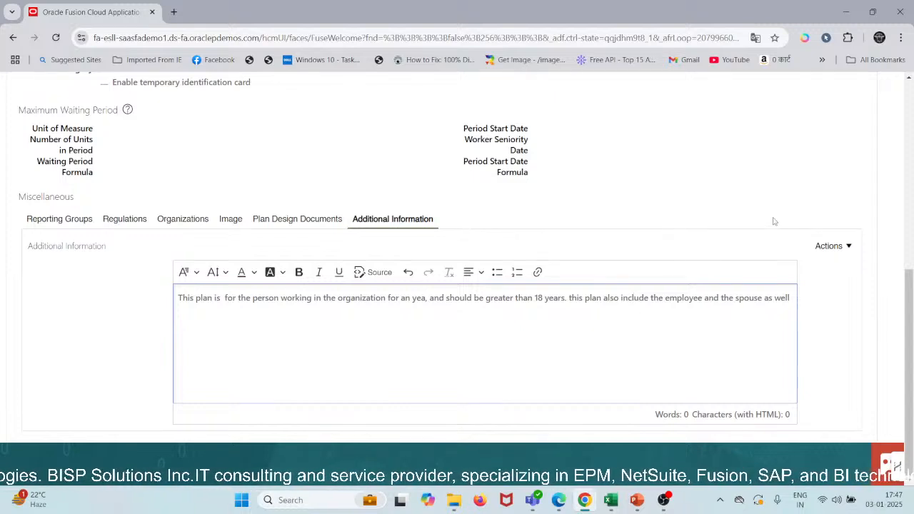
Step: Check the actions available for the additional information and save the plan's additional configuration
left_click(818, 246)
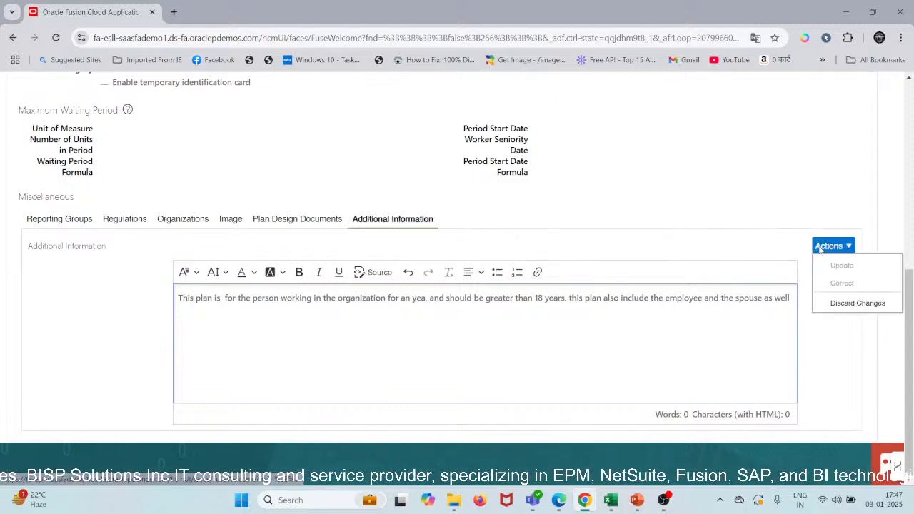
left_click(836, 365)
left_click(679, 193)
scroll(679, 193, "up", 2)
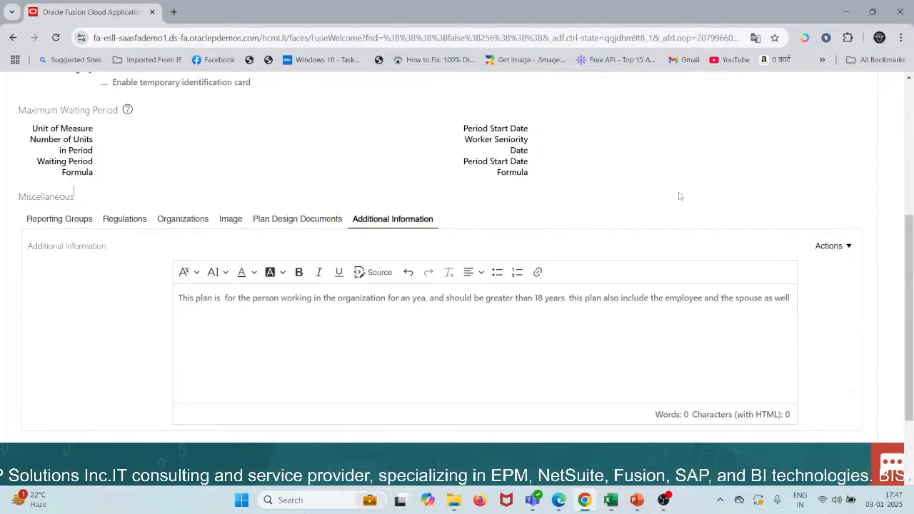
scroll(678, 193, "up", 5)
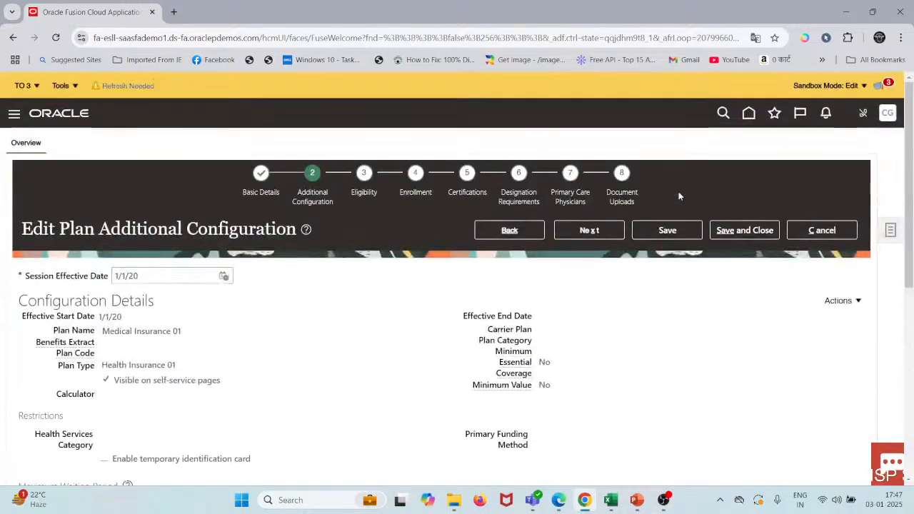
left_click(654, 231)
Step: Review the saved additional information text and the plan's configuration details
scroll(660, 298, "down", 1)
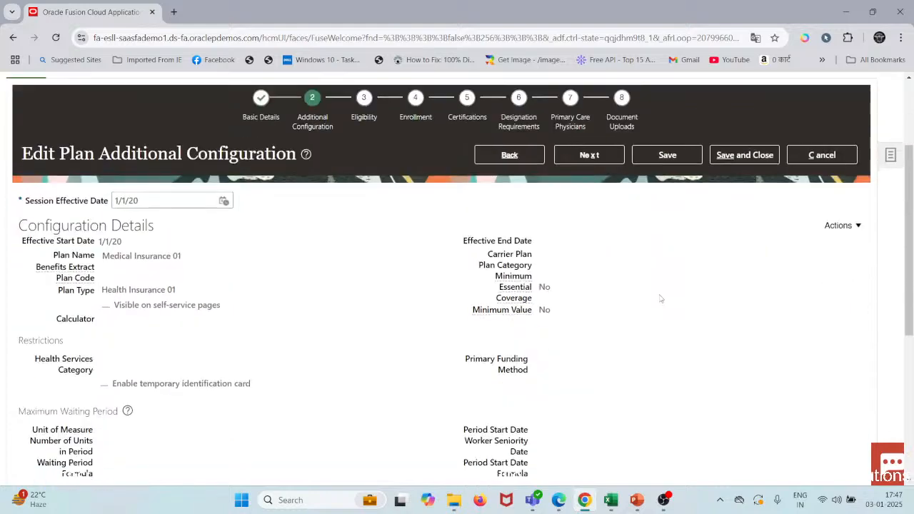
scroll(660, 298, "down", 3)
scroll(622, 214, "up", 3)
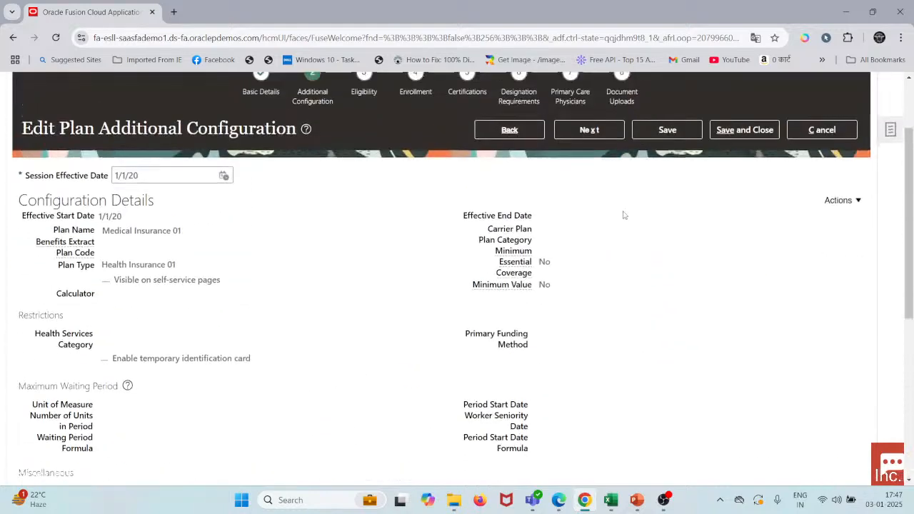
scroll(623, 214, "up", 2)
scroll(667, 281, "down", 3)
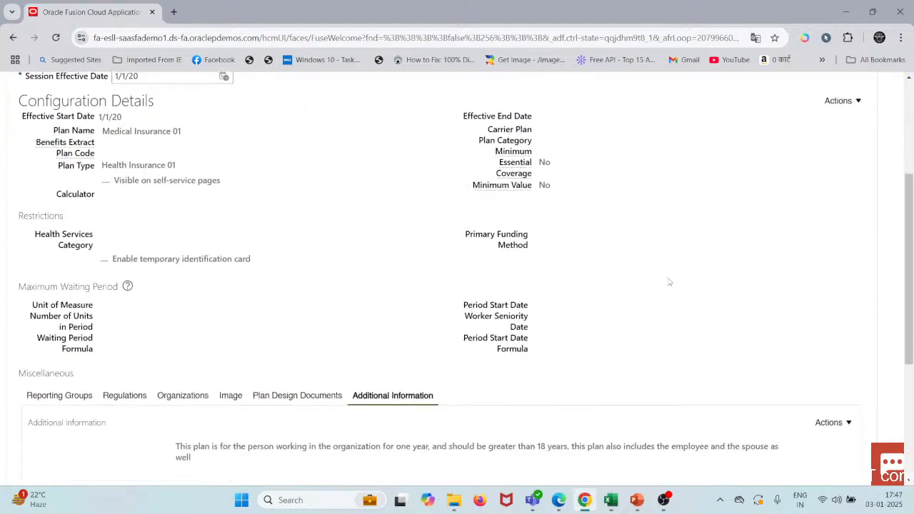
scroll(669, 282, "down", 1)
scroll(618, 286, "up", 2)
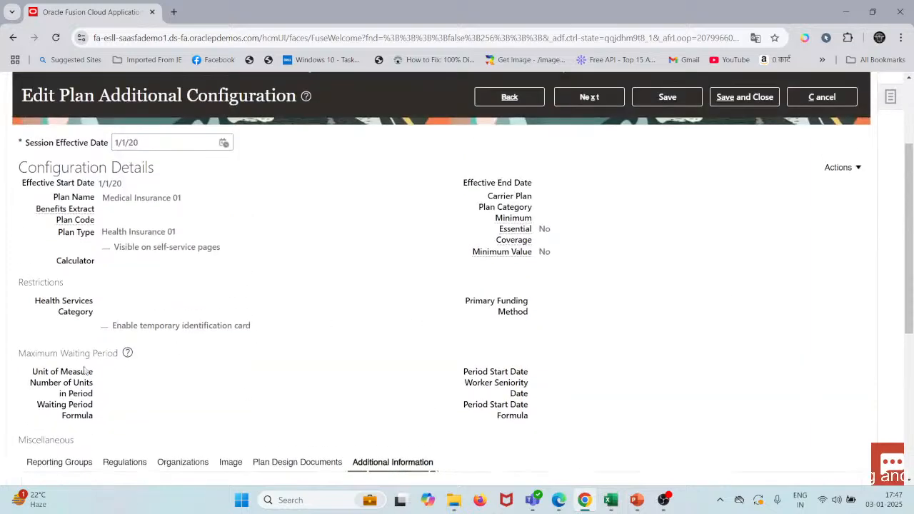
Step: Open the plan's configuration details for editing and set the maximum waiting period's unit of measure to Years
left_click(837, 167)
left_click(799, 186)
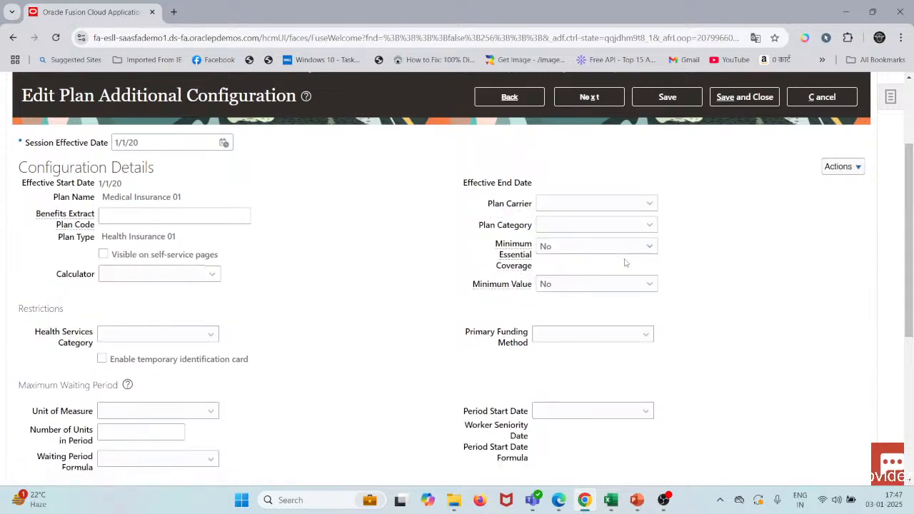
scroll(624, 263, "down", 2)
left_click(182, 296)
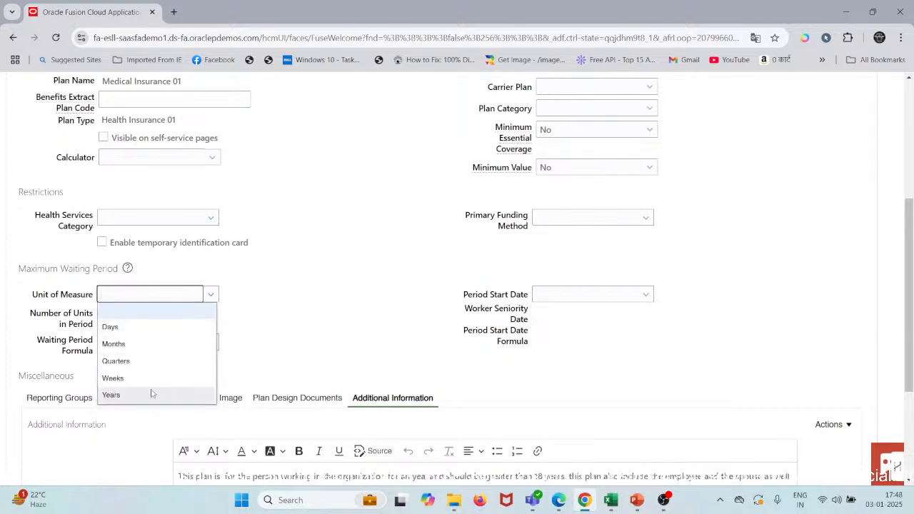
left_click(319, 300)
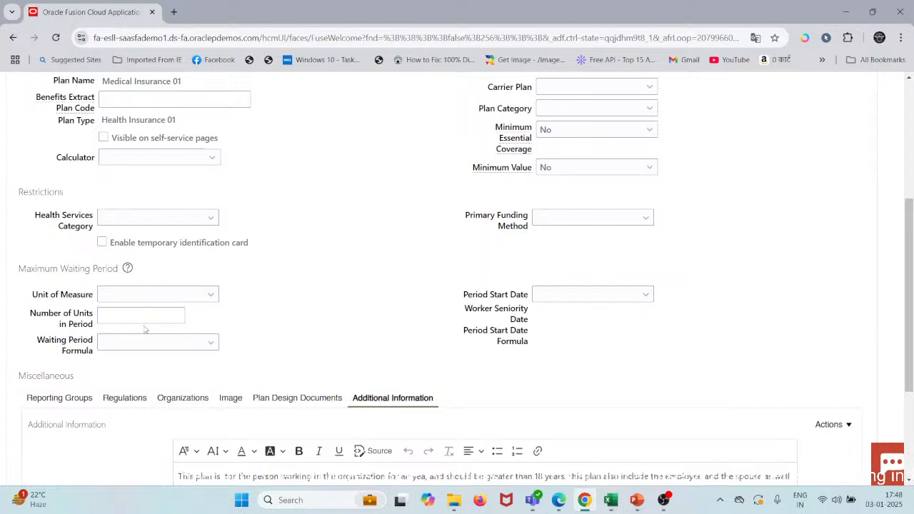
left_click(210, 341)
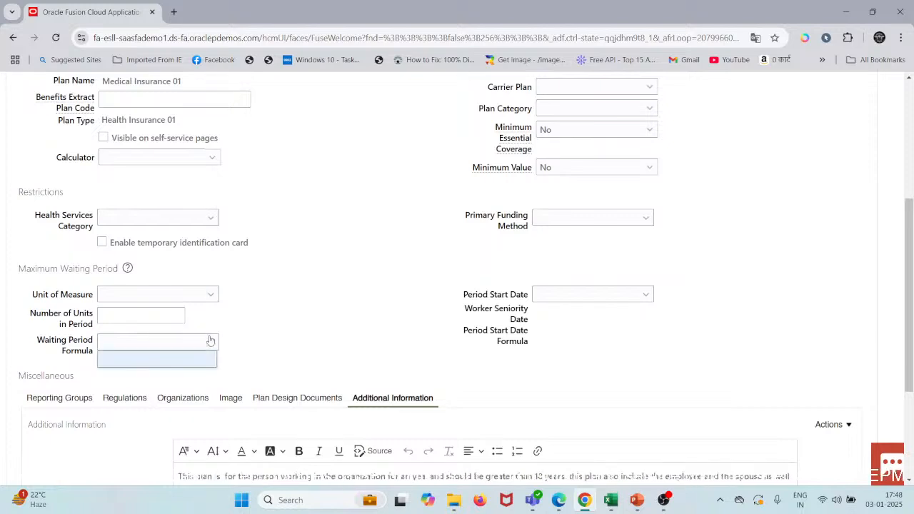
left_click(210, 341)
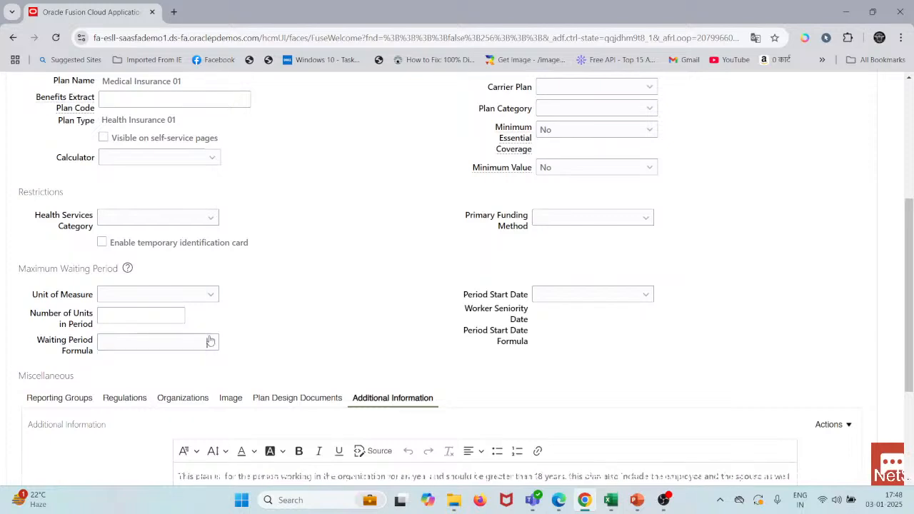
left_click(177, 292)
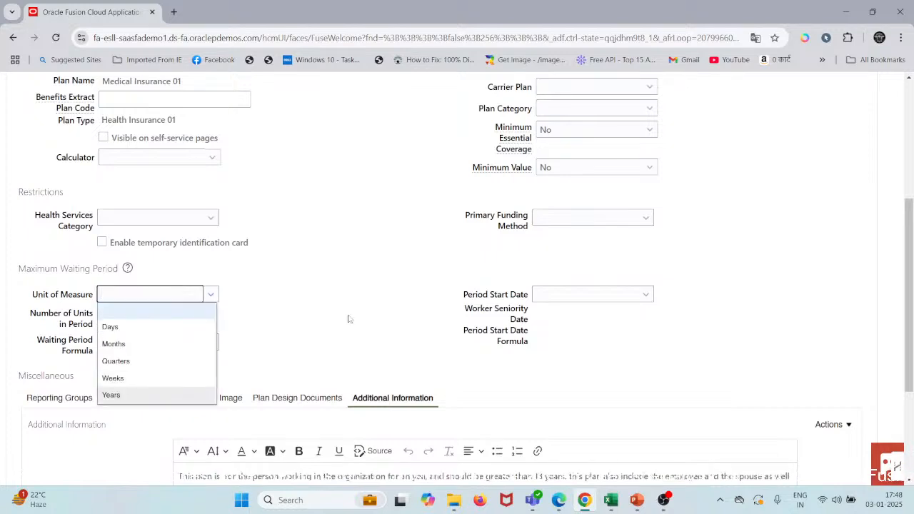
Step: Try to set the waiting period's start date to As of event date, or to Date of hire instead
left_click(572, 299)
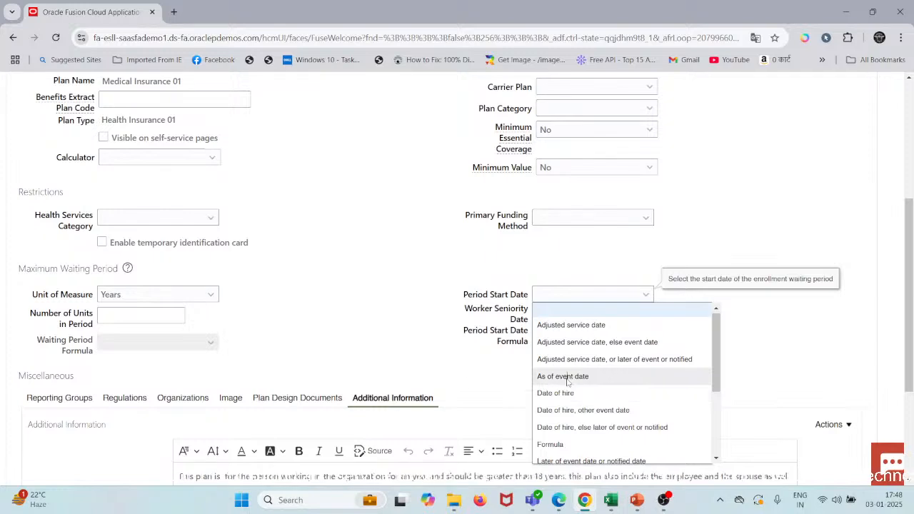
left_click(569, 379)
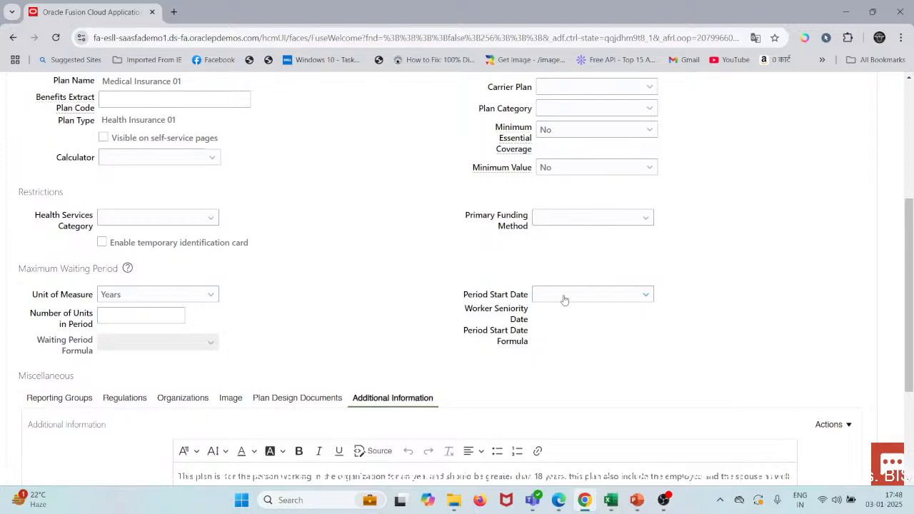
left_click(563, 296)
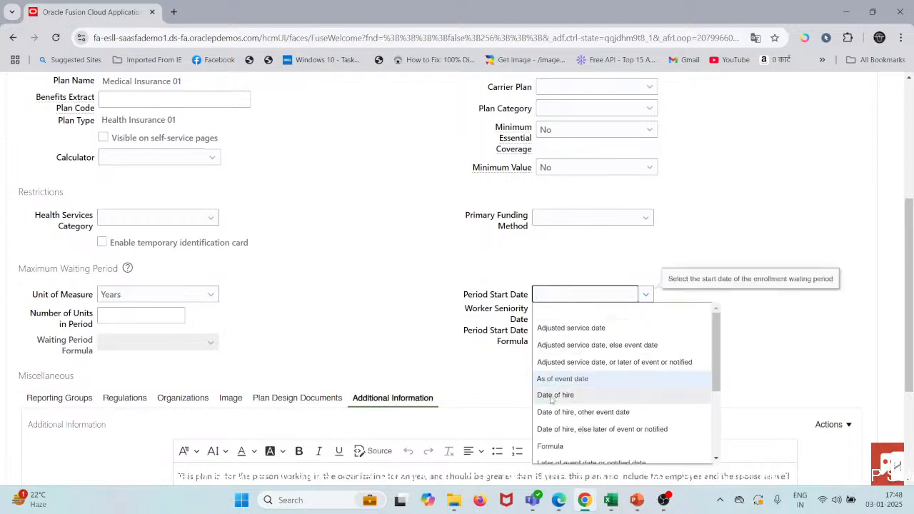
left_click(355, 328)
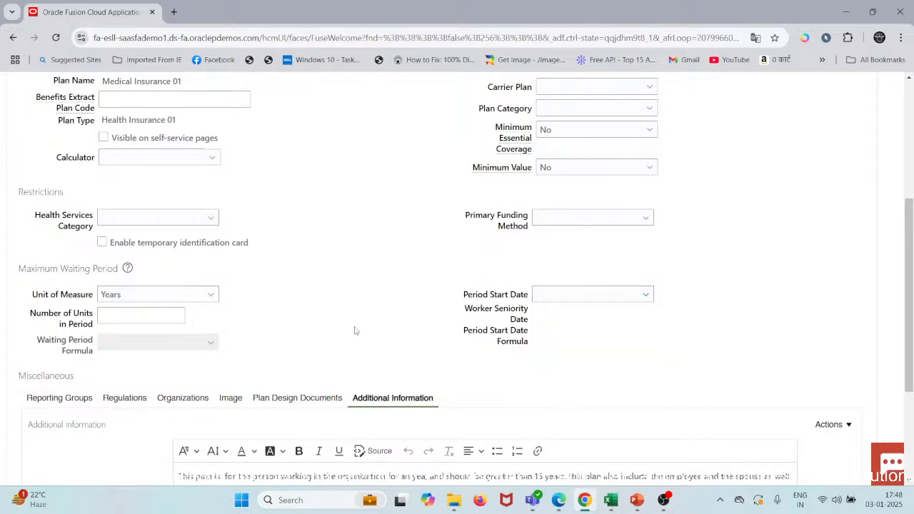
left_click(592, 299)
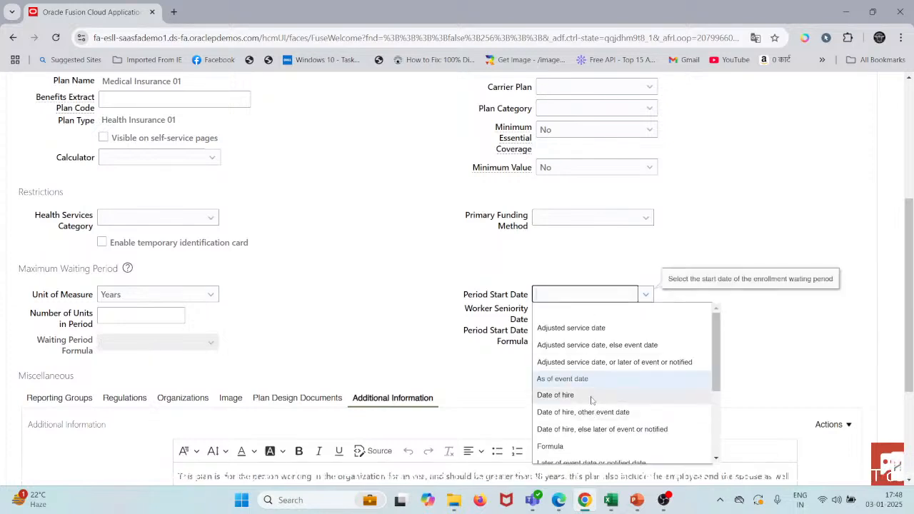
left_click(591, 397)
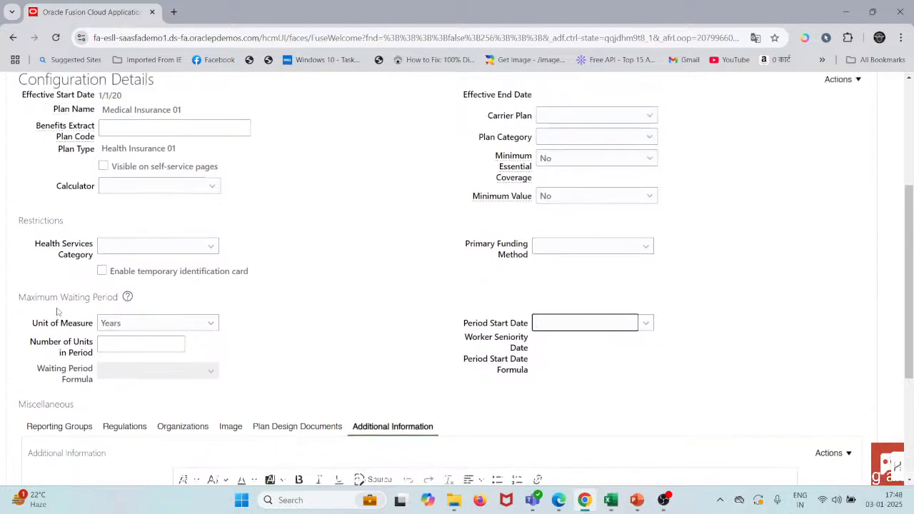
left_click(195, 330)
left_click(414, 382)
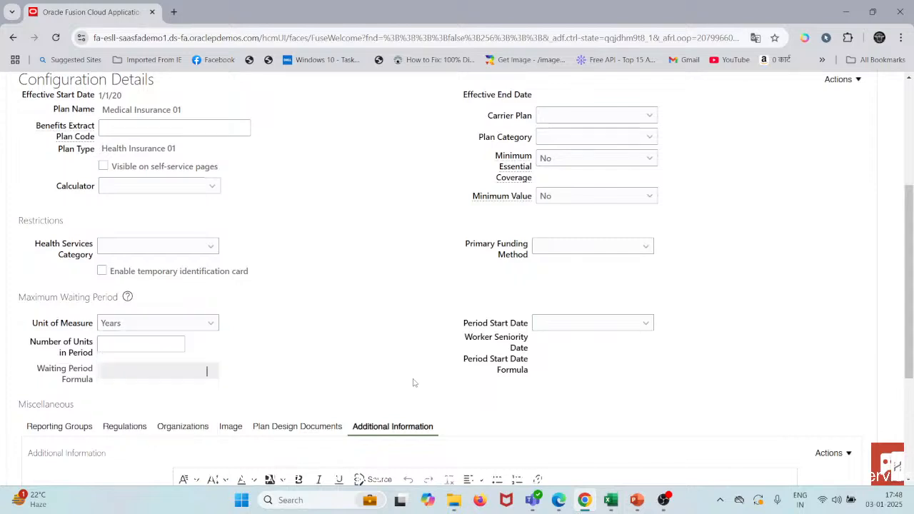
Step: Try to clear the maximum waiting period's unit of measure
left_click(178, 342)
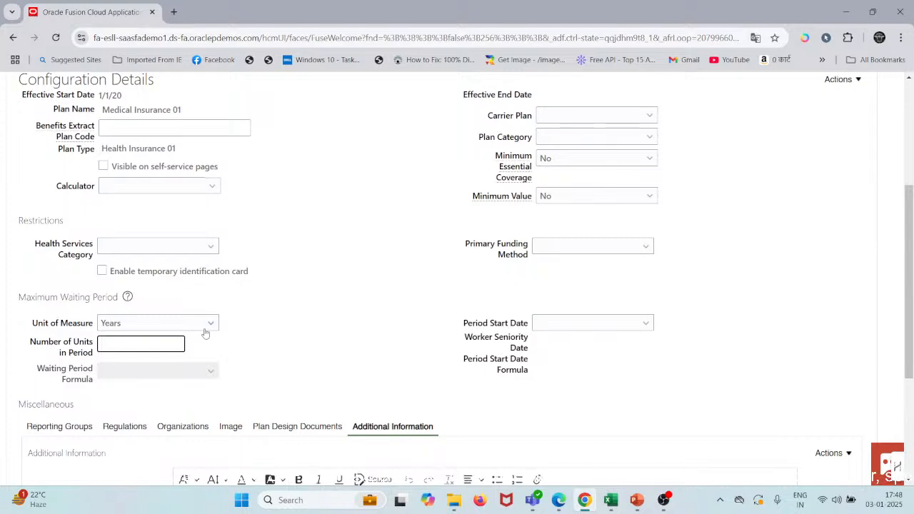
left_click(209, 322)
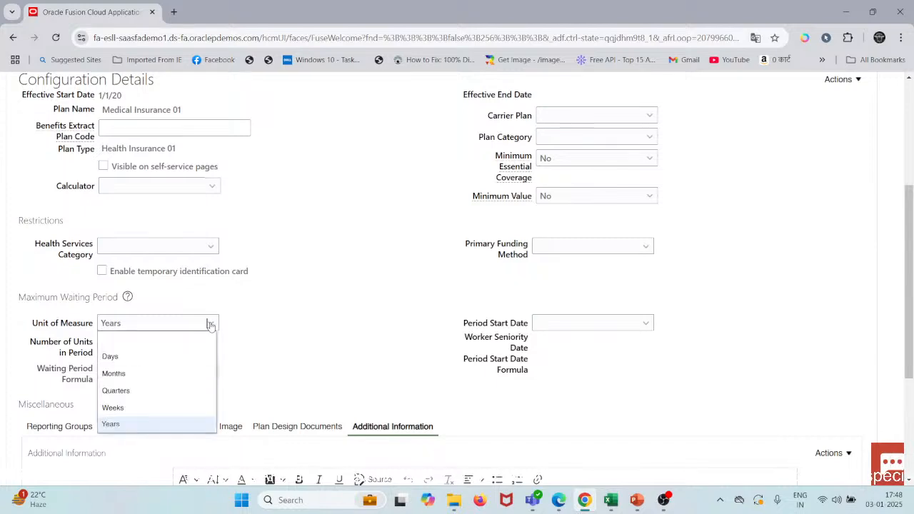
left_click(160, 340)
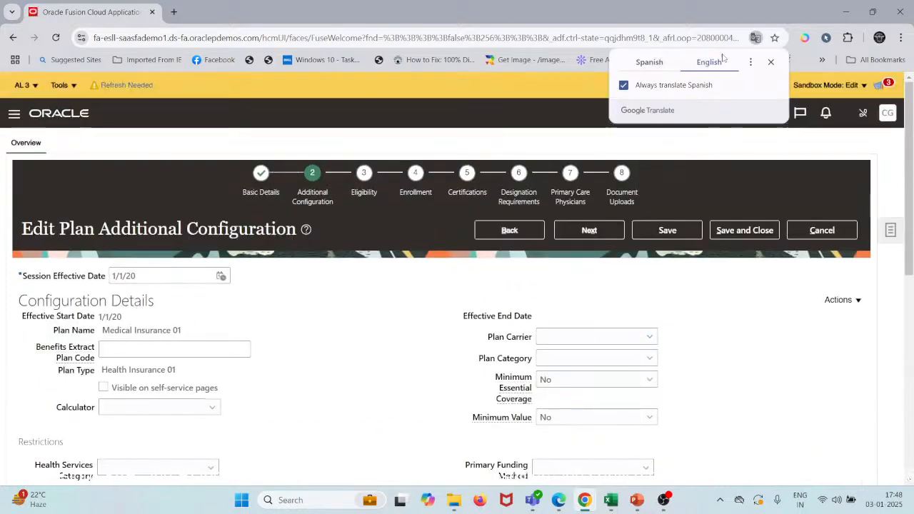
left_click(770, 62)
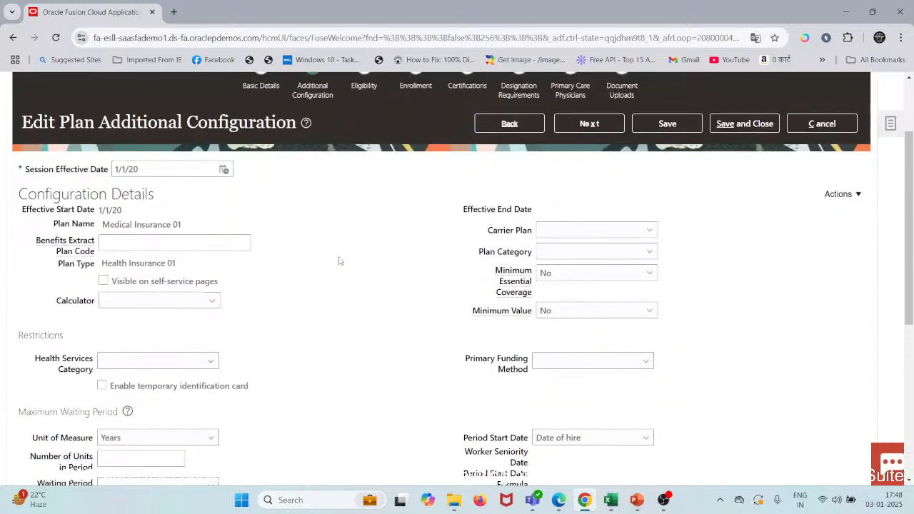
scroll(339, 262, "down", 6)
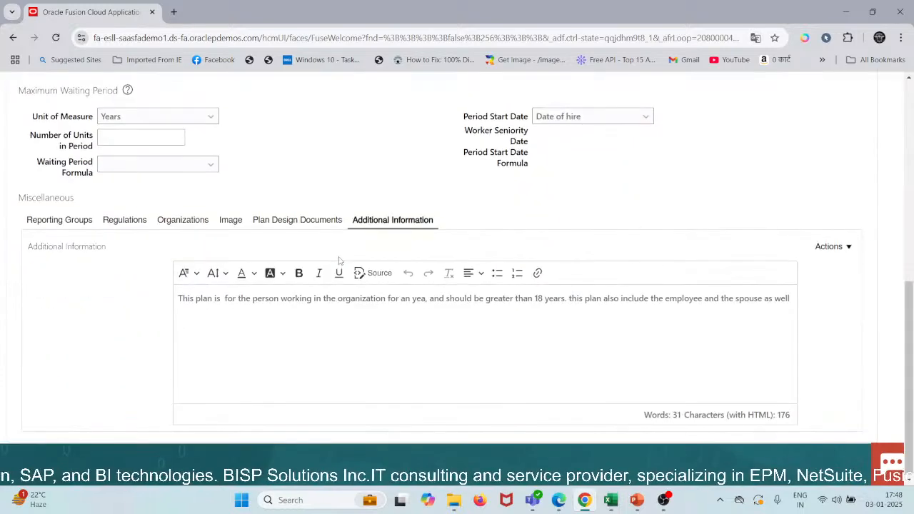
scroll(339, 261, "up", 2)
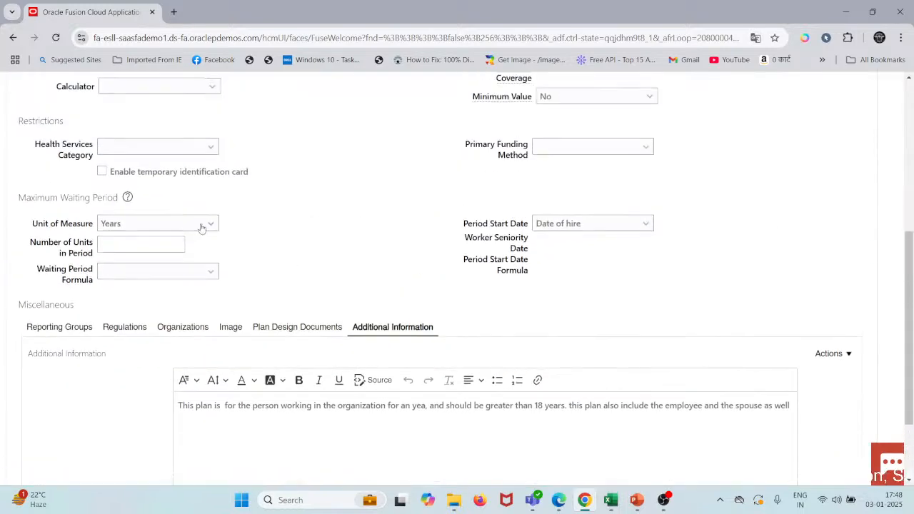
Step: Clear both the unit of measure and the period start date of the maximum waiting period
left_click(200, 225)
left_click(169, 240)
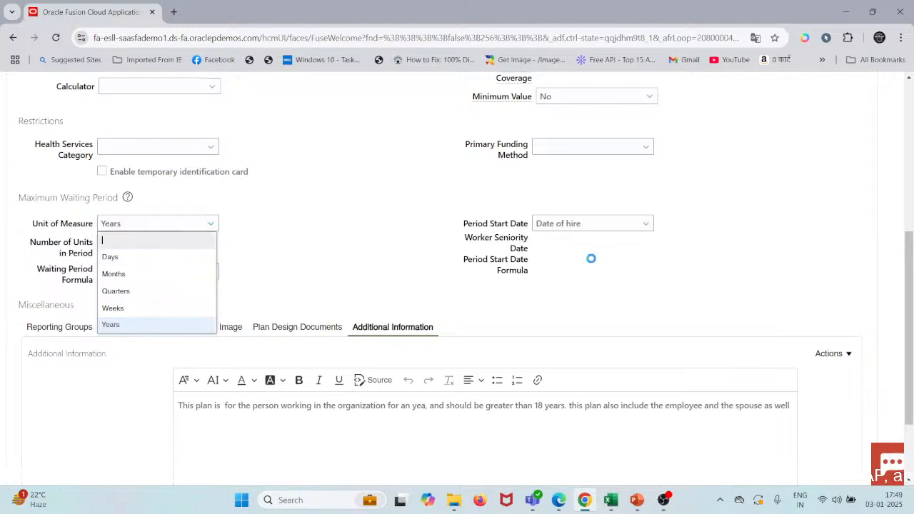
left_click(643, 224)
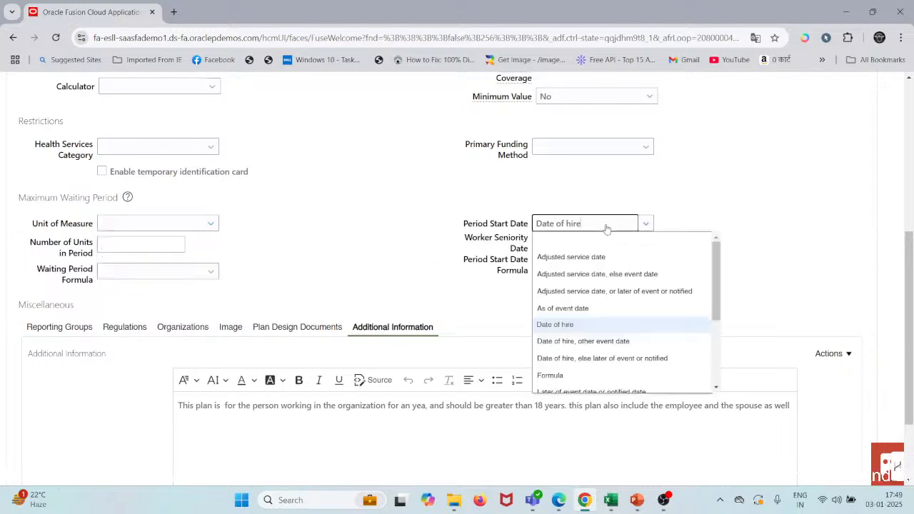
left_click(593, 244)
Step: Check the available health services categories in the plan's restrictions without choosing one
scroll(357, 191, "up", 2)
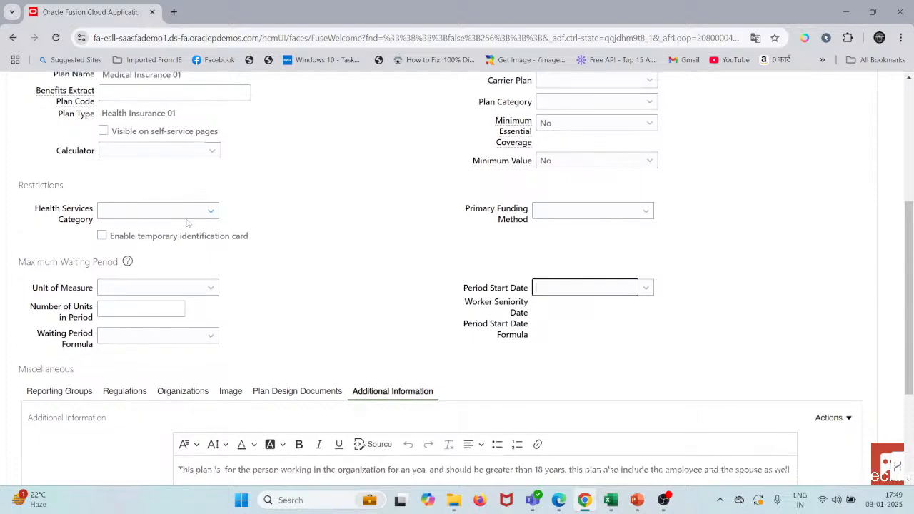
scroll(187, 221, "up", 1)
scroll(188, 221, "up", 3)
left_click(191, 343)
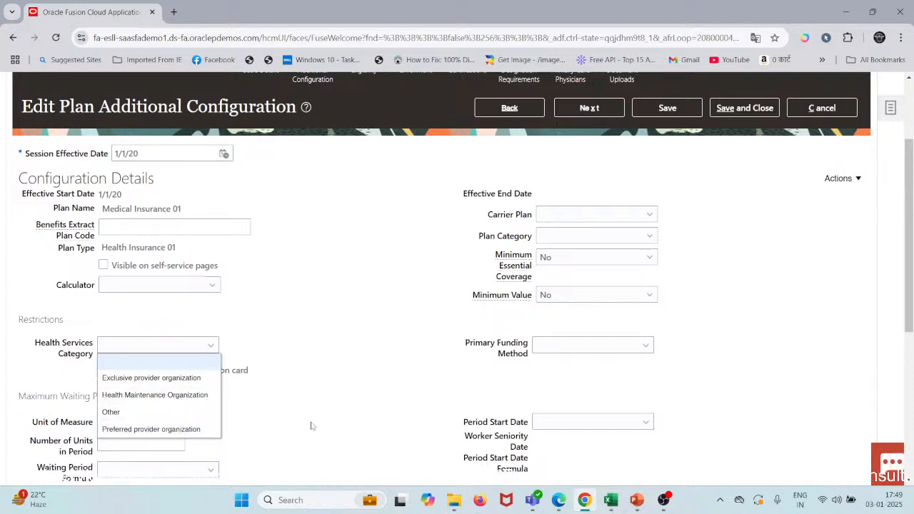
triple_click(192, 401)
left_click(308, 418)
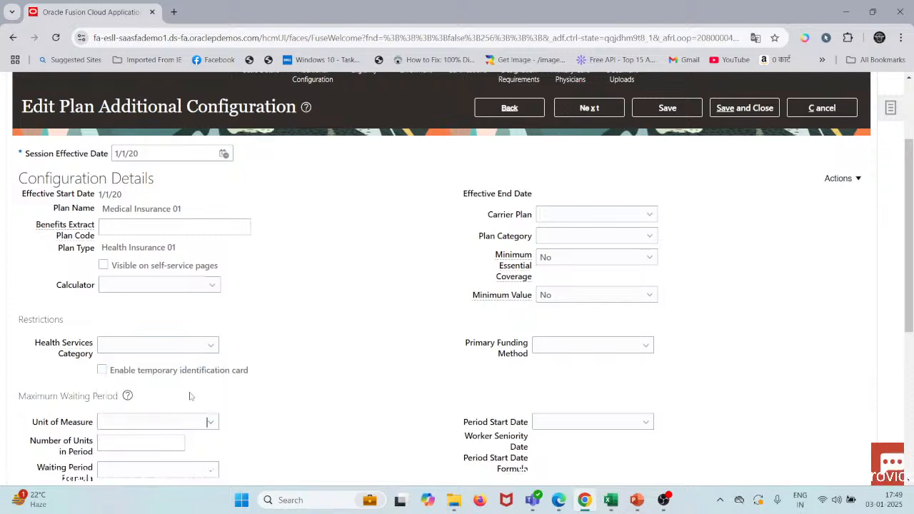
Step: Check the primary funding method options in the plan's restrictions
left_click(590, 350)
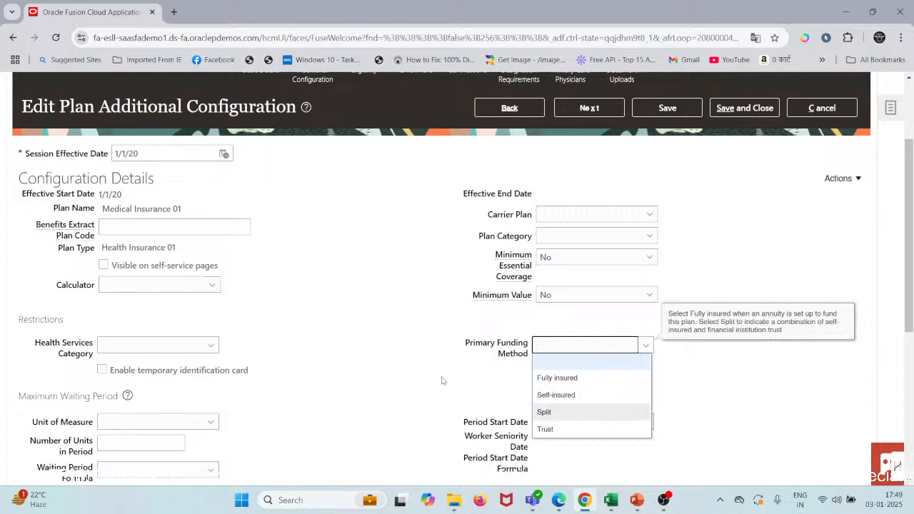
left_click_drag(443, 378, 558, 365)
left_click(463, 389)
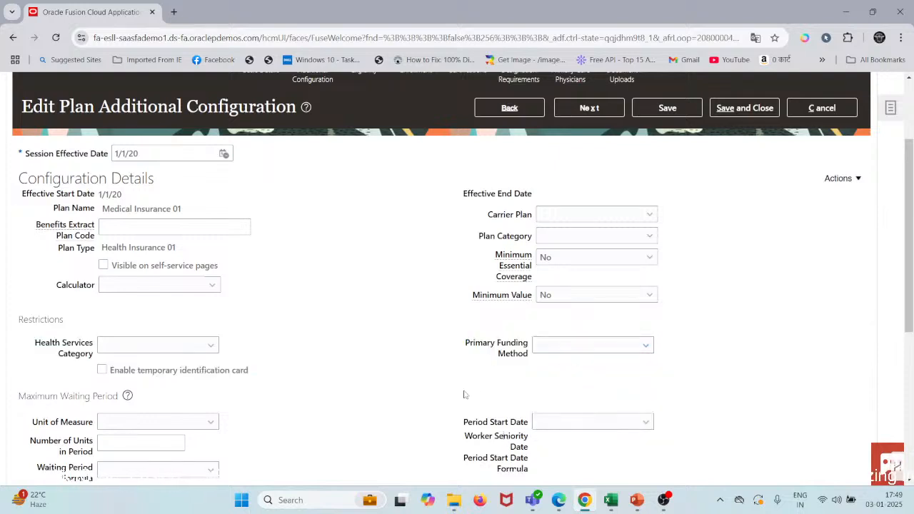
left_click(564, 349)
left_click(556, 375)
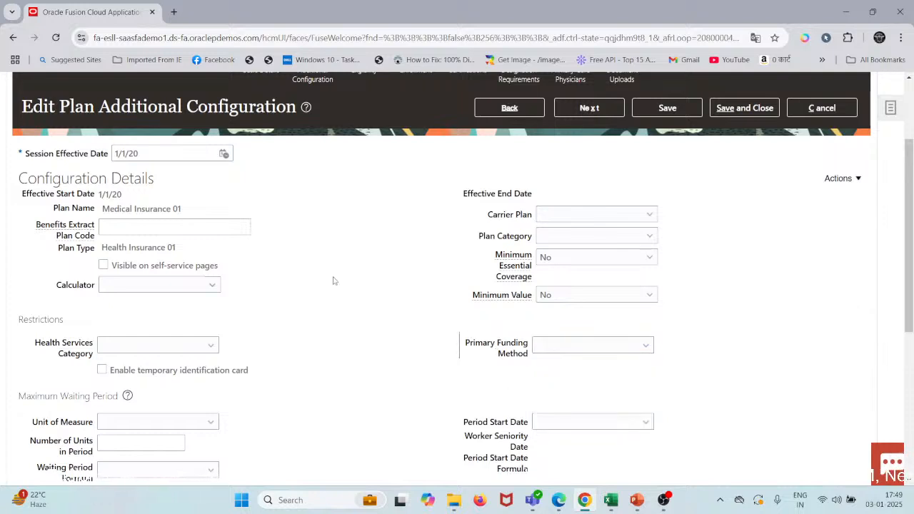
Step: Check the choices offered for the plan's carrier and for its calculator, leaving both fields blank
left_click(636, 217)
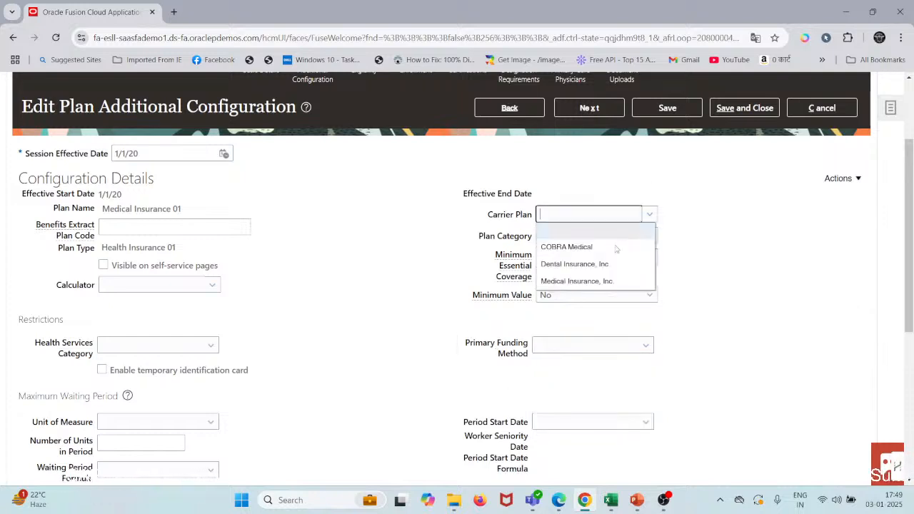
left_click(589, 283)
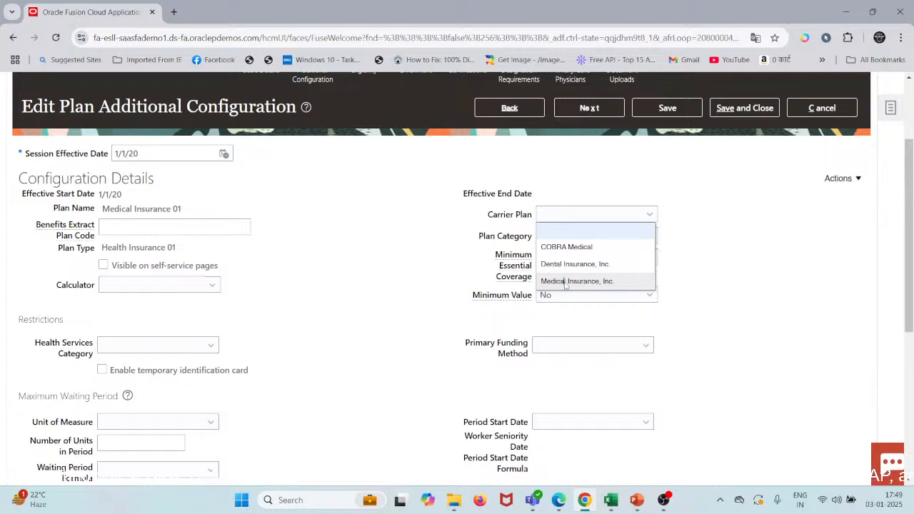
left_click(438, 279)
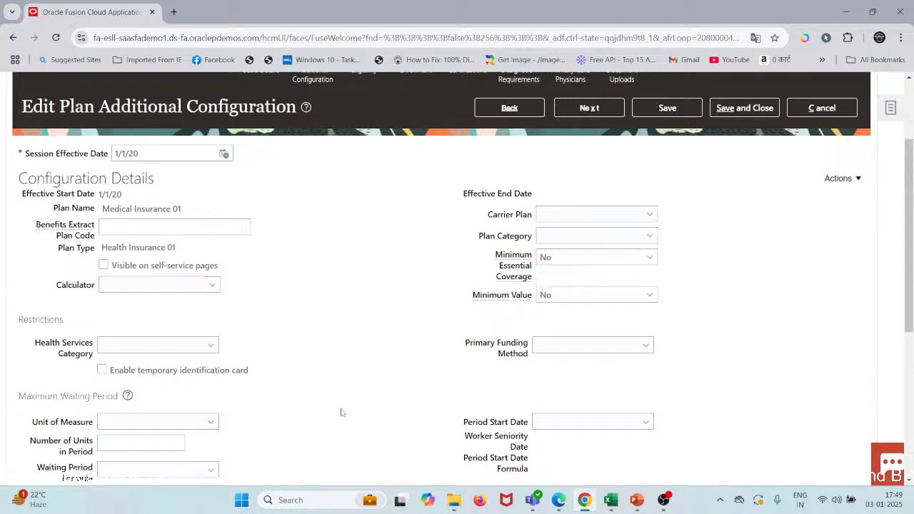
left_click(173, 285)
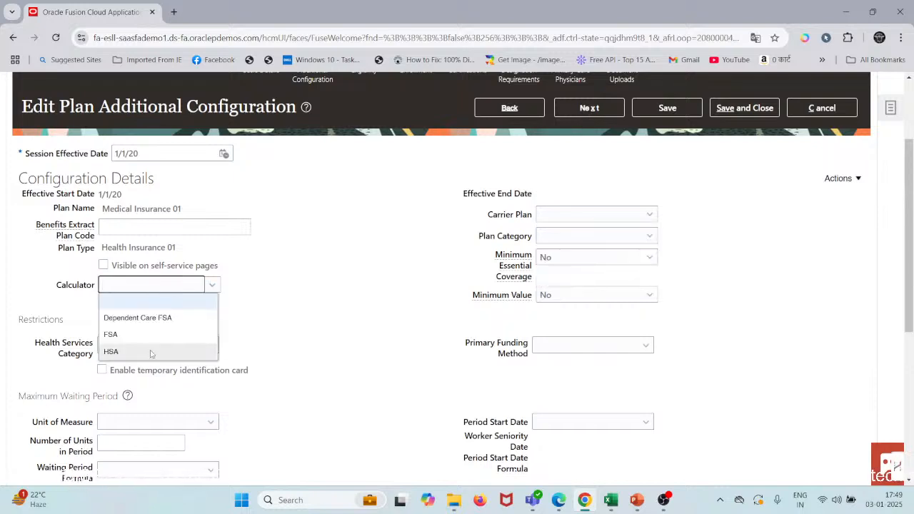
left_click(150, 343)
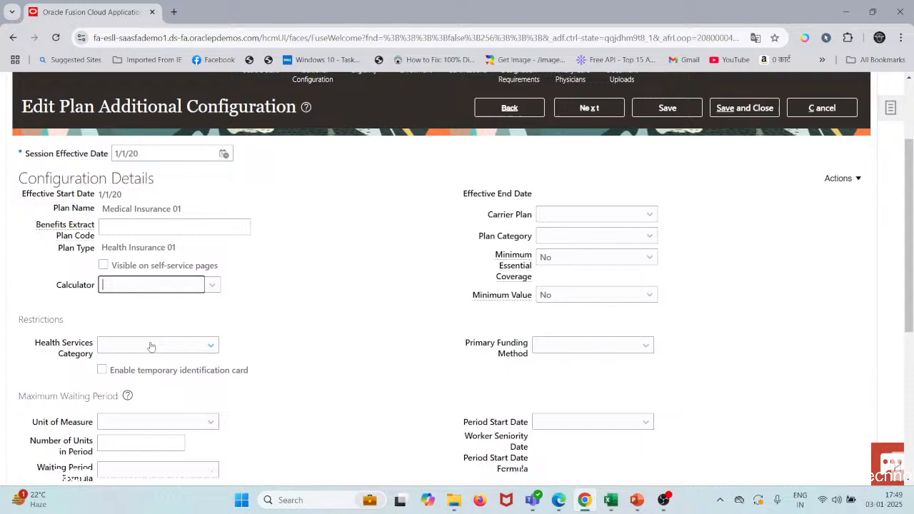
left_click(214, 285)
left_click(299, 311)
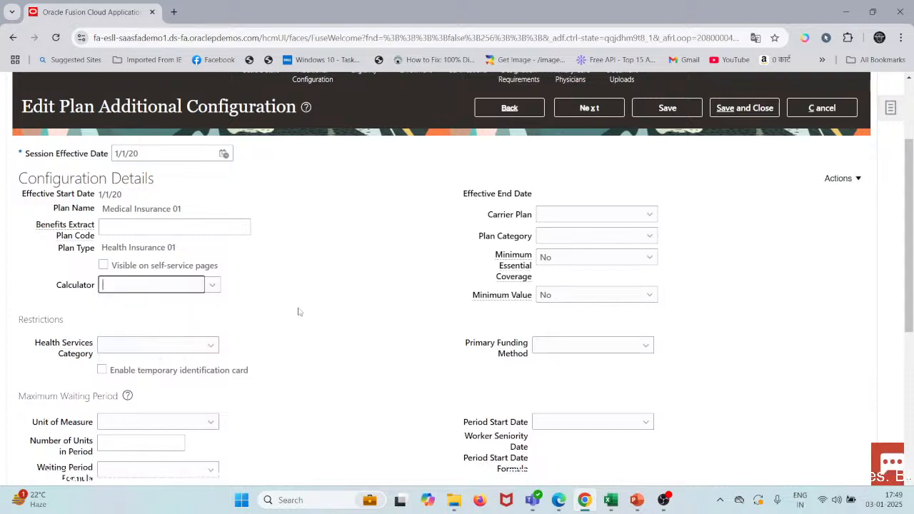
Step: Look again at the carrier plan choices and the health services categories without selecting any
left_click(583, 217)
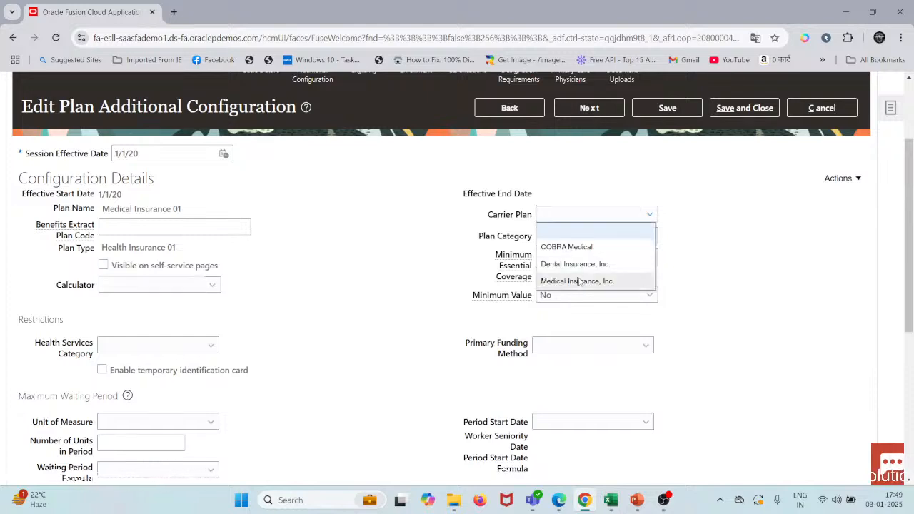
left_click(629, 291)
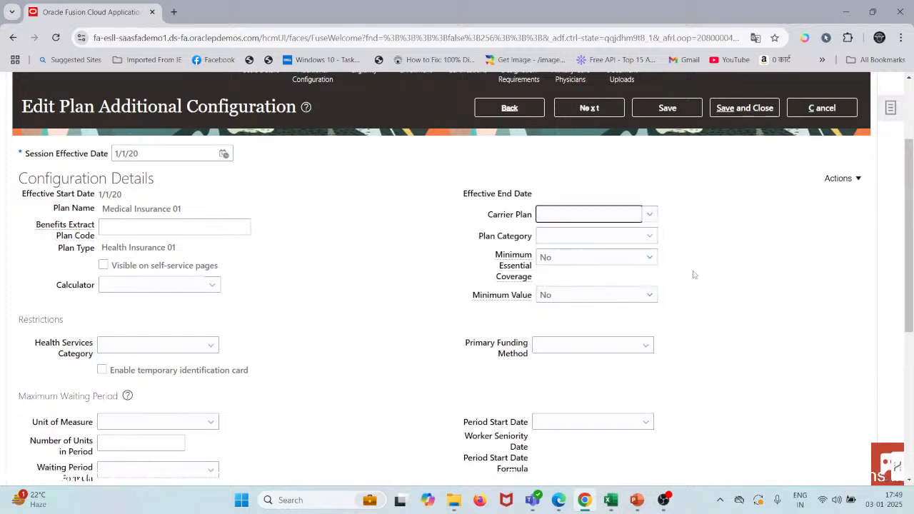
left_click(654, 218)
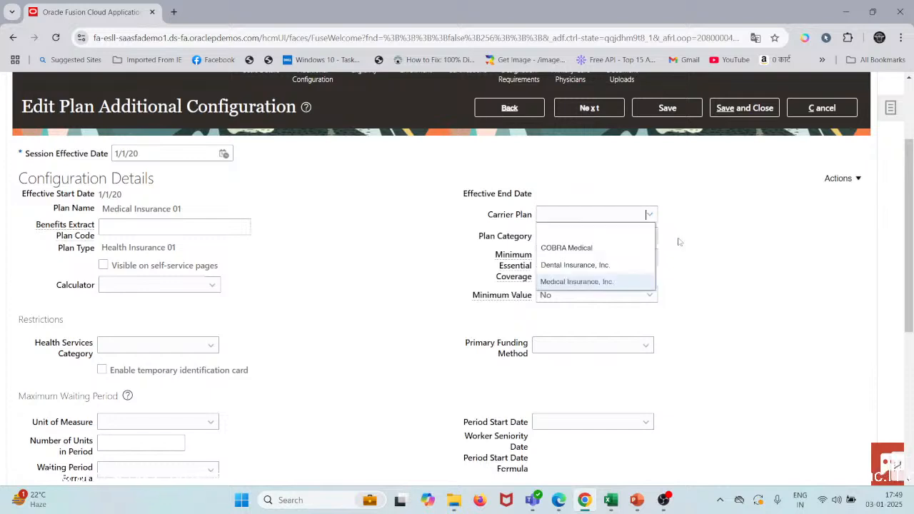
left_click(703, 276)
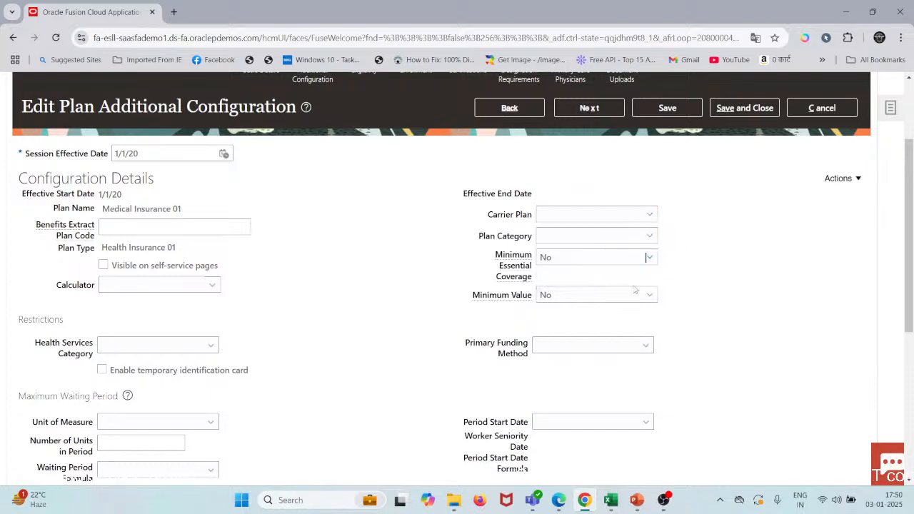
left_click(185, 352)
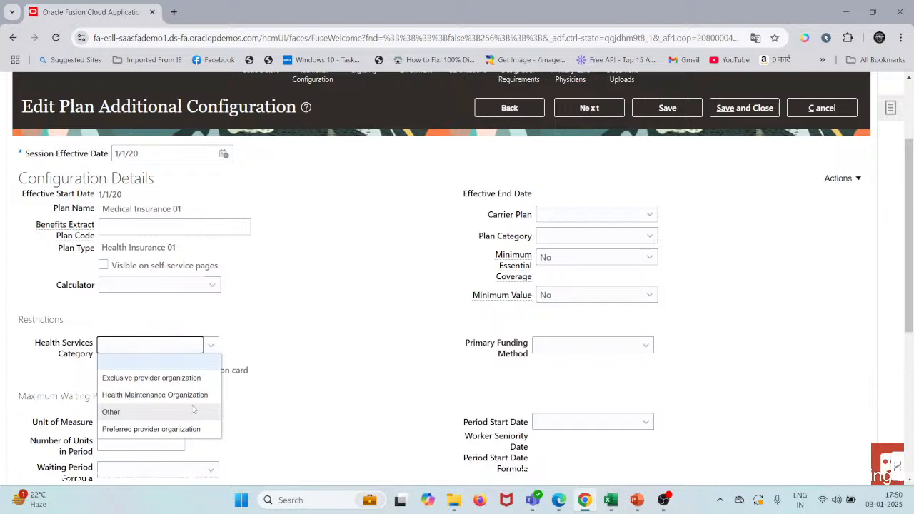
left_click(372, 325)
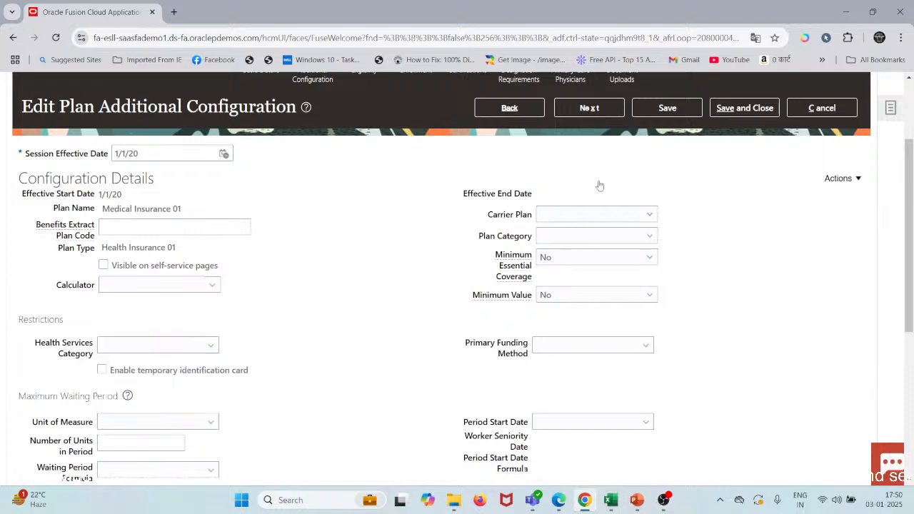
Step: Try to continue from the additional configuration to the plan's eligibility stage
left_click(597, 114)
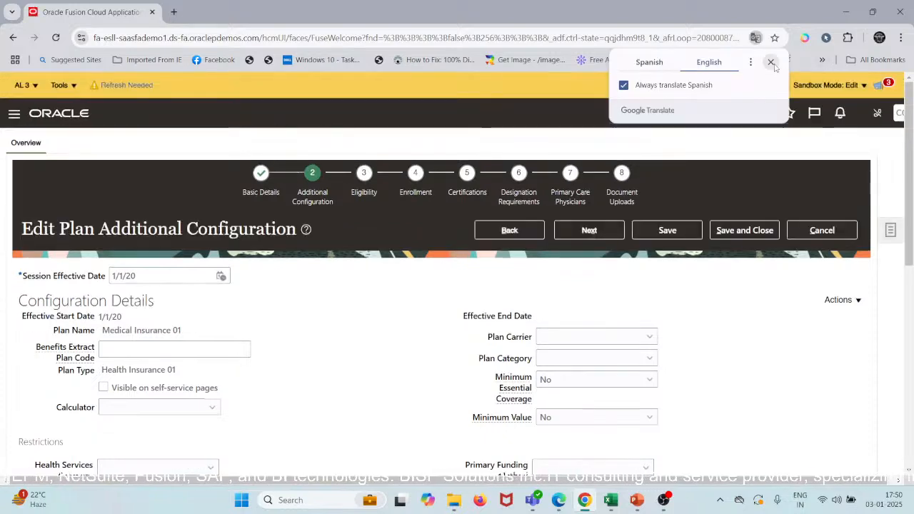
left_click(771, 62)
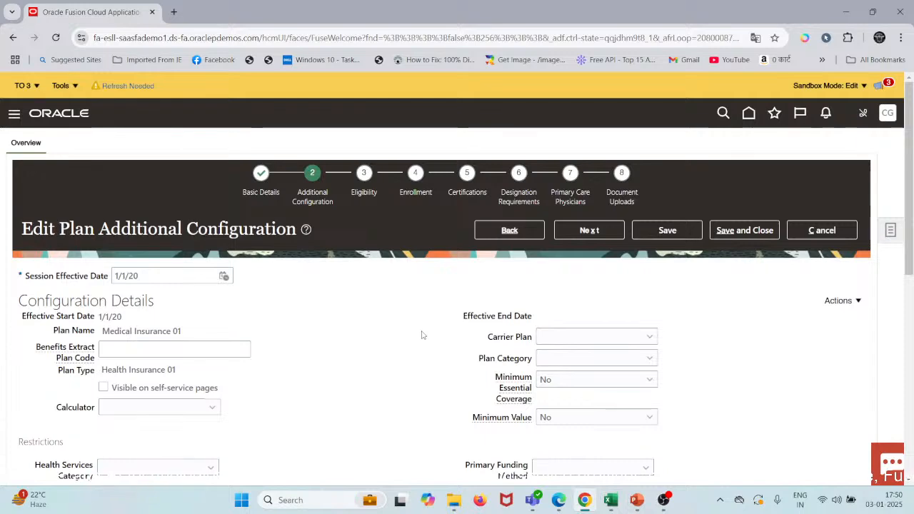
Step: Review the additional configuration, then return to the plan's basic details and look through them
scroll(422, 335, "down", 2)
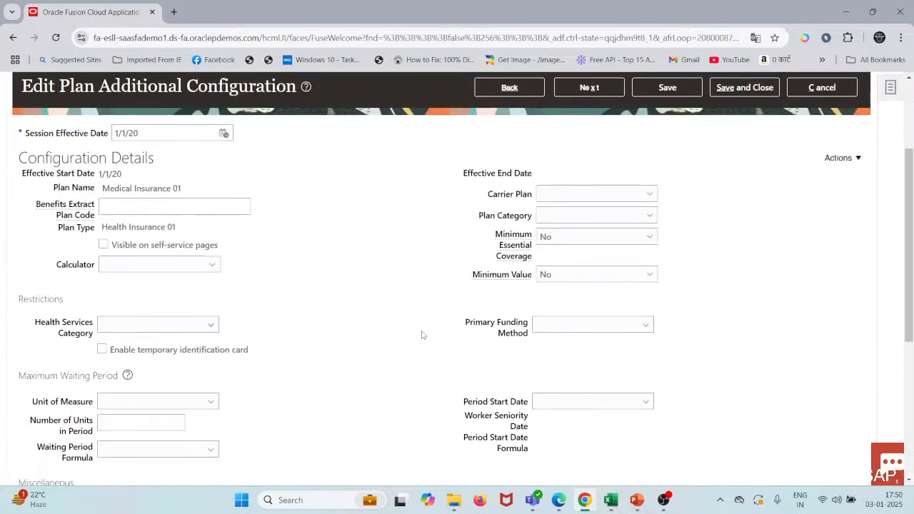
scroll(421, 335, "up", 2)
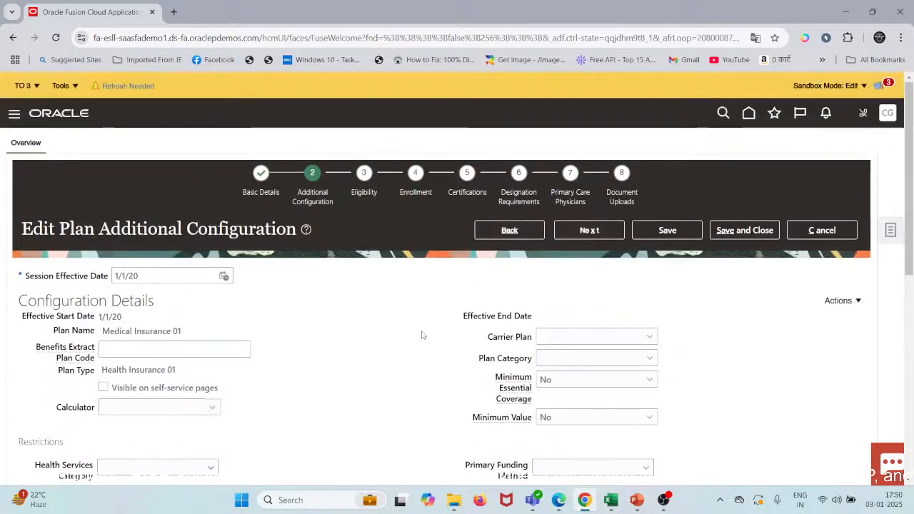
left_click(262, 189)
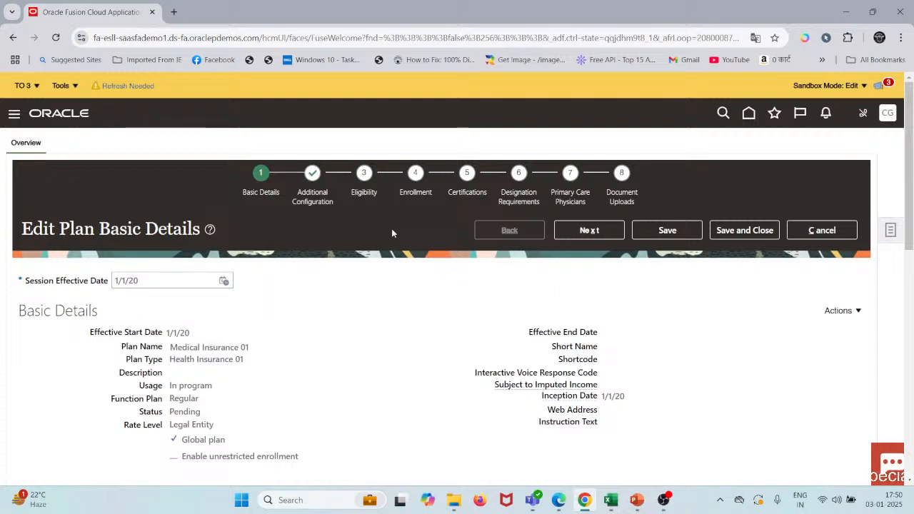
scroll(391, 231, "down", 2)
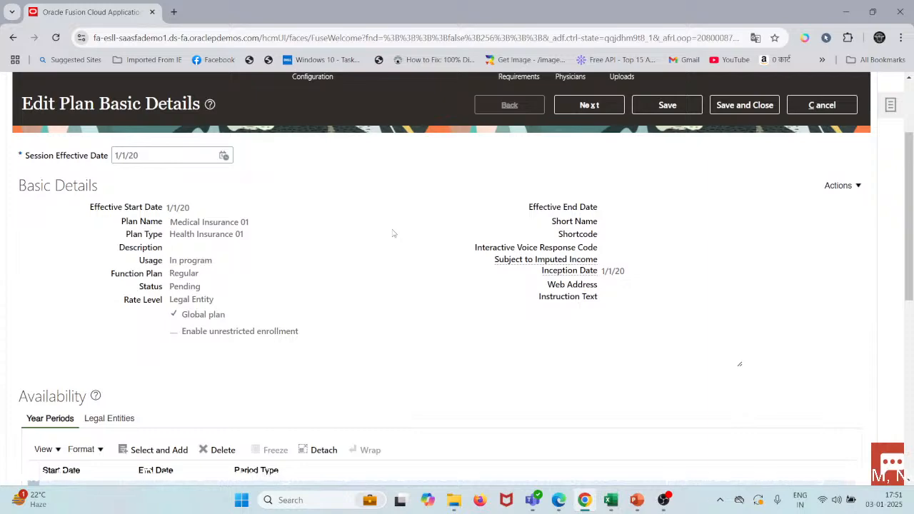
Step: Switch to YouTube Studio in Edge and end the live stream, confirming that it should stop
left_click(559, 502)
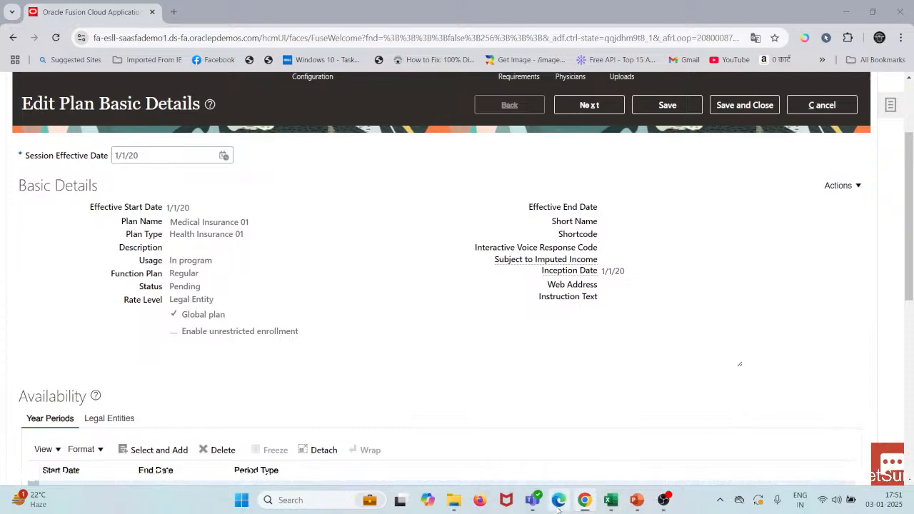
left_click(778, 66)
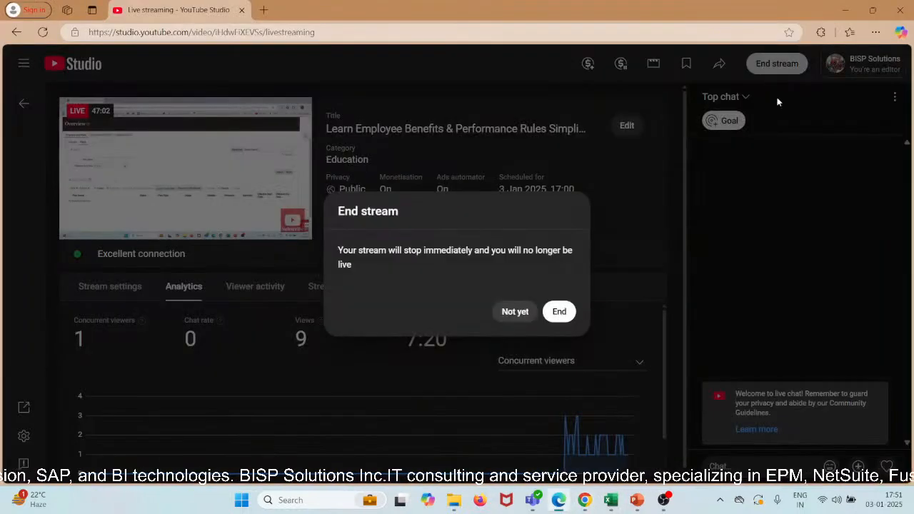
left_click(560, 312)
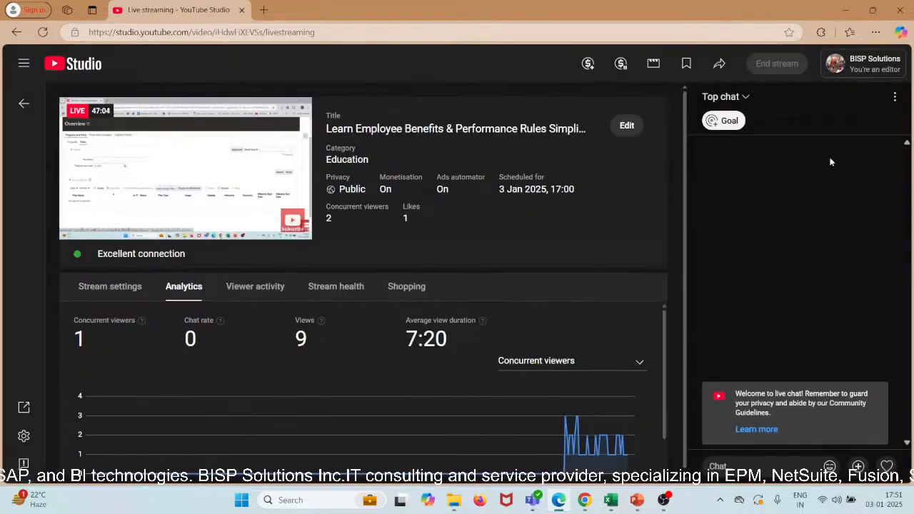